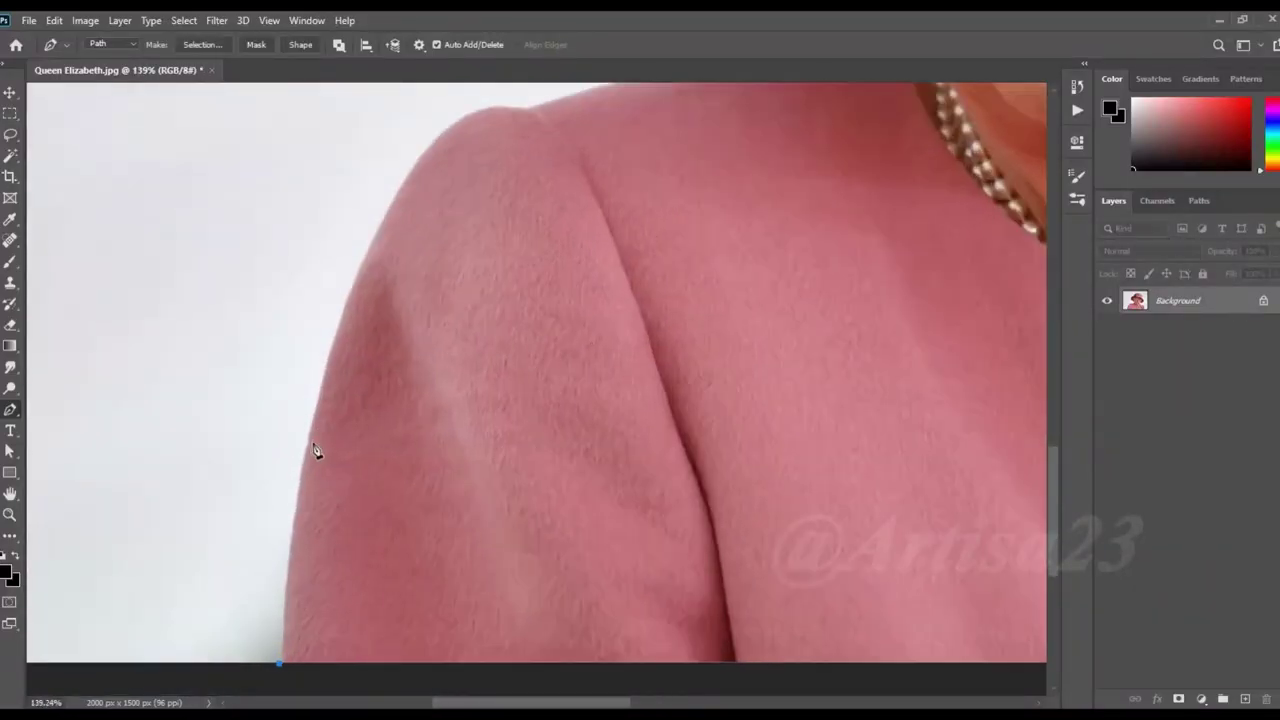
Step: Place pen anchors up the left shoulder edge to the shoulder top
left_click_drag(313, 417, 333, 360)
left_click_drag(367, 239, 394, 196)
scroll(394, 196, "up", 3)
scroll(387, 334, "up", 2)
left_click(355, 373, "alt")
left_click_drag(441, 217, 473, 188)
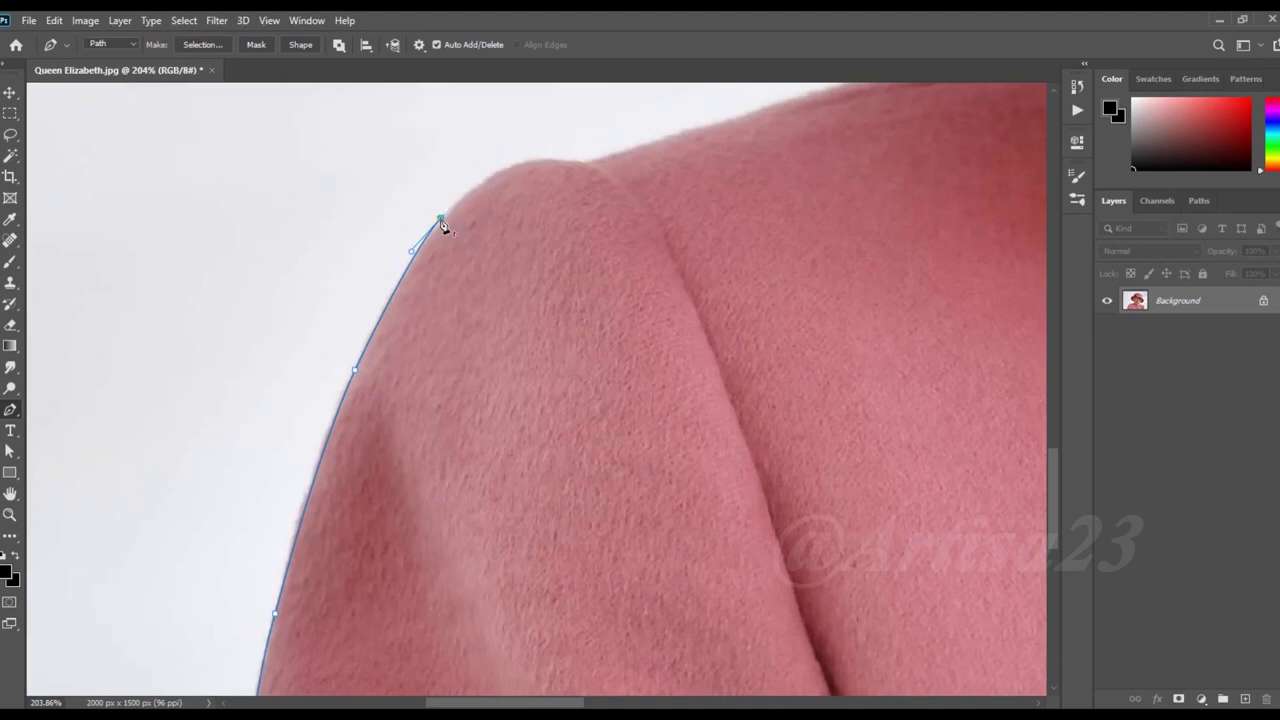
left_click(517, 168)
scroll(517, 168, "up", 3)
key("ctrl+z")
left_click_drag(430, 295, 546, 296)
left_click(430, 295, "alt")
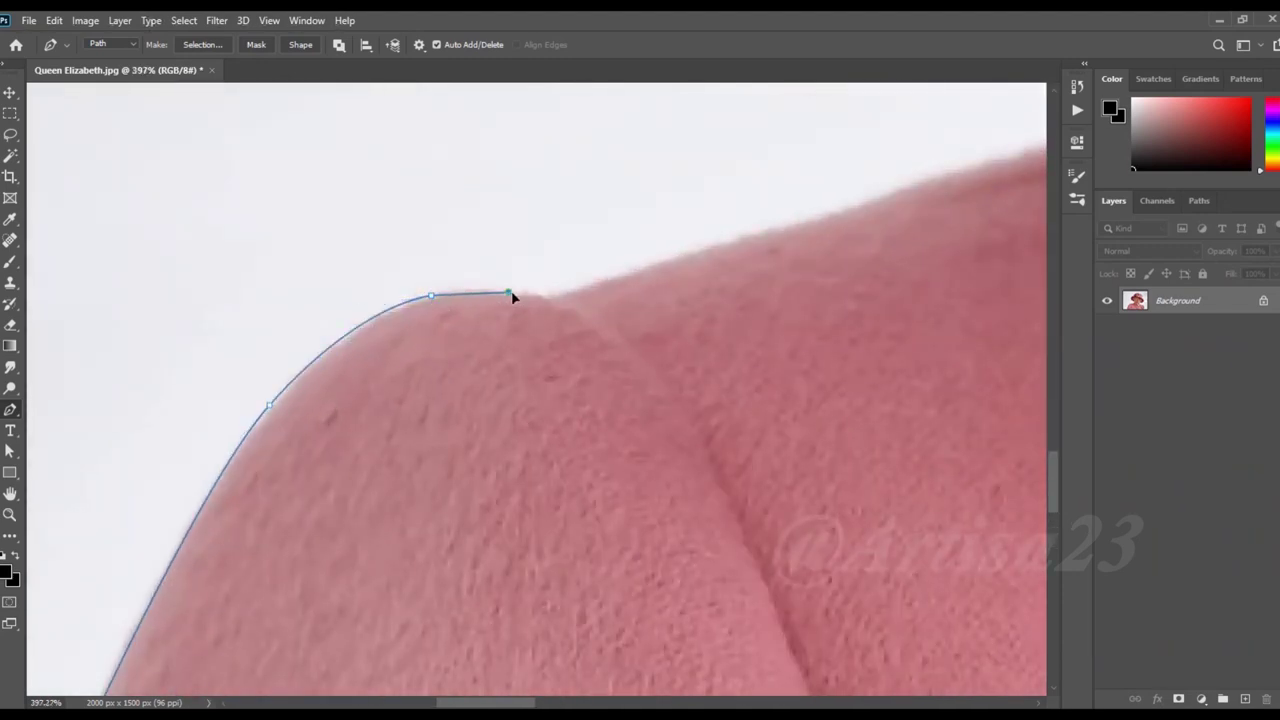
Step: Continue the path along the shoulder top toward the neck
scroll(626, 286, "down", 2)
left_click_drag(477, 312, 531, 298)
left_click(624, 269)
left_click_drag(771, 233, 834, 234)
scroll(834, 240, "right", 5)
left_click(424, 287, "alt")
Step: Extend the path up the neck edge
left_click_drag(550, 280, 588, 275)
scroll(549, 287, "up", 2)
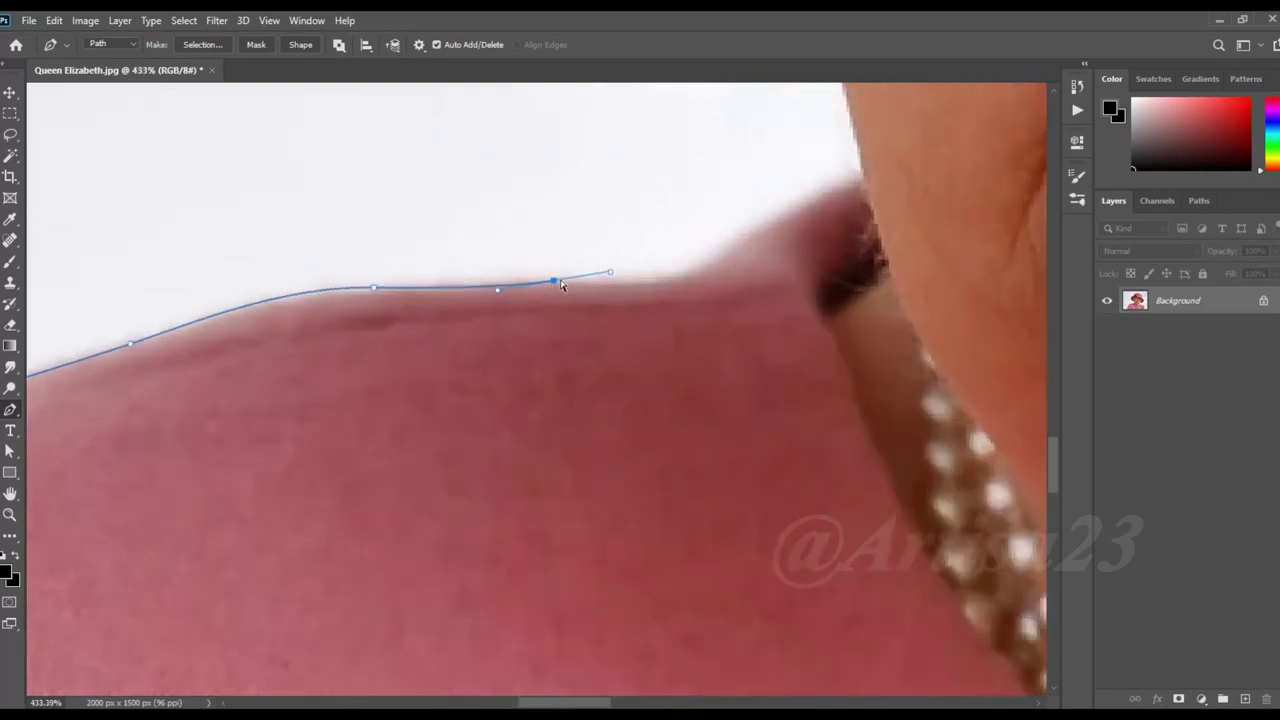
left_click_drag(662, 279, 694, 277)
mouse_move(748, 232)
left_mouse_down()
mouse_move(800, 206)
mouse_move(594, 306)
left_mouse_up()
left_click(591, 301)
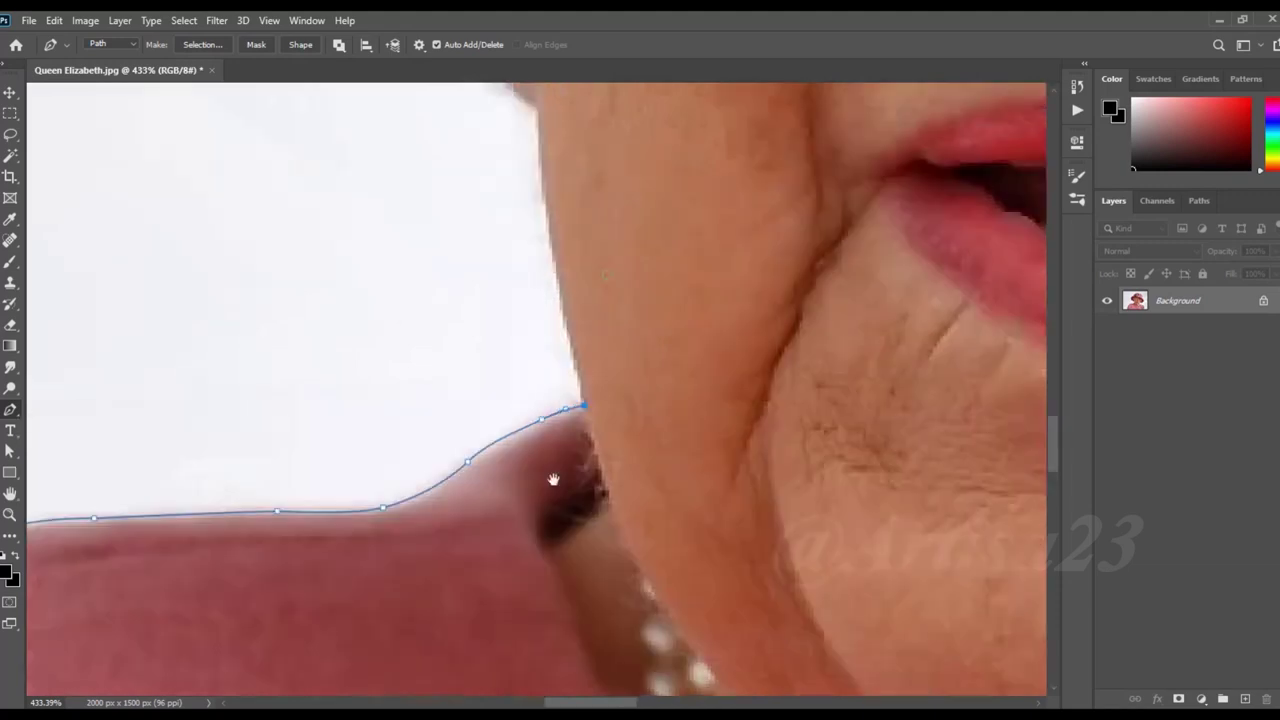
scroll(574, 326, "up", 5)
Step: Carry the path up the cheek edge toward the hat brim
left_click_drag(527, 383, 519, 343)
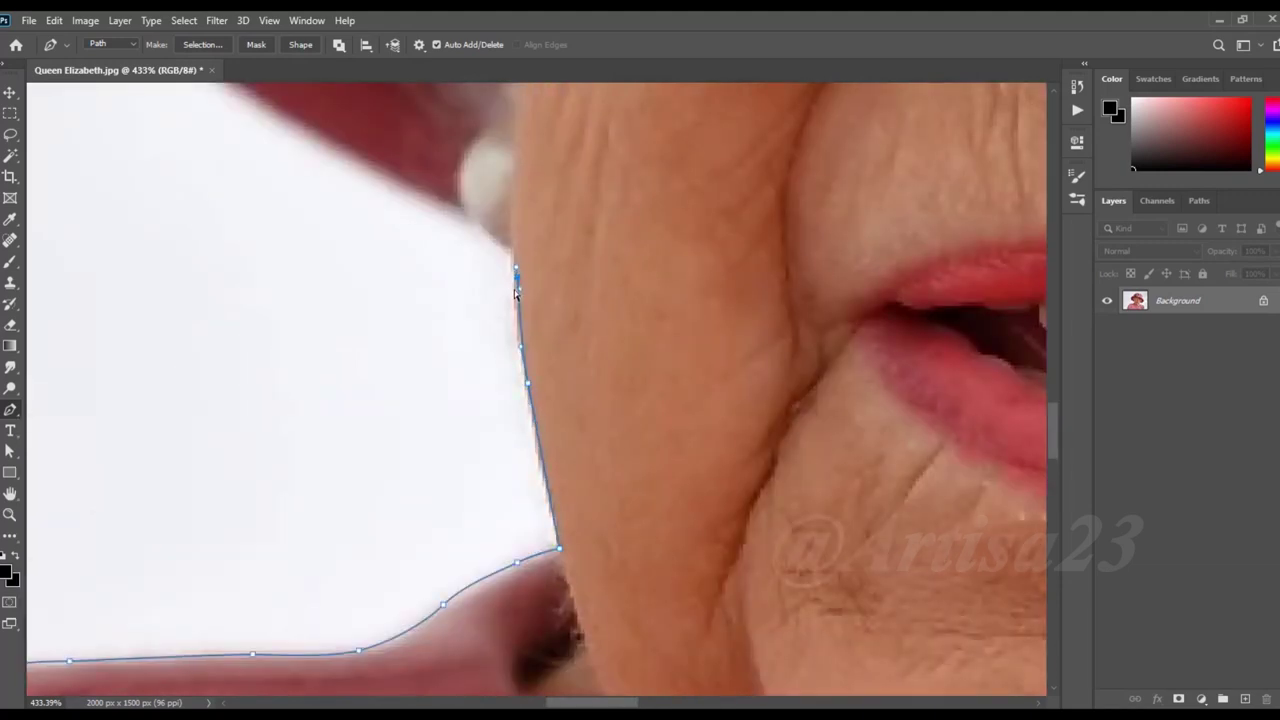
scroll(517, 296, "up", 1)
left_click_drag(514, 251, 549, 366)
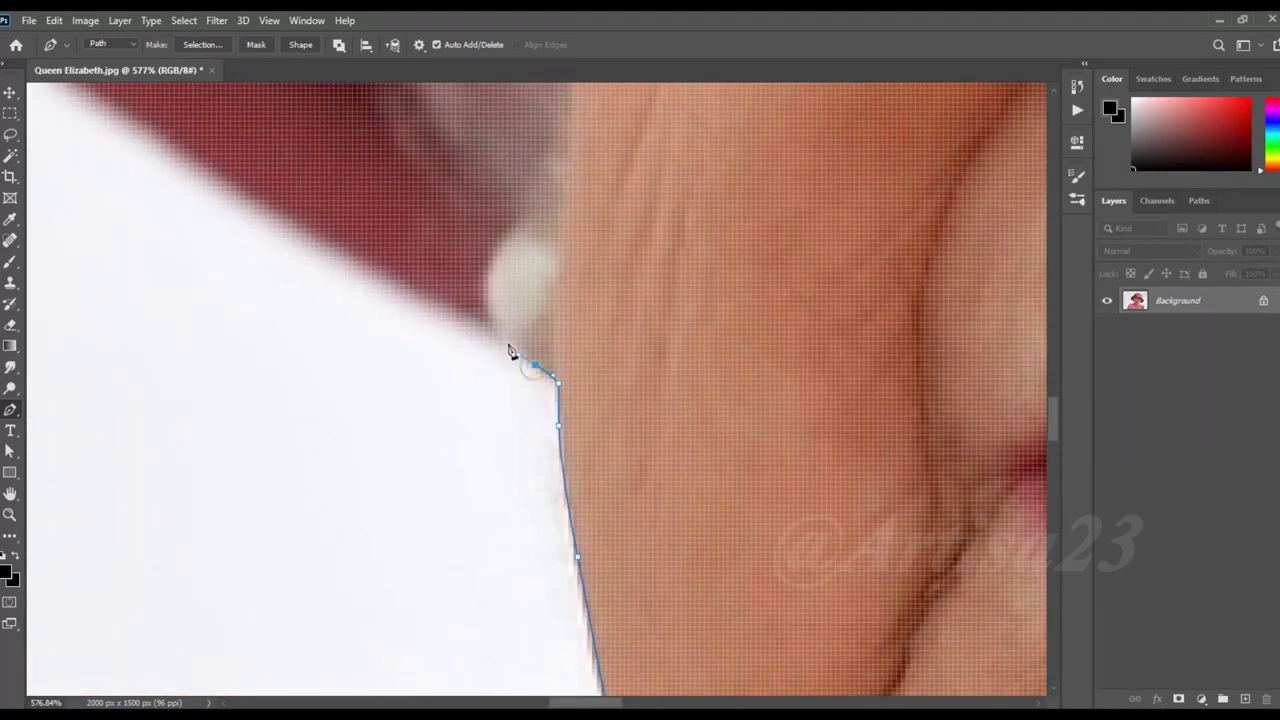
scroll(449, 314, "down", 1)
scroll(614, 423, "down", 1)
scroll(526, 369, "down", 1)
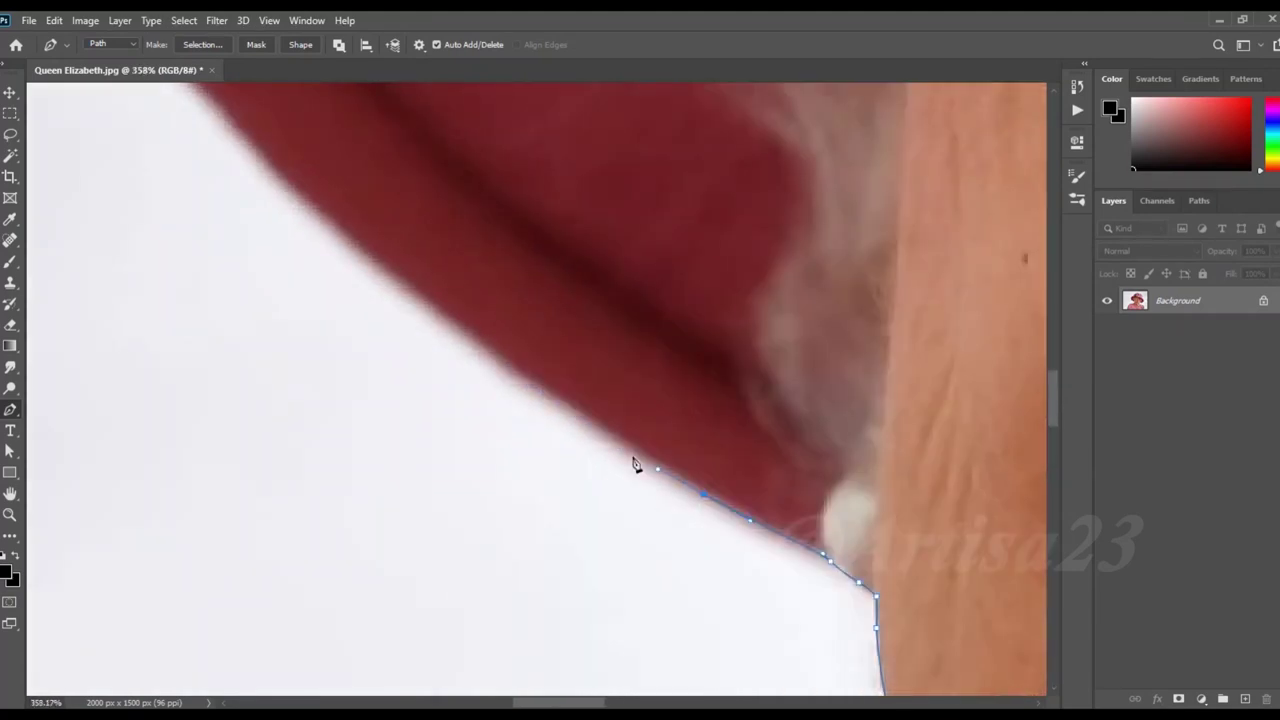
scroll(634, 463, "down", 1)
left_click_drag(423, 300, 603, 515)
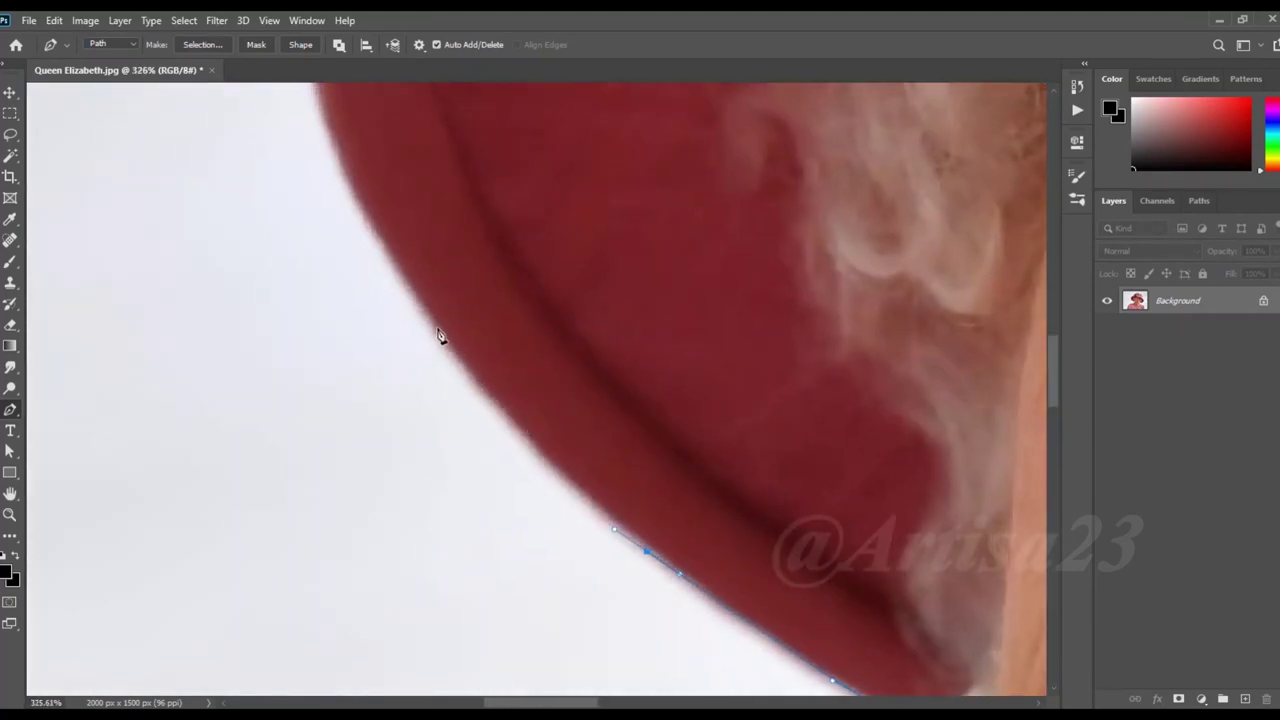
Step: Trace anchors up the hat's left edge
left_click_drag(380, 249, 460, 477)
scroll(460, 477, "down", 1)
left_click(462, 485)
left_click(425, 418)
left_click(412, 383)
left_click(404, 350)
left_click(398, 243)
Step: Continue the path around the hat's top edge
left_click_drag(406, 197, 309, 371)
left_click(317, 313)
left_click_drag(425, 211, 463, 189)
left_click(540, 158)
left_click_drag(572, 152, 453, 271)
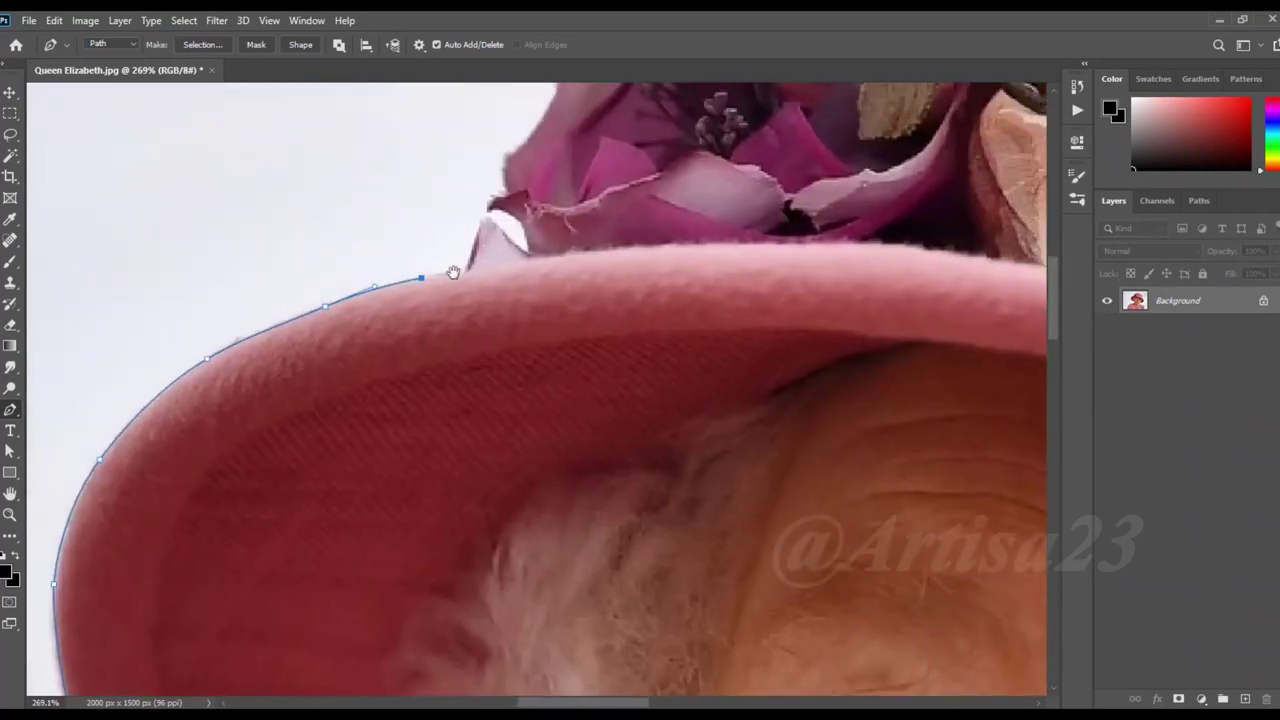
Step: Outline the first flower petal where the hat meets the flowers
left_click(466, 269)
scroll(478, 241, "up", 3)
left_click(487, 197)
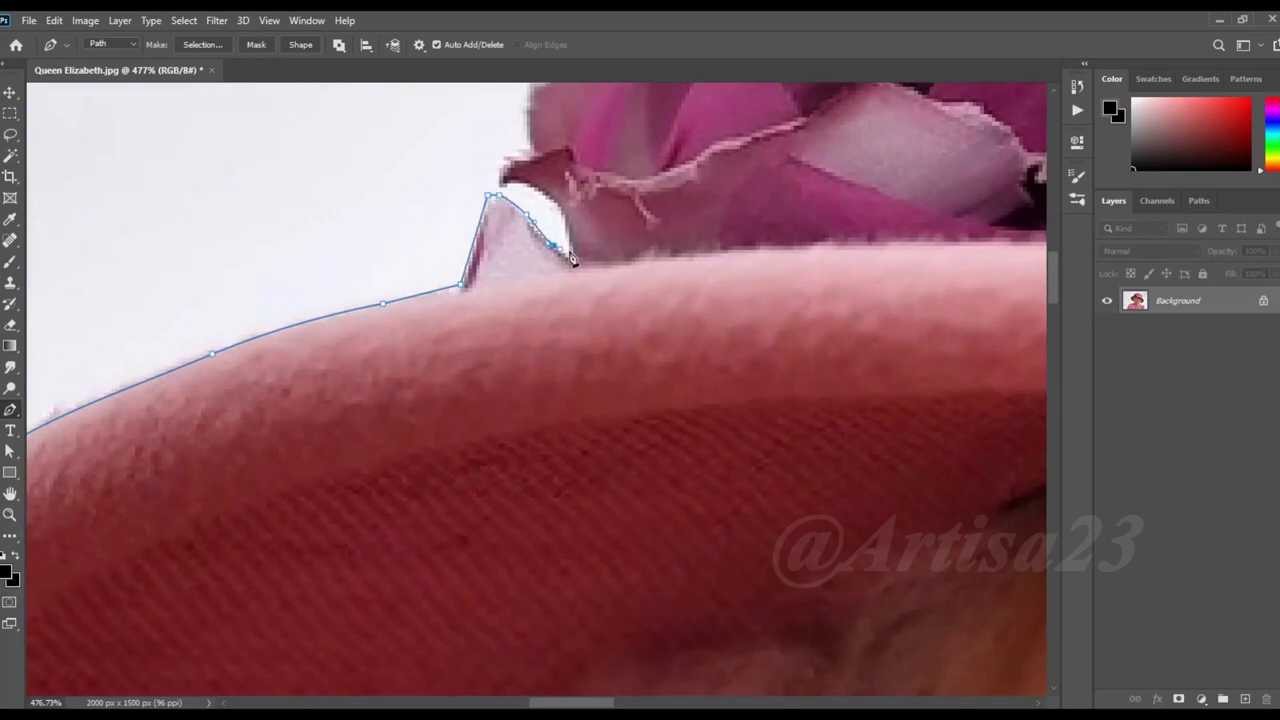
scroll(561, 213, "up", 2)
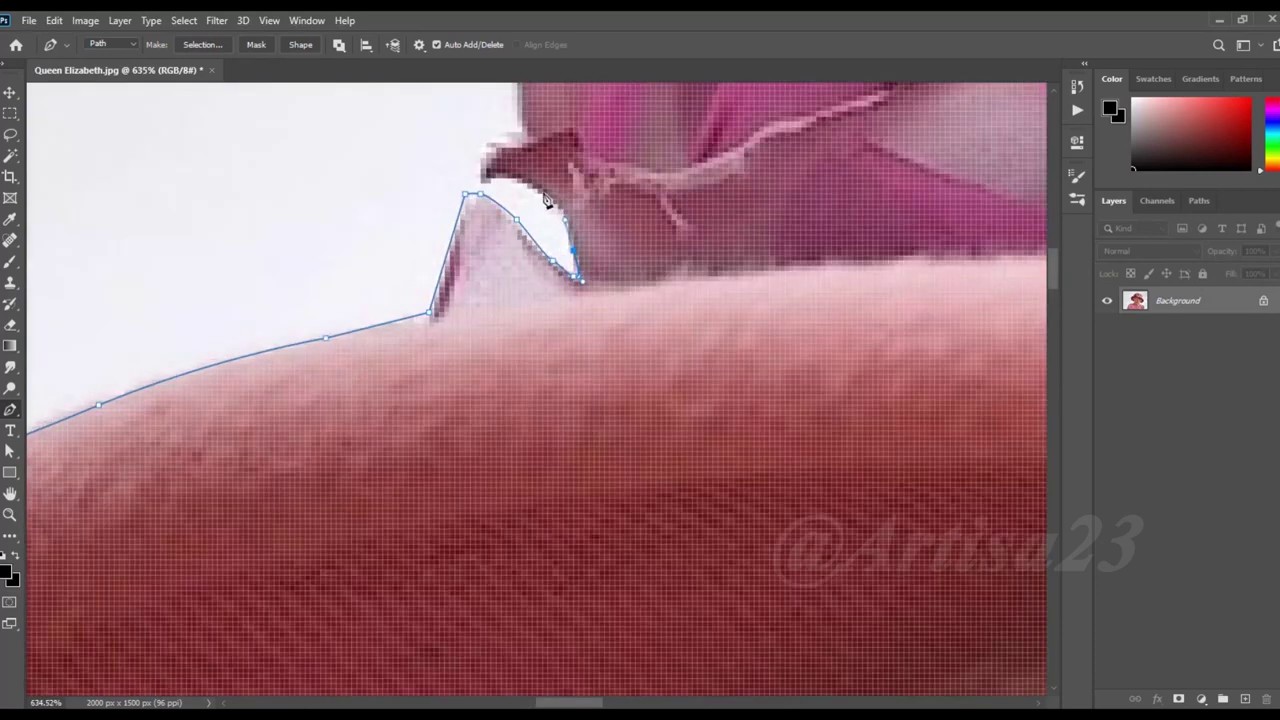
left_click(488, 142)
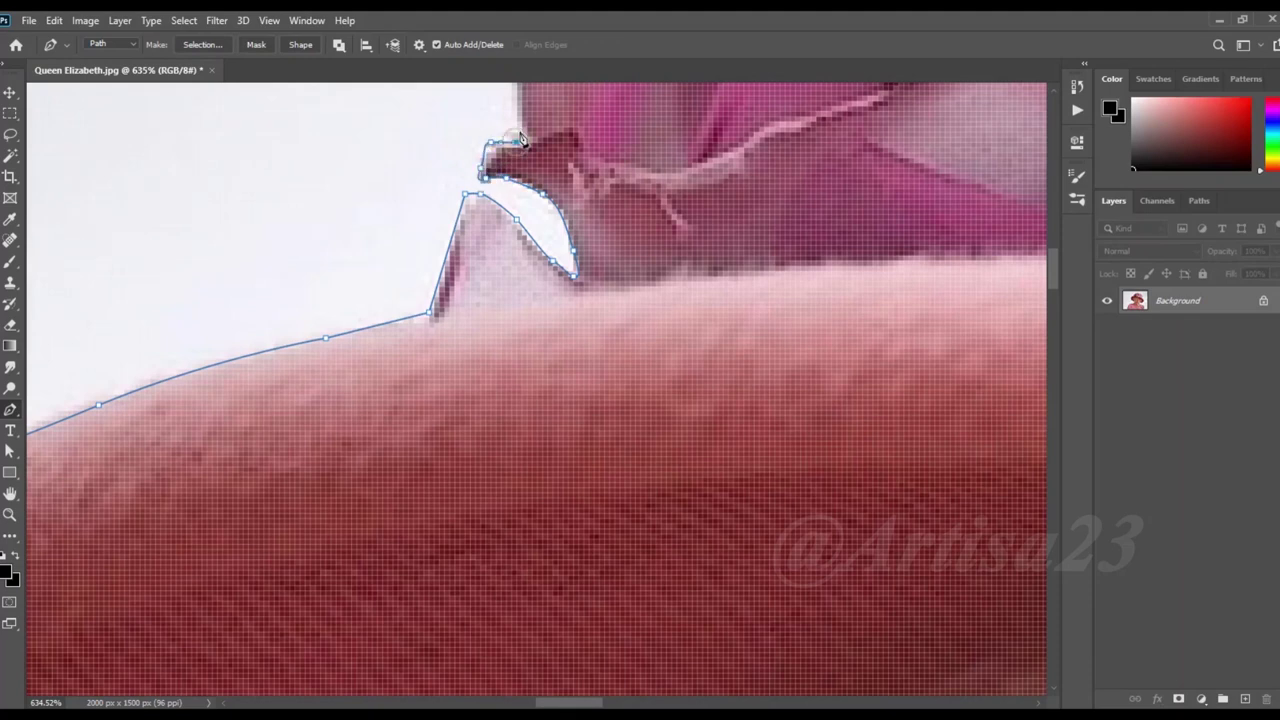
left_click_drag(518, 102, 507, 335)
left_click(505, 317)
left_click(522, 266)
Step: Continue the path along the flower outline
mouse_move(603, 178)
left_mouse_down()
mouse_move(625, 145)
mouse_move(489, 370)
left_mouse_up()
left_click(460, 338)
left_click(466, 194)
left_click(508, 137)
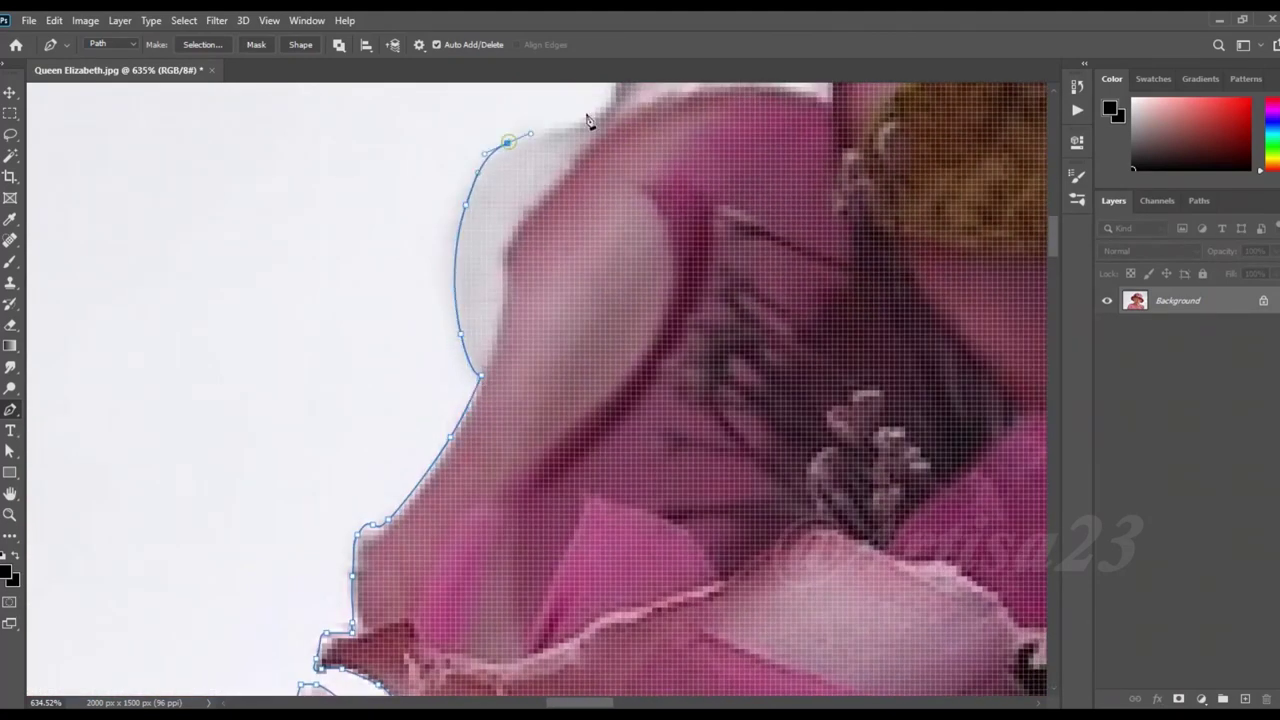
left_click_drag(586, 120, 458, 276)
left_click(470, 270)
left_click(496, 213)
scroll(480, 298, "down", 2)
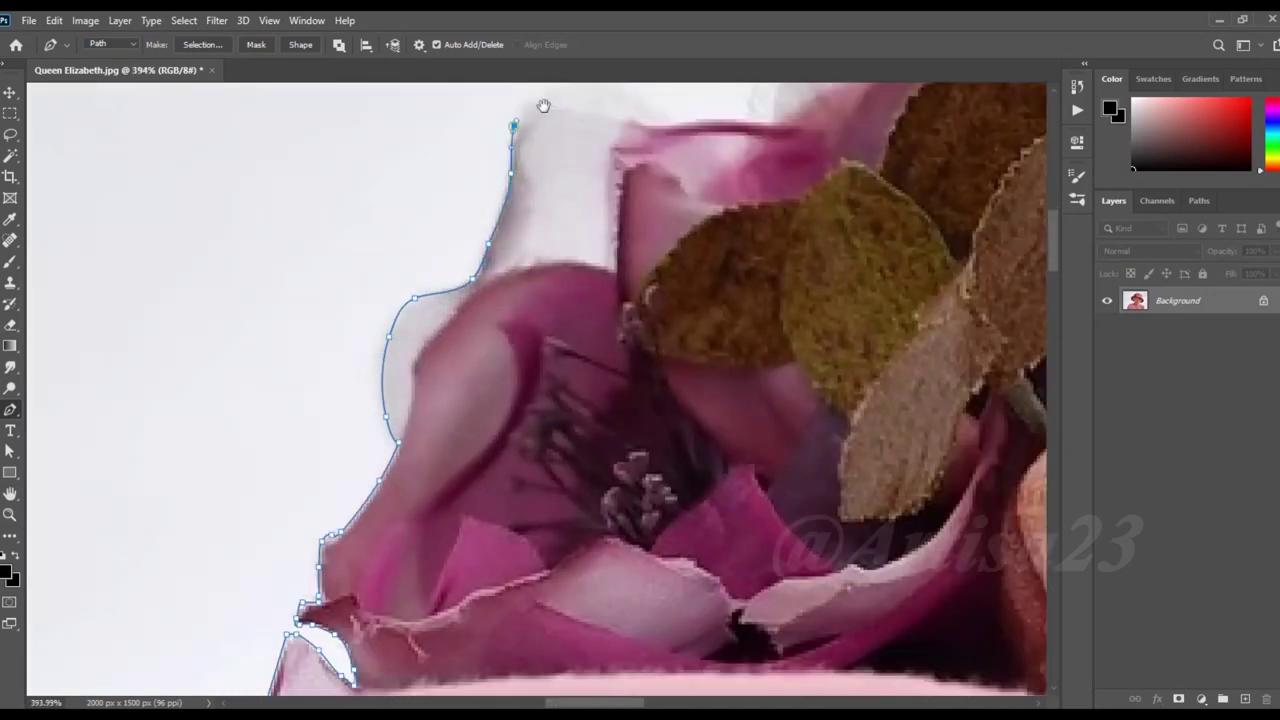
Step: Curve the path up over the flowers to the top of the hat
left_click_drag(543, 106, 491, 211)
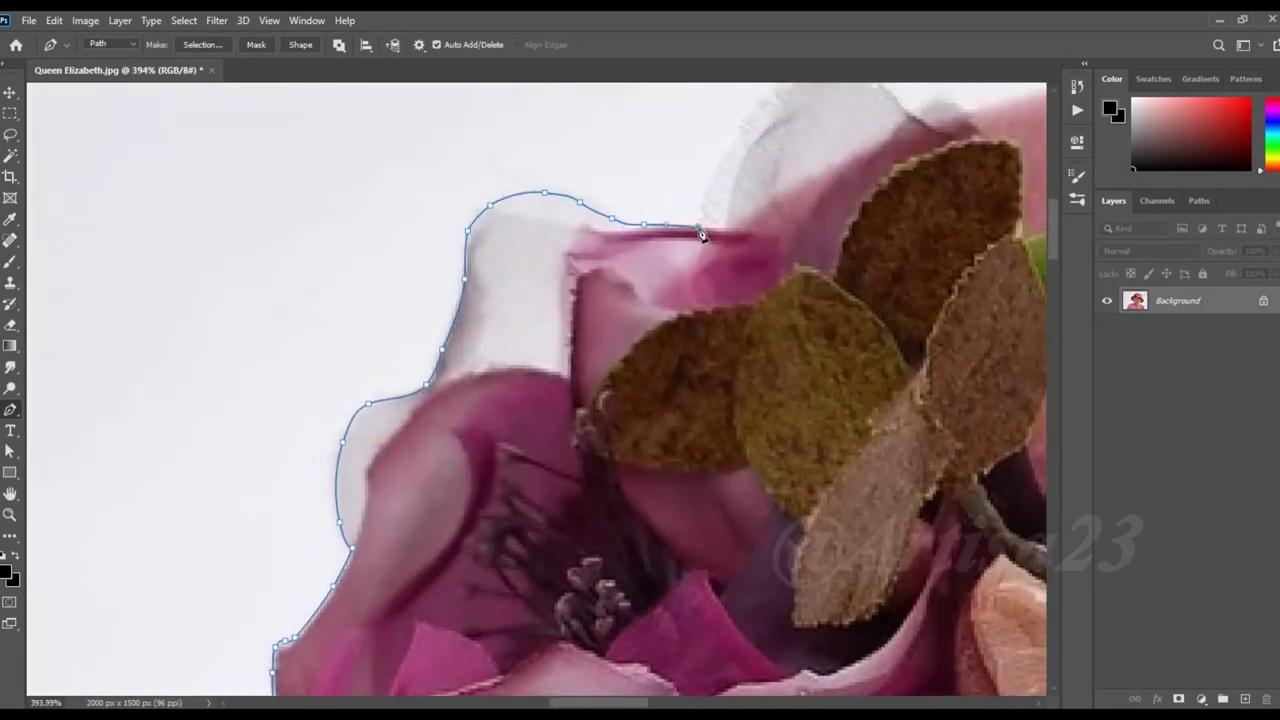
left_click_drag(678, 207, 454, 372)
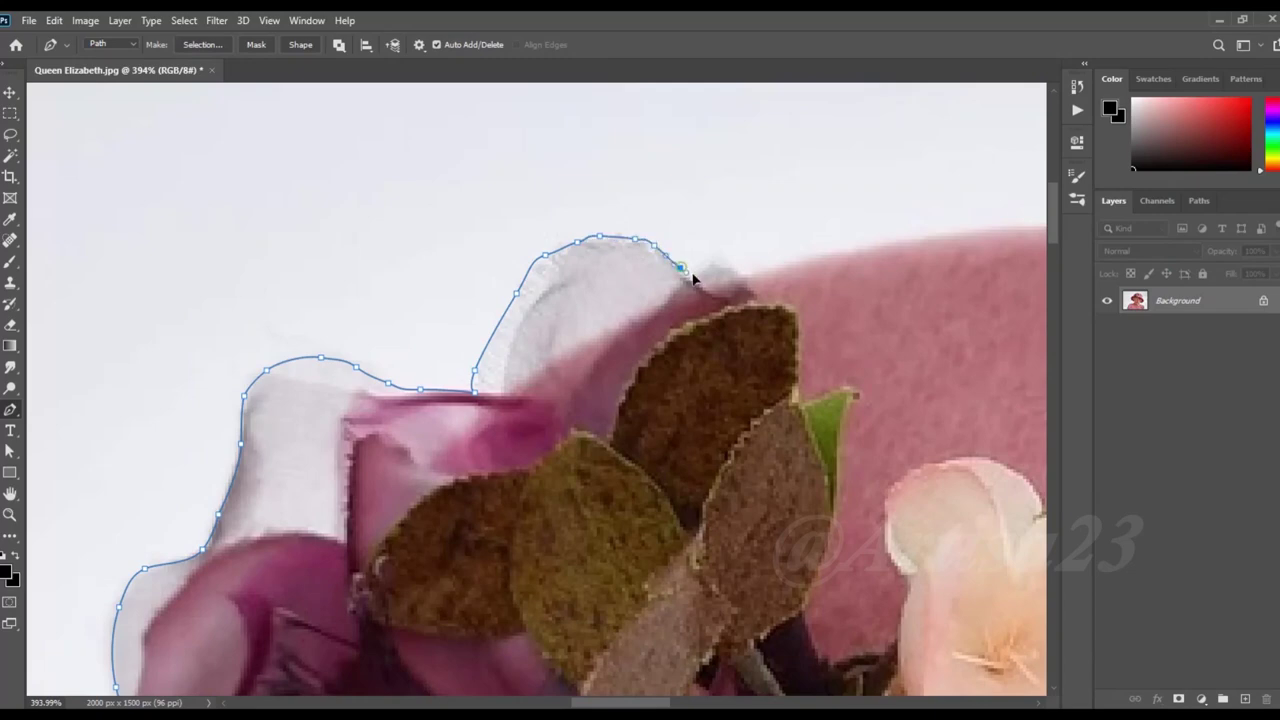
left_click_drag(797, 266, 435, 273)
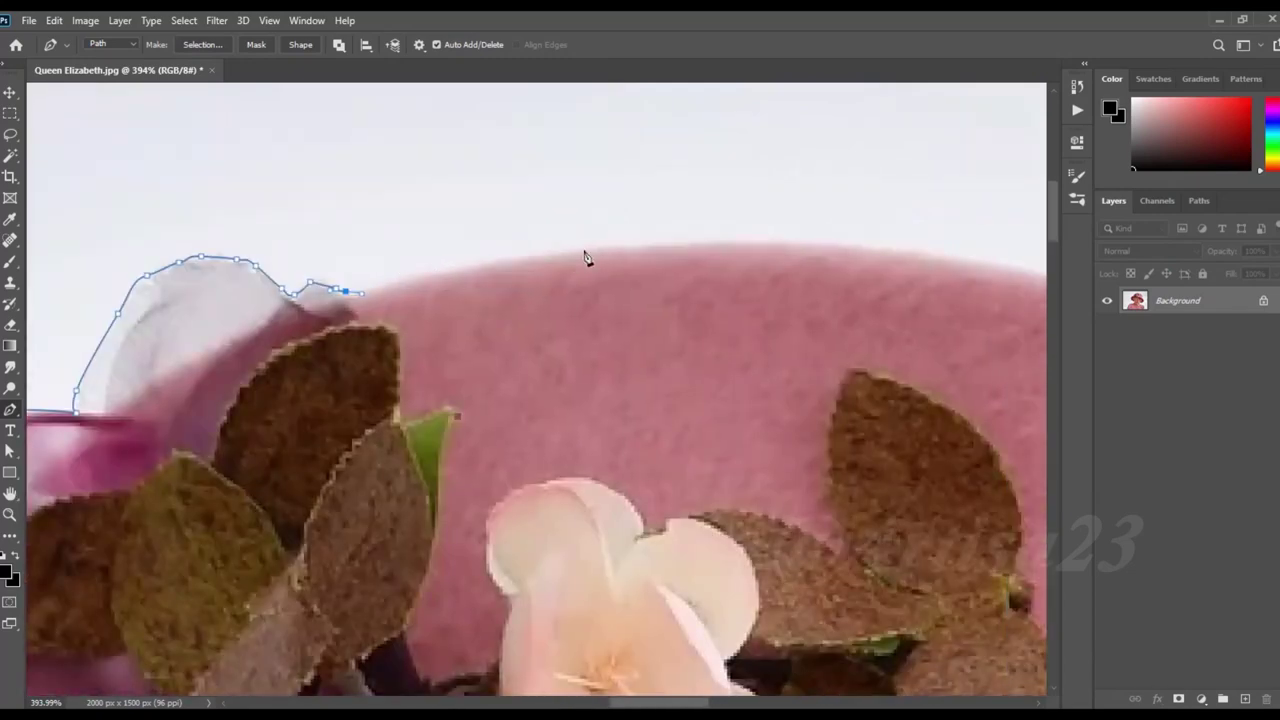
left_click_drag(587, 258, 400, 197)
Step: Add curved anchors across the hat crown toward its right side
mouse_move(964, 291)
left_mouse_down()
mouse_move(714, 251)
mouse_move(829, 297)
left_mouse_up()
scroll(829, 297, "down", 2)
mouse_move(735, 338)
left_mouse_down()
mouse_move(820, 423)
mouse_move(737, 351)
mouse_move(771, 406)
mouse_move(697, 272)
left_mouse_up()
left_click_drag(720, 388, 722, 440)
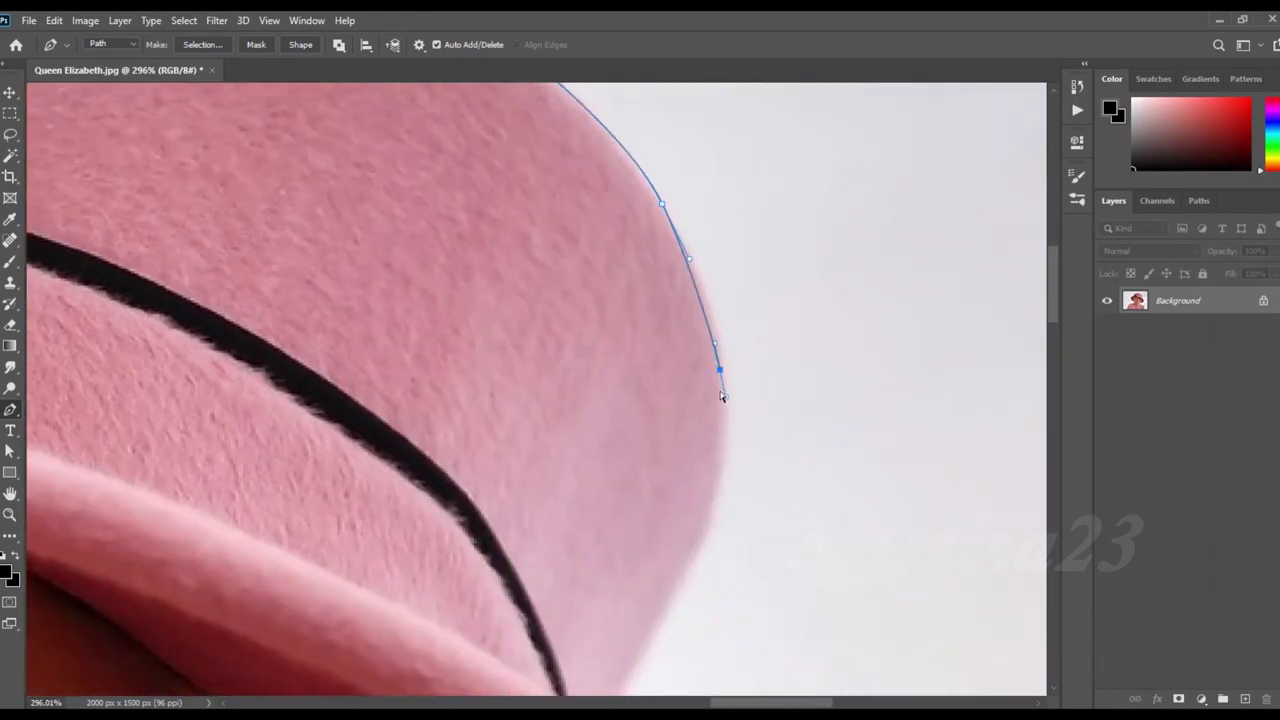
Step: Add anchors down the hat's right side
scroll(735, 360, "down", 2)
scroll(737, 351, "down", 1)
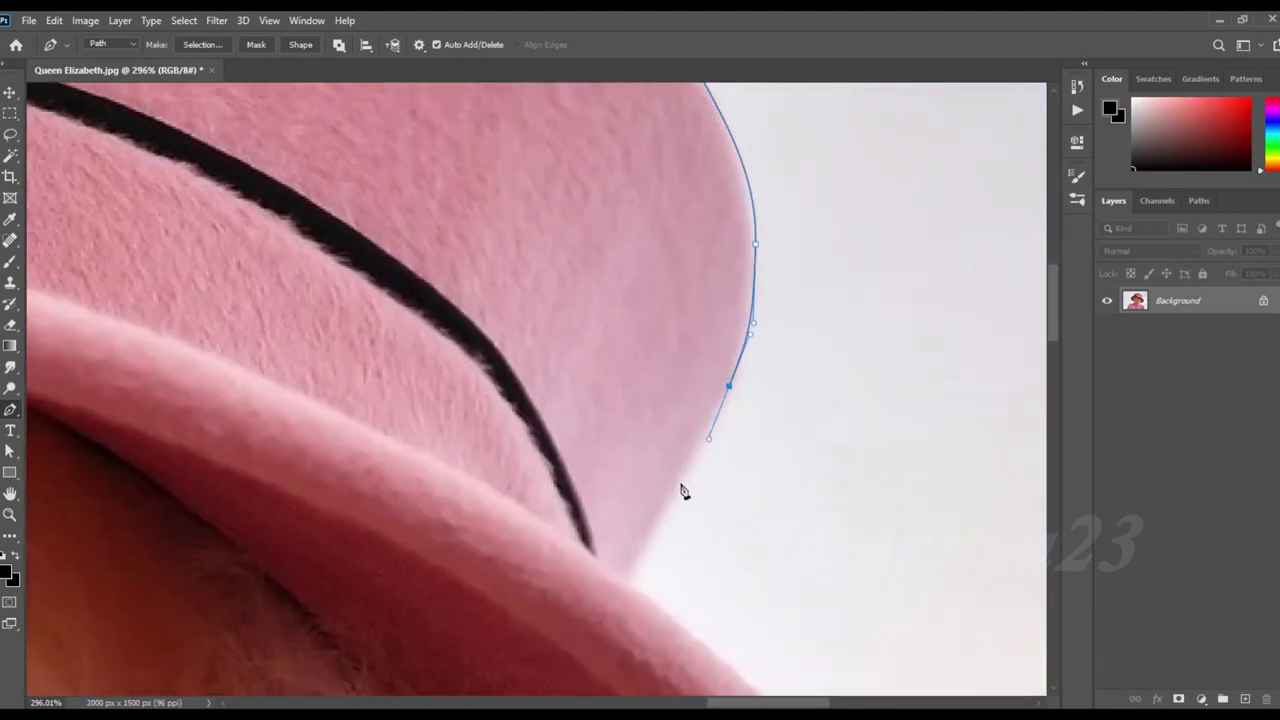
left_click_drag(643, 546, 622, 572)
scroll(675, 426, "down", 2)
mouse_move(812, 562)
left_mouse_down()
mouse_move(880, 609)
mouse_move(734, 400)
left_mouse_up()
mouse_move(775, 450)
left_mouse_down()
mouse_move(786, 503)
mouse_move(747, 262)
left_mouse_up()
left_click(768, 382)
left_click(720, 555)
Step: Trace the underside of the hat brim past the earring
left_click_drag(673, 601, 789, 396)
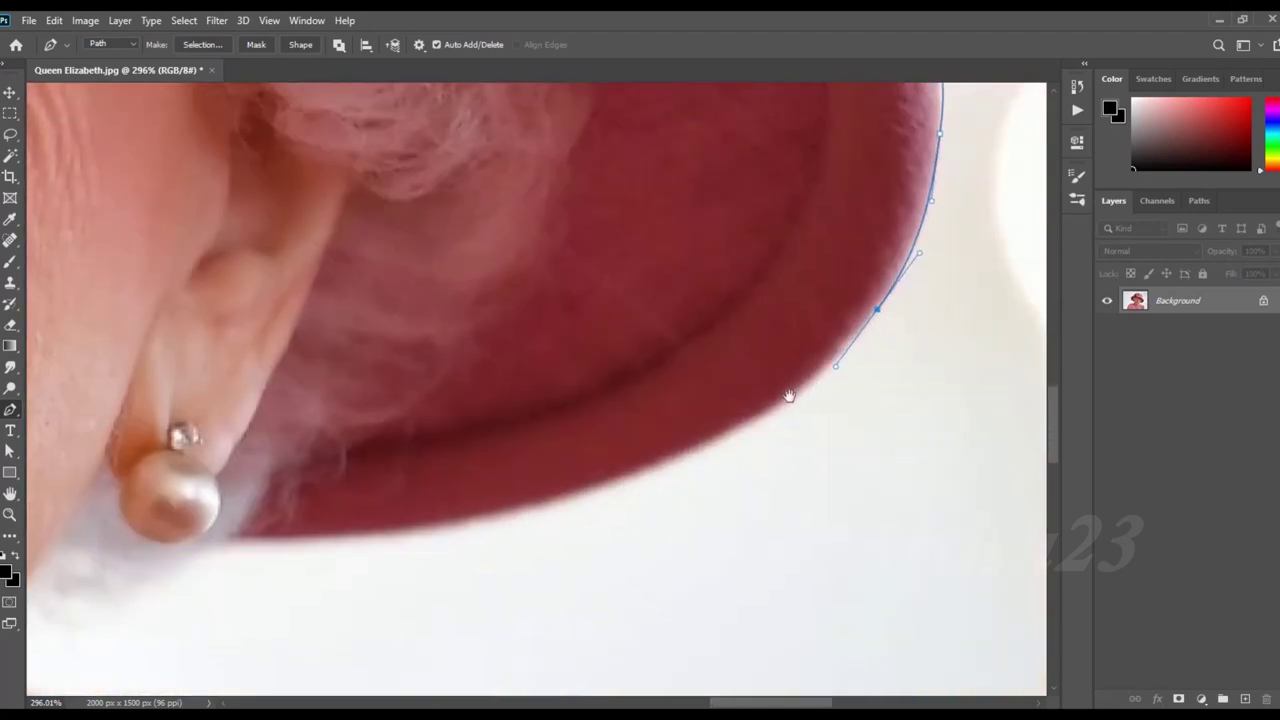
left_click(718, 442)
left_click(667, 461)
mouse_move(542, 508)
left_mouse_down()
mouse_move(494, 519)
mouse_move(651, 449)
left_mouse_up()
left_click(620, 472)
left_click_drag(468, 494, 430, 494)
Step: Trace the neck edge below the earring
left_click_drag(346, 505, 640, 413)
left_click(593, 434)
left_click(543, 457)
left_click(482, 494)
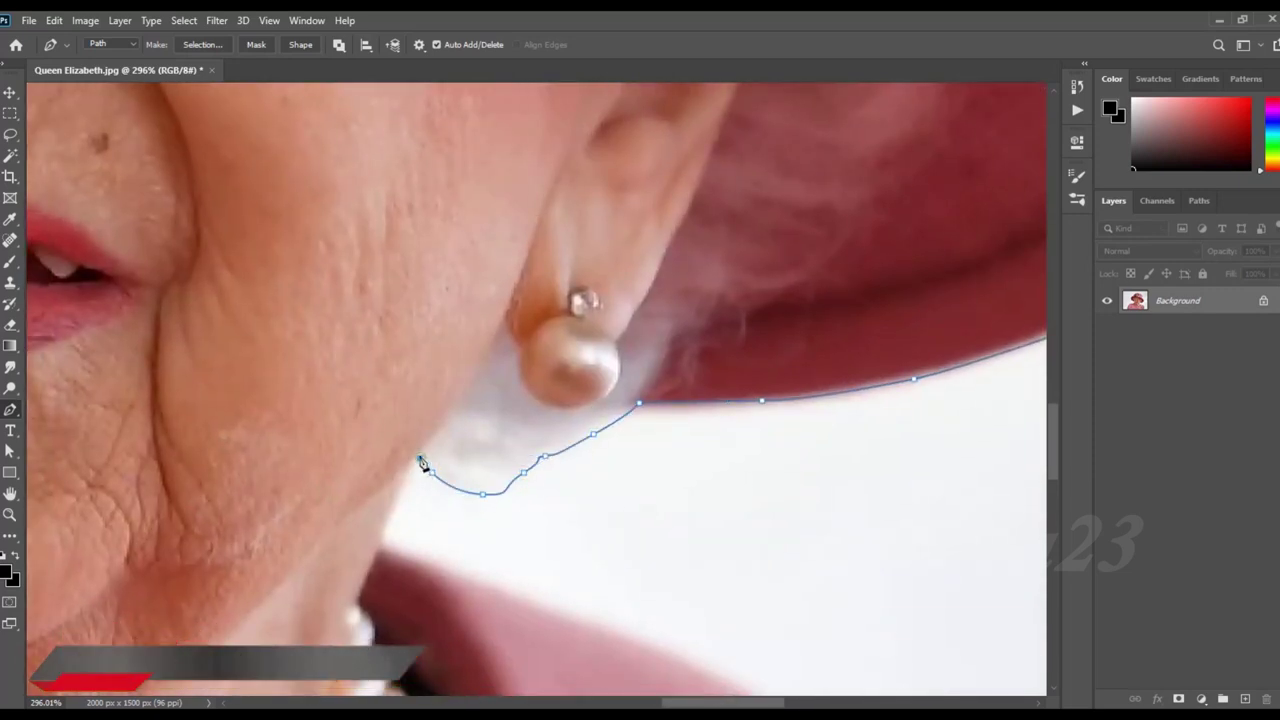
left_click_drag(420, 461, 415, 467)
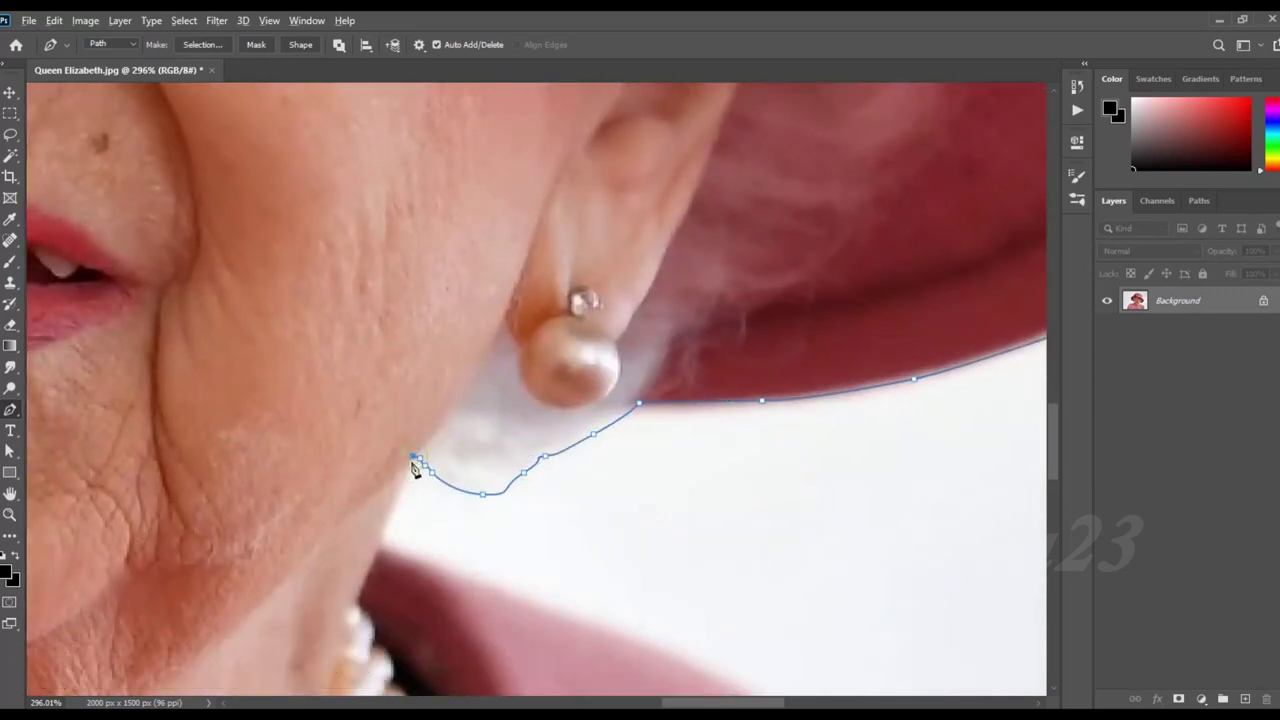
Step: Continue down the neck to where it meets the collar
scroll(416, 468, "up", 4)
left_click(366, 606)
left_click(358, 645)
scroll(309, 394, "down", 1)
scroll(309, 394, "down", 1)
left_click_drag(375, 420, 437, 439)
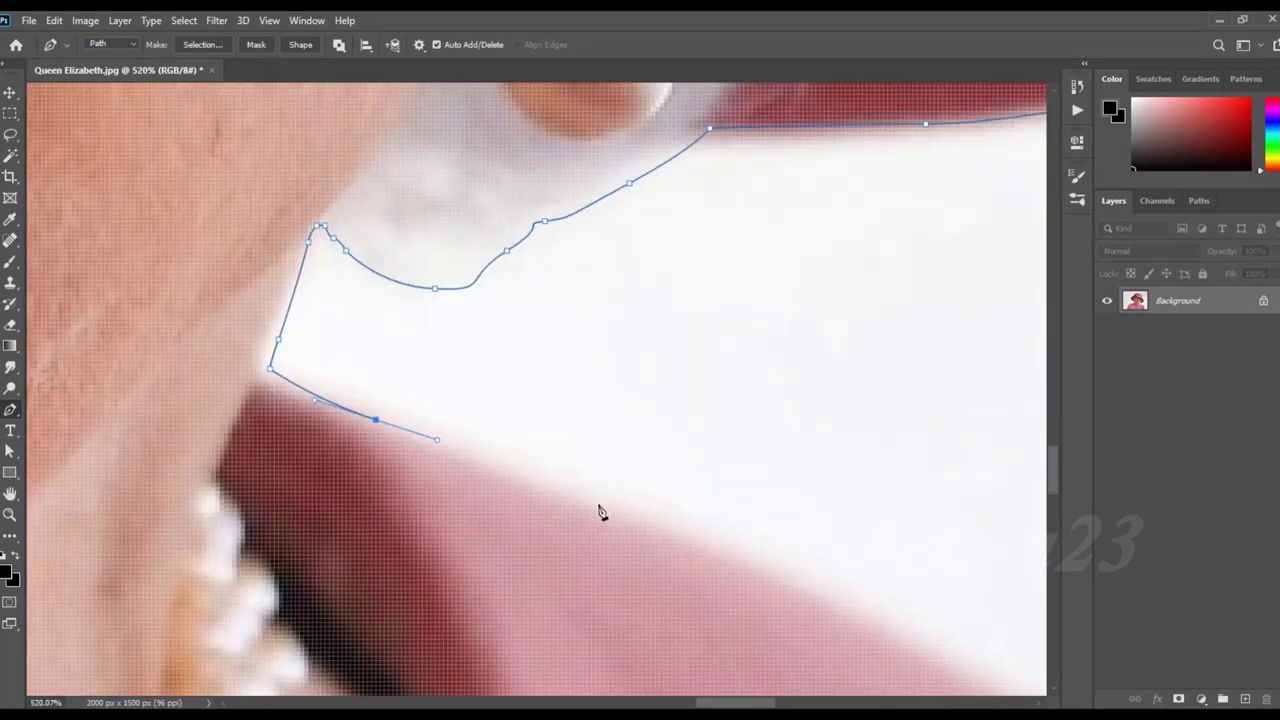
scroll(600, 512, "down", 3)
Step: Place anchors along the right shoulder
left_click(335, 262)
left_click(610, 387)
left_click(727, 441)
left_click(752, 458)
left_click(860, 515)
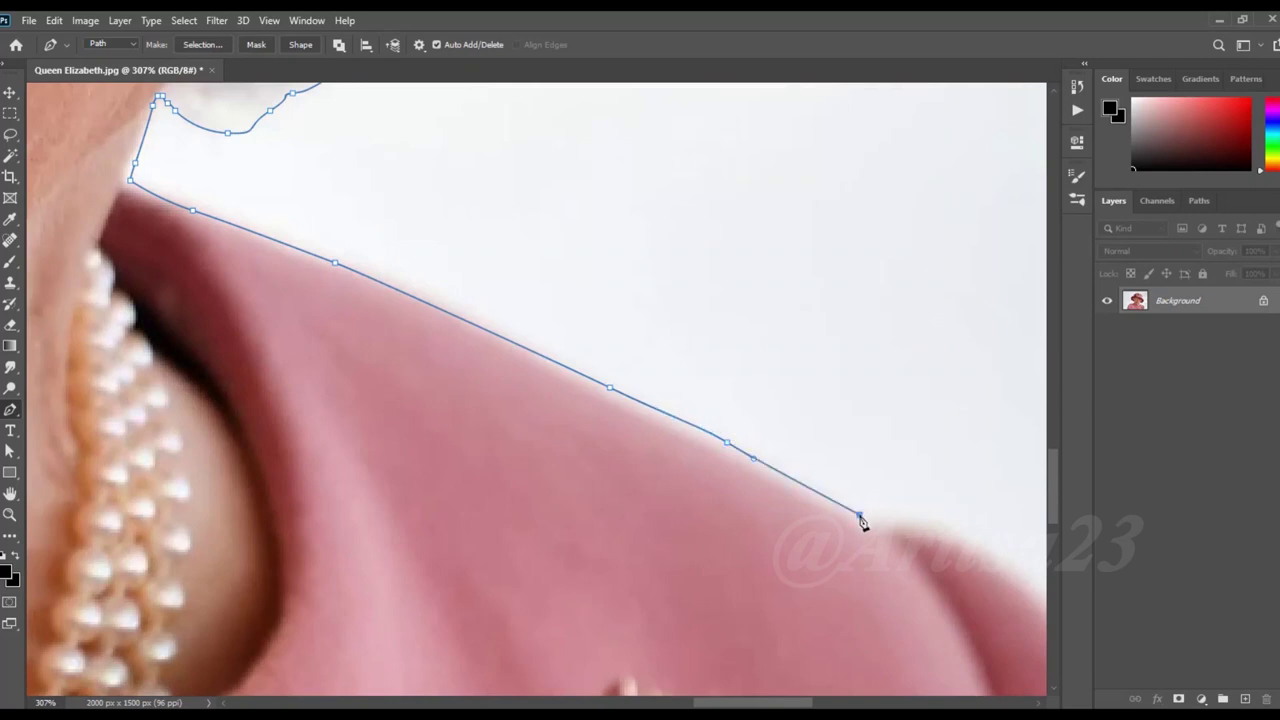
Step: Run the path down the shoulder edge to the image bottom, then zoom out
left_click_drag(898, 522, 501, 317)
left_click_drag(624, 367, 644, 382)
mouse_move(740, 519)
left_mouse_down()
mouse_move(768, 588)
mouse_move(587, 294)
left_mouse_up()
left_click_drag(628, 443, 643, 531)
scroll(611, 370, "down", 2)
left_click(621, 617)
scroll(674, 428, "down", 3)
scroll(674, 428, "down", 2)
scroll(674, 428, "down", 2)
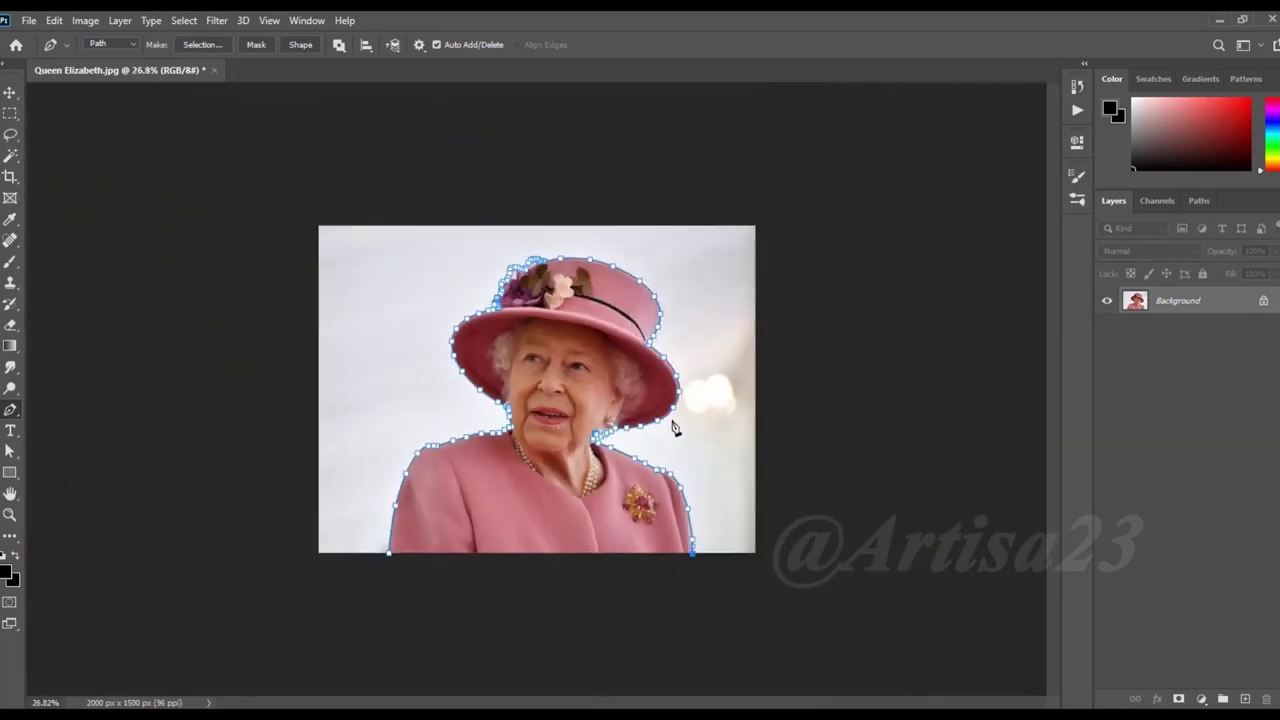
Step: Close the path below the image and convert it to a selection
left_click(656, 583)
left_click(528, 582)
left_click(422, 573)
left_click(389, 553)
right_click(550, 470)
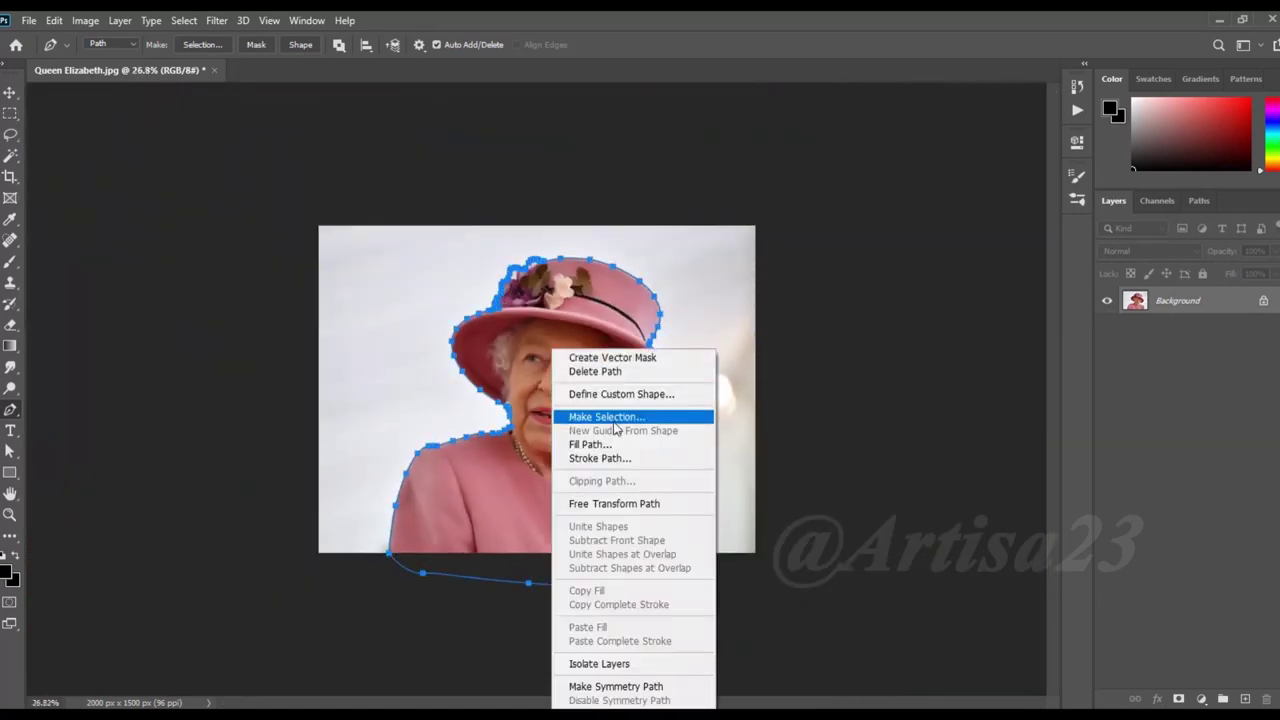
left_click(600, 414)
left_click(727, 192)
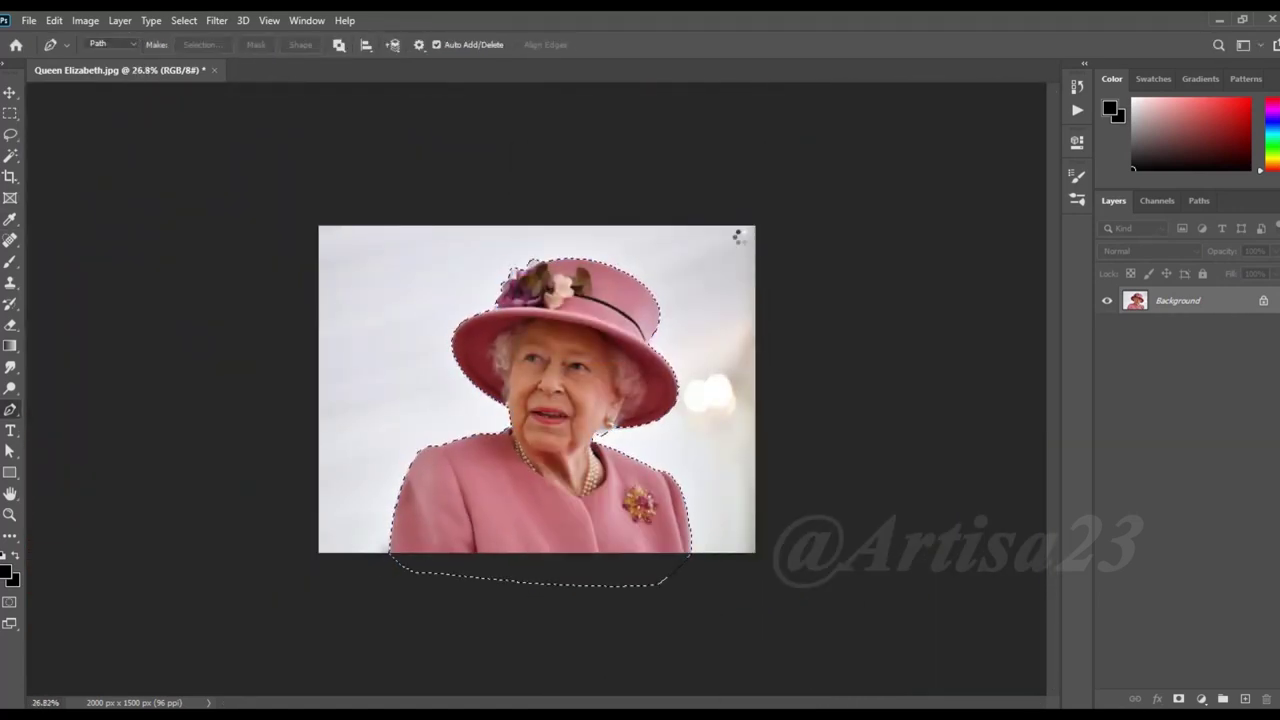
Step: Copy the outlined subject to its own layer and unlock the background
key("ctrl+j")
left_click(1263, 328)
left_click(1215, 305)
Step: Widen the canvas on both sides with the Crop tool
left_click(10, 176)
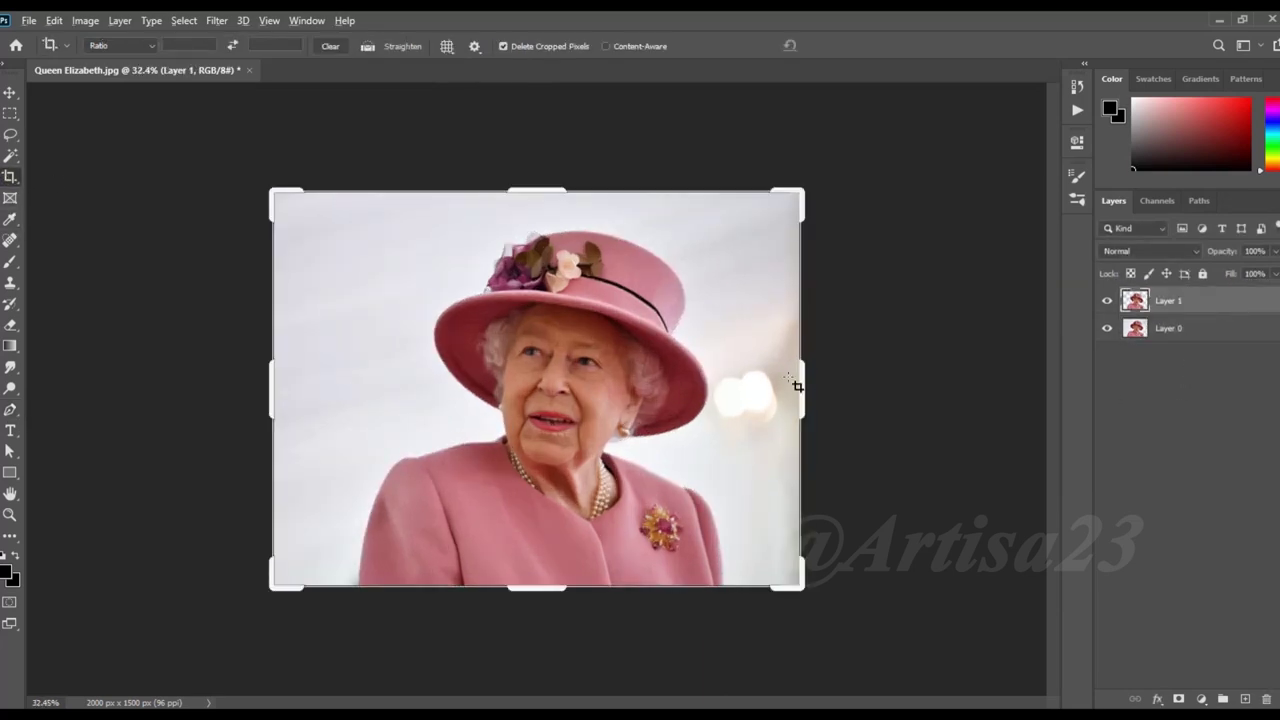
left_click_drag(812, 373, 850, 372)
key("Return")
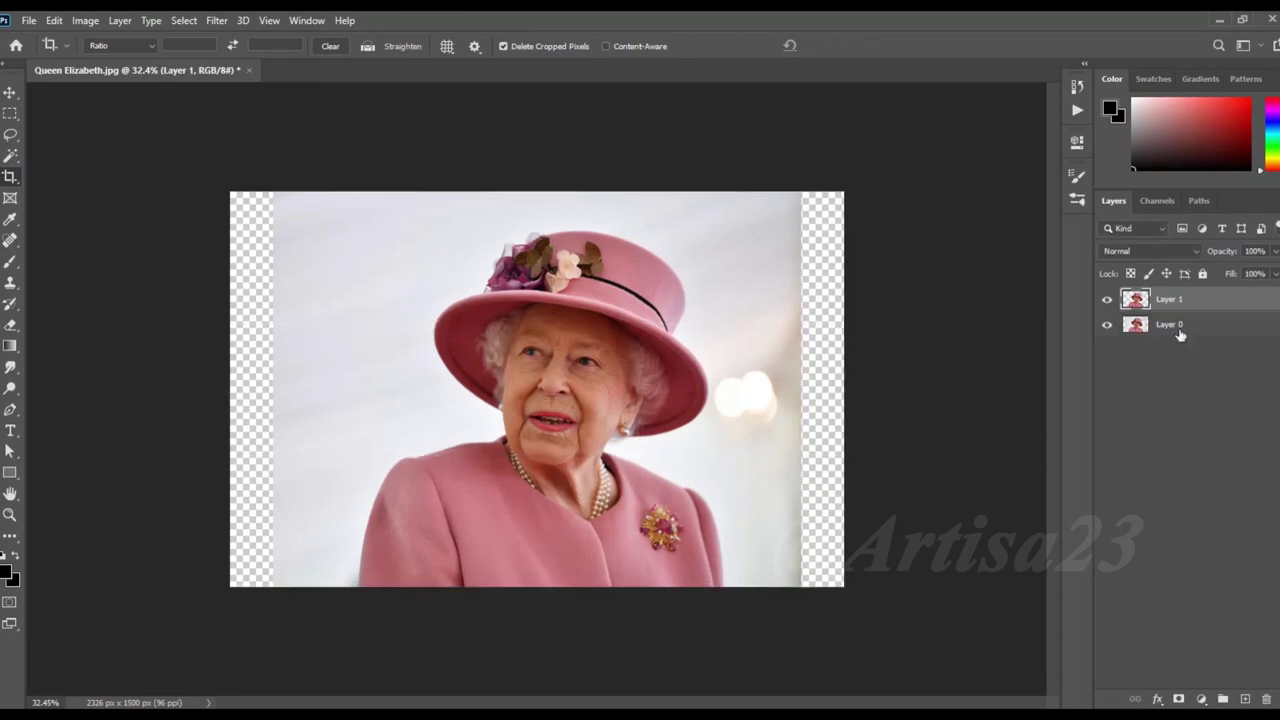
Step: Fill a new layer above Layer 0 with grey 8f8f8f
left_click(1175, 327)
left_click(1243, 699)
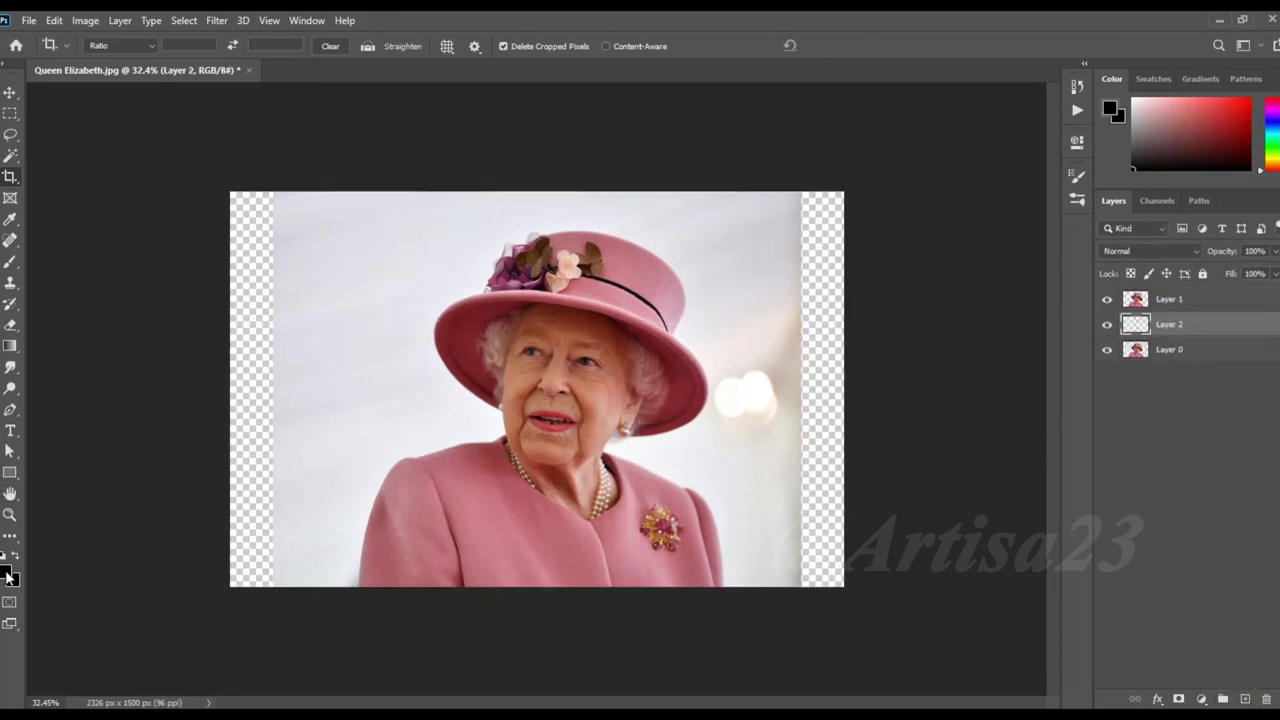
left_click(8, 578)
type("8f8f8f")
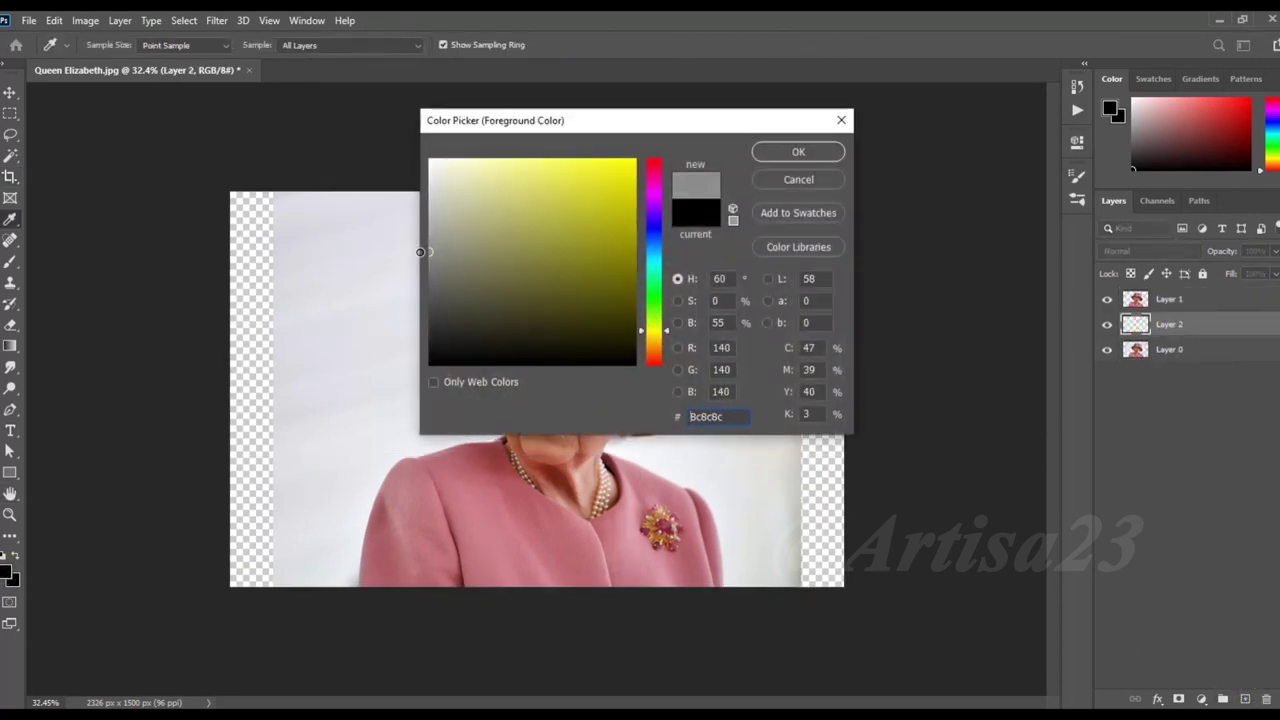
left_click(798, 151)
key("alt+BackSpace")
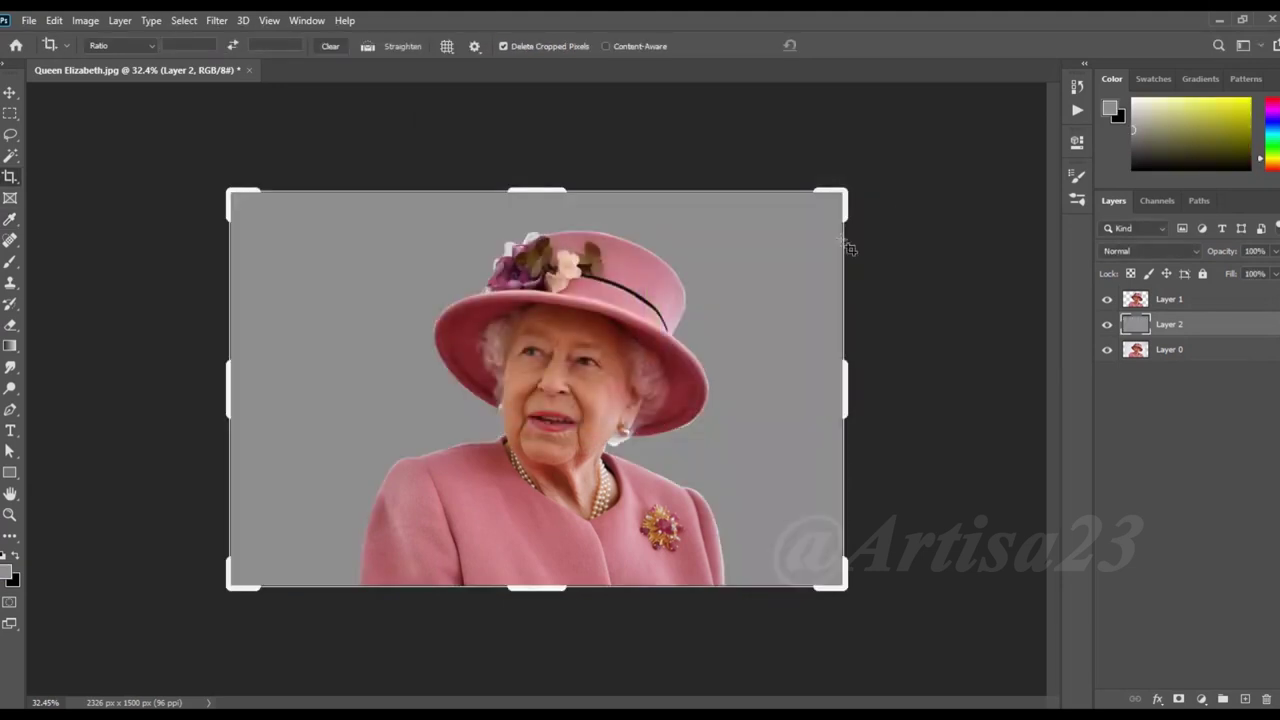
Step: Extend the canvas right and up to 2437×1531 px
left_click_drag(850, 403, 878, 403)
left_click_drag(546, 189, 548, 185)
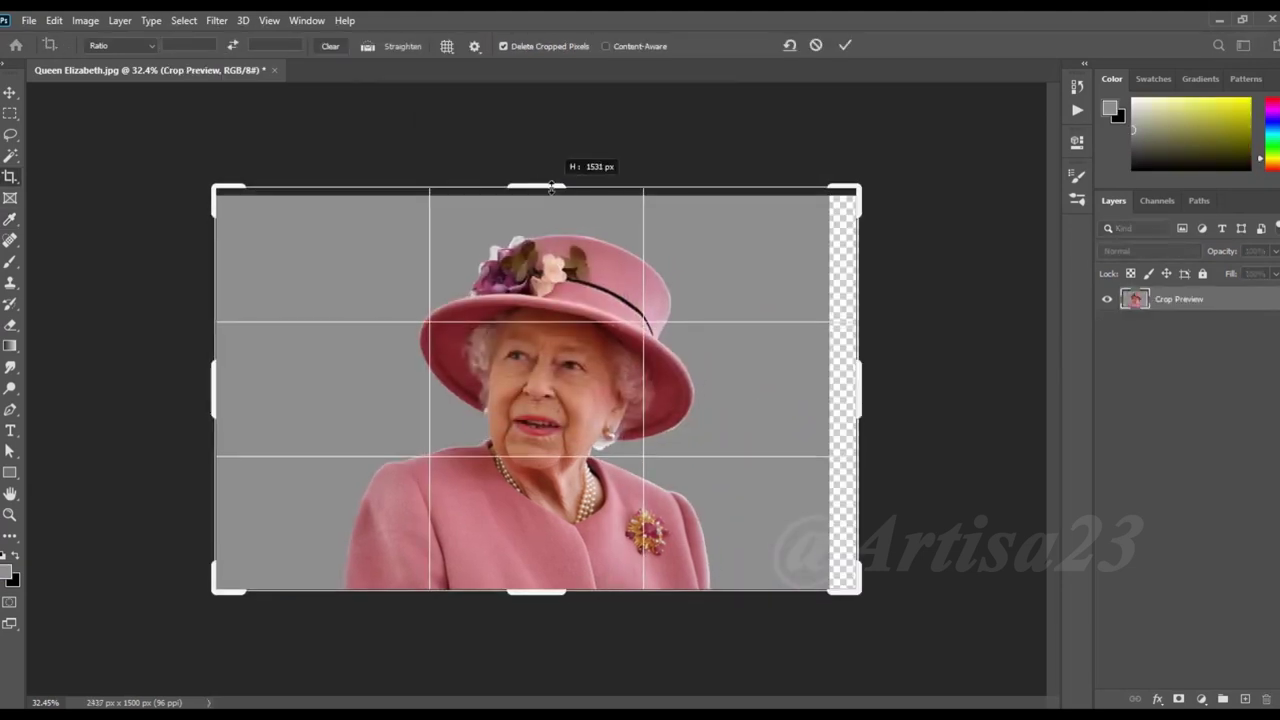
key("Return")
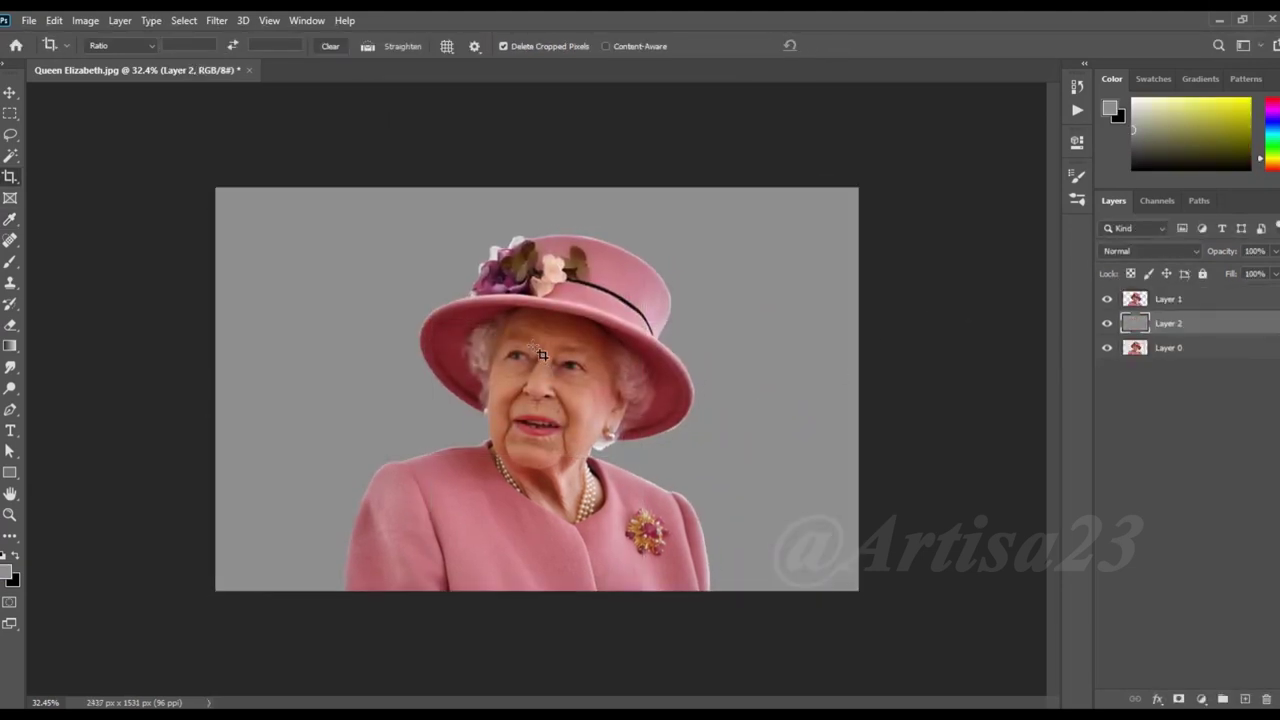
Step: Duplicate the cut-out portrait layer, Layer 1
left_click(9, 92)
left_click(1165, 299)
key("ctrl+j")
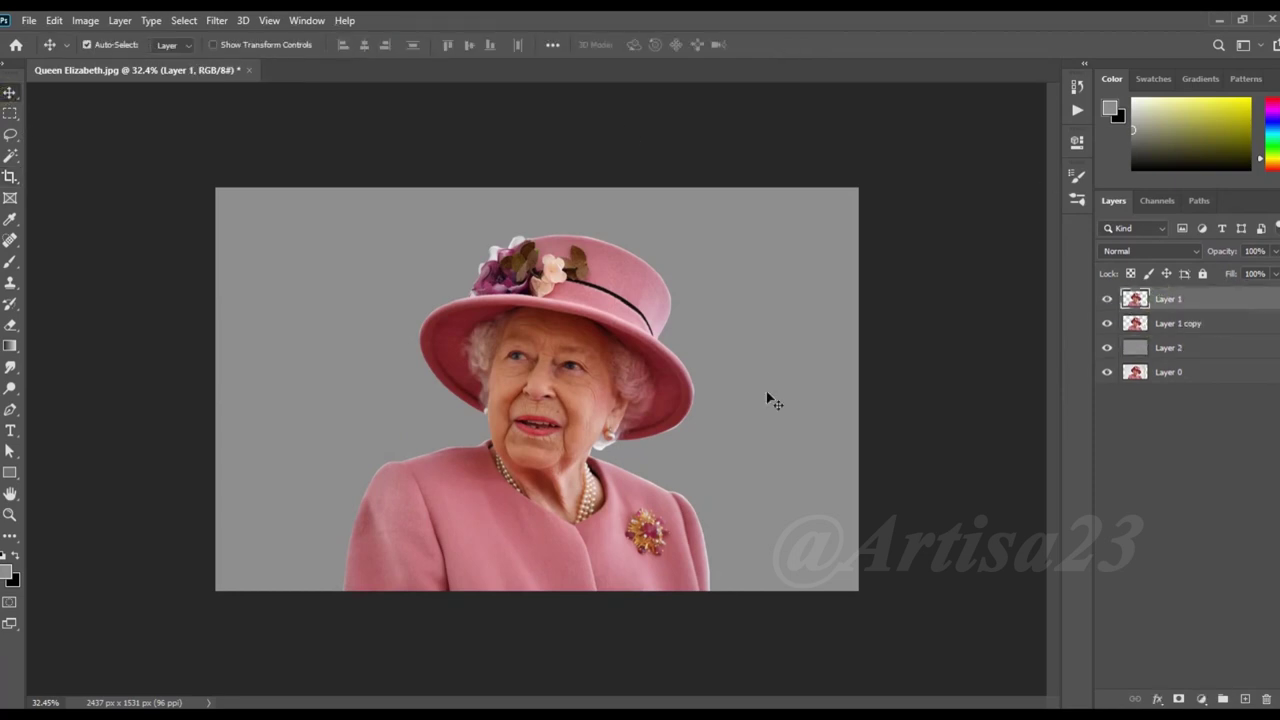
Step: Apply Levels with input black point 20 and white point 229 to deepen contrast
scroll(766, 400, "up", 2)
left_click(85, 20)
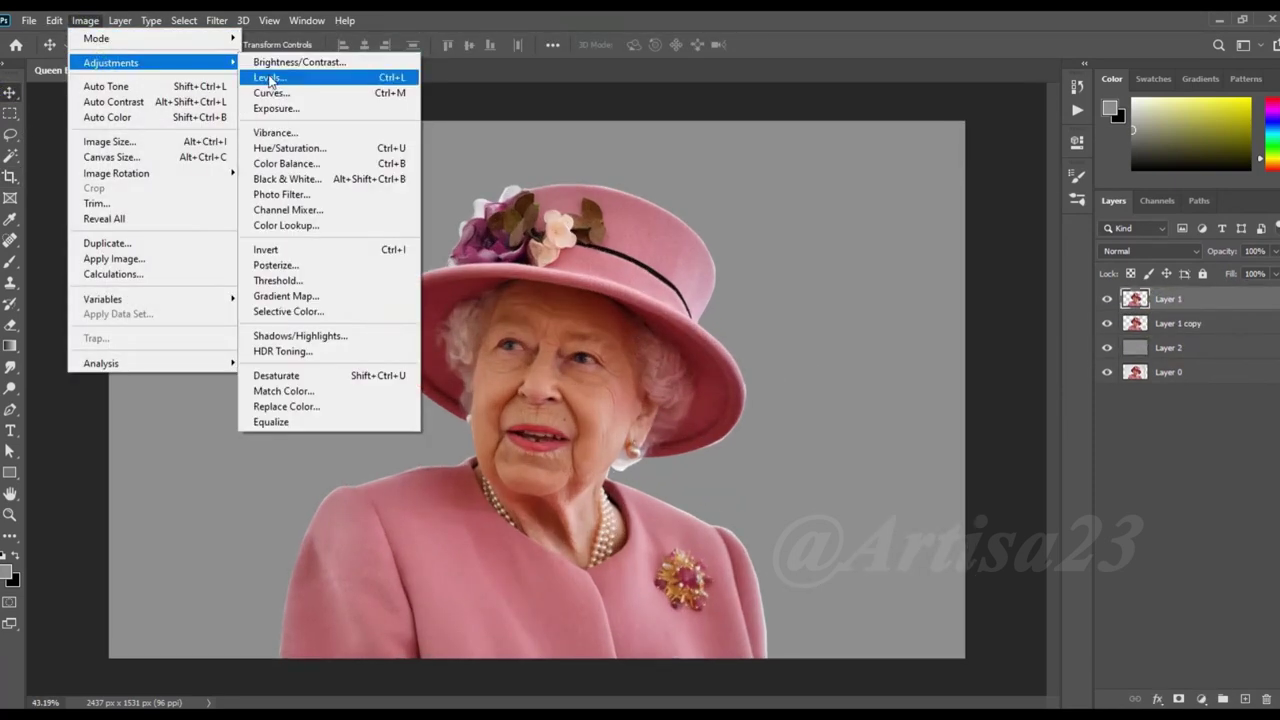
left_click(272, 77)
left_click_drag(653, 286, 661, 286)
left_click_drag(850, 286, 815, 288)
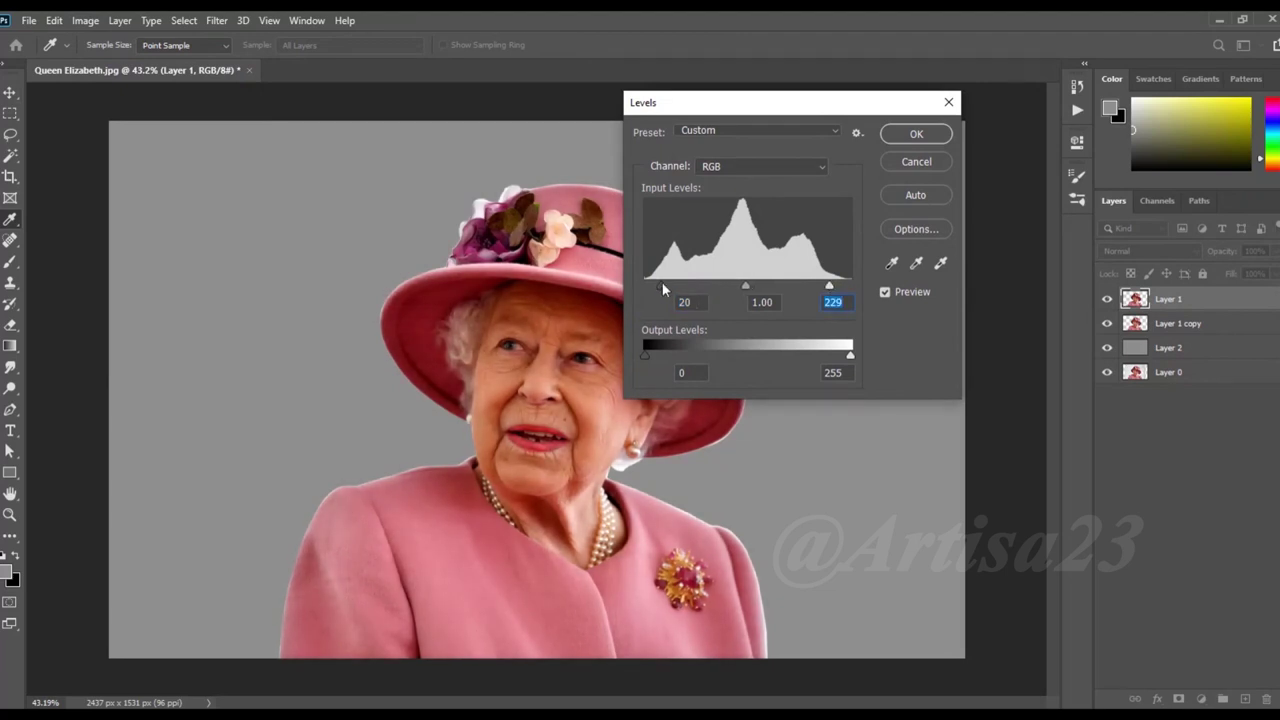
left_click(916, 133)
key("v")
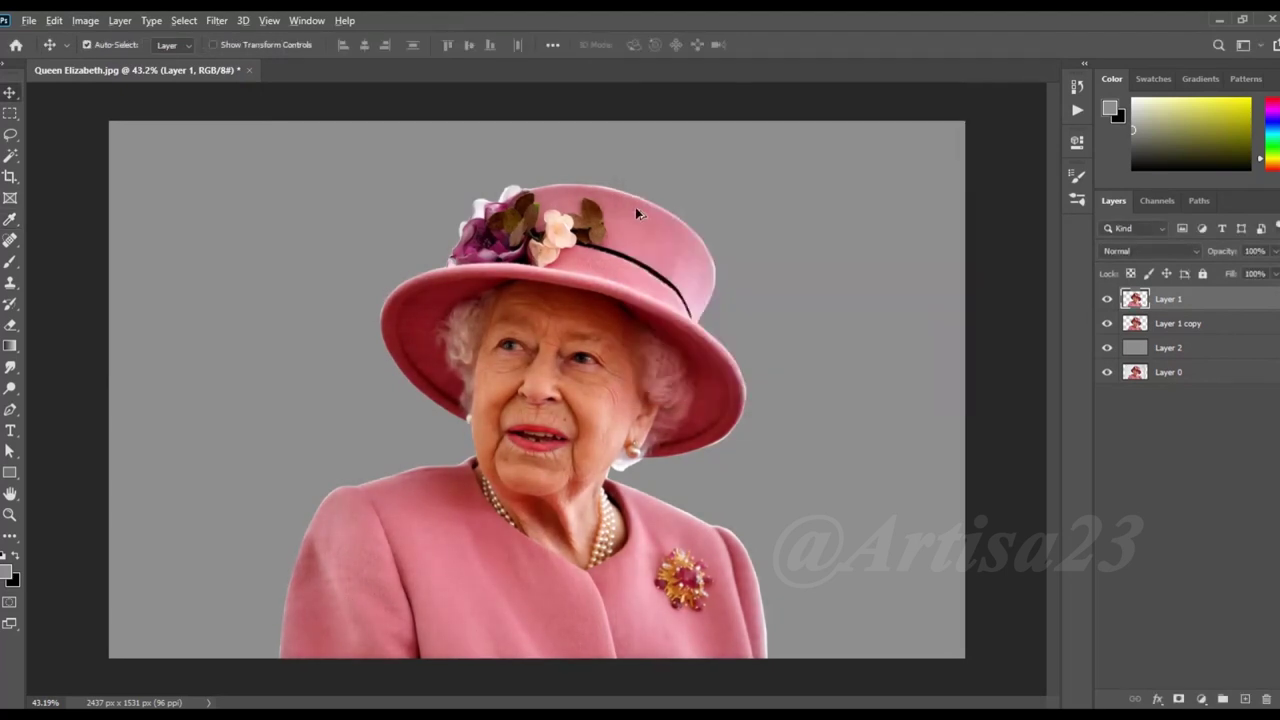
key("ctrl+minus")
key("ctrl+minus")
Step: Brighten the portrait with a Curves adjustment bending the curve upward
scroll(567, 428, "up", 2)
left_click(85, 20)
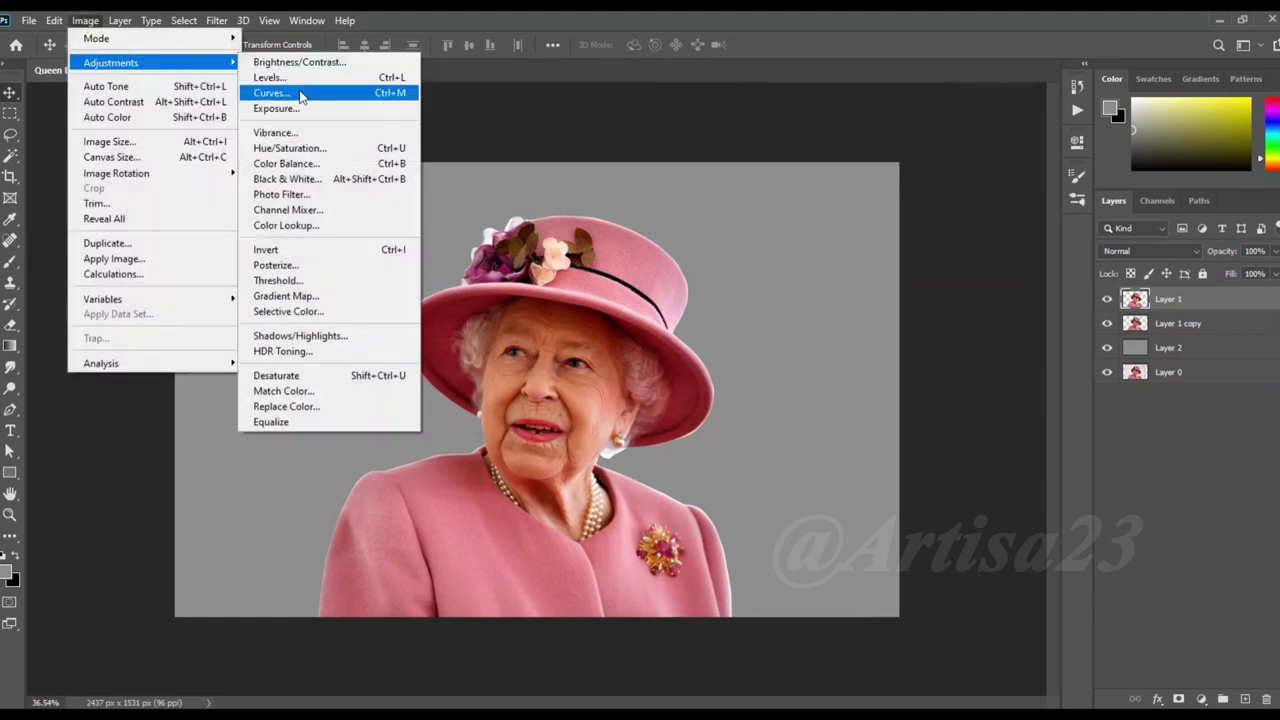
left_click(306, 92)
left_click_drag(764, 436, 764, 428)
left_click(1088, 289)
Step: Duplicate the portrait layer into Layer 1 copy 2, keeping Layer 1 selected
scroll(637, 204, "down", 2)
left_click(1165, 322)
key("ctrl+j")
left_click(1163, 299)
Step: Sharpen Layer 1 with Unsharp Mask at 67% amount and 9.7 px radius
scroll(565, 407, "up", 5)
scroll(565, 407, "up", 2)
left_click(214, 22)
mouse_move(235, 297)
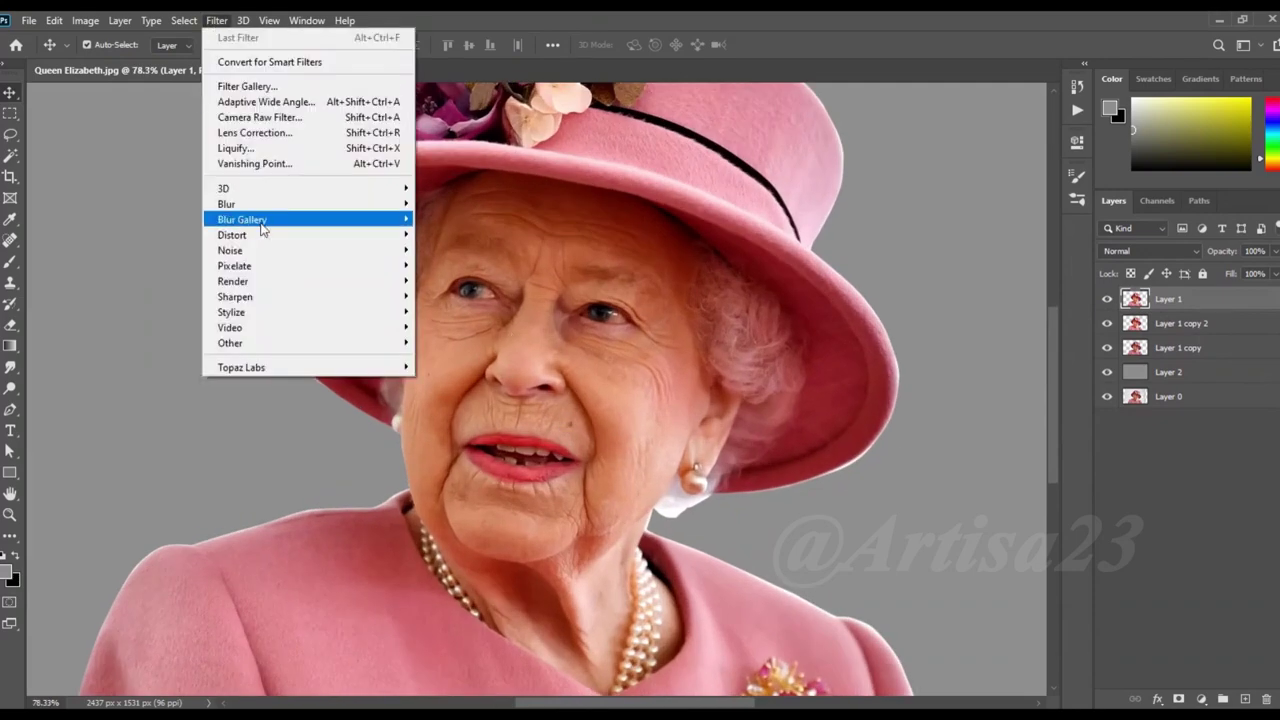
left_click(488, 377)
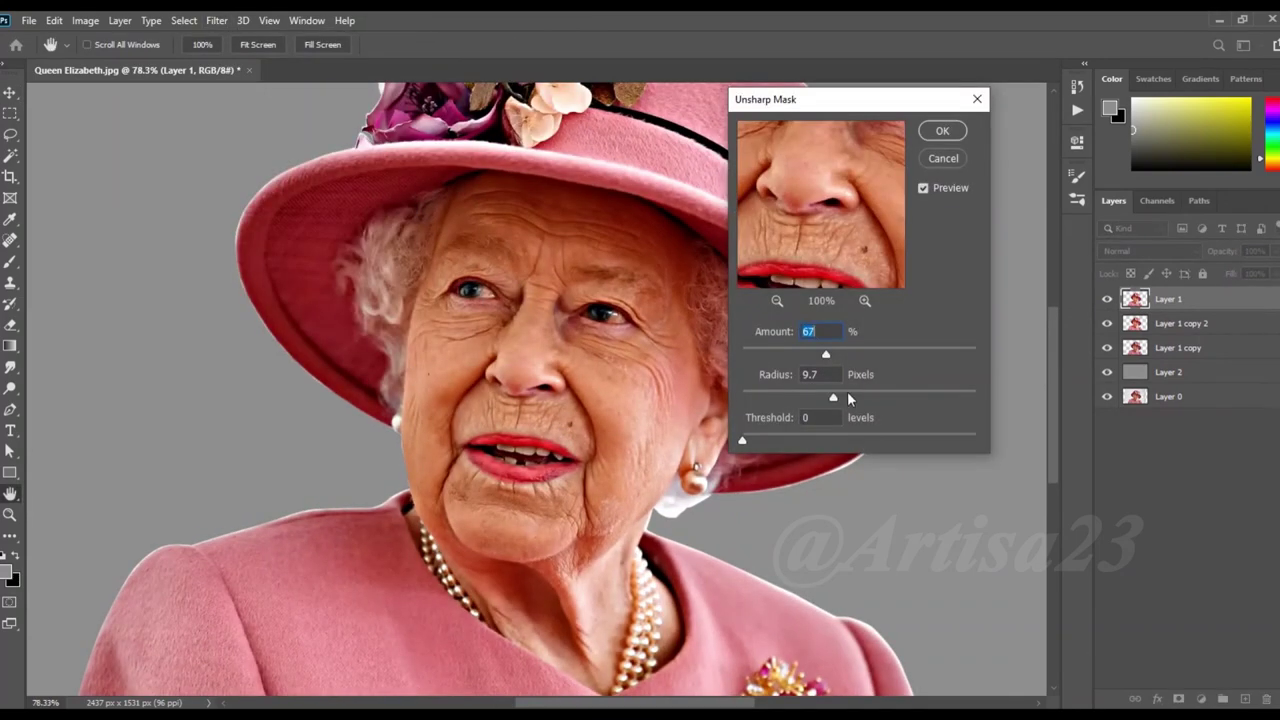
left_click(942, 131)
key("v")
scroll(826, 194, "down", 3)
scroll(660, 249, "down", 2)
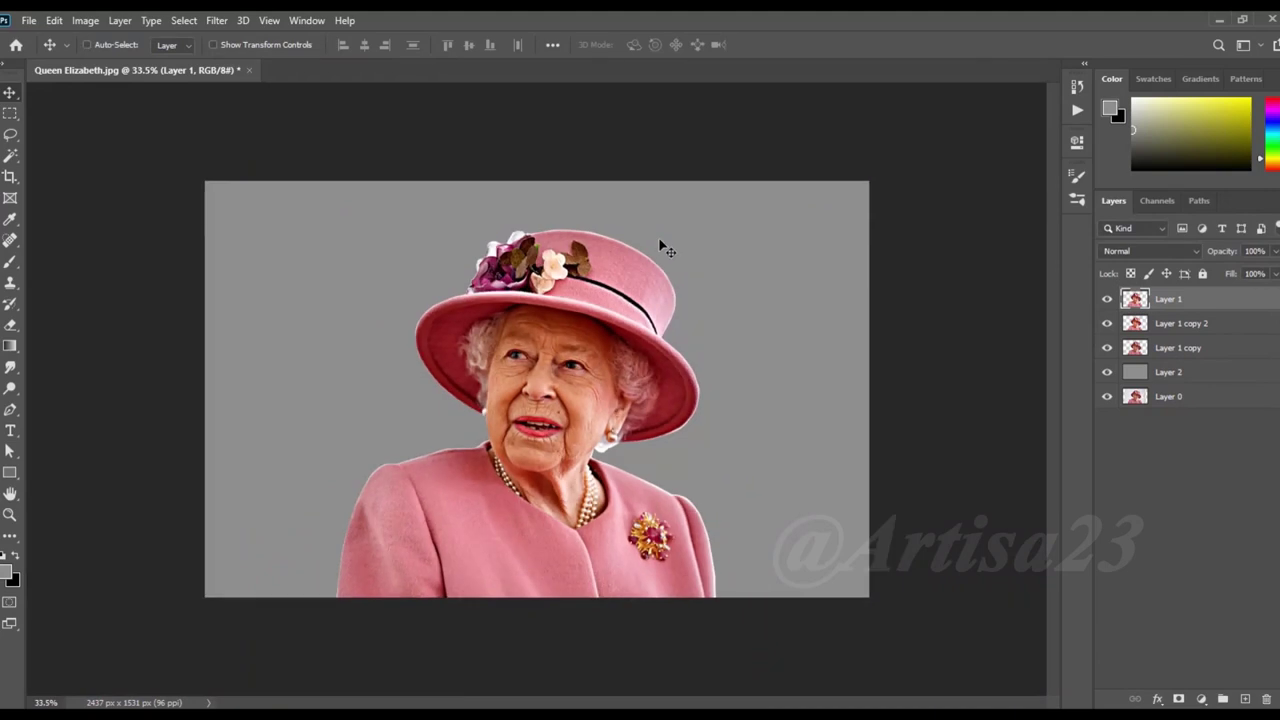
Step: Save the layered document as Queen Elizabeth-01.psd
key("ctrl+shift+s")
left_click(184, 318)
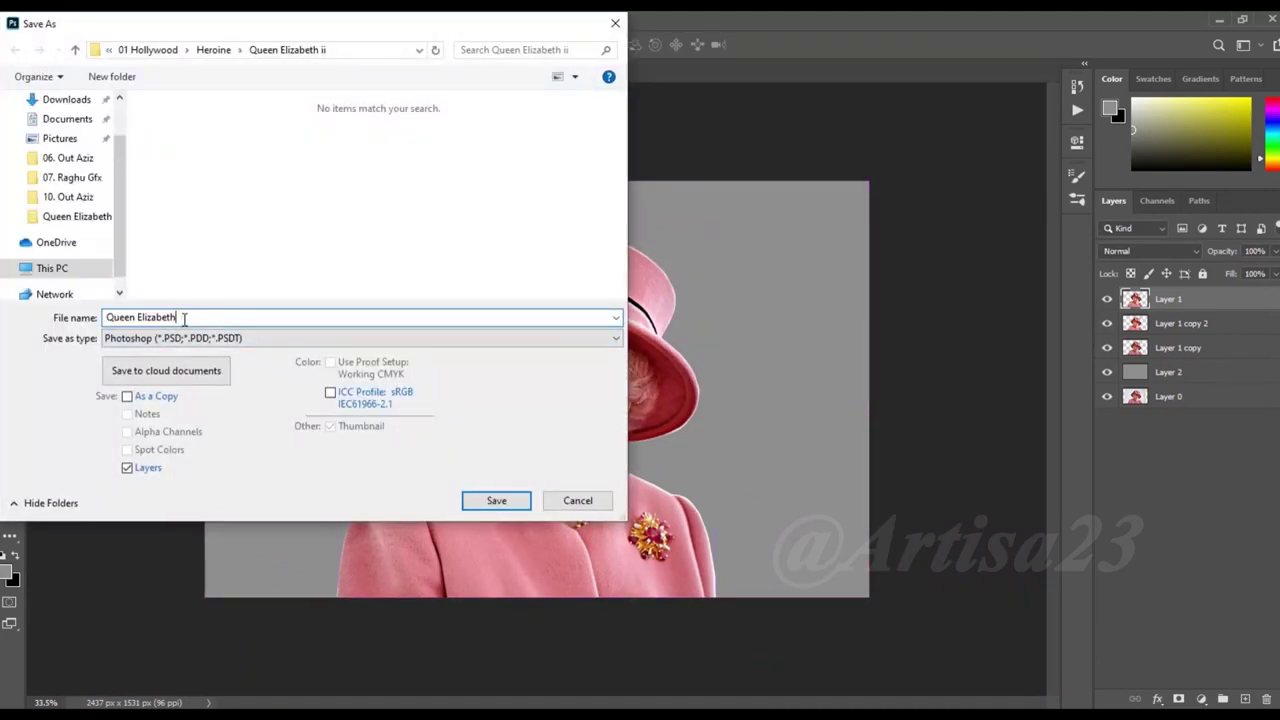
left_click(497, 502)
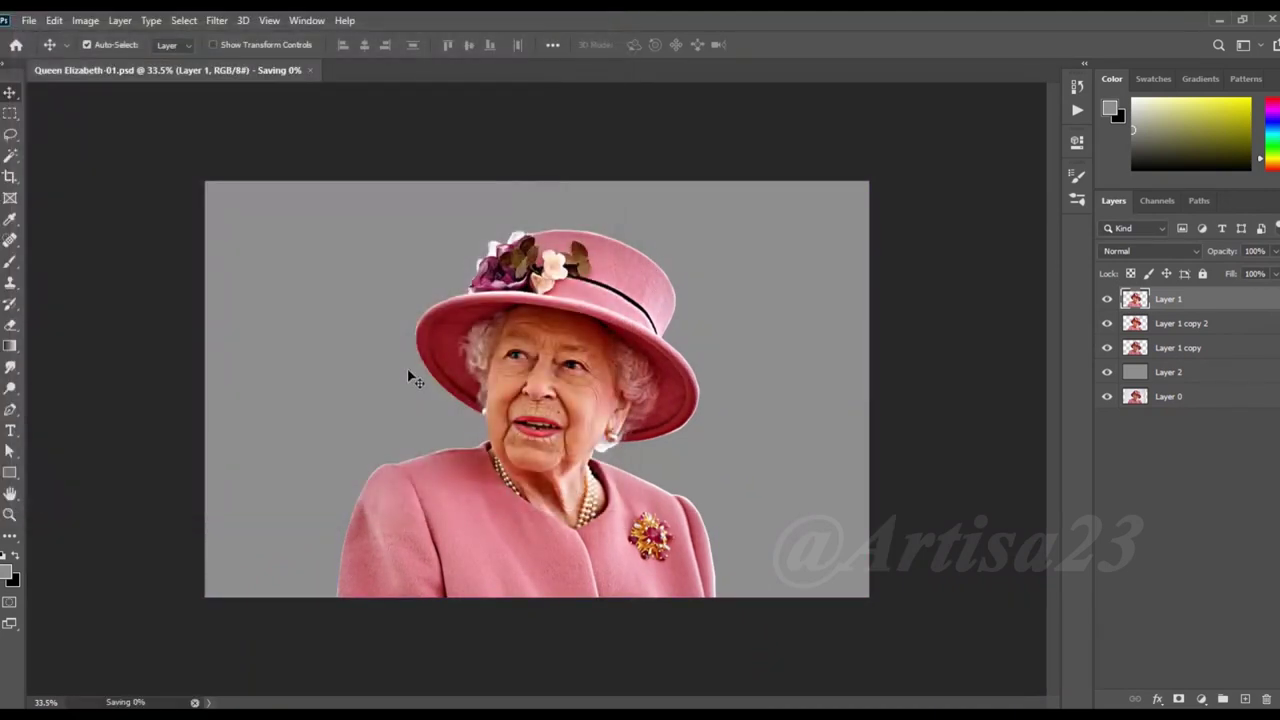
scroll(433, 362, "down", 1)
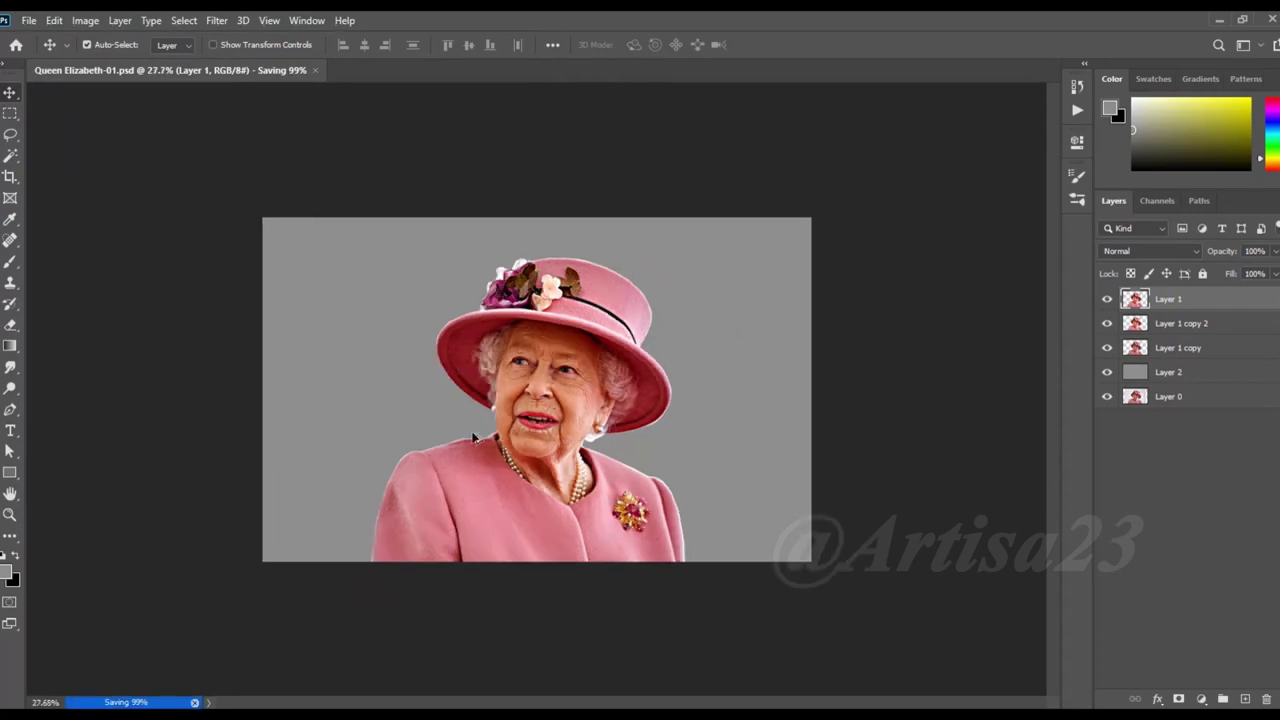
scroll(433, 362, "up", 2)
Step: Save a new version as Queen Elizabeth-01a.psd and hide the duplicate portrait layers
left_click(29, 20)
left_click(143, 271)
left_click(200, 320)
type("a")
left_click(480, 500)
scroll(578, 447, "up", 2)
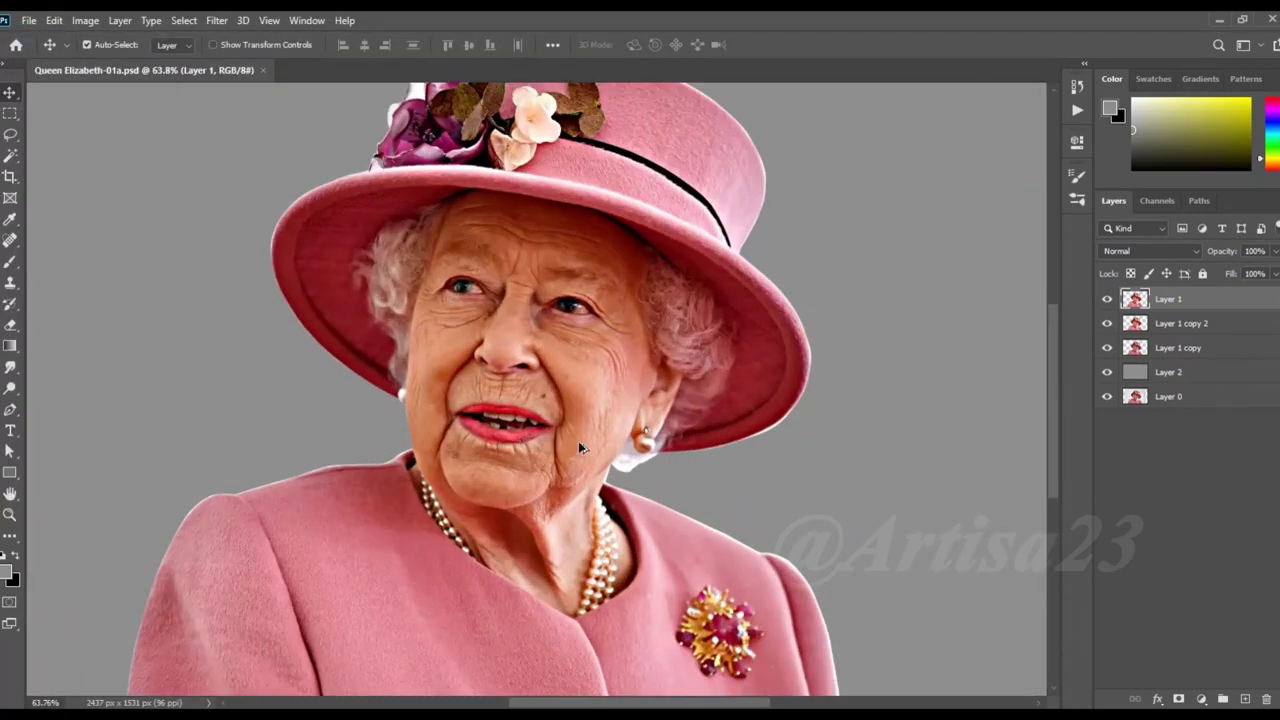
left_click(1107, 299)
left_click(1107, 299)
Step: Choose the Smudge tool with the Skin smudge Brush_Artisa23 preset at about 65 px, 52% strength
scroll(540, 240, "up", 2)
scroll(540, 240, "up", 1)
left_click(10, 367)
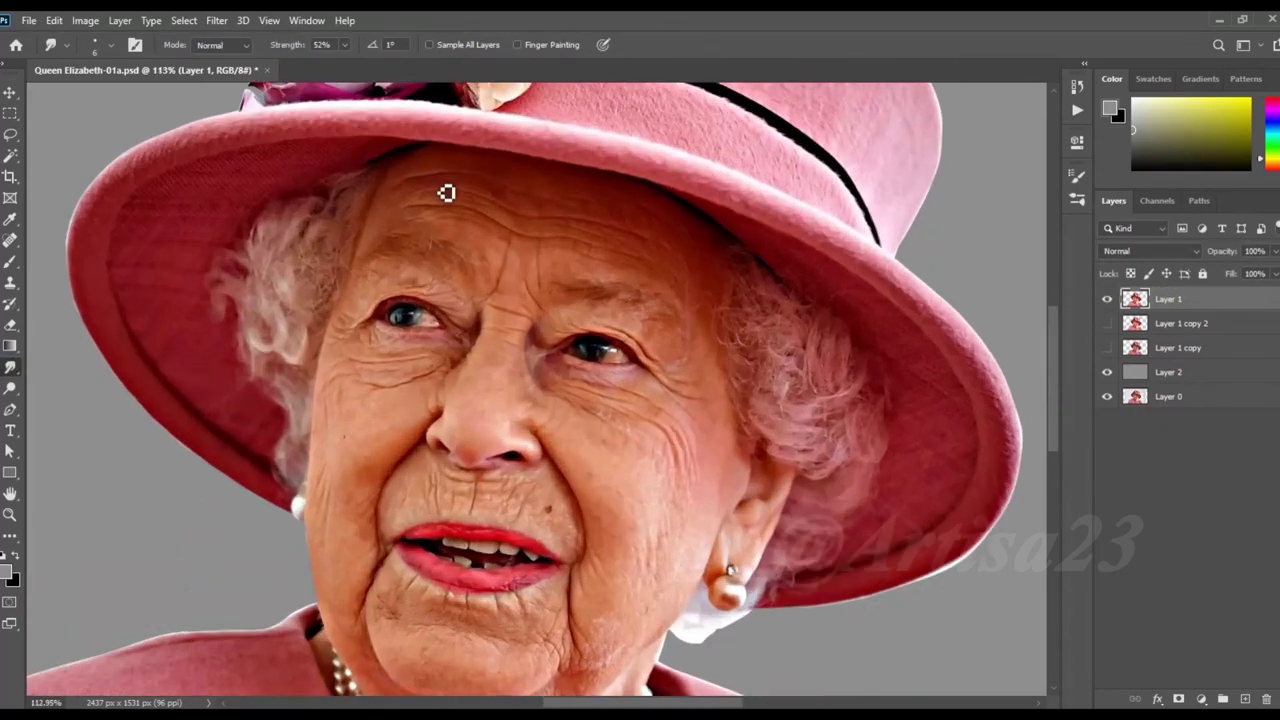
key("bracketright")
key("bracketright")
key("bracketright")
key("F5")
left_click(859, 169)
scroll(1054, 375, "down", 5)
scroll(1057, 390, "down", 5)
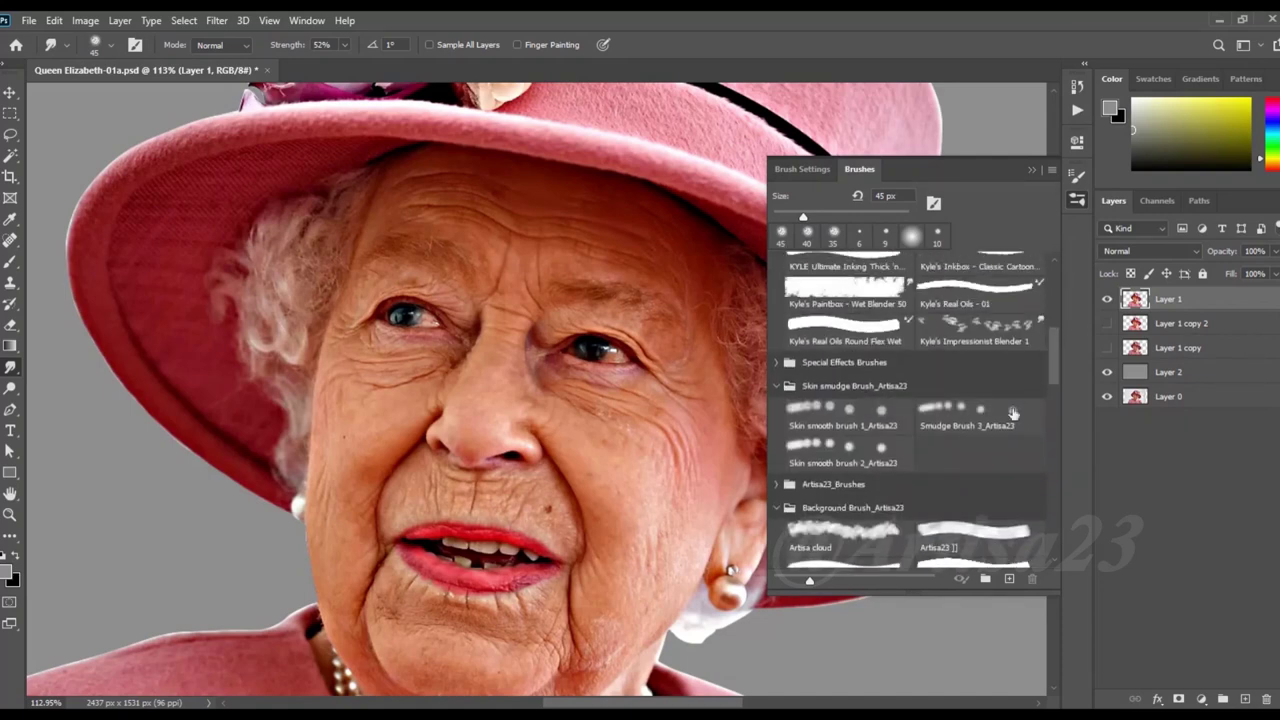
left_click(975, 412)
left_click(1077, 198)
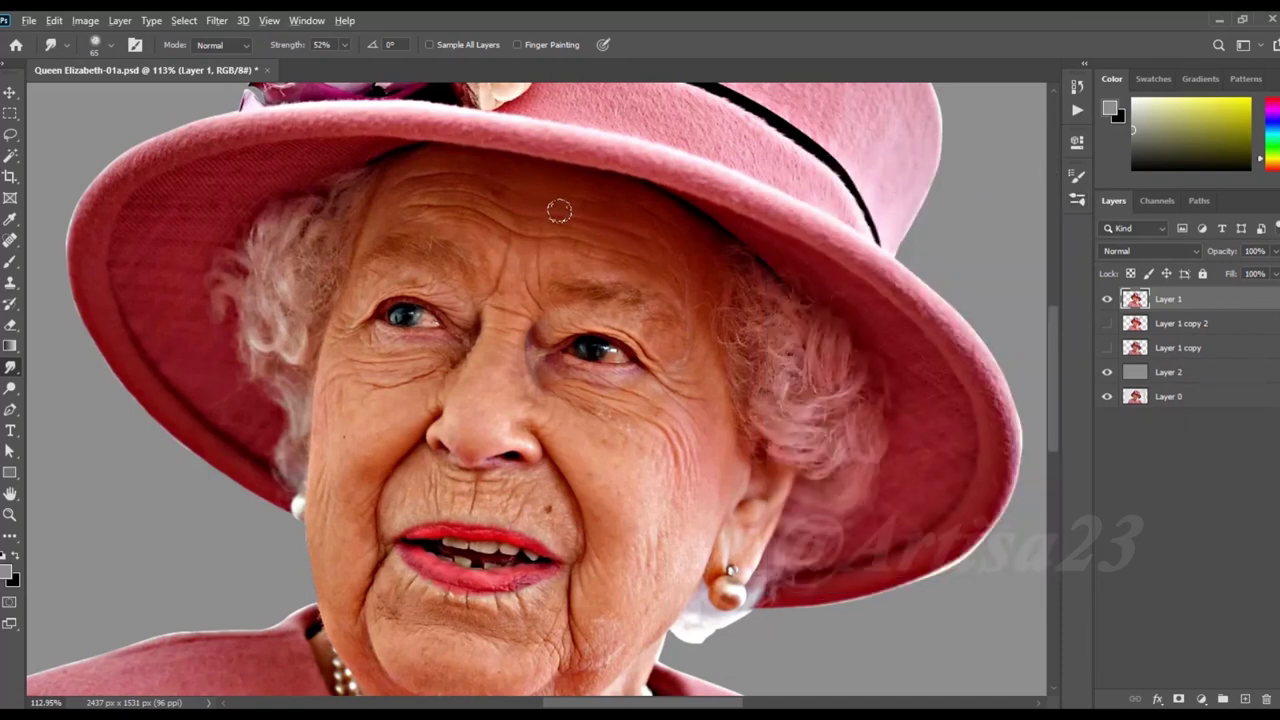
Step: Smudge the forehead skin texture and both eyebrows smooth
scroll(558, 211, "up", 3)
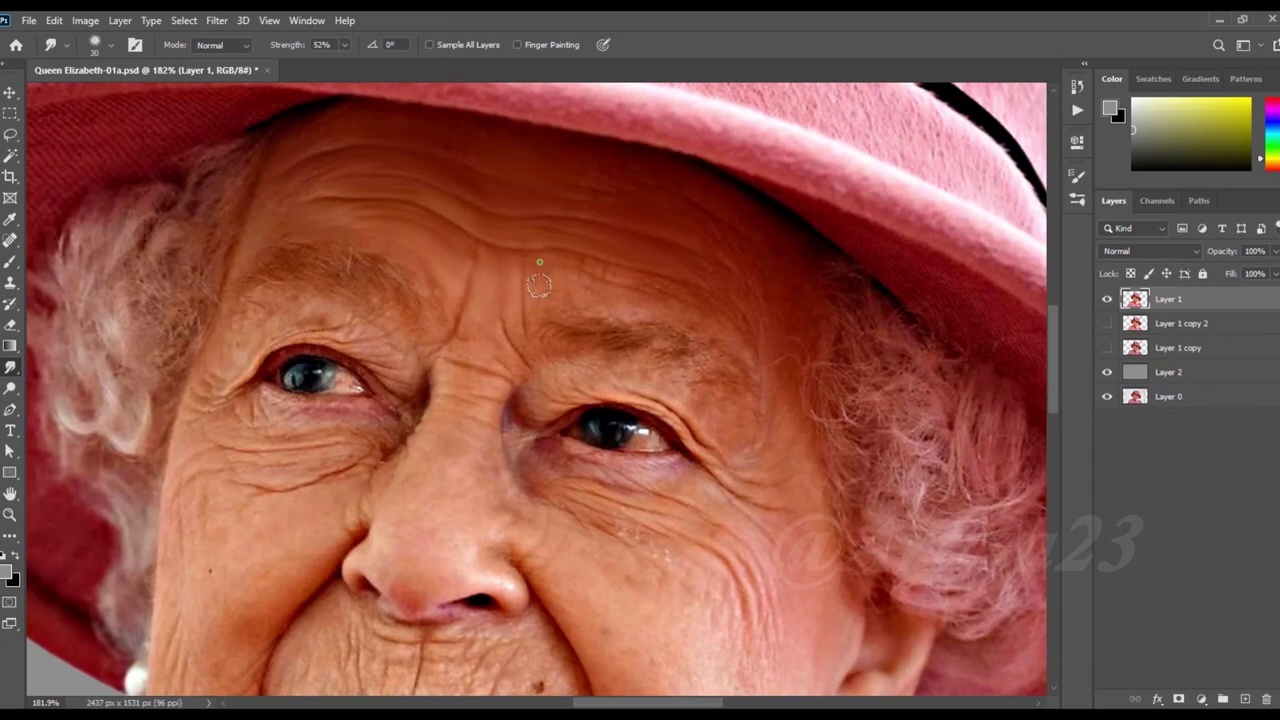
left_click_drag(630, 282, 704, 297)
key("bracketright")
scroll(348, 338, "up", 1)
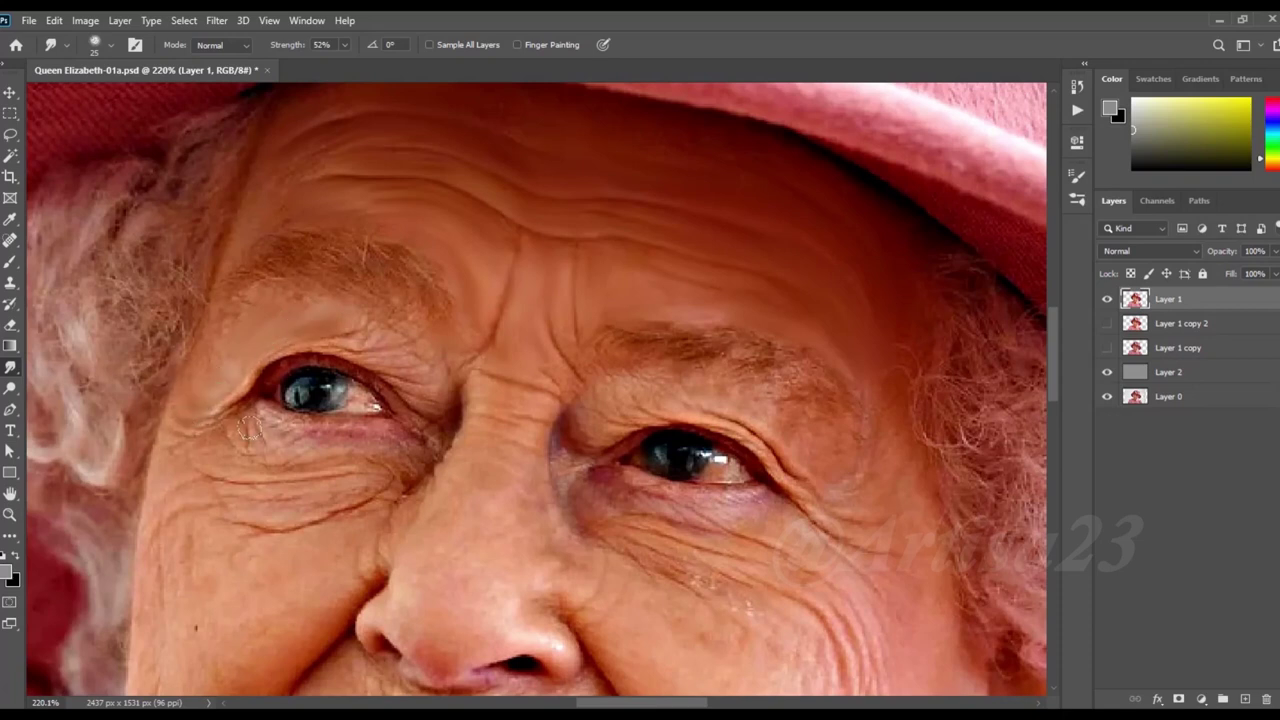
key("bracketleft")
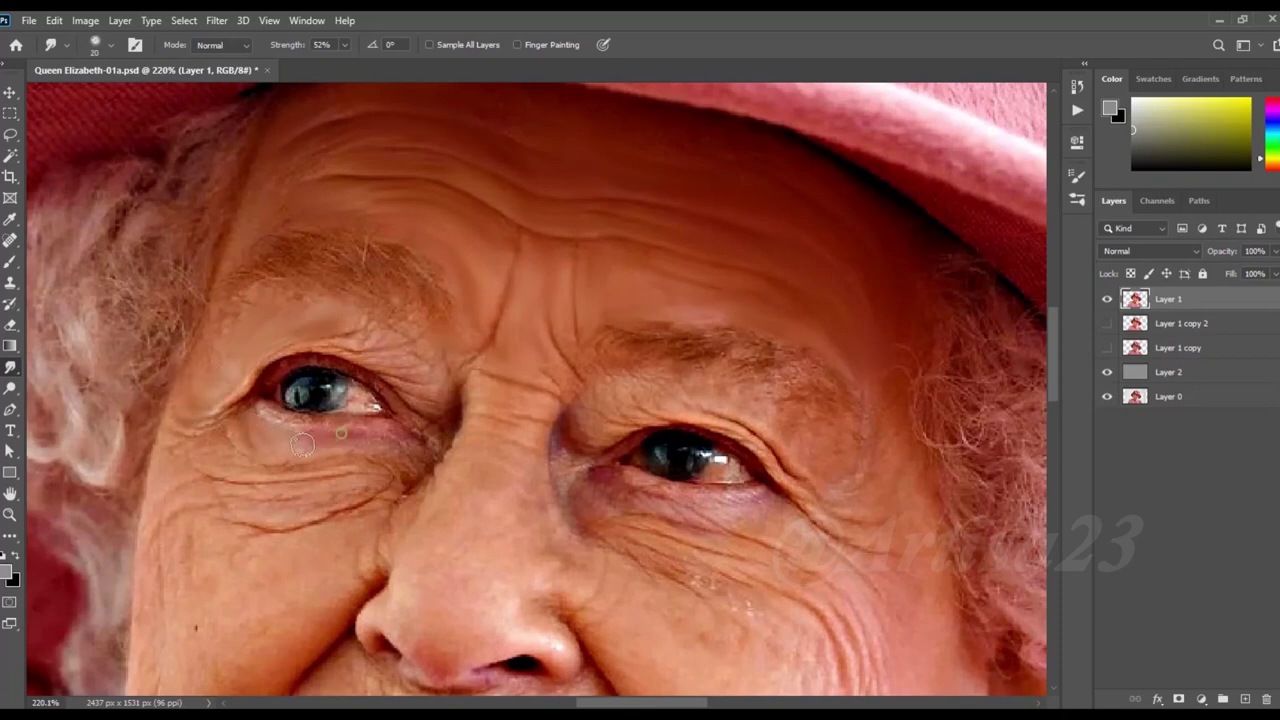
key("bracketleft")
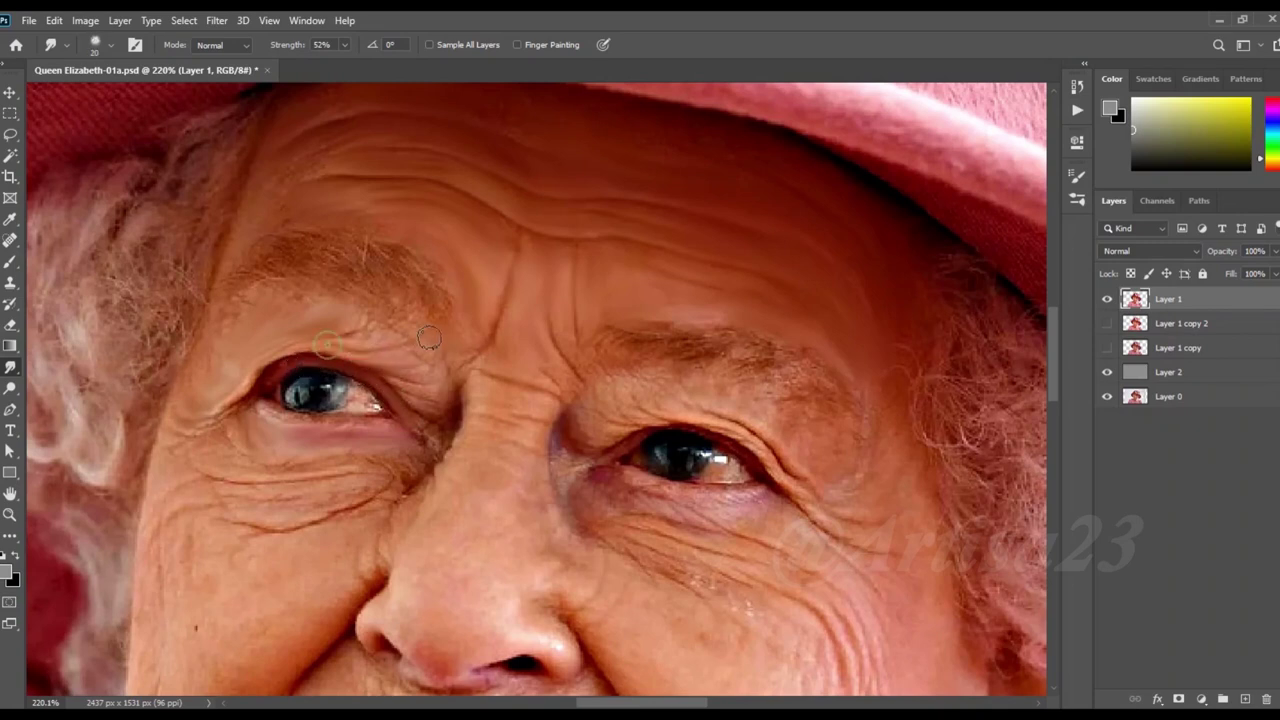
key("bracketright")
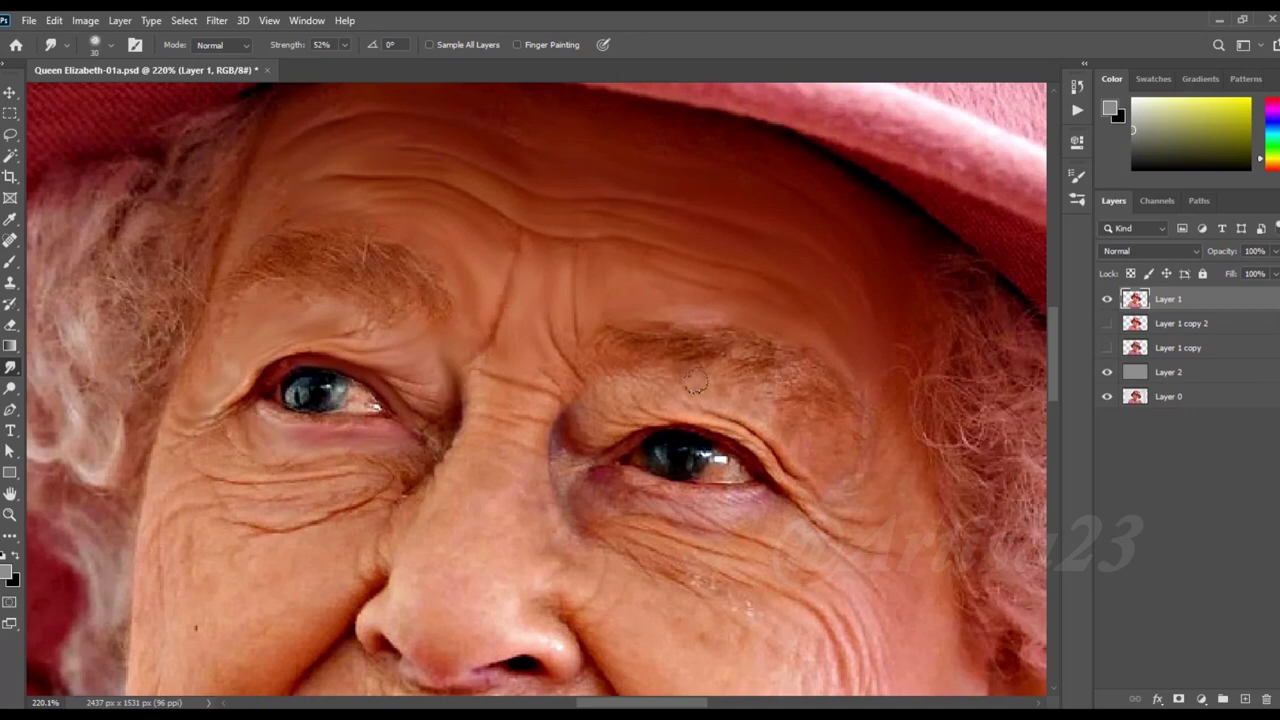
key("bracketleft")
key("bracketright")
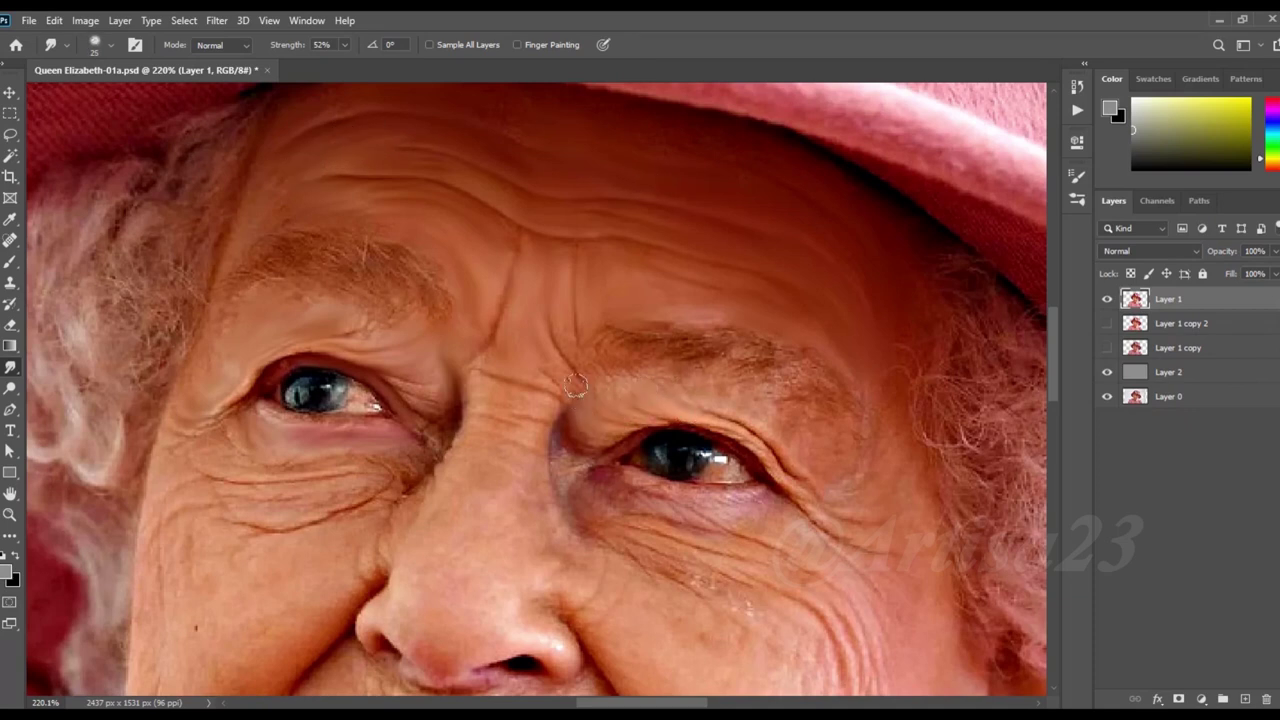
left_click_drag(755, 372, 626, 343)
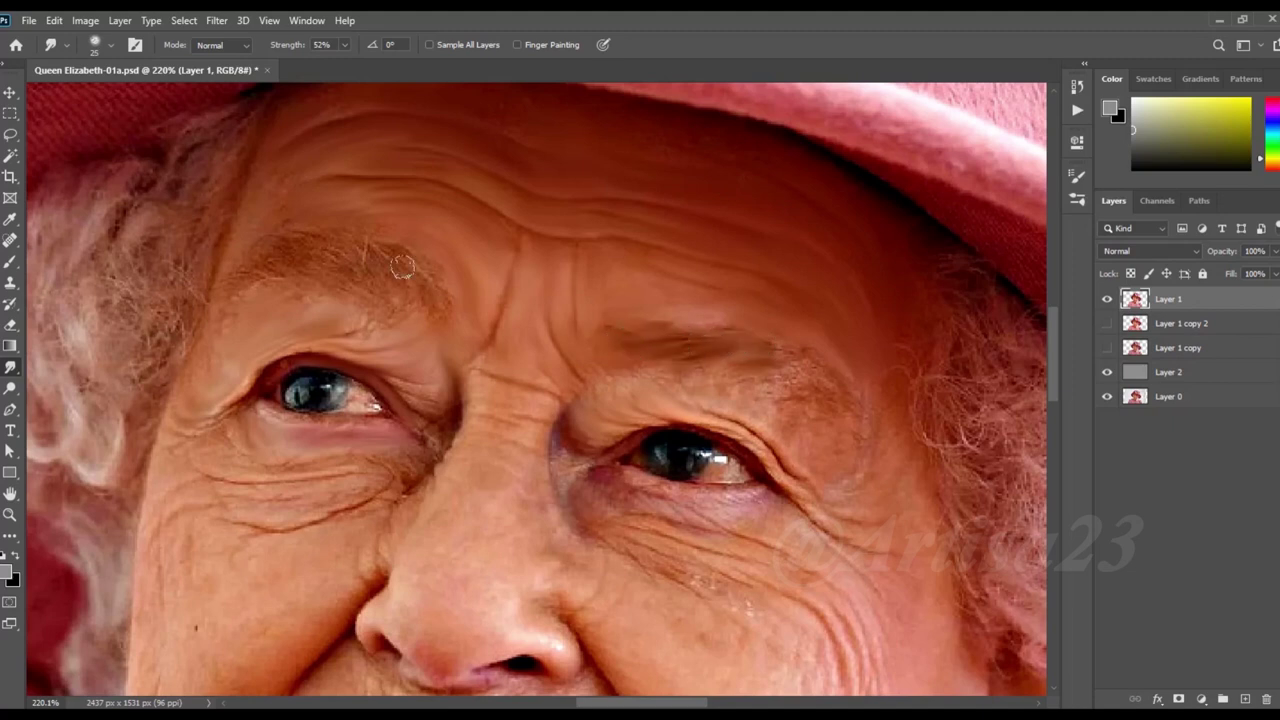
mouse_move(372, 253)
left_mouse_down()
mouse_move(386, 277)
mouse_move(263, 277)
mouse_move(360, 237)
mouse_move(368, 295)
mouse_move(300, 296)
mouse_move(225, 323)
left_mouse_up()
Step: Smooth the under-eye wrinkles, inner eye corner creases and brow-to-temple skin
mouse_move(570, 456)
left_mouse_down()
mouse_move(606, 491)
mouse_move(740, 505)
mouse_move(762, 448)
left_mouse_up()
key("bracketleft")
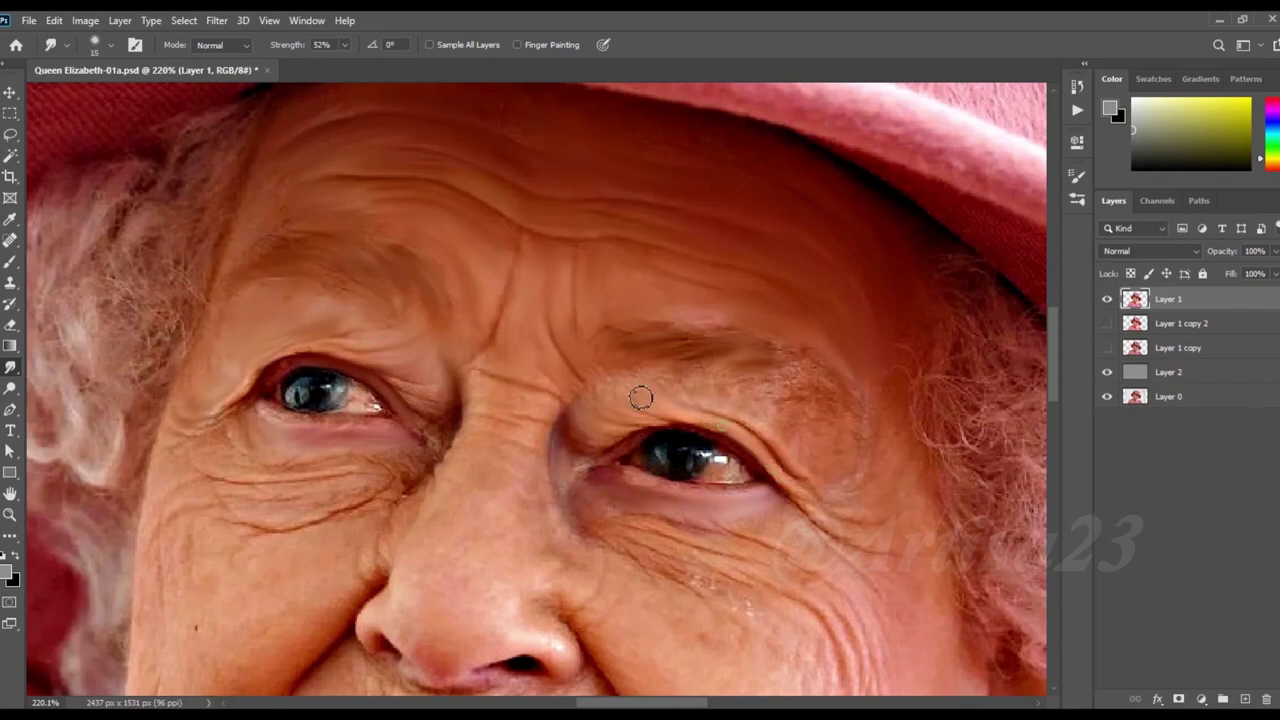
mouse_move(749, 388)
left_mouse_down()
mouse_move(797, 392)
mouse_move(795, 375)
mouse_move(906, 430)
mouse_move(889, 374)
mouse_move(809, 449)
mouse_move(800, 528)
mouse_move(760, 545)
mouse_move(596, 503)
left_mouse_up()
key("bracketleft")
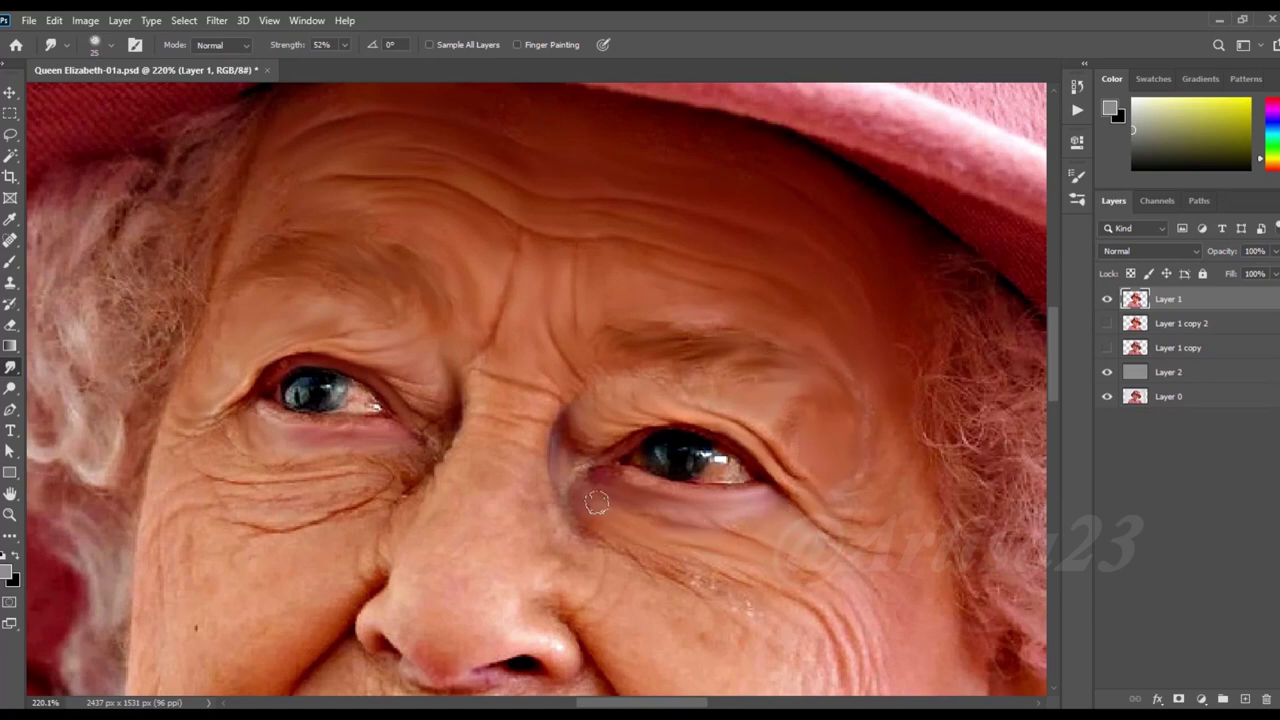
scroll(520, 450, "up", 2)
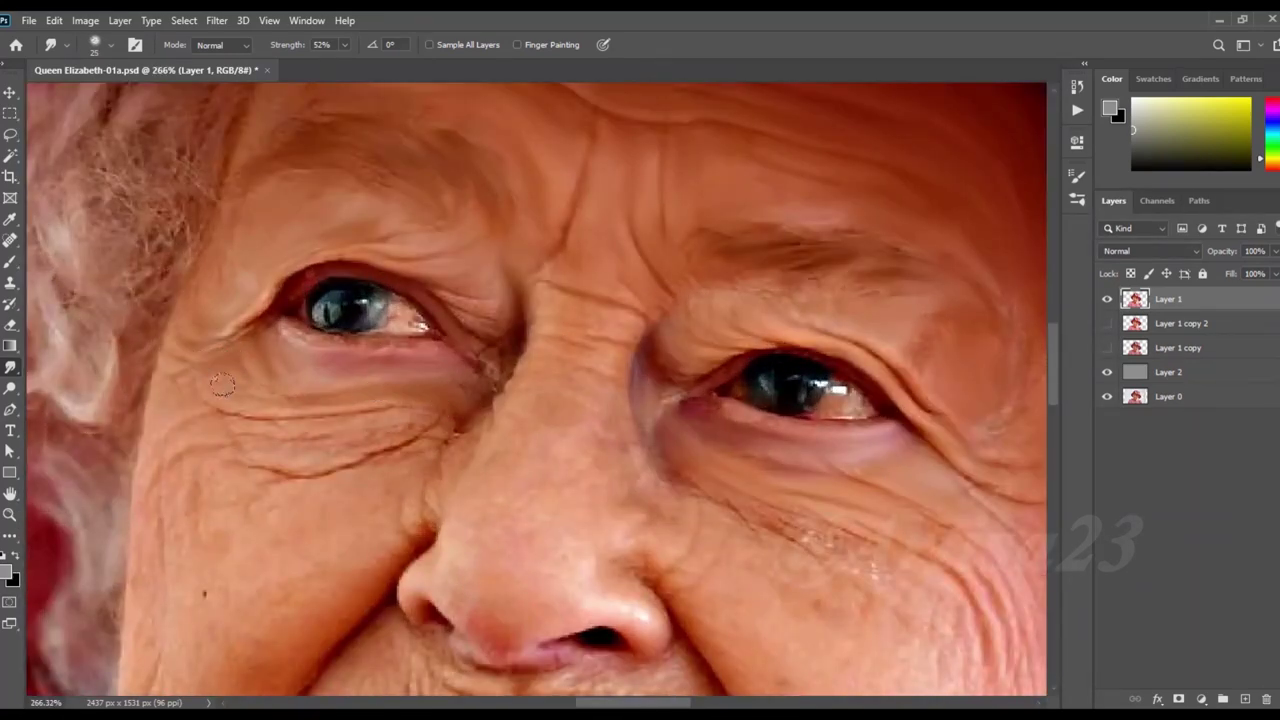
key("bracketright")
mouse_move(326, 431)
left_mouse_down()
mouse_move(445, 420)
mouse_move(232, 418)
left_mouse_up()
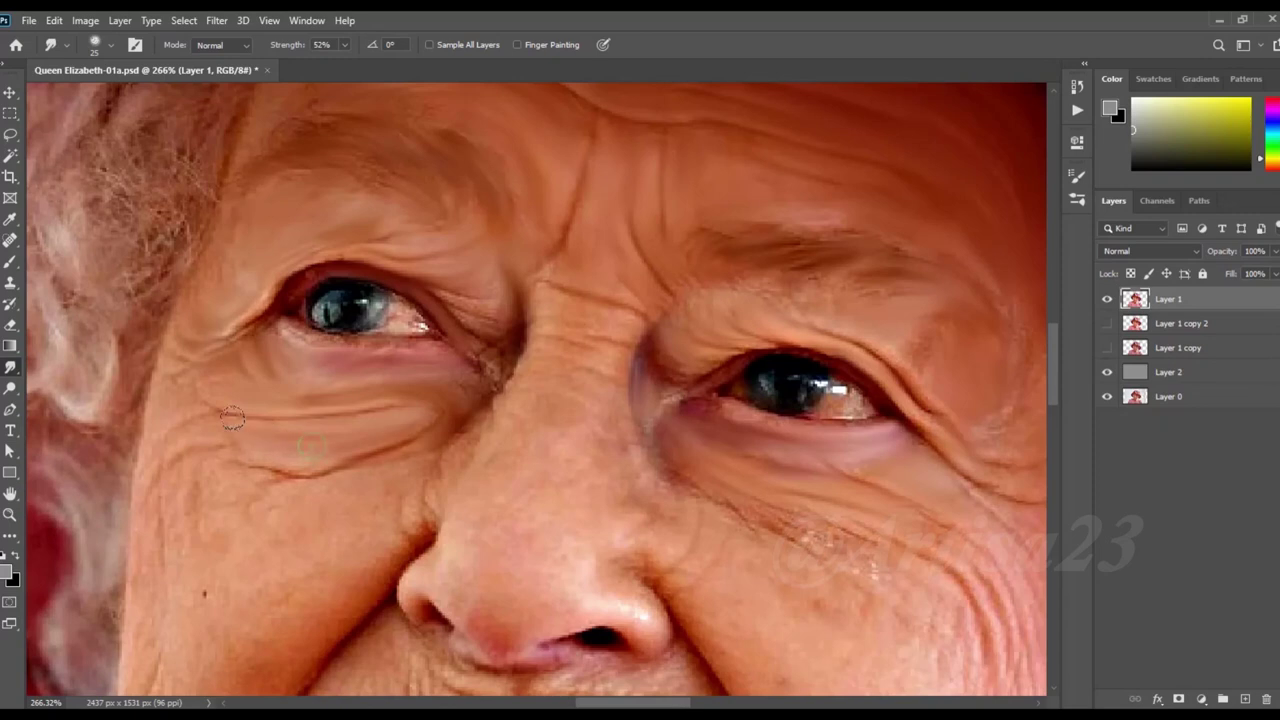
mouse_move(488, 369)
left_mouse_down()
mouse_move(478, 307)
mouse_move(477, 391)
mouse_move(446, 423)
mouse_move(477, 408)
left_mouse_up()
key("bracketleft")
key("bracketright")
key("bracketright")
left_click_drag(402, 460, 200, 478)
scroll(140, 457, "down", 5)
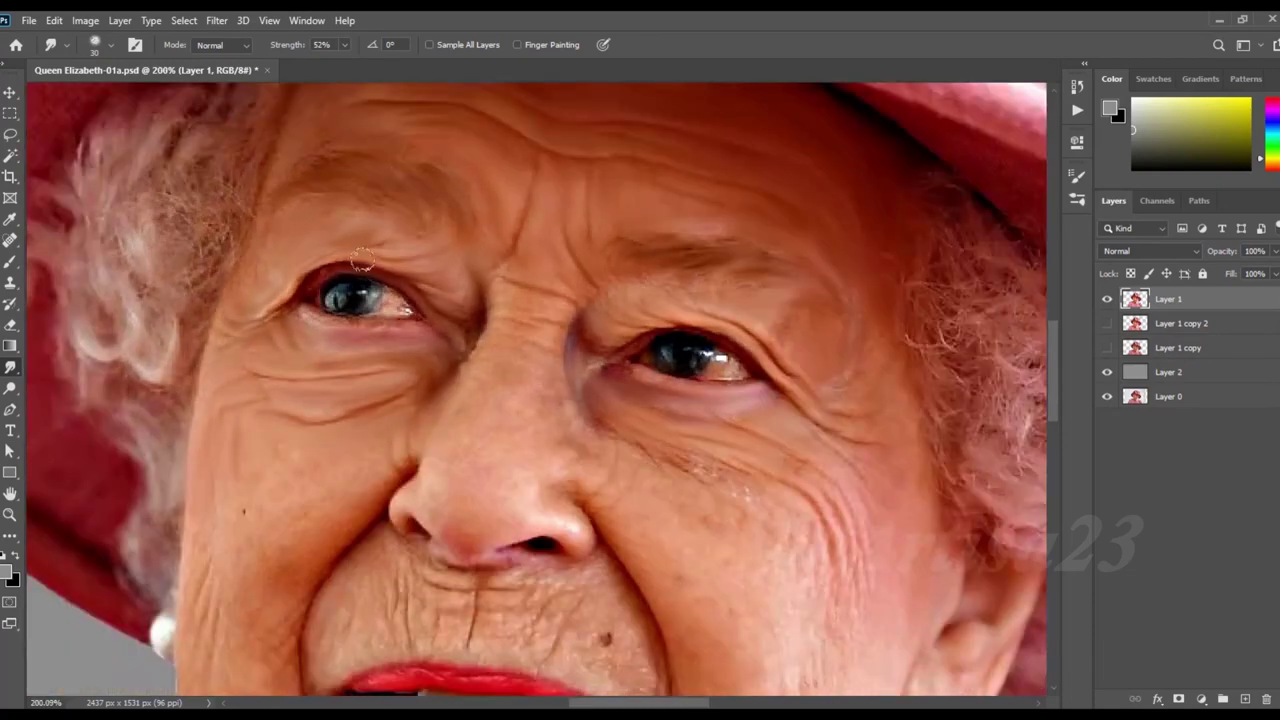
Step: Smudge the cheek wrinkles and the chin wrinkles below the lower lip
scroll(295, 495, "up", 4)
mouse_move(238, 438)
left_mouse_down()
mouse_move(200, 530)
mouse_move(310, 540)
left_mouse_up()
key("bracketleft")
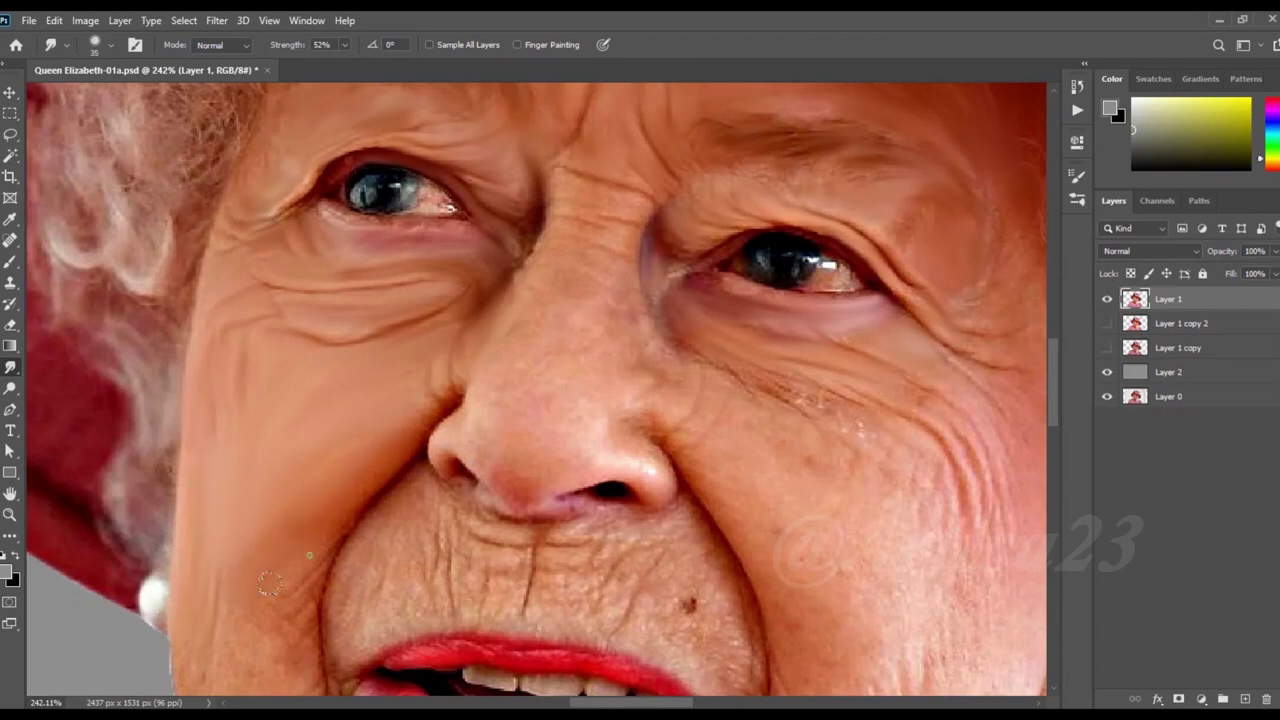
scroll(205, 655, "down", 1)
key("bracketright")
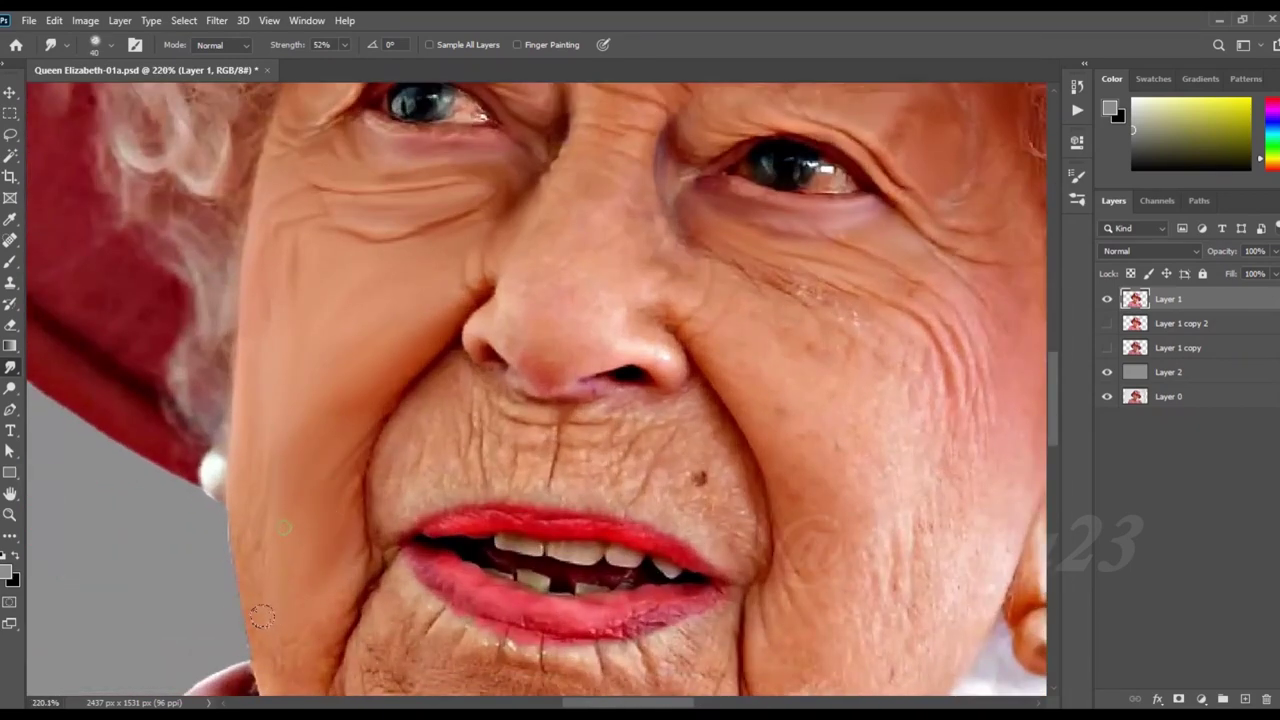
scroll(268, 619, "down", 5)
scroll(275, 560, "up", 4)
scroll(285, 500, "down", 1)
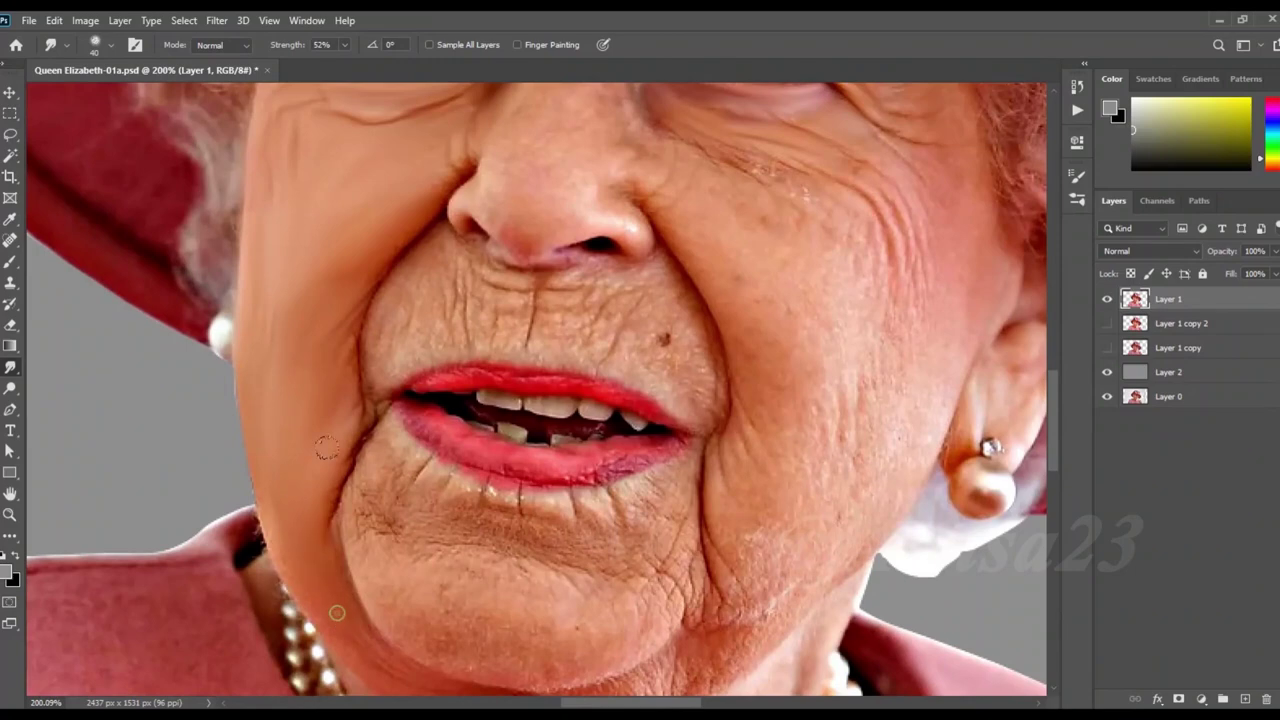
scroll(300, 490, "down", 1)
scroll(340, 540, "up", 1)
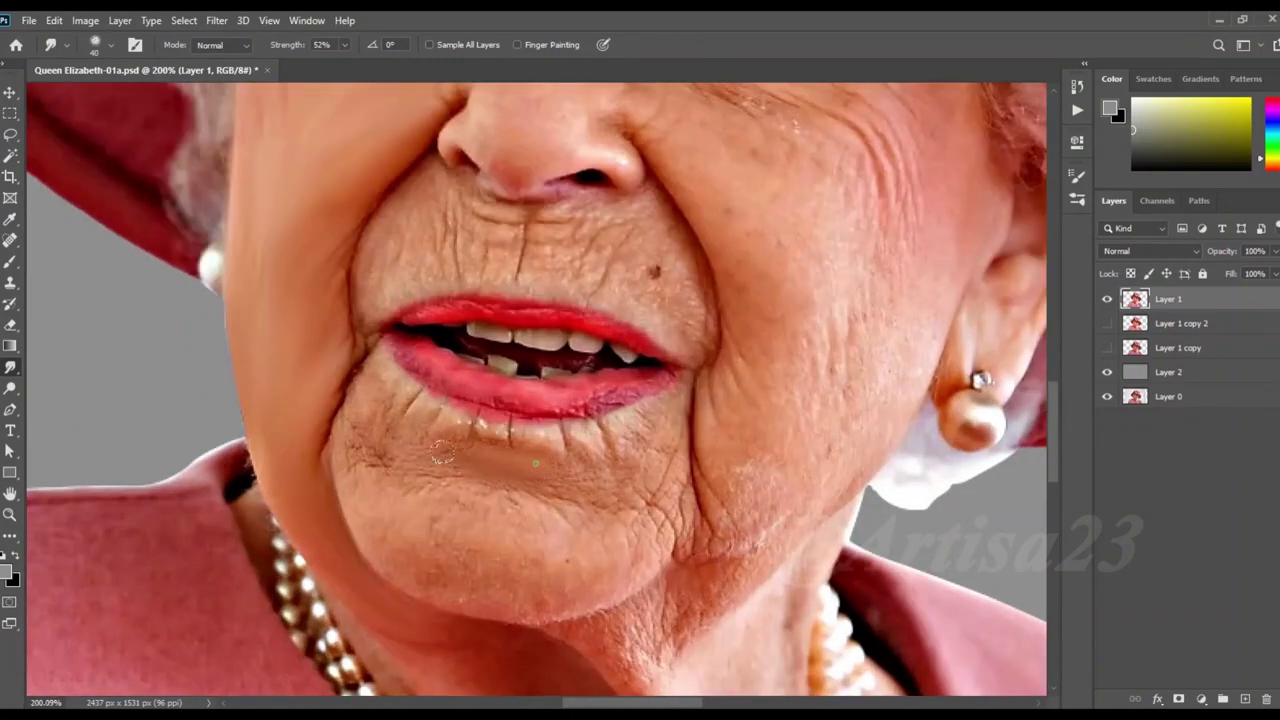
key("bracketleft")
mouse_move(543, 457)
left_mouse_down()
mouse_move(656, 452)
mouse_move(630, 490)
mouse_move(605, 490)
mouse_move(680, 510)
mouse_move(654, 543)
mouse_move(586, 557)
mouse_move(600, 608)
mouse_move(477, 537)
mouse_move(494, 514)
mouse_move(483, 512)
left_mouse_up()
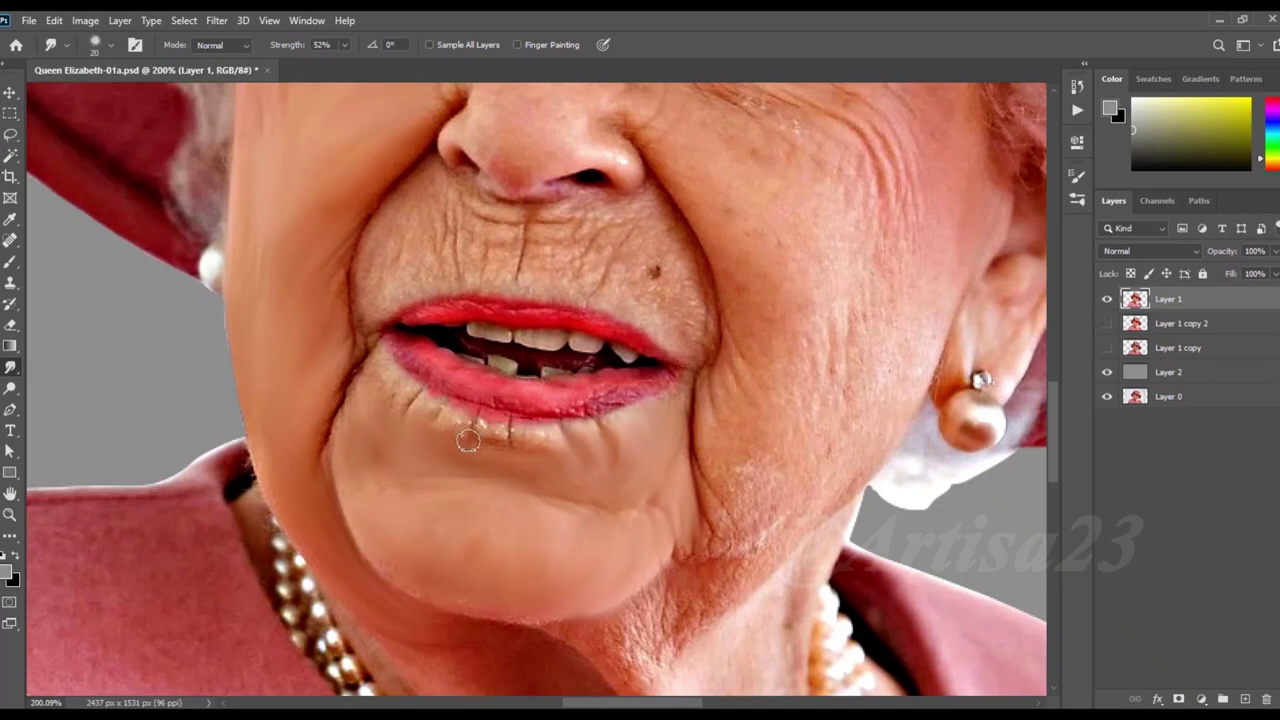
Step: Smooth the lower-lip crease, upper-lip wrinkles, right mouth corner and nostril wrinkle
mouse_move(549, 444)
left_mouse_down()
mouse_move(413, 410)
mouse_move(365, 372)
mouse_move(370, 361)
left_mouse_up()
mouse_move(385, 224)
left_mouse_down()
mouse_move(412, 255)
mouse_move(461, 222)
mouse_move(586, 250)
mouse_move(579, 208)
left_mouse_up()
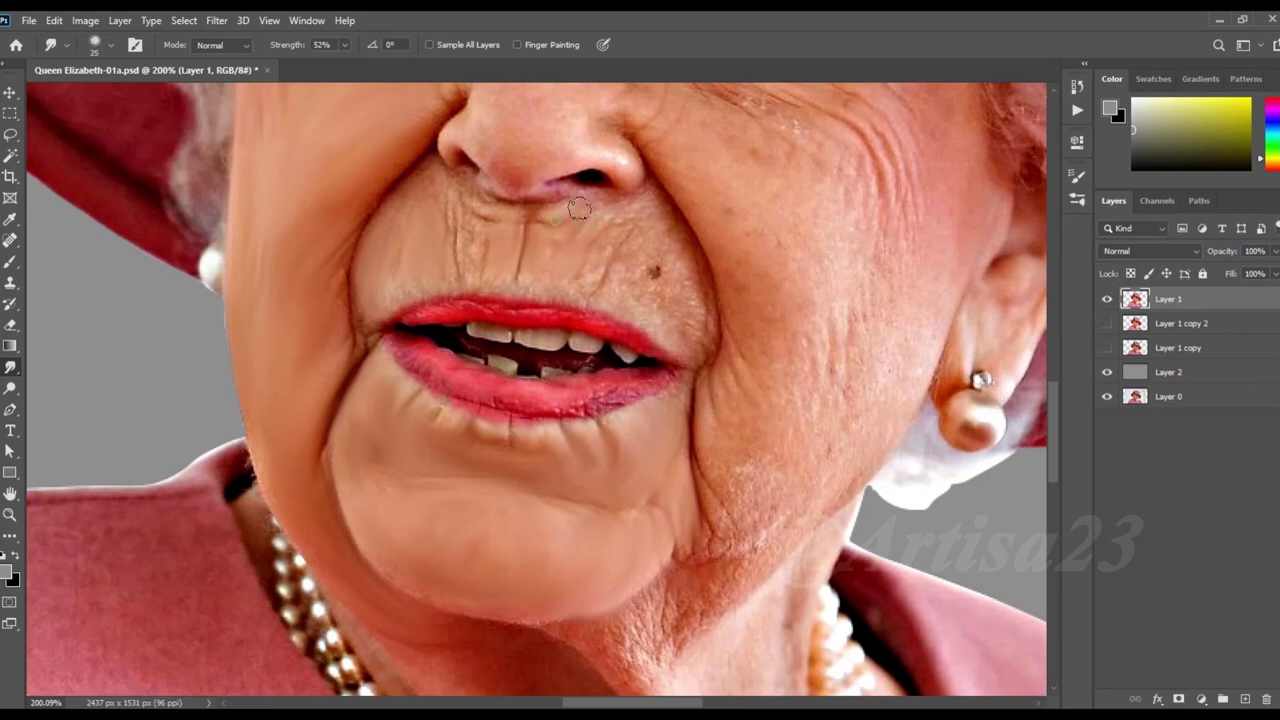
mouse_move(618, 250)
left_mouse_down()
mouse_move(670, 318)
mouse_move(669, 269)
left_mouse_up()
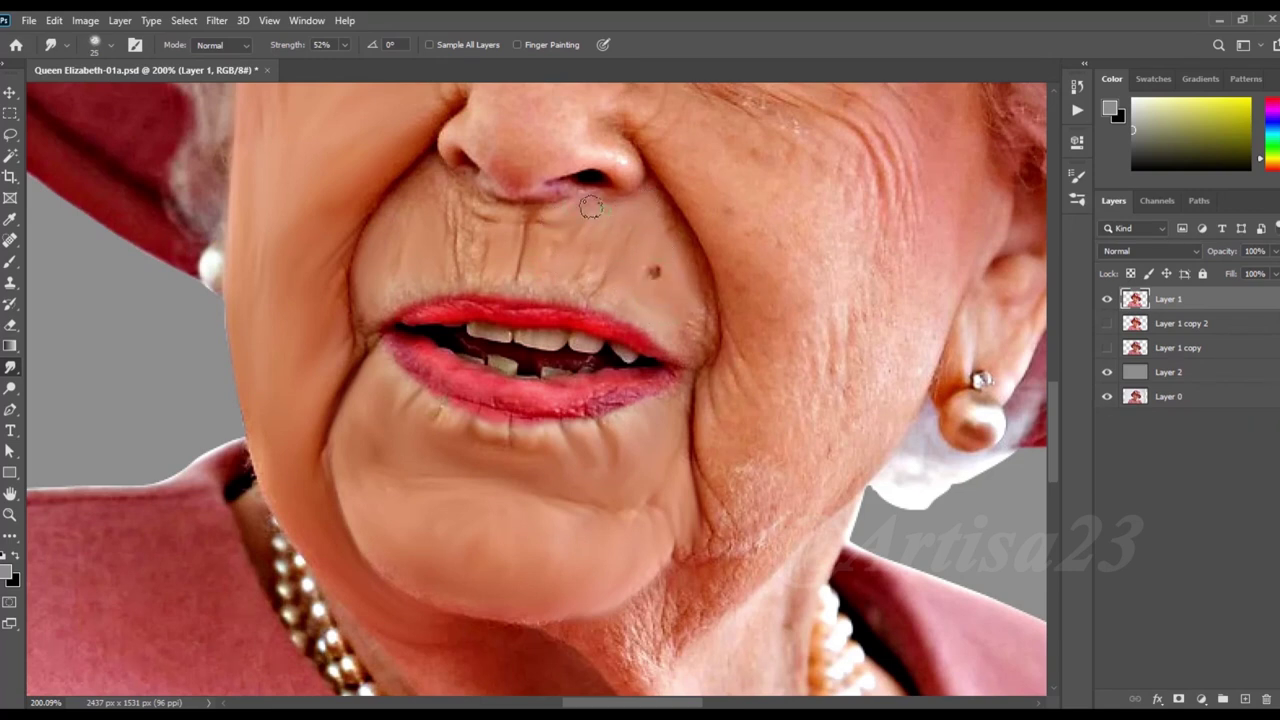
left_click_drag(481, 269, 469, 217)
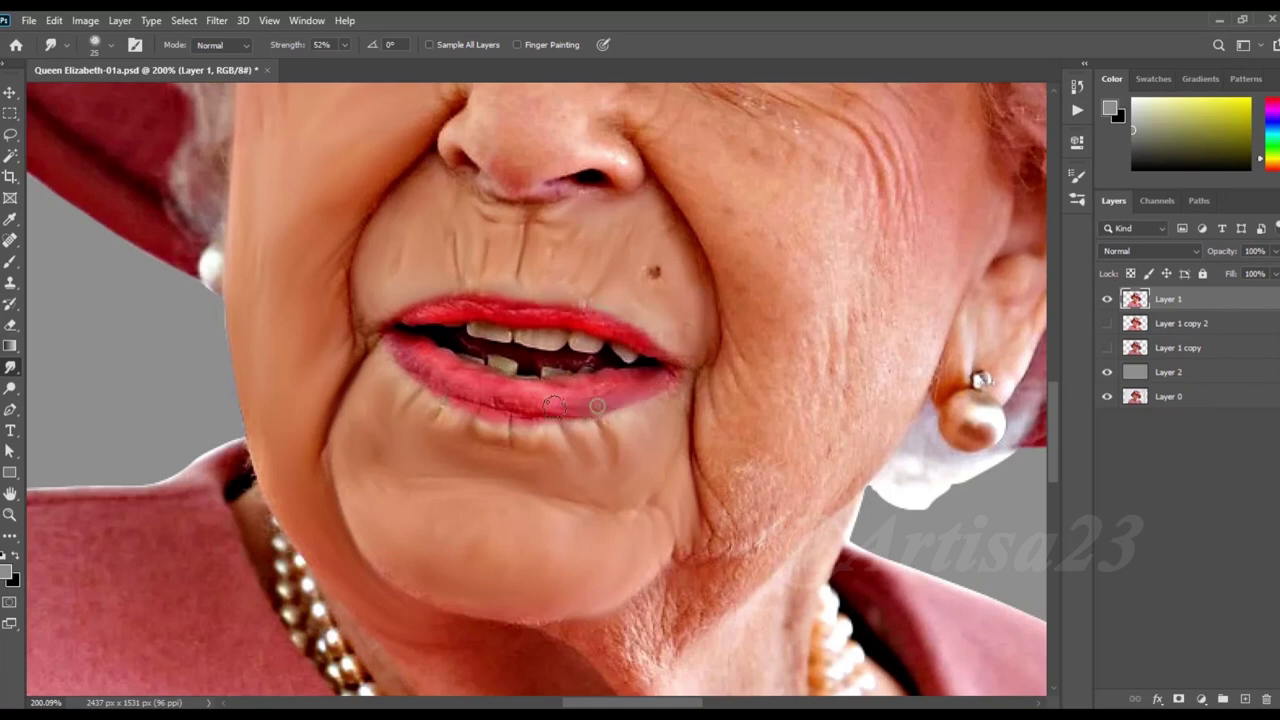
Step: Even out the upper teeth with a small brush, then return the brush to 20
key("bracketleft")
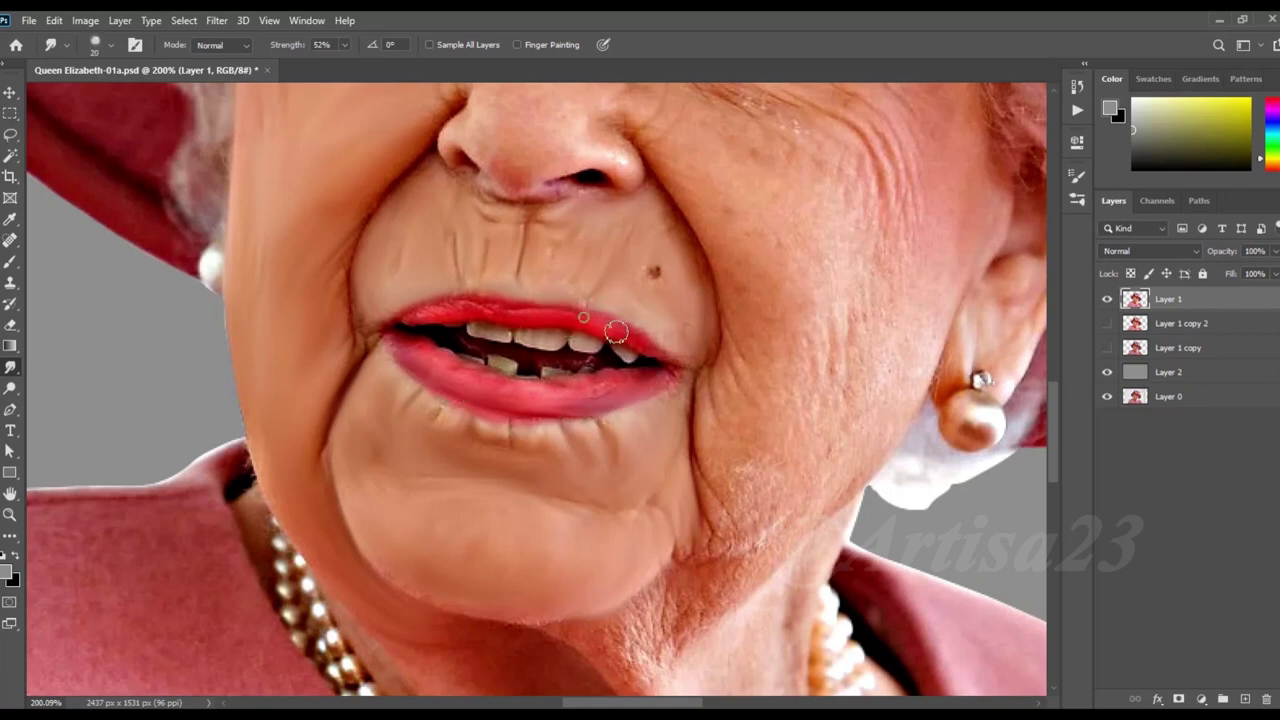
key("bracketleft")
scroll(543, 371, "up", 3)
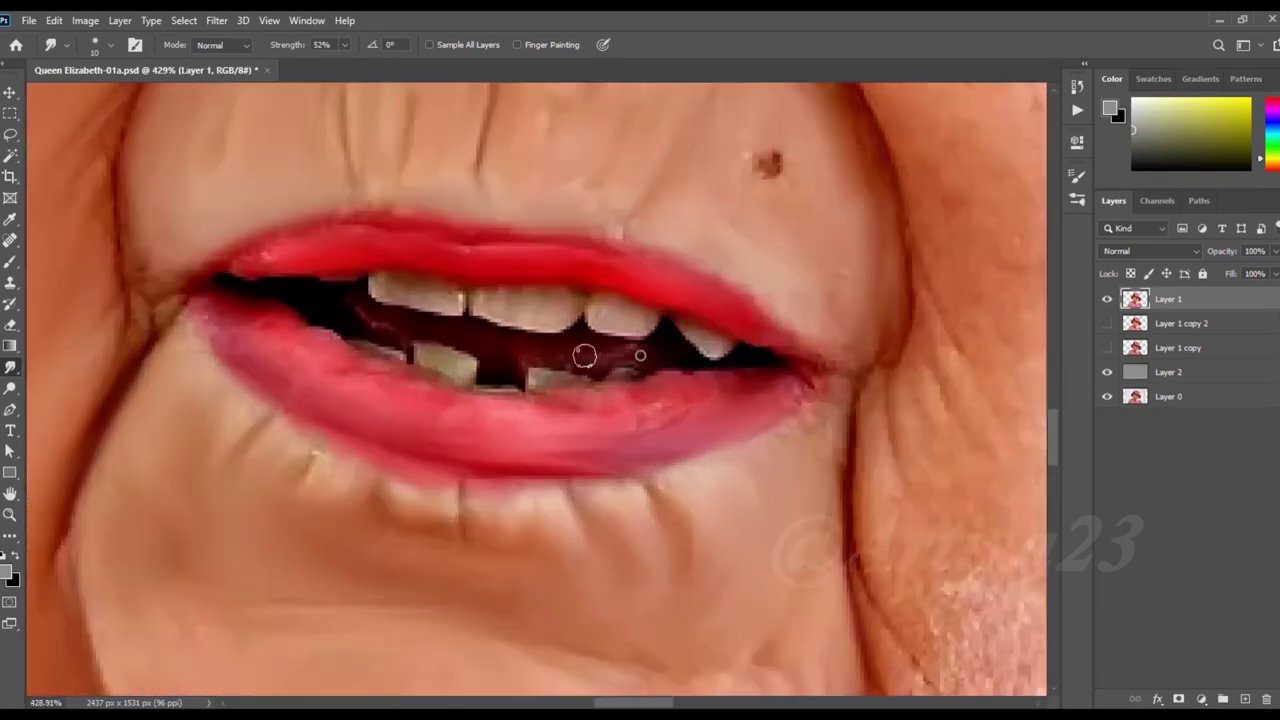
left_click_drag(498, 307, 392, 287)
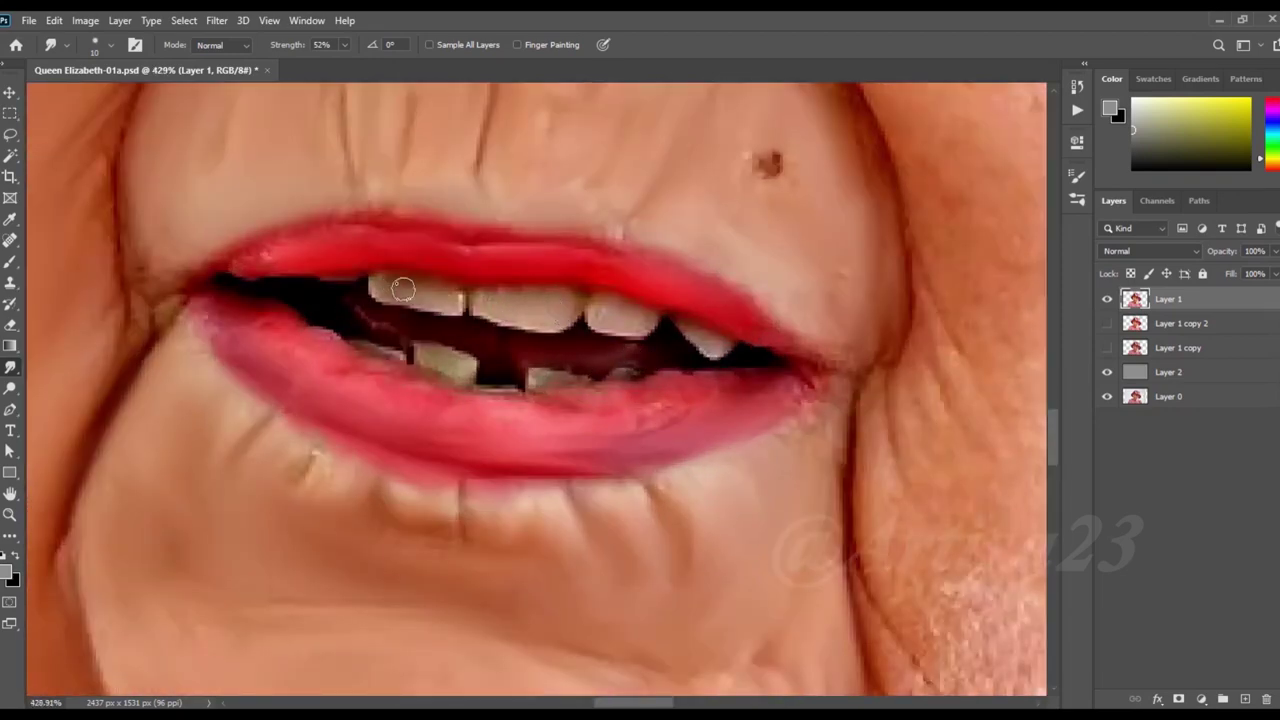
left_click_drag(673, 320, 825, 360)
key("bracketright")
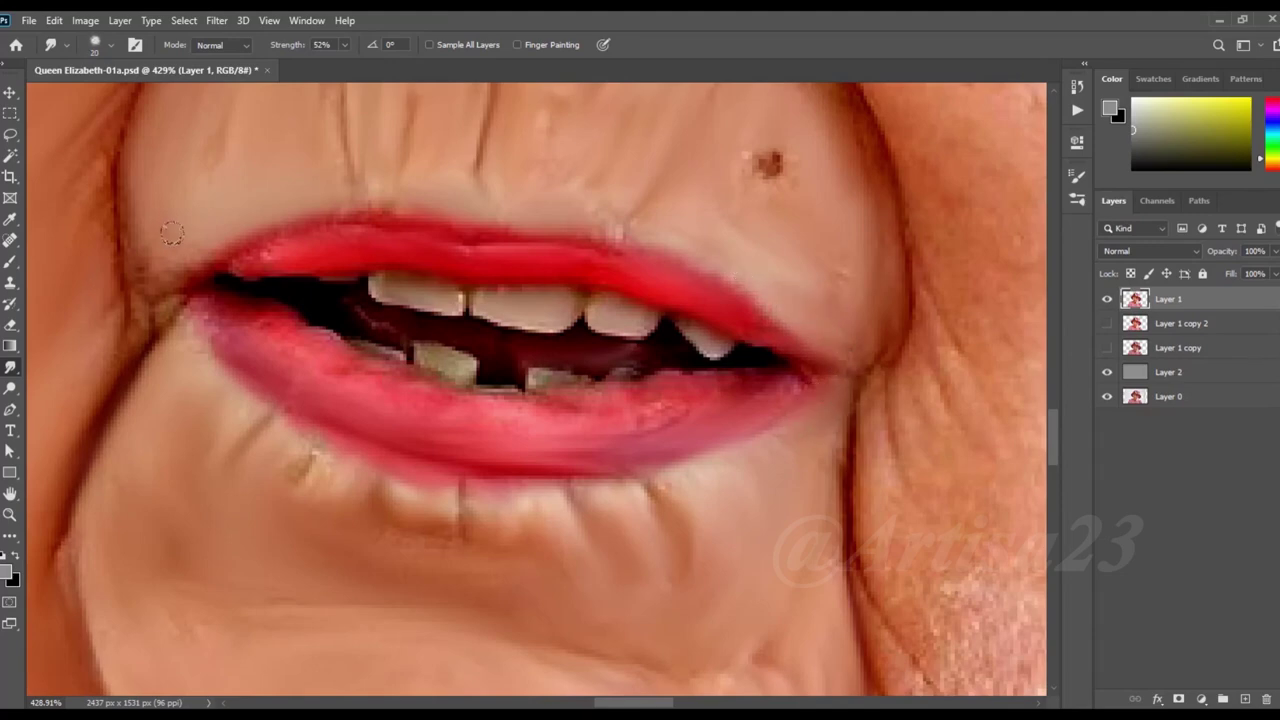
scroll(370, 345, "down", 4)
scroll(370, 345, "down", 3)
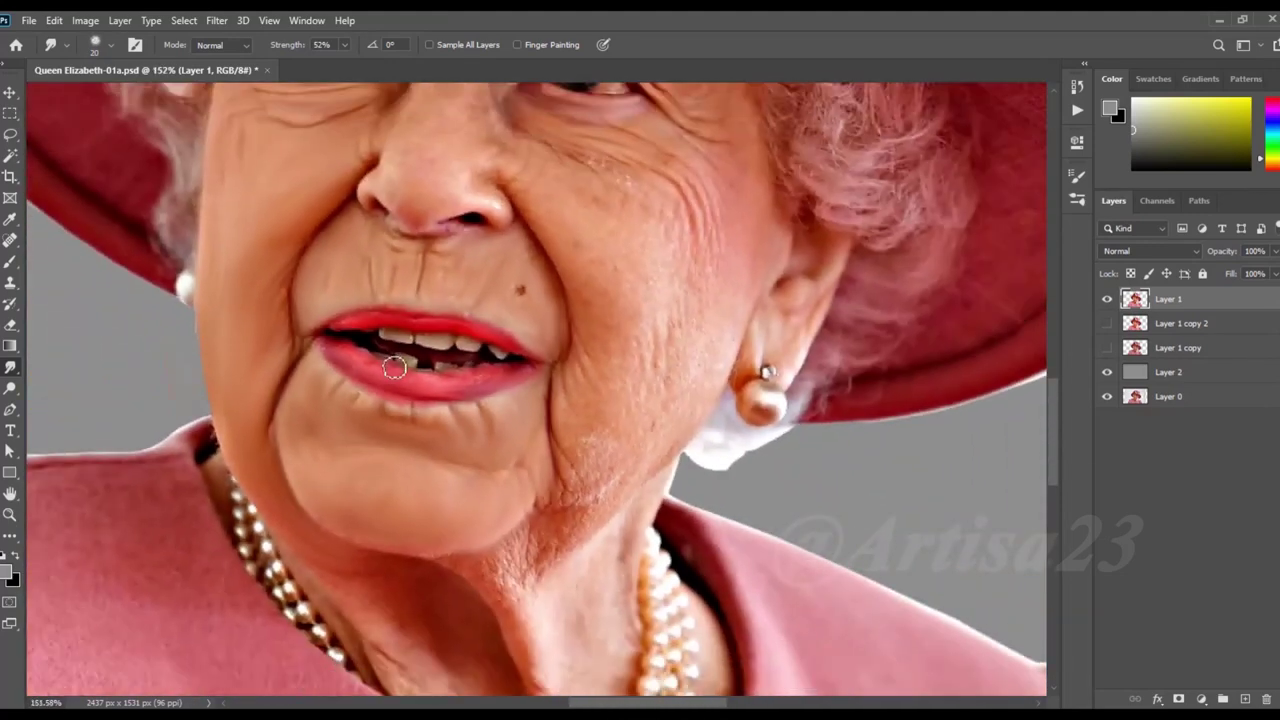
Step: Smudge the cheek wrinkles right of the mouth and the neck crease below the chin
mouse_move(601, 289)
left_mouse_down()
mouse_move(590, 440)
mouse_move(685, 250)
mouse_move(686, 343)
mouse_move(594, 480)
mouse_move(500, 568)
mouse_move(610, 523)
mouse_move(600, 553)
mouse_move(505, 590)
mouse_move(524, 636)
left_mouse_up()
key("bracketleft")
scroll(584, 503, "down", 5)
scroll(563, 612, "up", 6)
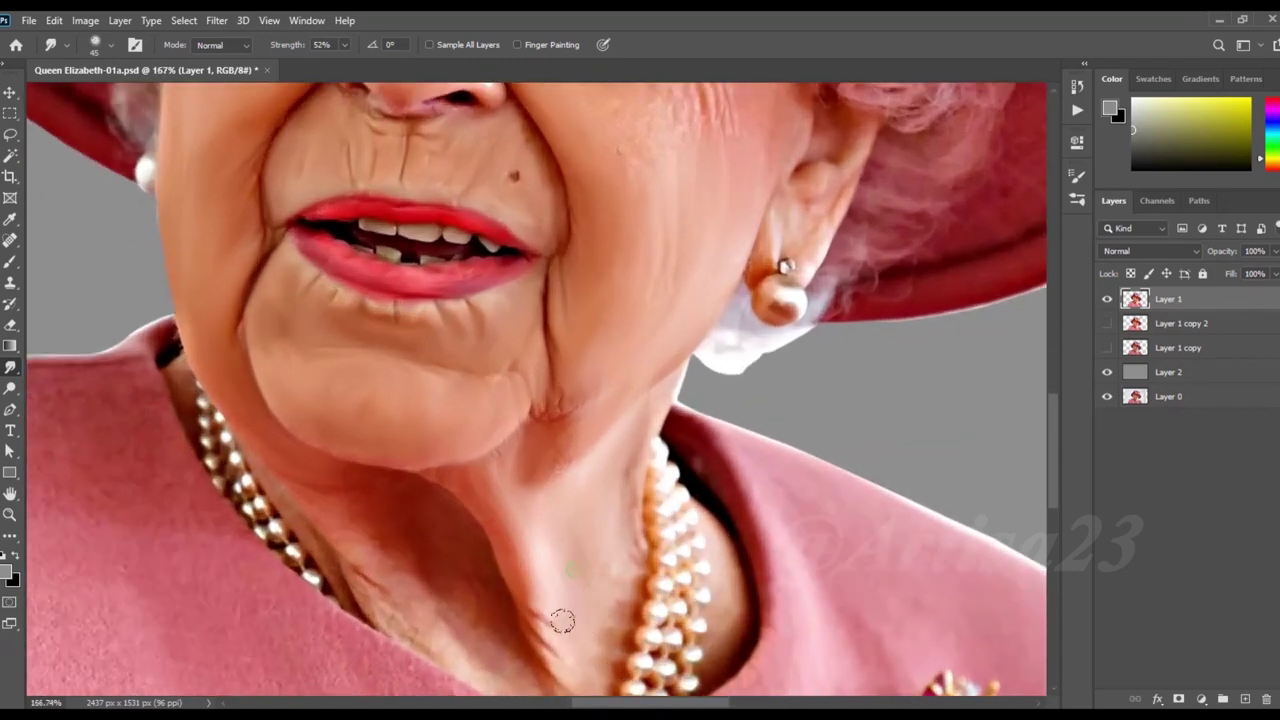
mouse_move(539, 620)
left_mouse_down()
mouse_move(571, 663)
mouse_move(611, 517)
mouse_move(572, 617)
mouse_move(491, 534)
mouse_move(497, 506)
mouse_move(431, 498)
mouse_move(410, 525)
left_mouse_up()
Step: Soften the skin along the neck and jawline, resizing the brush as needed
scroll(610, 540, "down", 2)
scroll(410, 525, "up", 1)
mouse_move(440, 480)
left_mouse_down()
mouse_move(340, 387)
mouse_move(397, 404)
left_mouse_up()
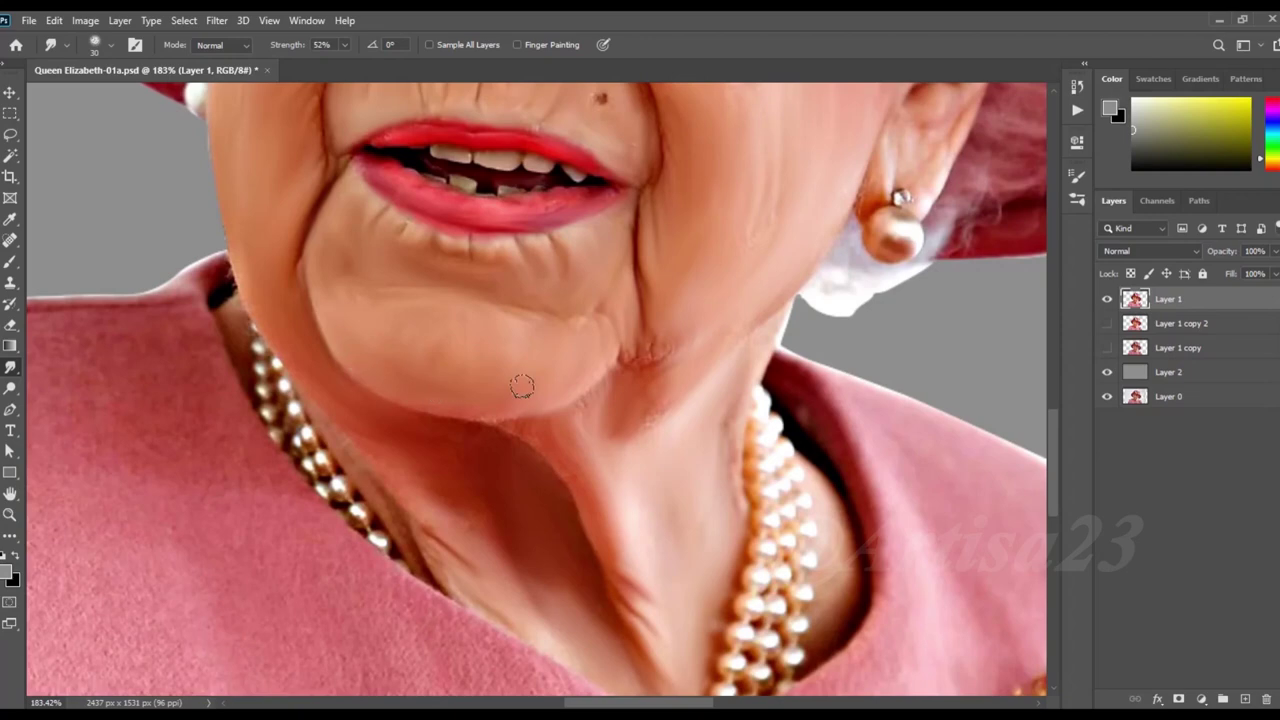
key("]")
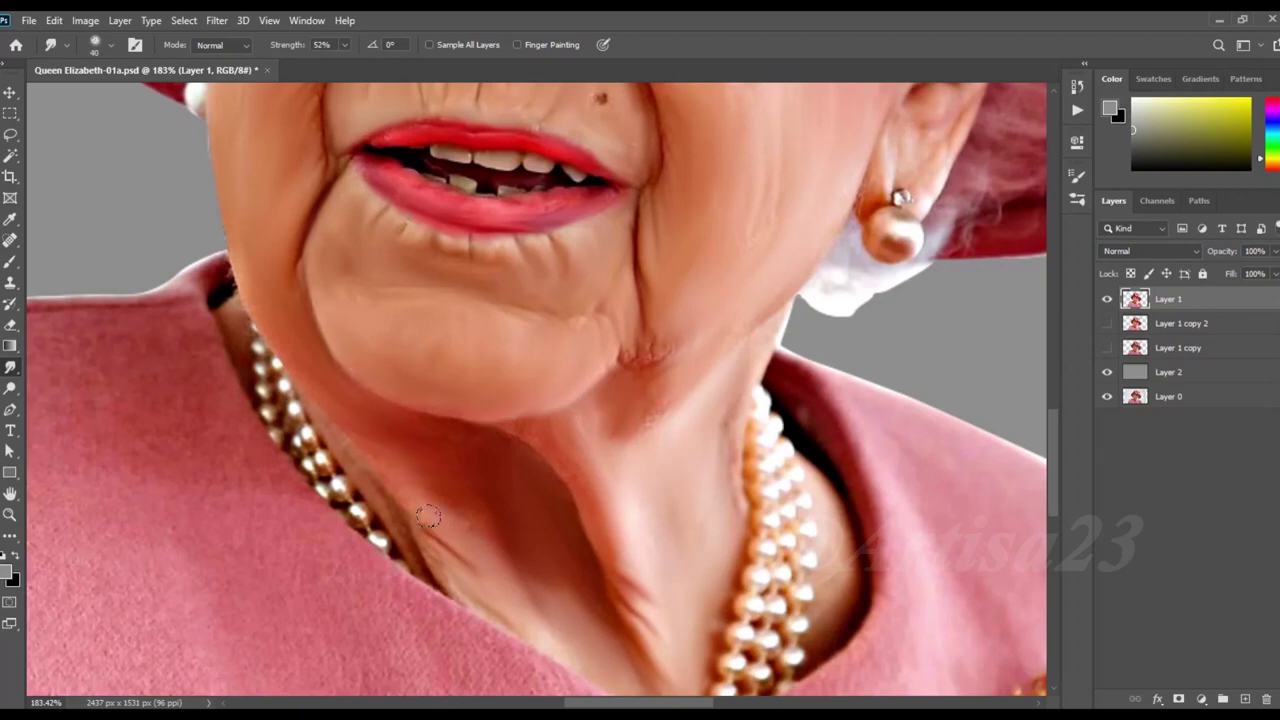
key("bracketleft")
key("bracketleft")
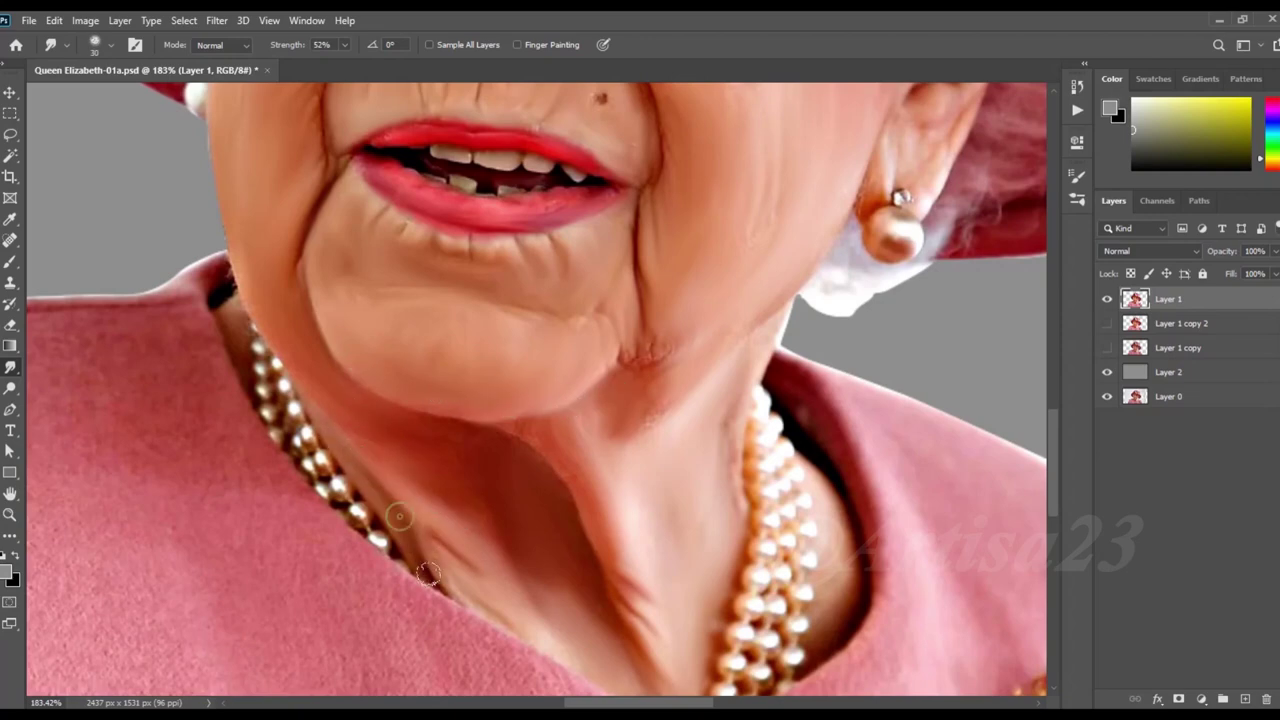
scroll(423, 561, "down", 5)
scroll(310, 410, "up", 6)
scroll(290, 278, "up", 3)
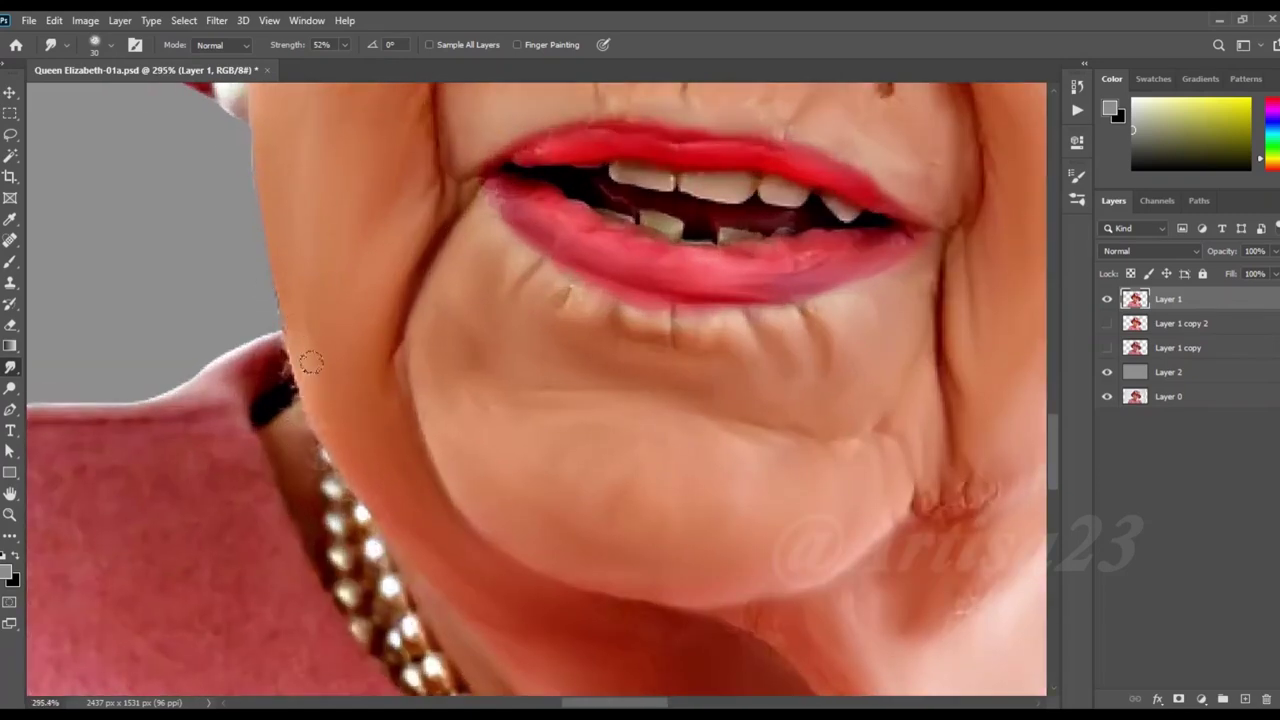
key("bracketright")
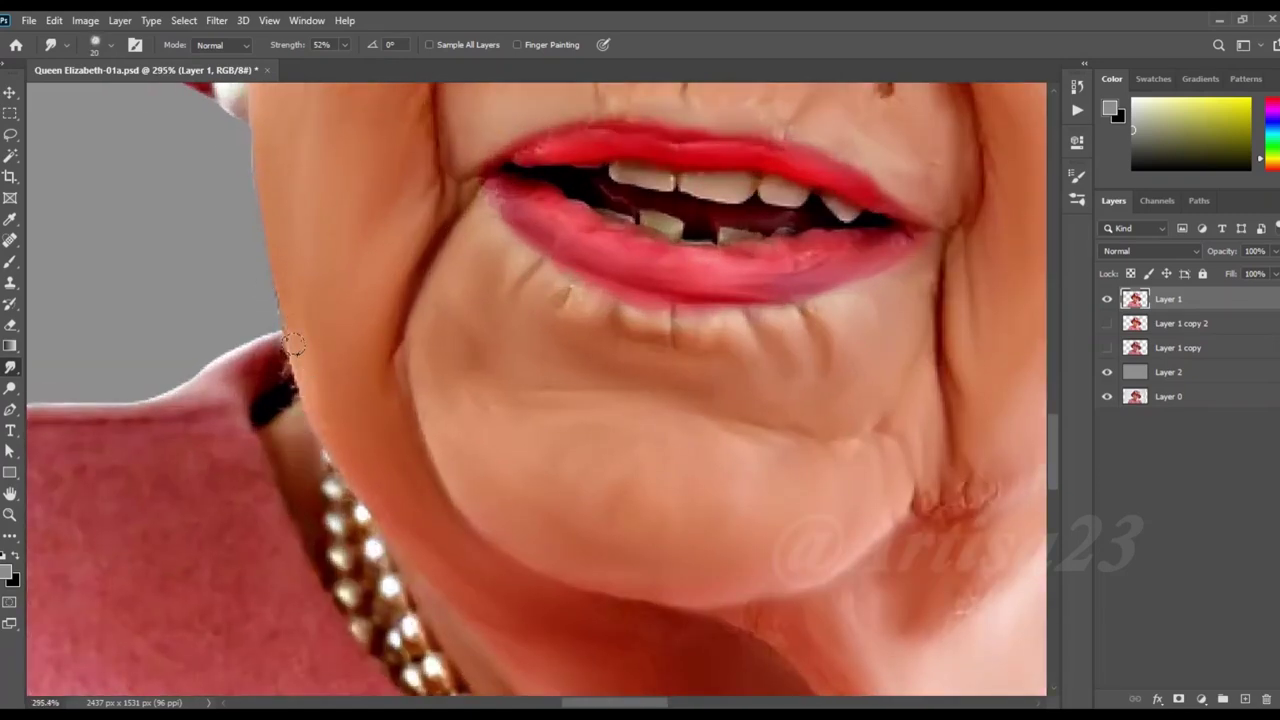
scroll(355, 487, "down", 5)
scroll(355, 487, "down", 2)
scroll(467, 310, "up", 7)
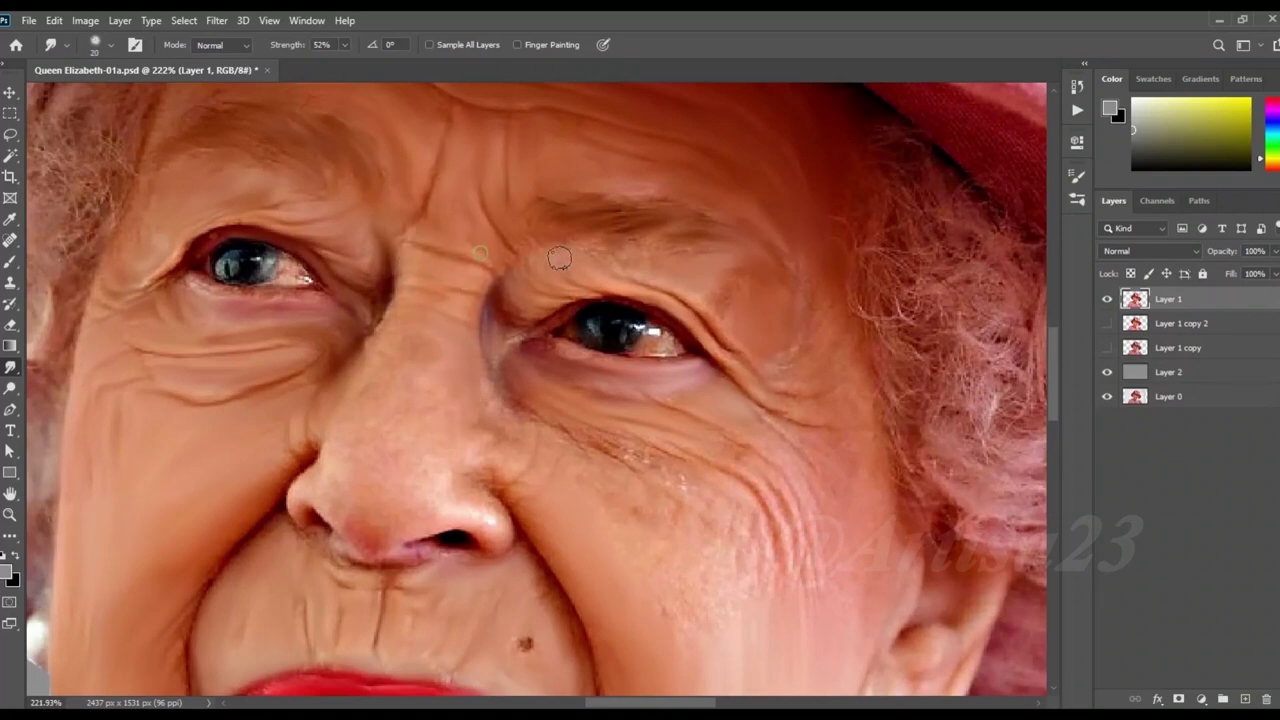
Step: Smudge the cheek wrinkles beside the nose, the outer eye corner and the lower cheek
key("bracketright")
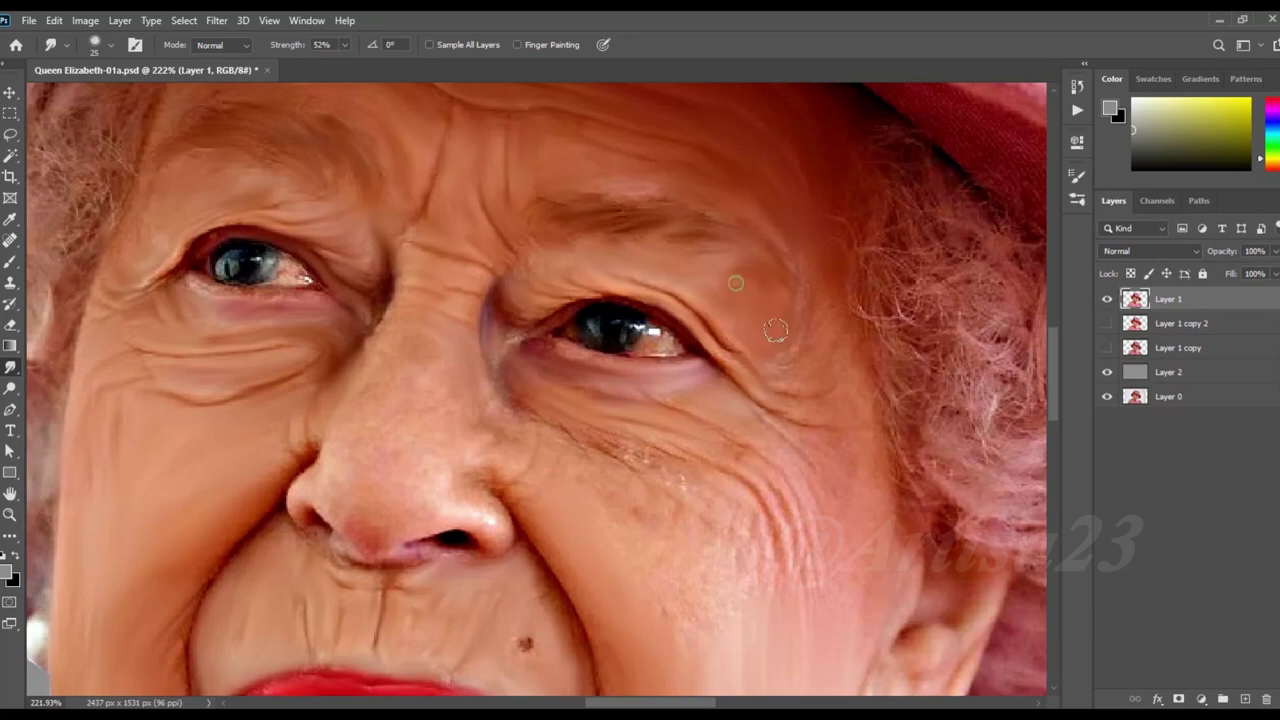
key("bracketleft")
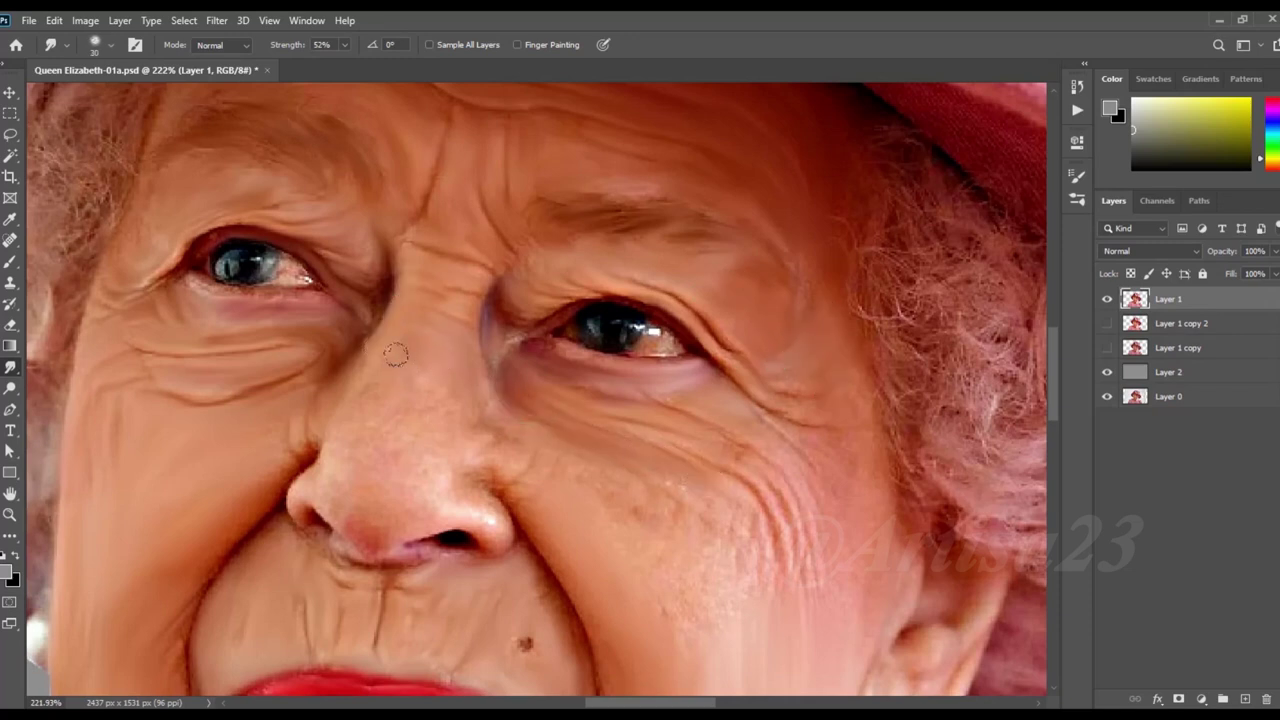
key("bracketright")
key("bracketleft")
key("bracketleft")
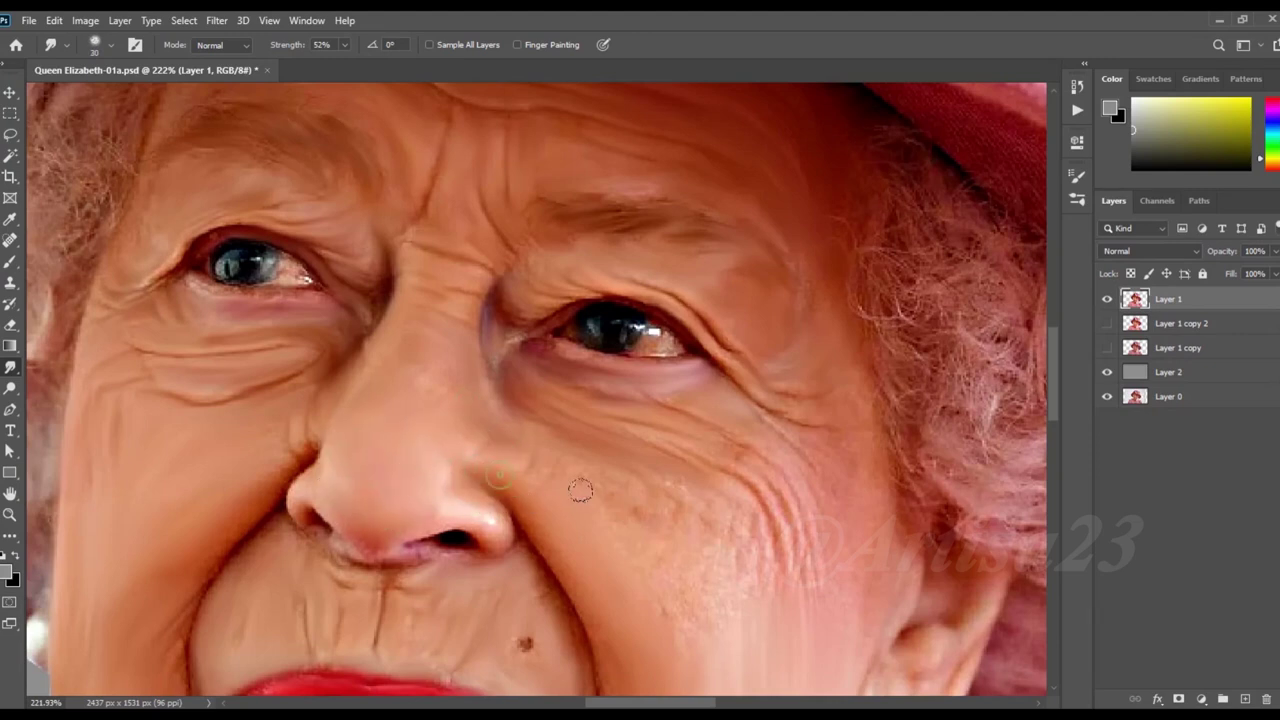
mouse_move(622, 487)
left_mouse_down()
mouse_move(786, 557)
mouse_move(723, 443)
left_mouse_up()
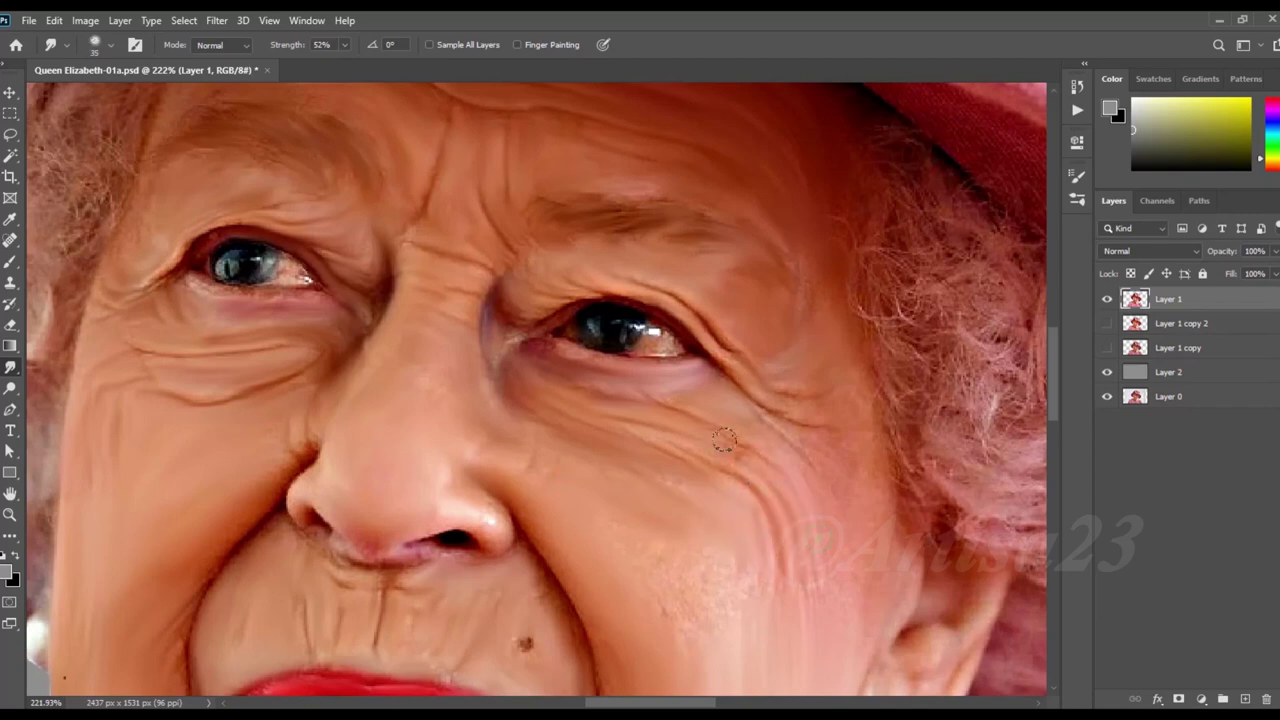
left_click_drag(811, 438, 812, 410)
mouse_move(850, 488)
left_mouse_down()
mouse_move(788, 591)
mouse_move(683, 567)
left_mouse_up()
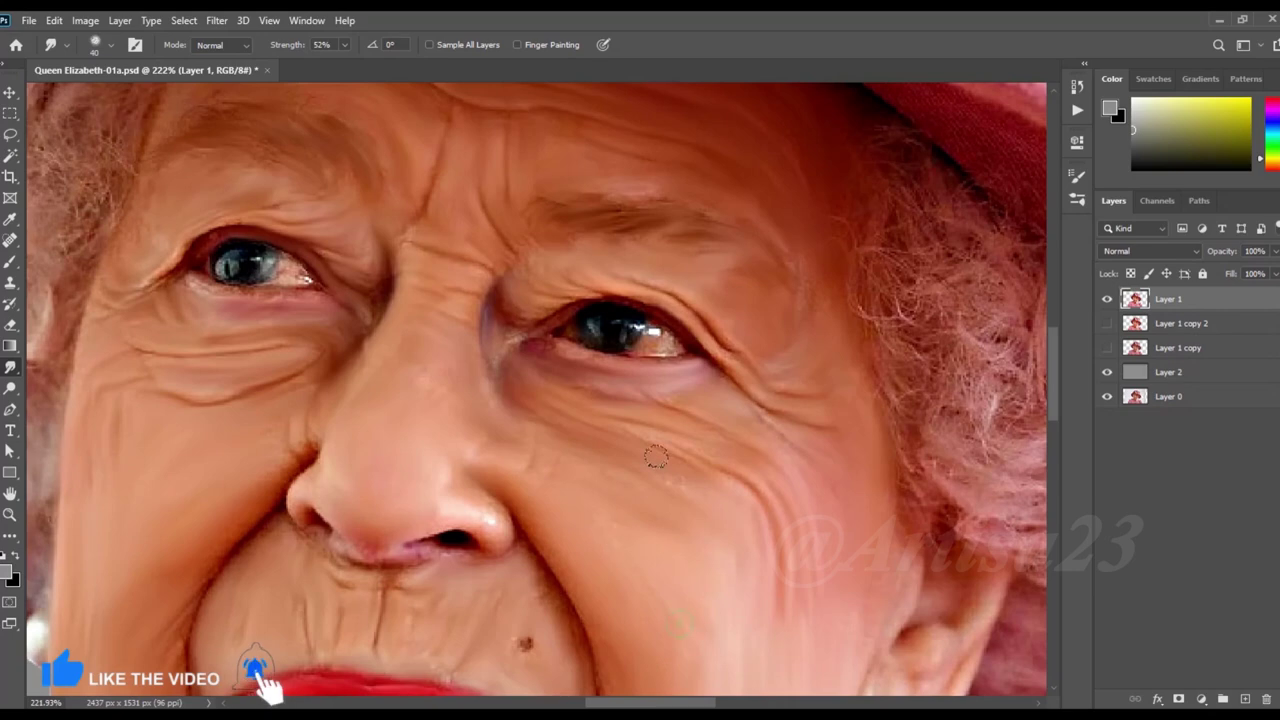
scroll(651, 477, "down", 3)
scroll(753, 476, "up", 1)
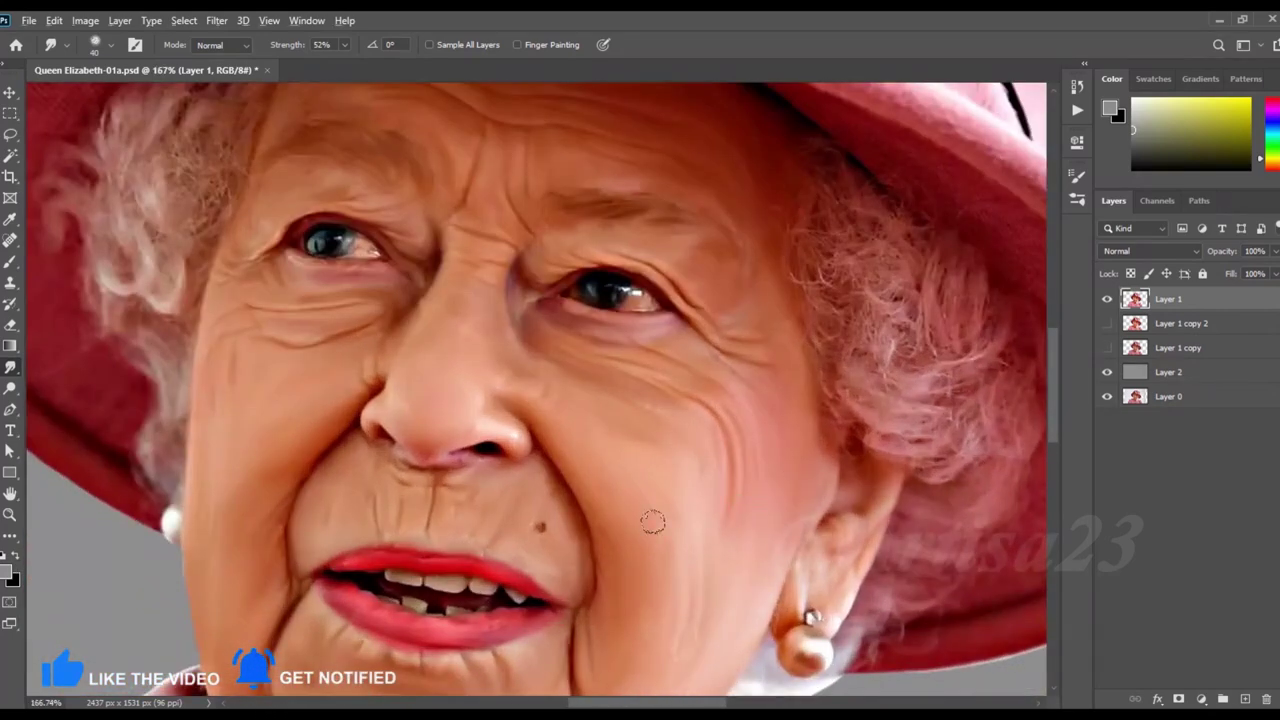
scroll(660, 525, "up", 1)
Step: Soften the nostril rim and its highlight with a 10–20 px brush
key("bracketleft")
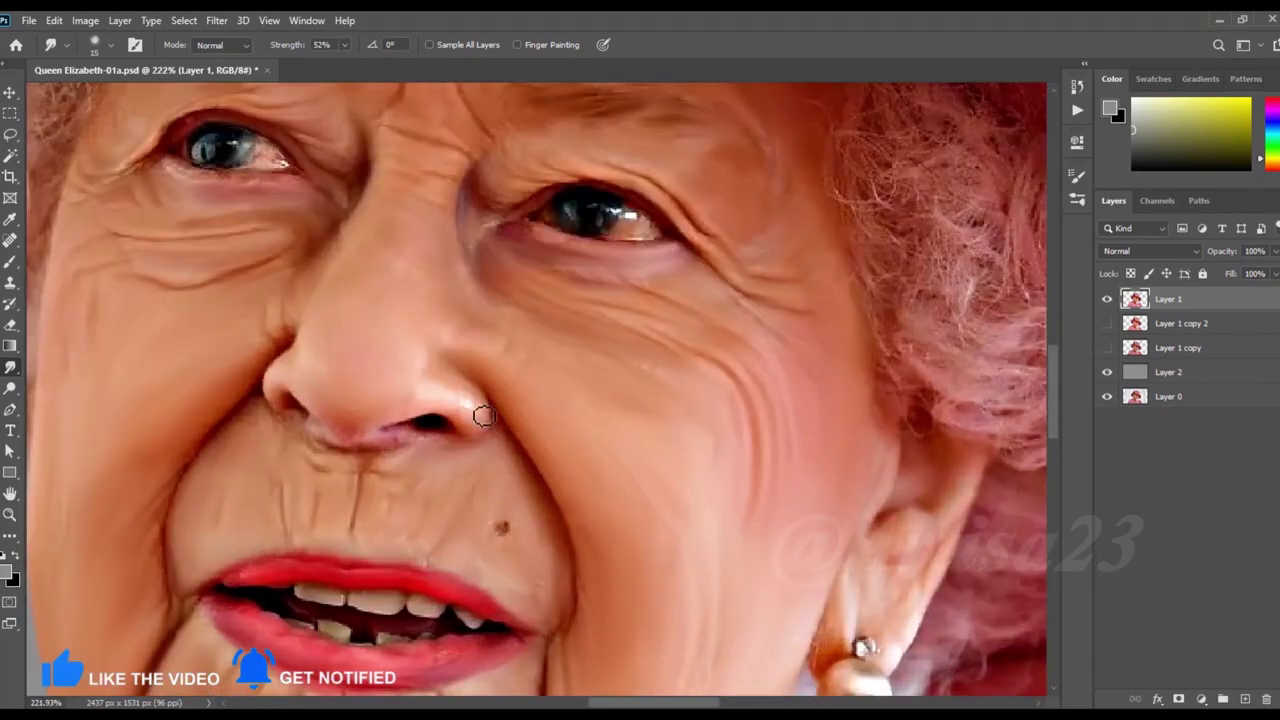
key("bracketleft")
scroll(436, 408, "up", 1)
scroll(436, 408, "up", 1)
left_click_drag(436, 408, 492, 424)
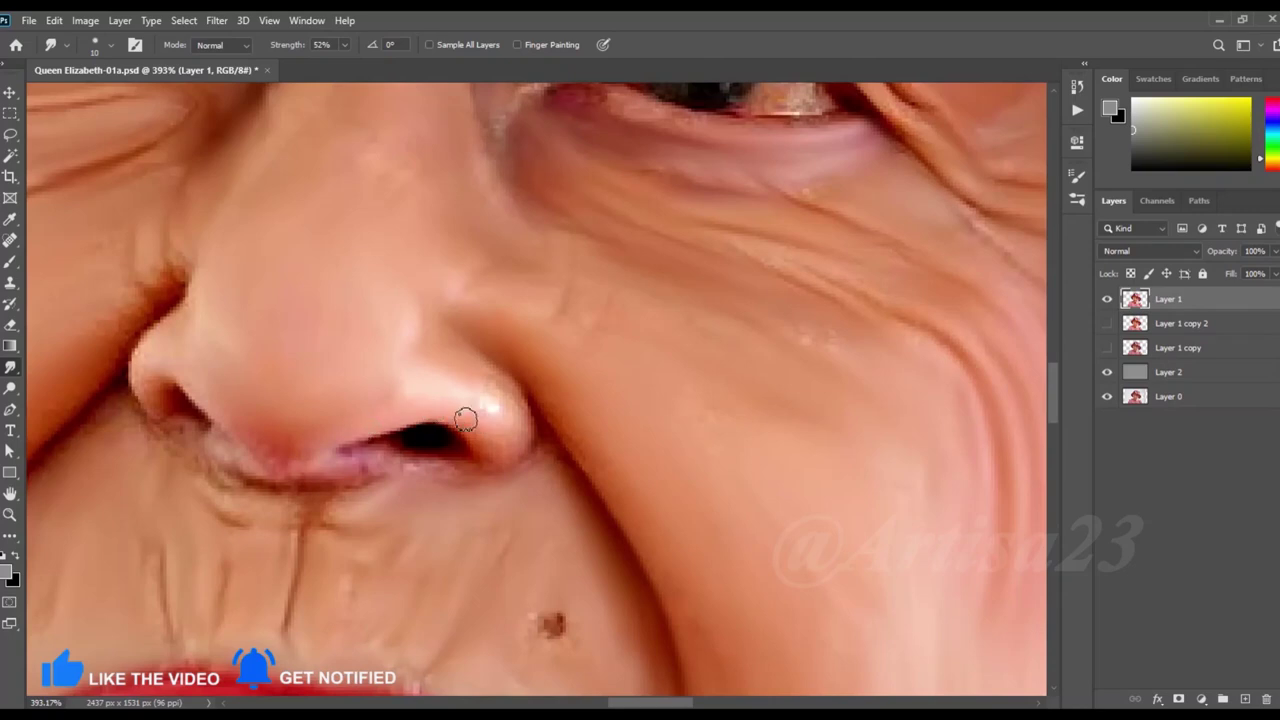
key("bracketright")
mouse_move(533, 438)
left_mouse_down()
mouse_move(283, 451)
mouse_move(105, 325)
mouse_move(120, 251)
mouse_move(118, 390)
mouse_move(162, 428)
left_mouse_up()
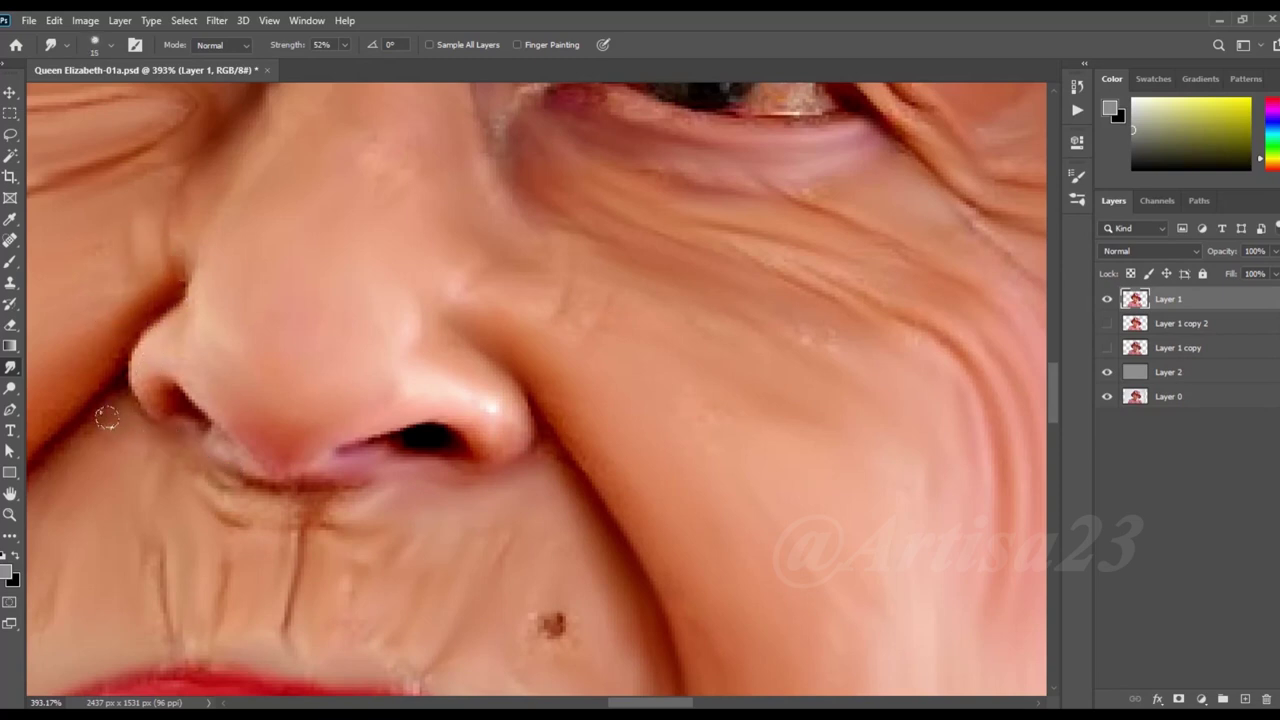
Step: Smooth the jacket collar edge beside the pearls with a brush of 40 px or more
scroll(381, 486, "down", 2)
scroll(302, 472, "down", 2)
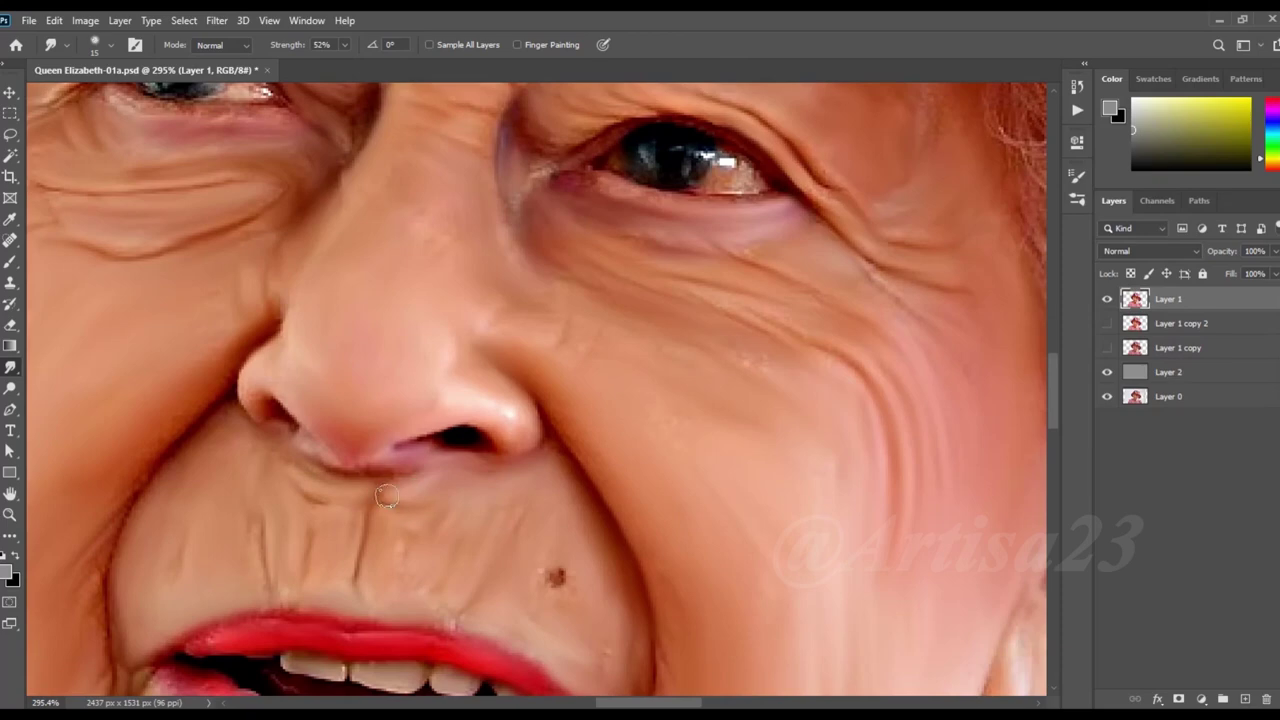
scroll(360, 451, "down", 3)
scroll(354, 451, "down", 3)
key("bracketright")
key("bracketright")
key("bracketright")
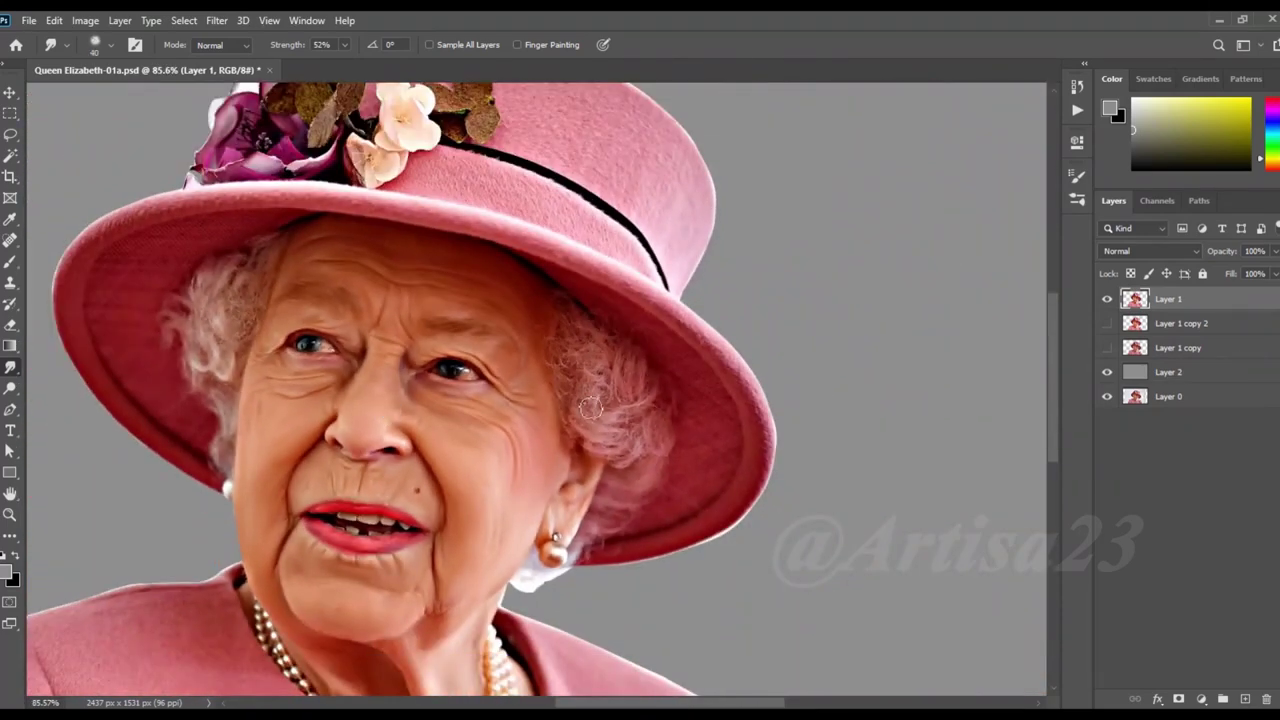
scroll(577, 320, "down", 2)
scroll(690, 510, "up", 4)
scroll(692, 515, "up", 1)
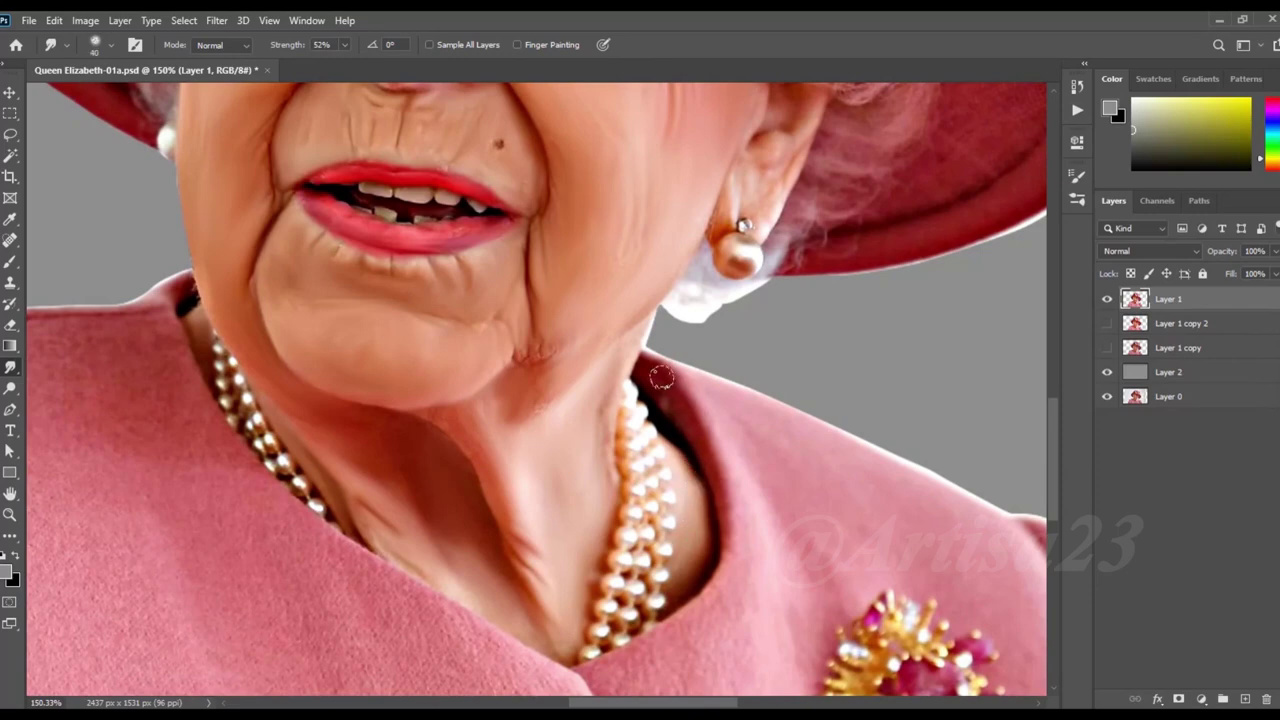
key("bracketright")
key("bracketright")
key("bracketright")
left_click_drag(732, 560, 620, 657)
key("bracketright")
key("bracketright")
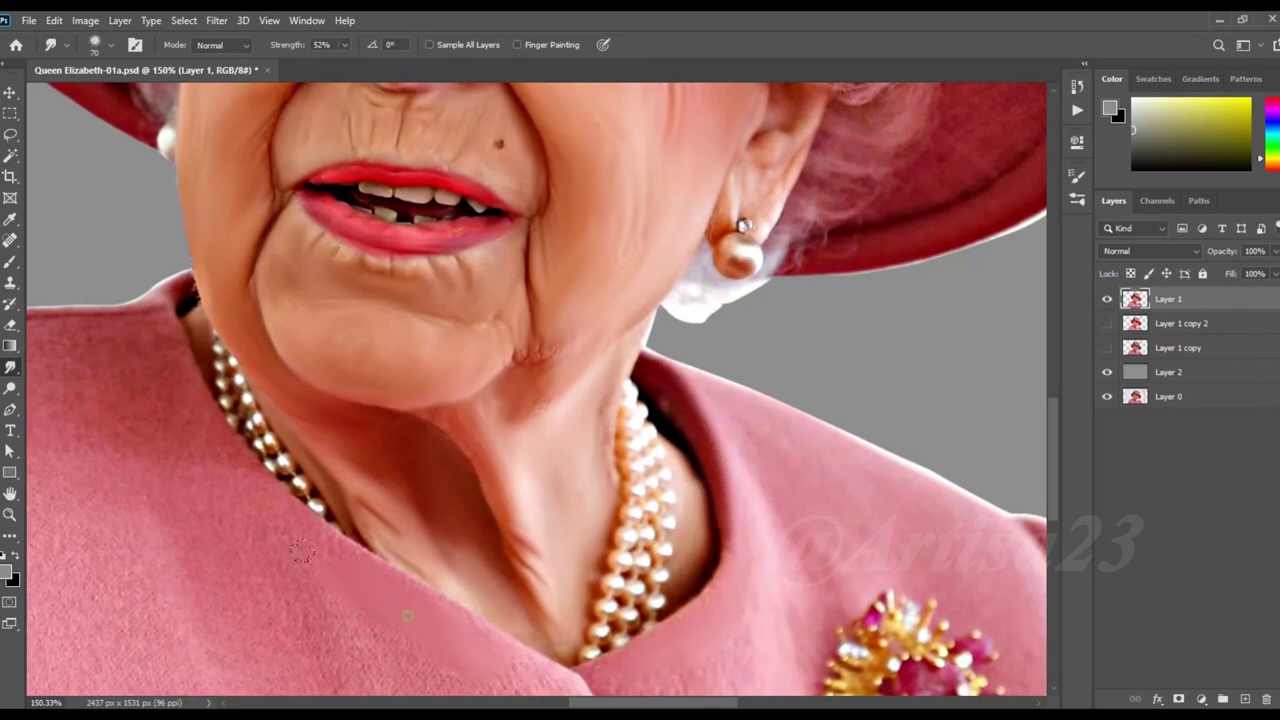
scroll(431, 313, "down", 3, "alt")
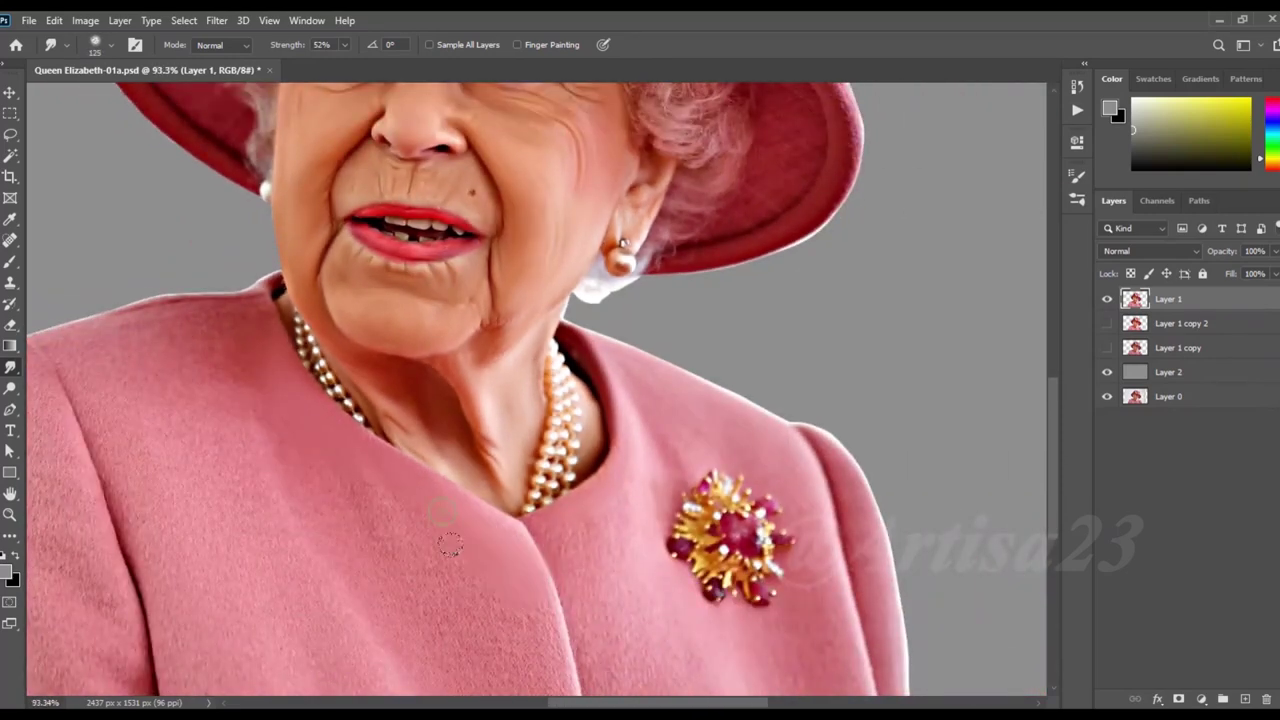
Step: Load the figure as a selection and smudge the left shoulder and sleeve fabric smooth with a larger brush
key("bracketright")
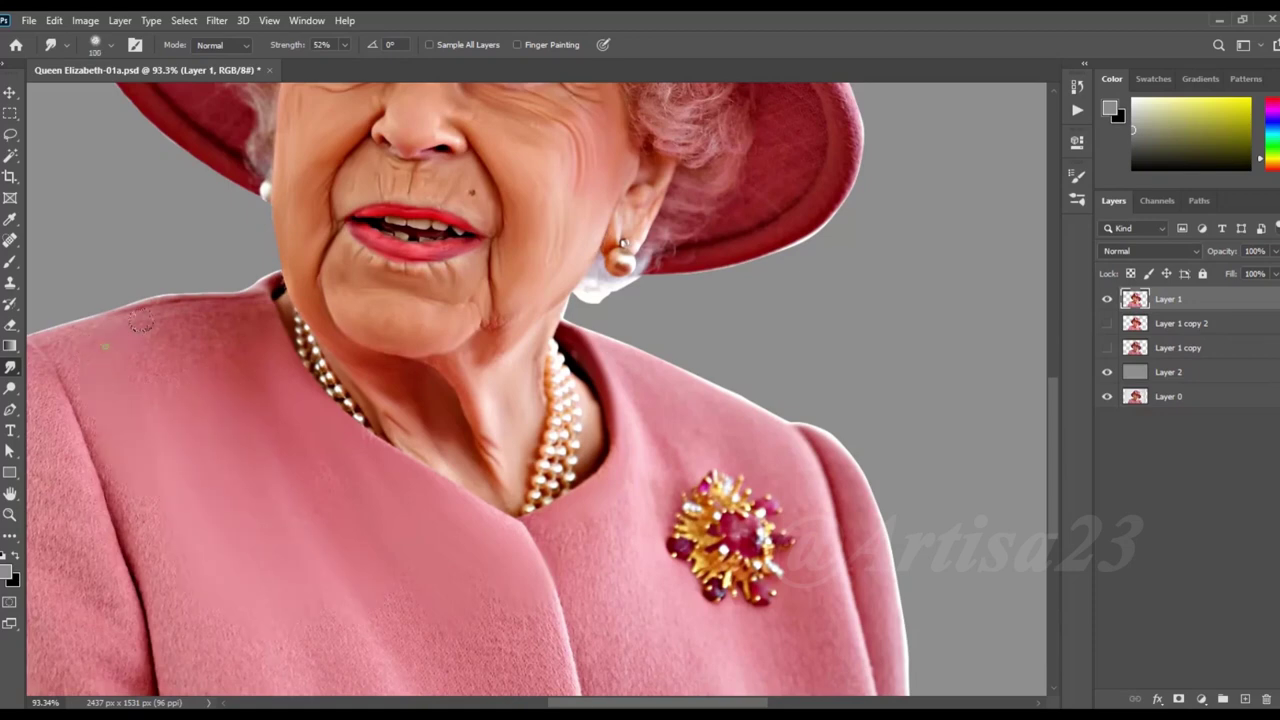
key("bracketright")
left_click(1134, 299, "ctrl")
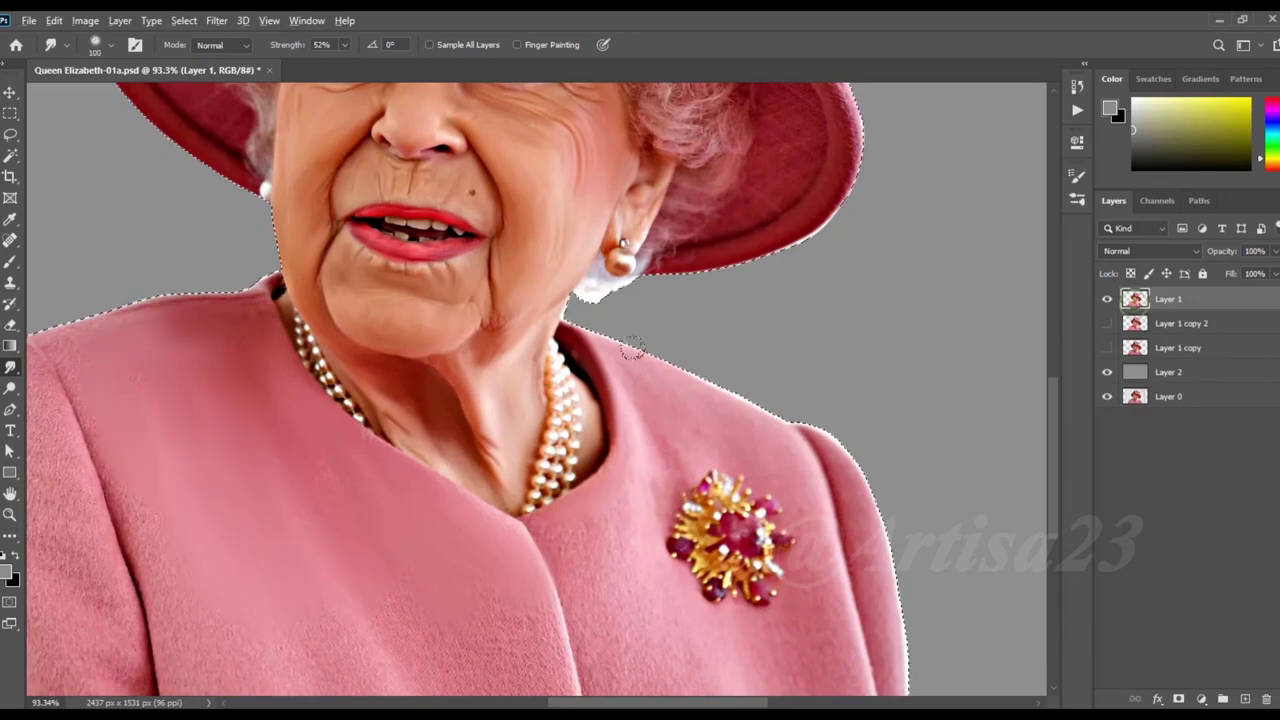
key("bracketright")
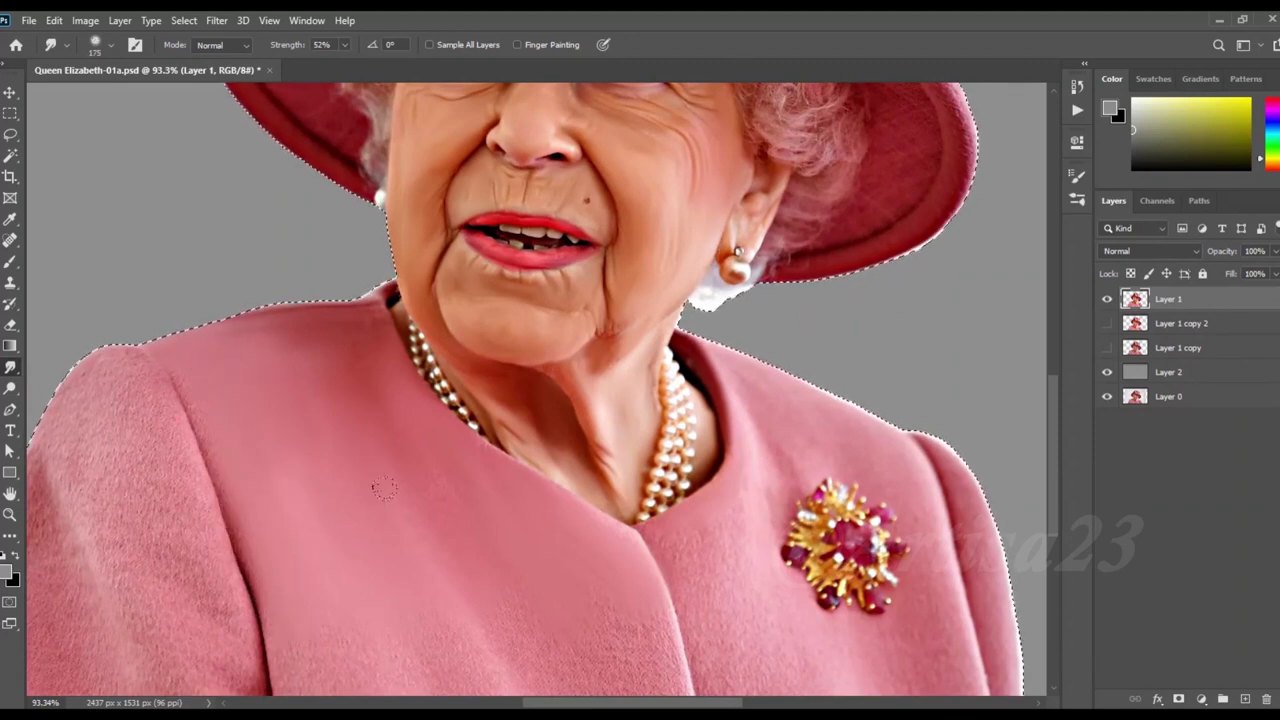
scroll(494, 534, "down", 2)
key("bracketright")
key("bracketright")
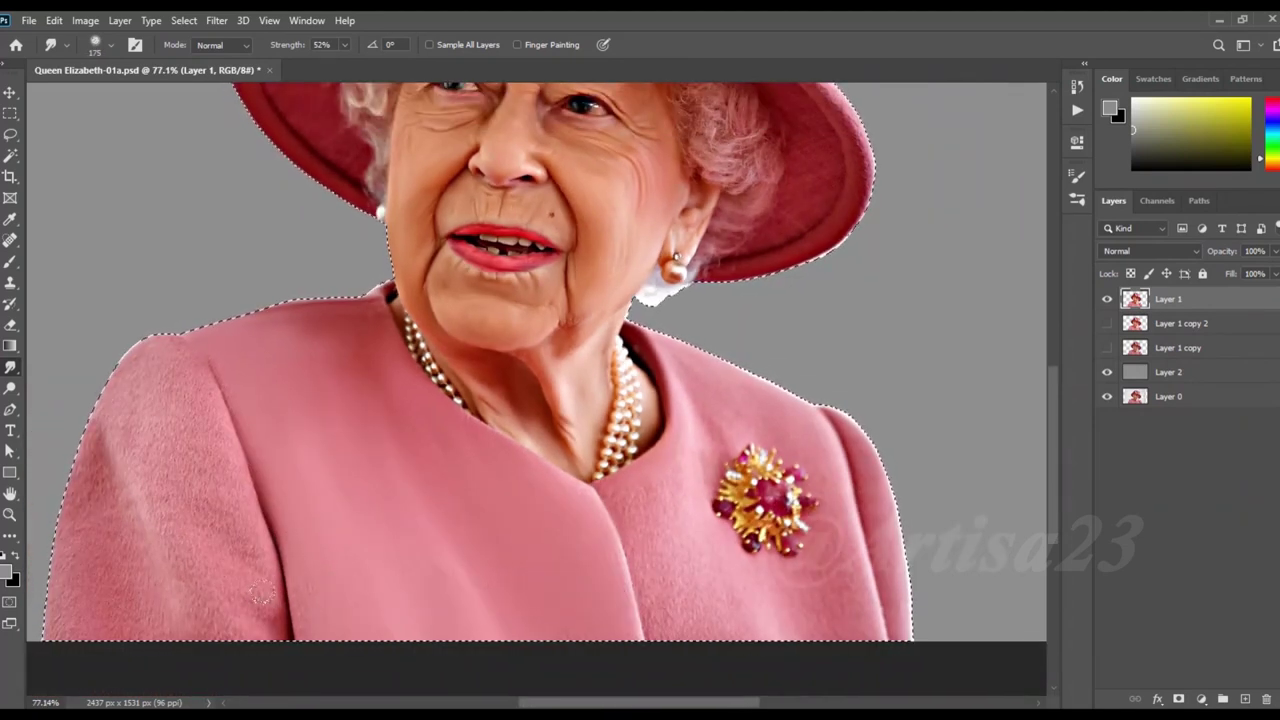
left_click_drag(178, 456, 185, 407)
left_click_drag(117, 449, 115, 517)
mouse_move(88, 454)
left_mouse_down()
mouse_move(76, 566)
mouse_move(250, 605)
left_mouse_up()
Step: Resize the brush for the jacket front, right shoulder and brooch, then soften the hat's upper-right brim
key("bracketleft")
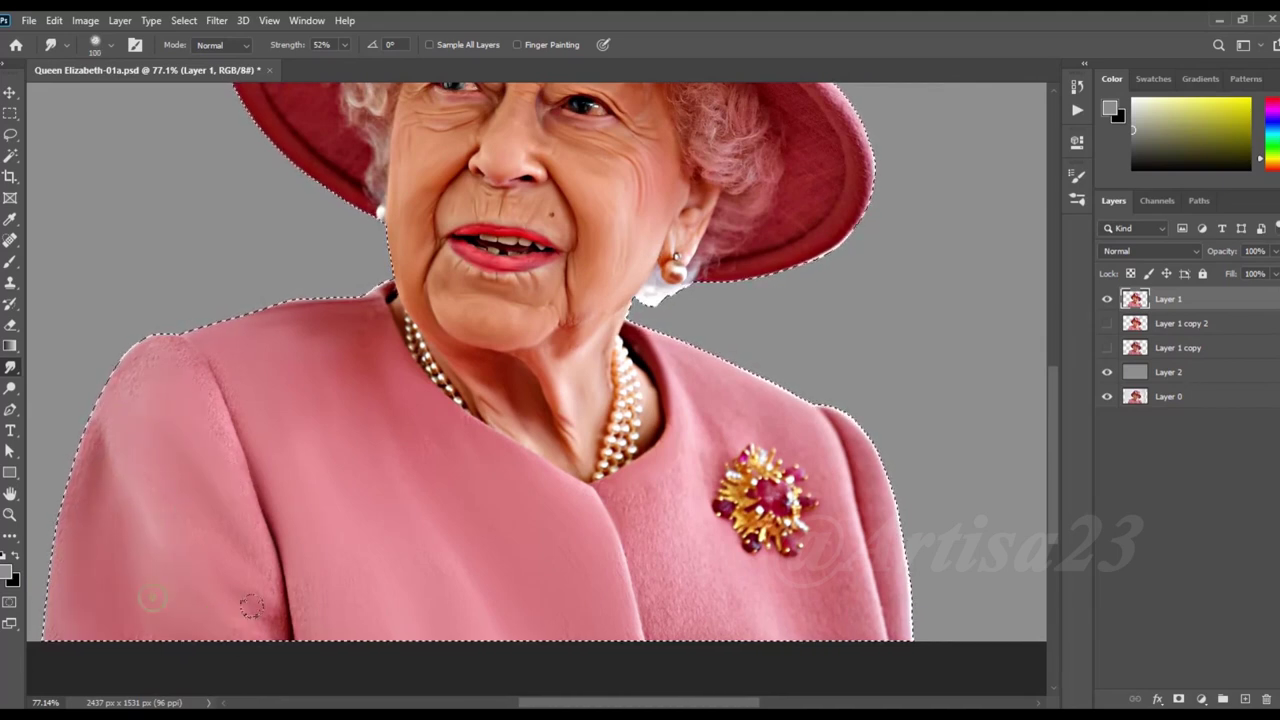
key("bracketright")
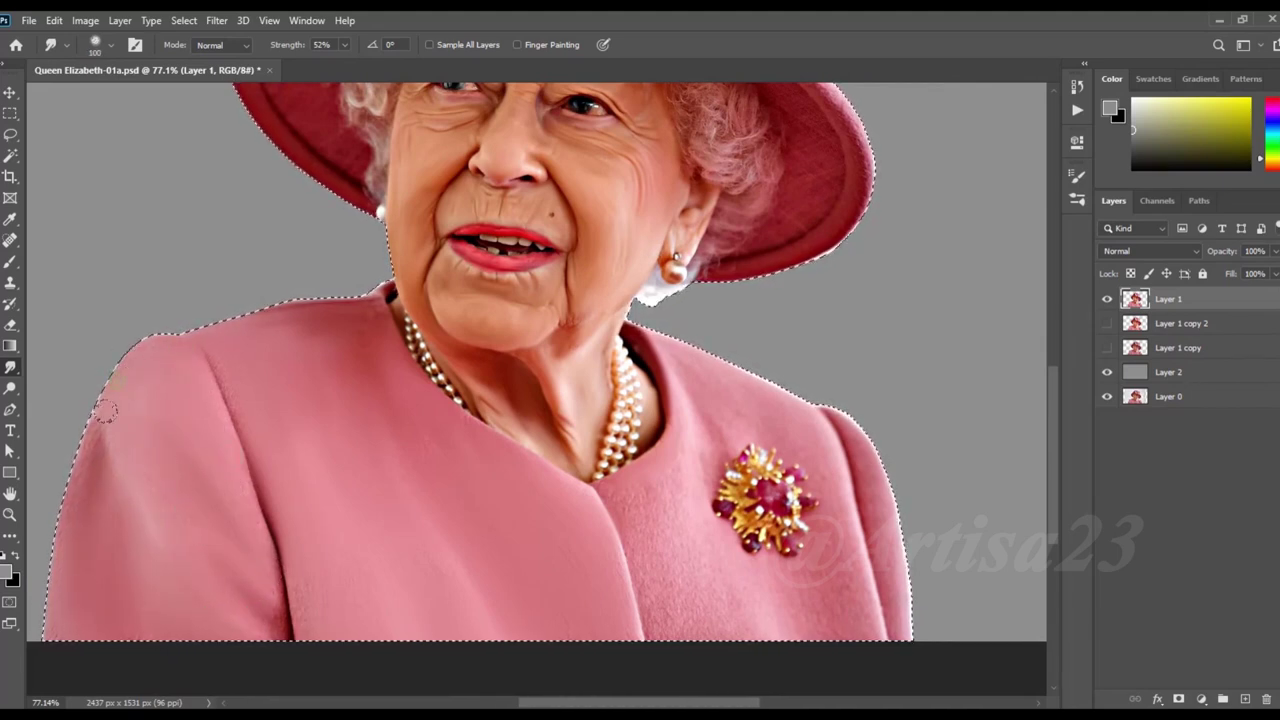
key("bracketright")
key("bracketright")
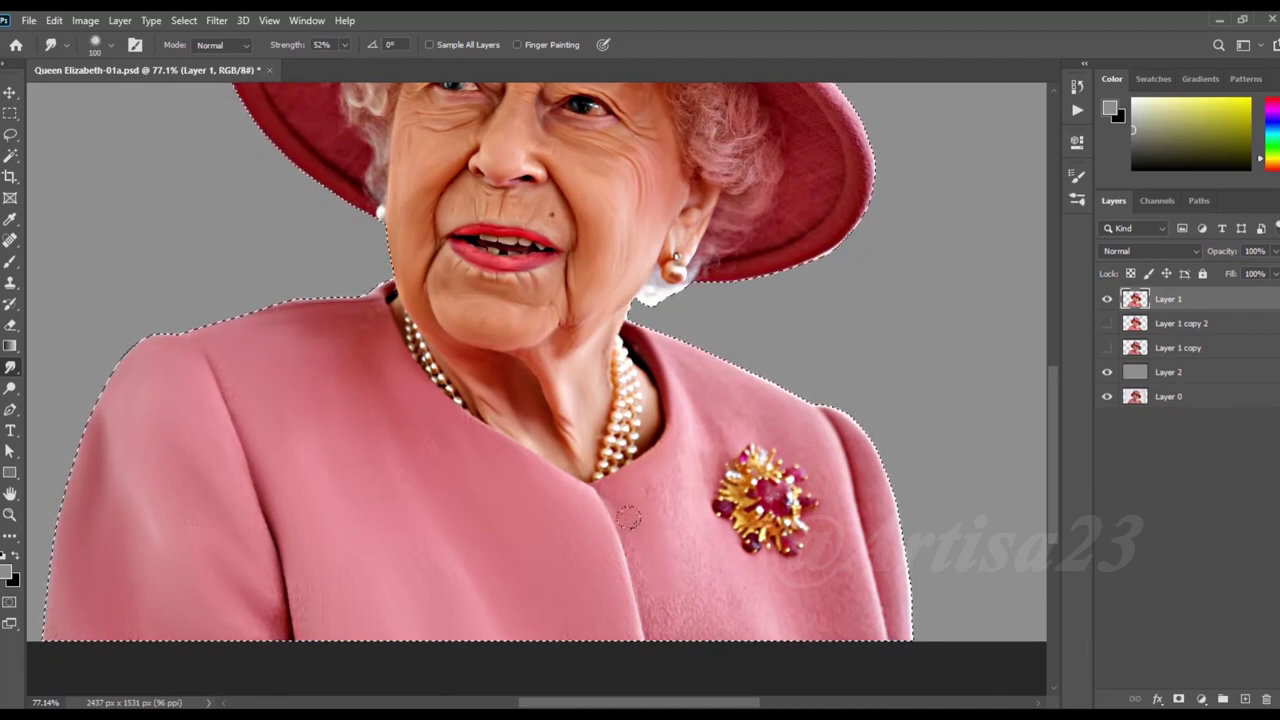
key("bracketleft")
key("bracketleft")
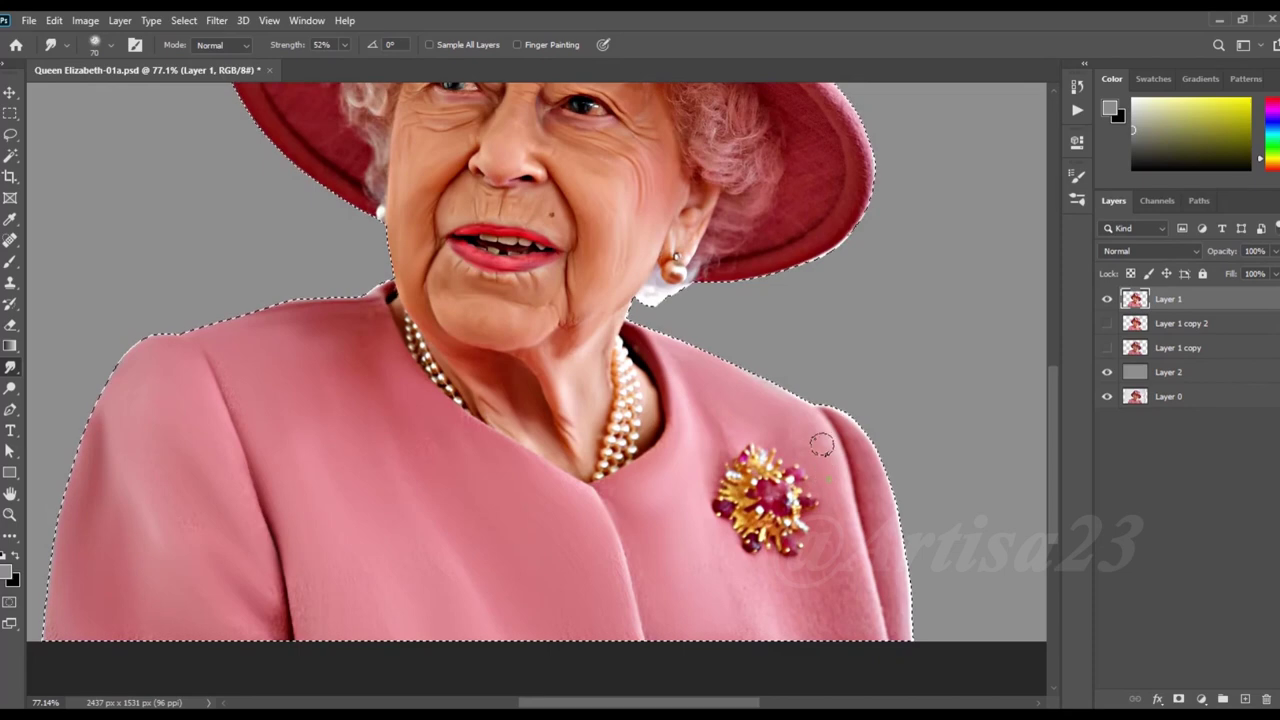
key("bracketright")
scroll(795, 585, "up", 5)
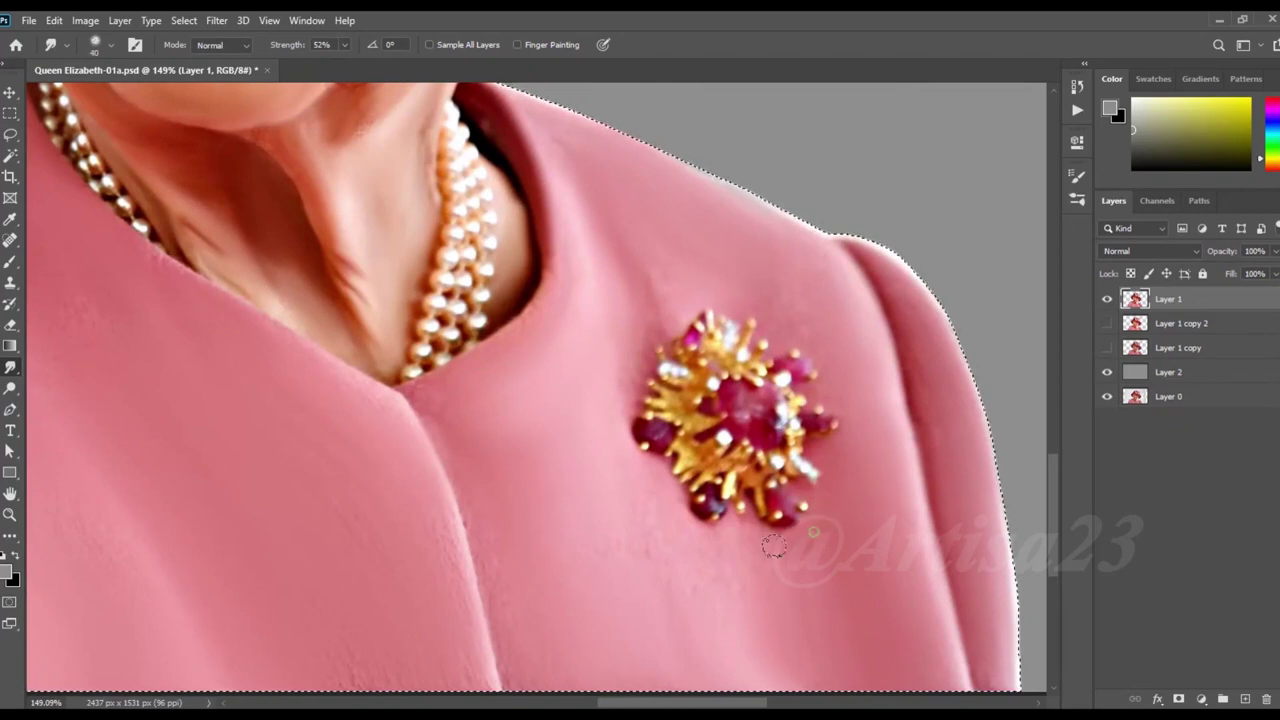
key("bracketleft")
key("bracketleft")
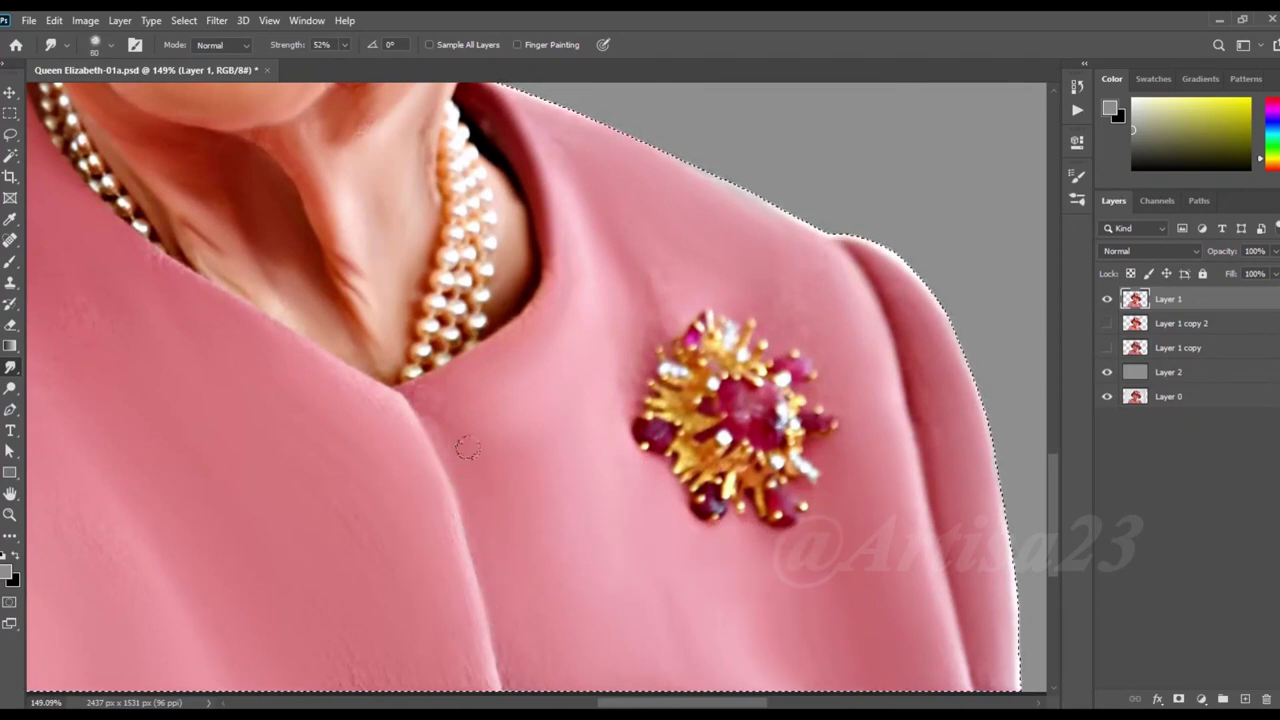
scroll(377, 414, "up", 1)
scroll(377, 414, "left", 1)
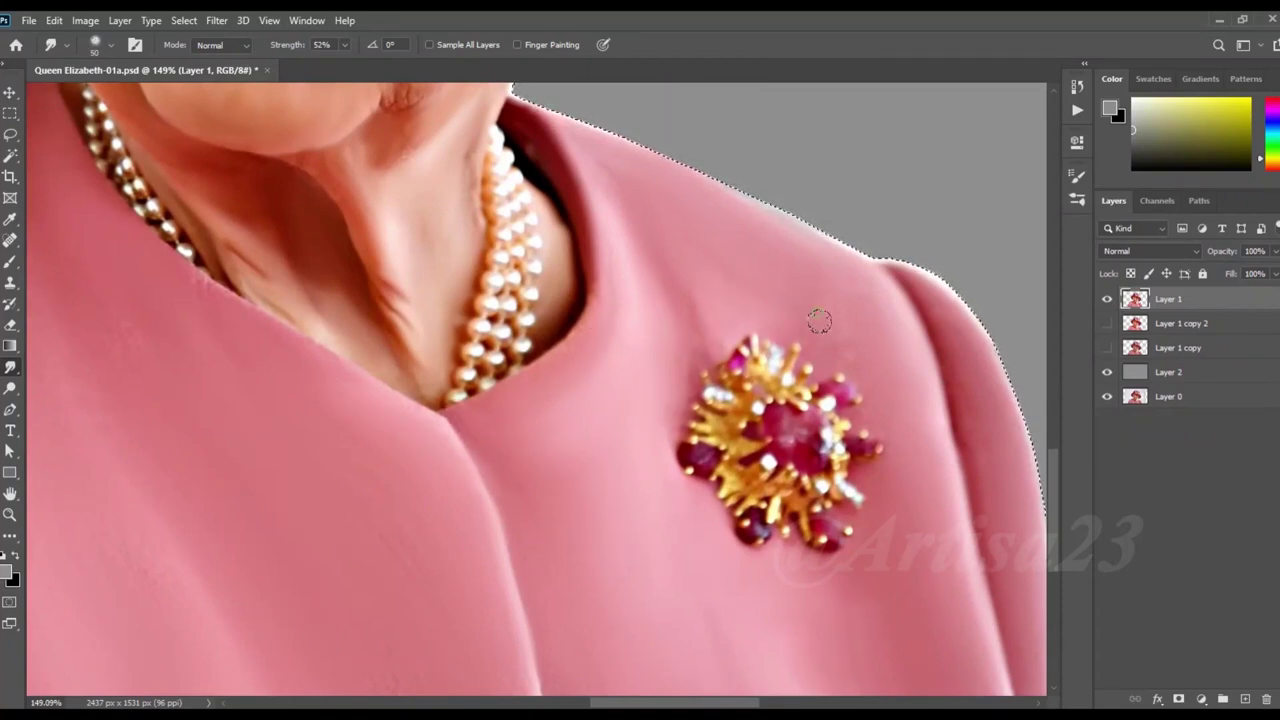
key("bracketleft")
key("bracketleft")
key("bracketleft")
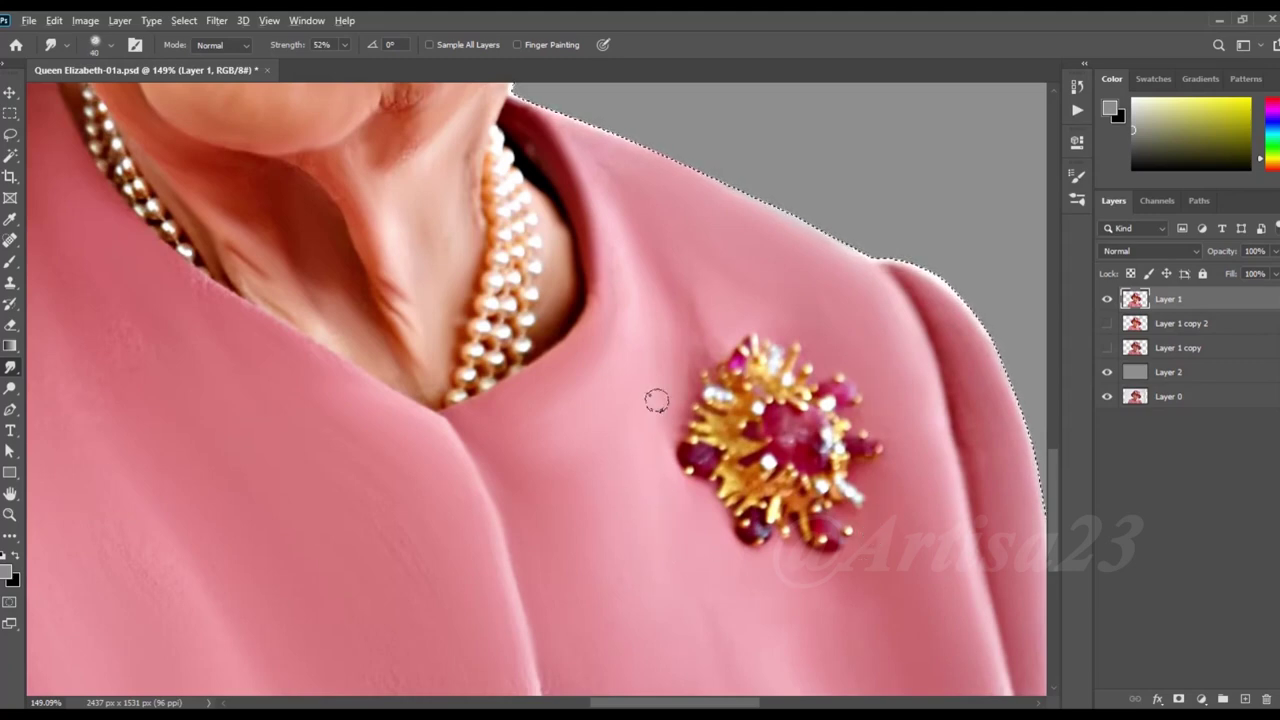
scroll(651, 417, "down", 3)
scroll(621, 262, "up", 5)
key("bracketright")
key("bracketright")
left_click_drag(720, 130, 810, 230)
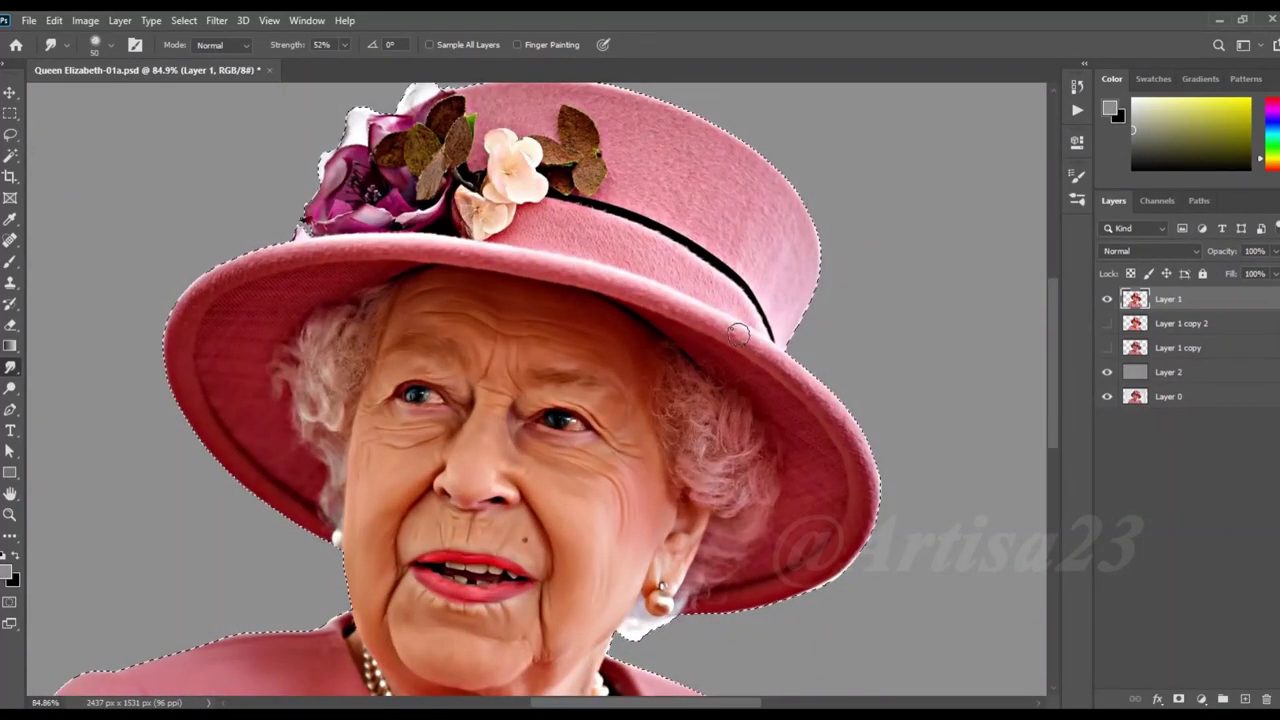
Step: Smudge the hat's right edge and brim smooth
left_click_drag(790, 350, 830, 400)
key("bracketright")
left_click_drag(768, 392, 865, 500)
left_click_drag(720, 130, 815, 240)
key("bracketleft")
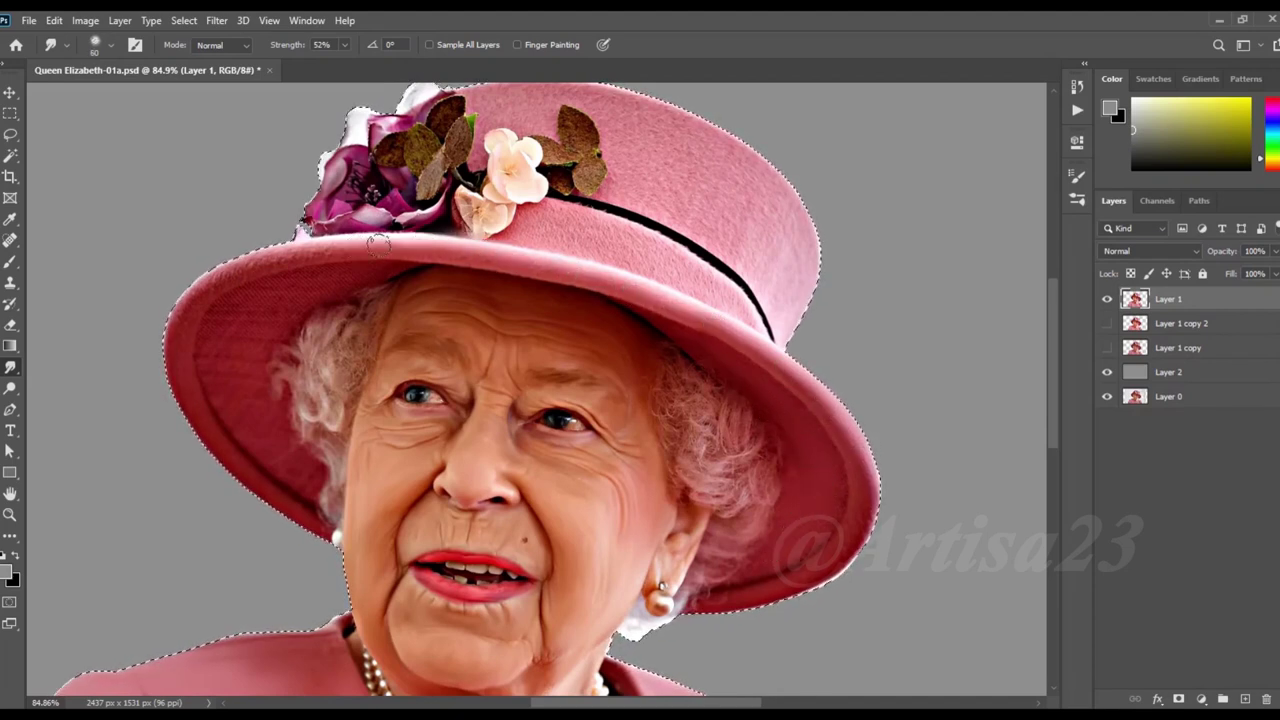
Step: Smear the curly hair by the forehead, eye, ear and under the right brim into strands
scroll(181, 383, "up", 2)
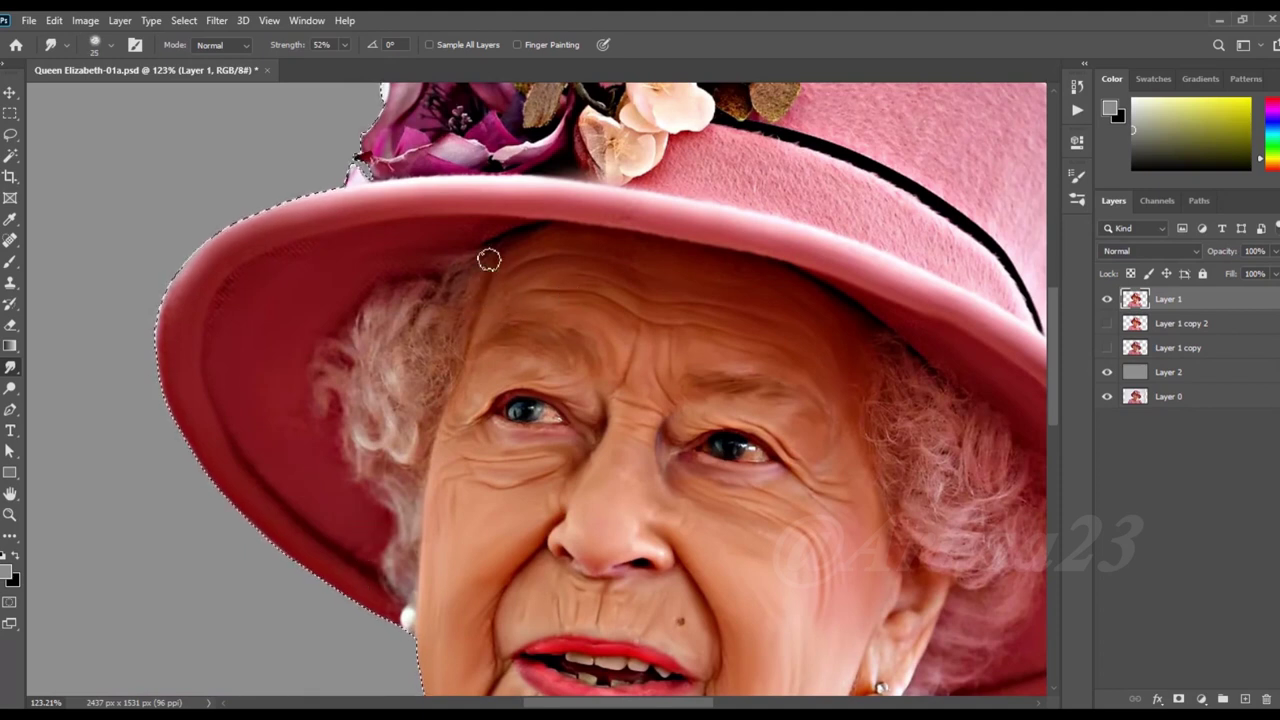
left_click_drag(455, 290, 400, 395)
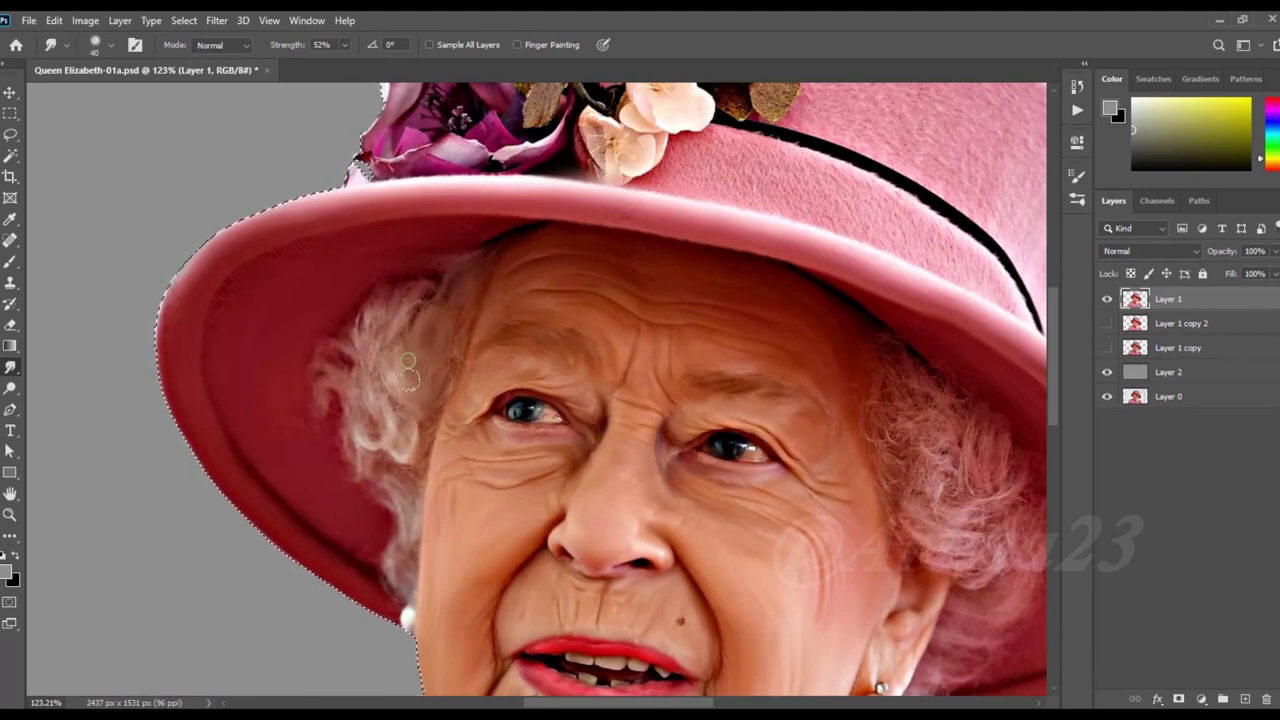
mouse_move(404, 311)
left_mouse_down()
mouse_move(380, 306)
mouse_move(355, 360)
mouse_move(323, 349)
mouse_move(396, 432)
mouse_move(335, 405)
mouse_move(325, 430)
mouse_move(394, 470)
left_mouse_up()
key("bracketright")
left_click_drag(407, 552, 381, 543)
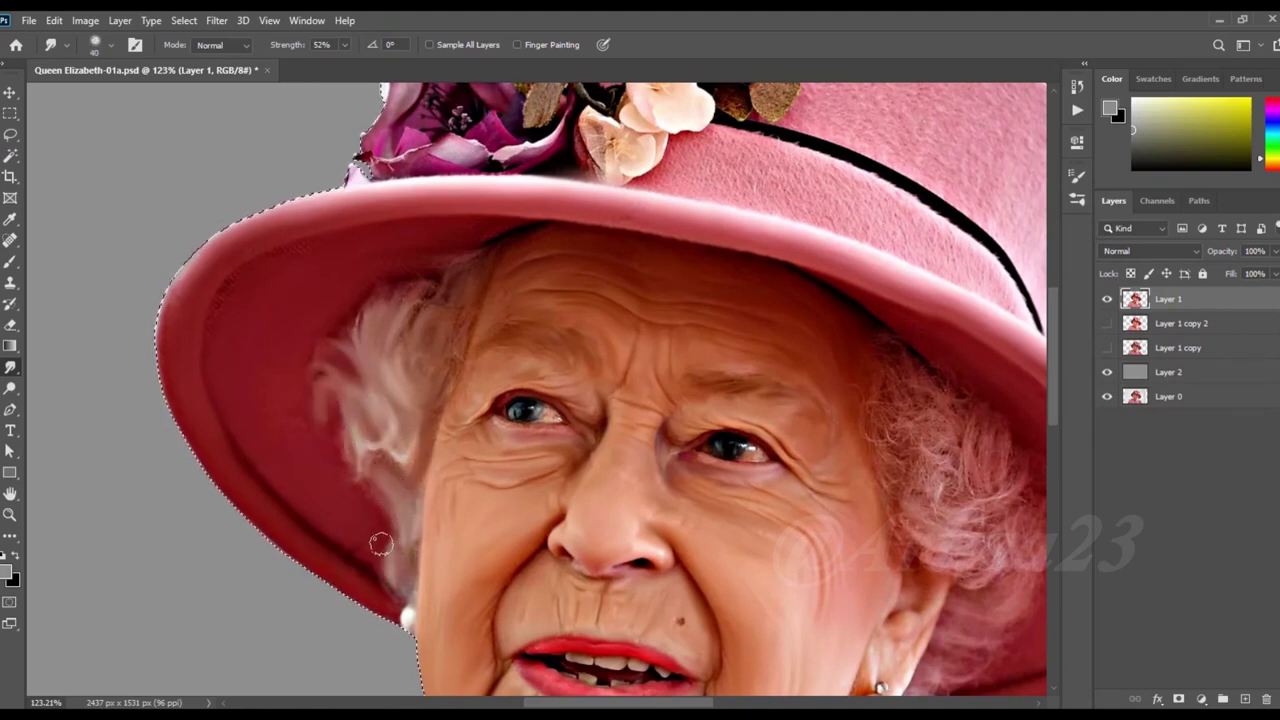
scroll(726, 371, "up", 2)
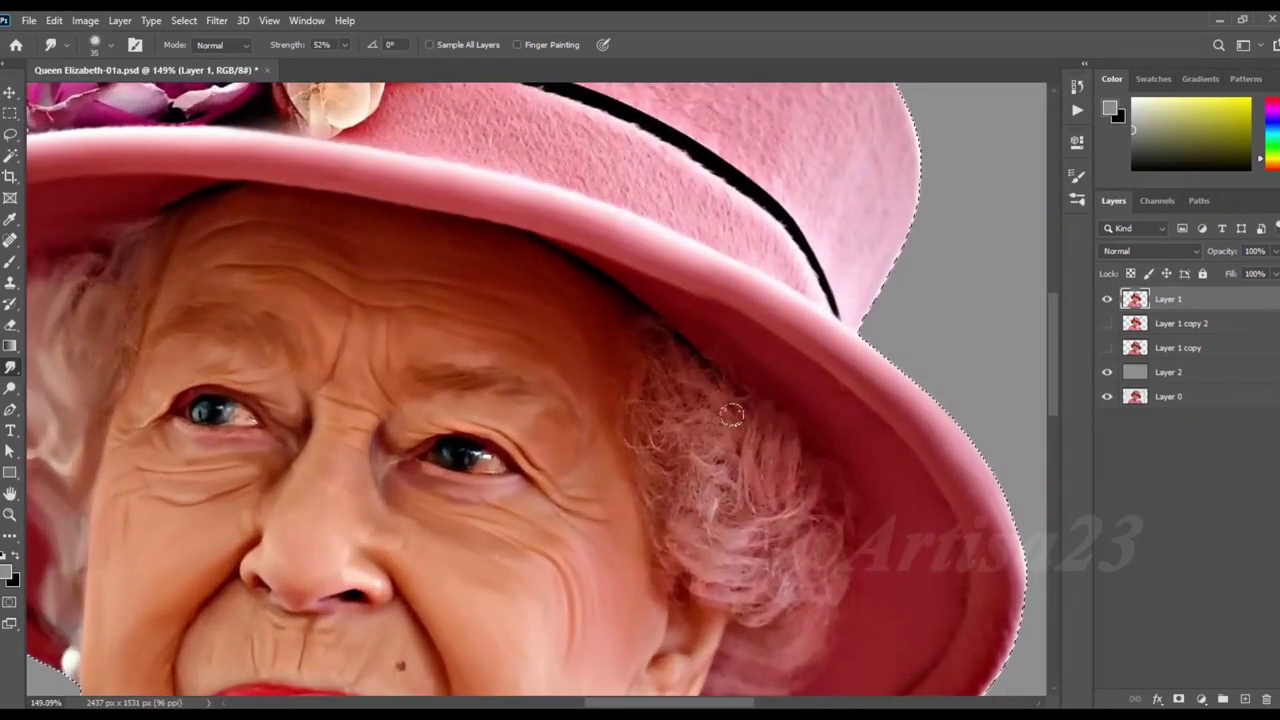
mouse_move(735, 400)
left_mouse_down()
mouse_move(814, 451)
mouse_move(838, 493)
mouse_move(839, 571)
mouse_move(775, 578)
mouse_move(693, 547)
mouse_move(730, 535)
mouse_move(700, 490)
mouse_move(660, 478)
mouse_move(640, 403)
mouse_move(700, 420)
mouse_move(705, 465)
mouse_move(717, 403)
mouse_move(652, 332)
mouse_move(611, 380)
mouse_move(708, 589)
mouse_move(668, 569)
mouse_move(660, 512)
left_mouse_up()
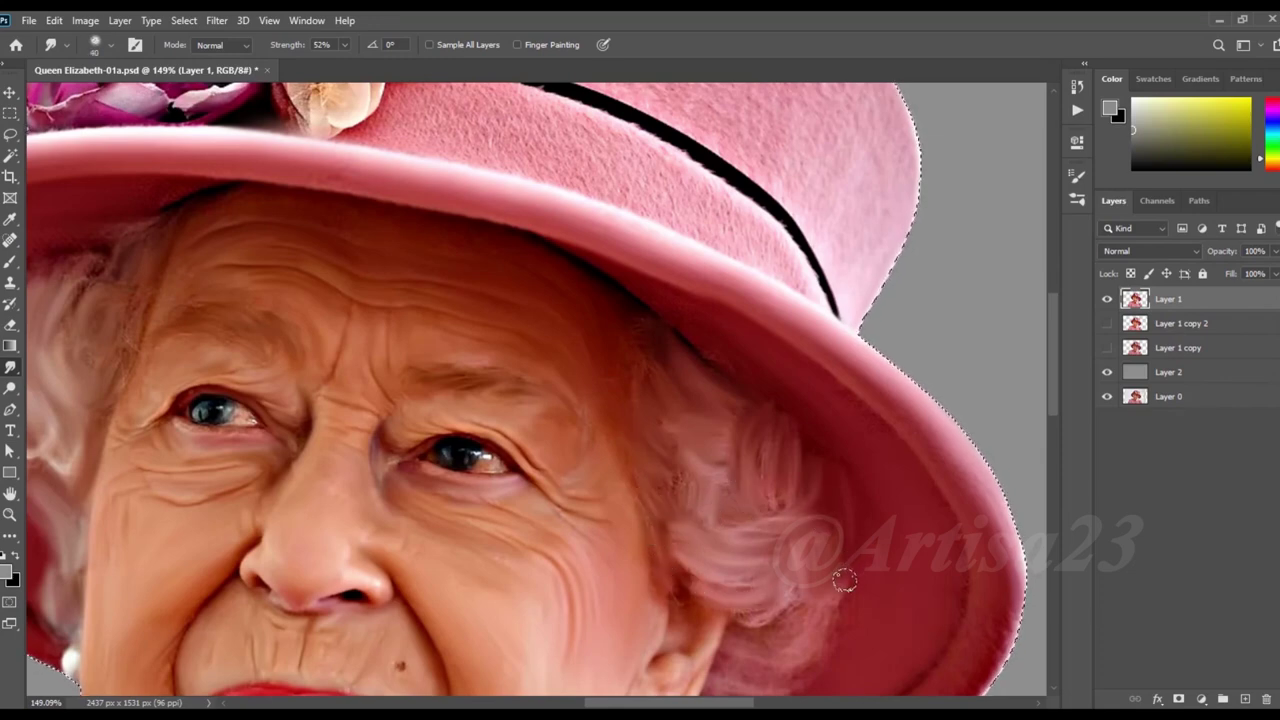
Step: Deselect and save the document
scroll(814, 434, "down", 2)
scroll(820, 540, "down", 2)
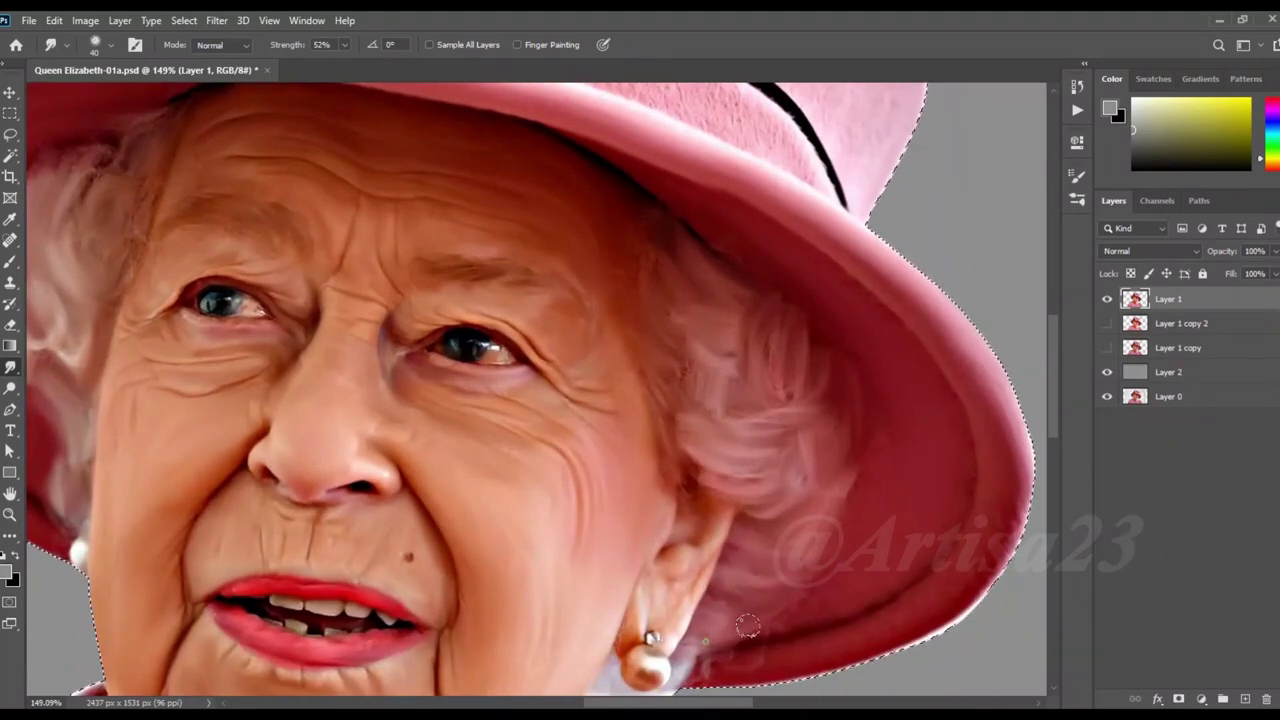
scroll(730, 595, "up", 2)
key("ctrl+d")
key("ctrl+s")
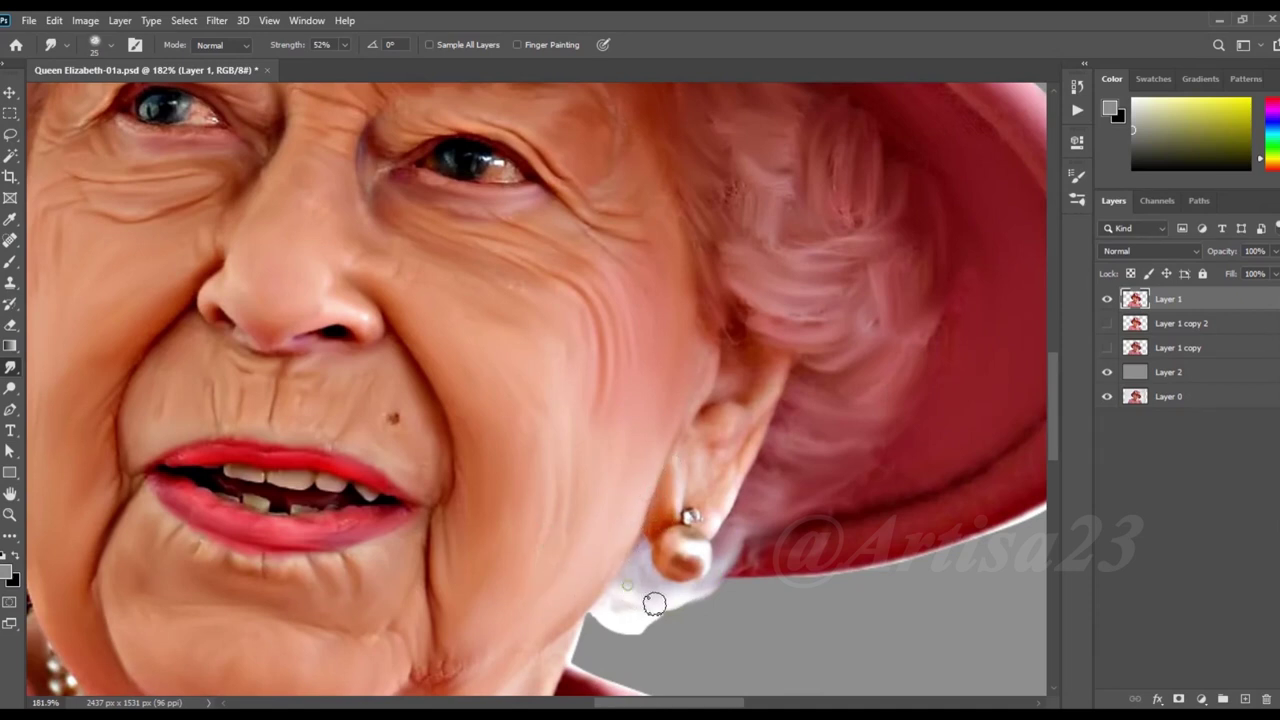
Step: Blend the white haze near the earring and jaw, and smudge the ear's edge smooth
left_click_drag(616, 607, 633, 619)
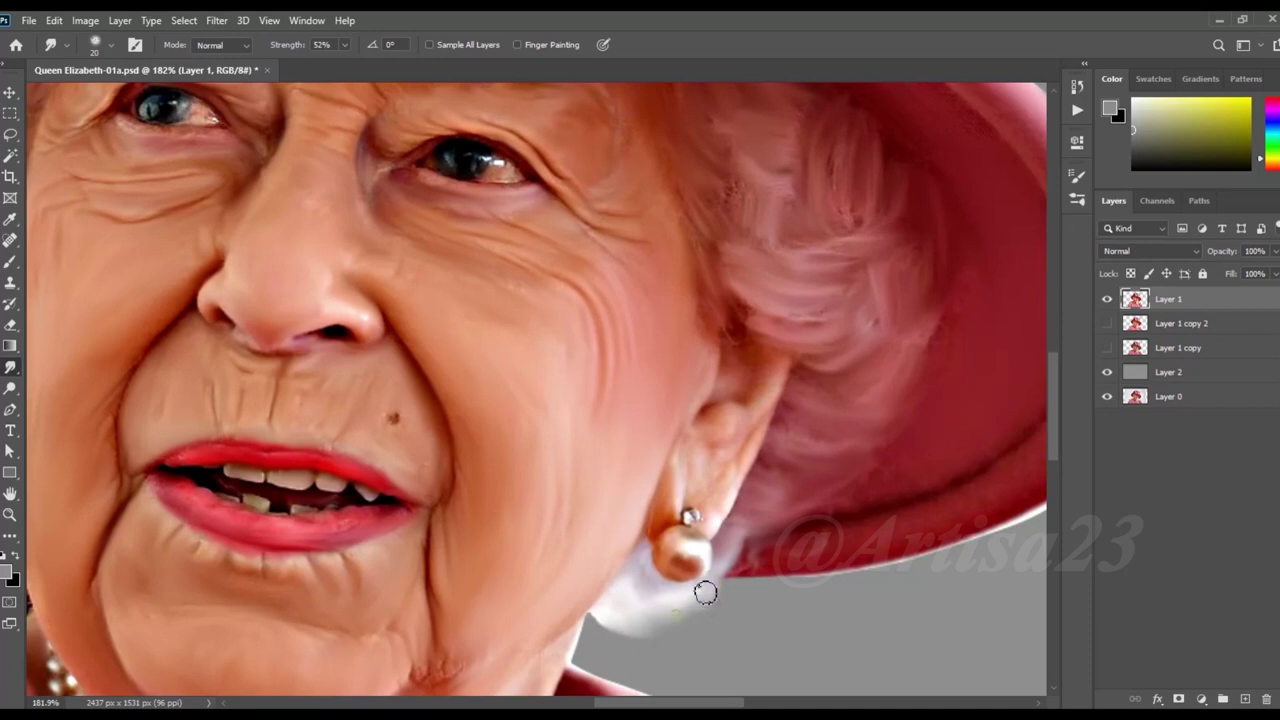
mouse_move(624, 615)
left_mouse_down()
mouse_move(683, 614)
mouse_move(644, 631)
left_mouse_up()
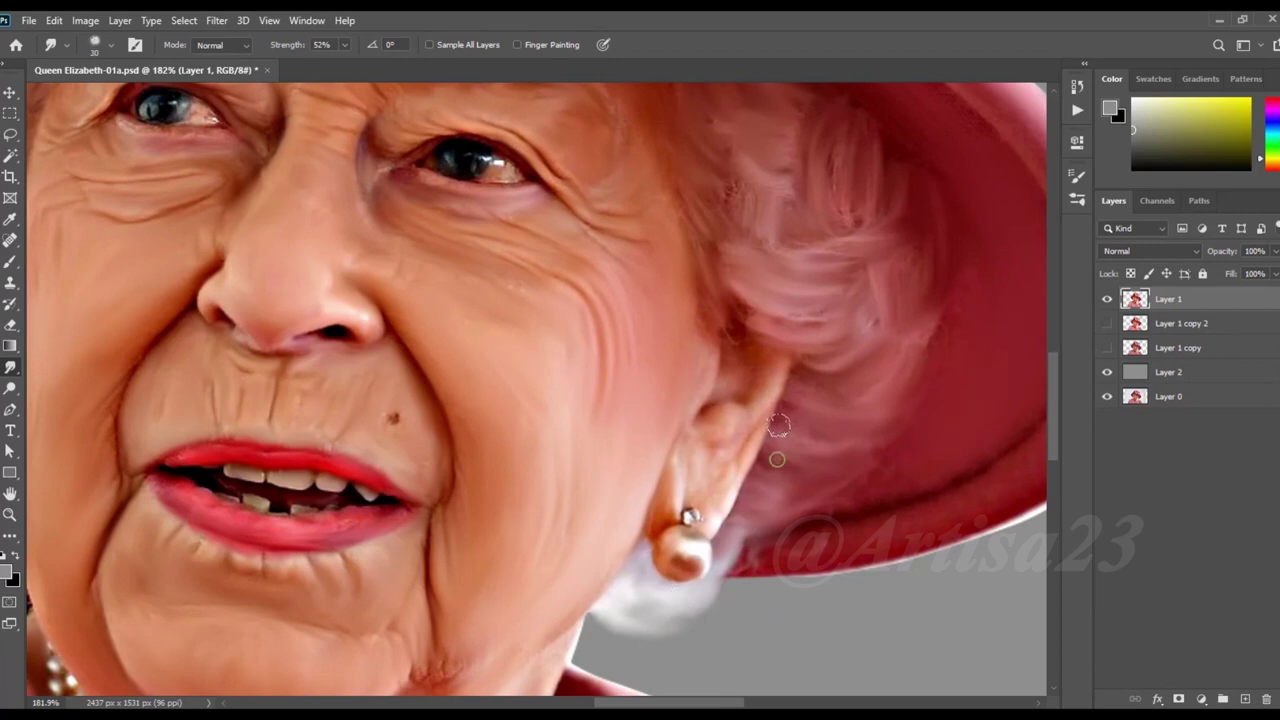
scroll(745, 362, "up", 3)
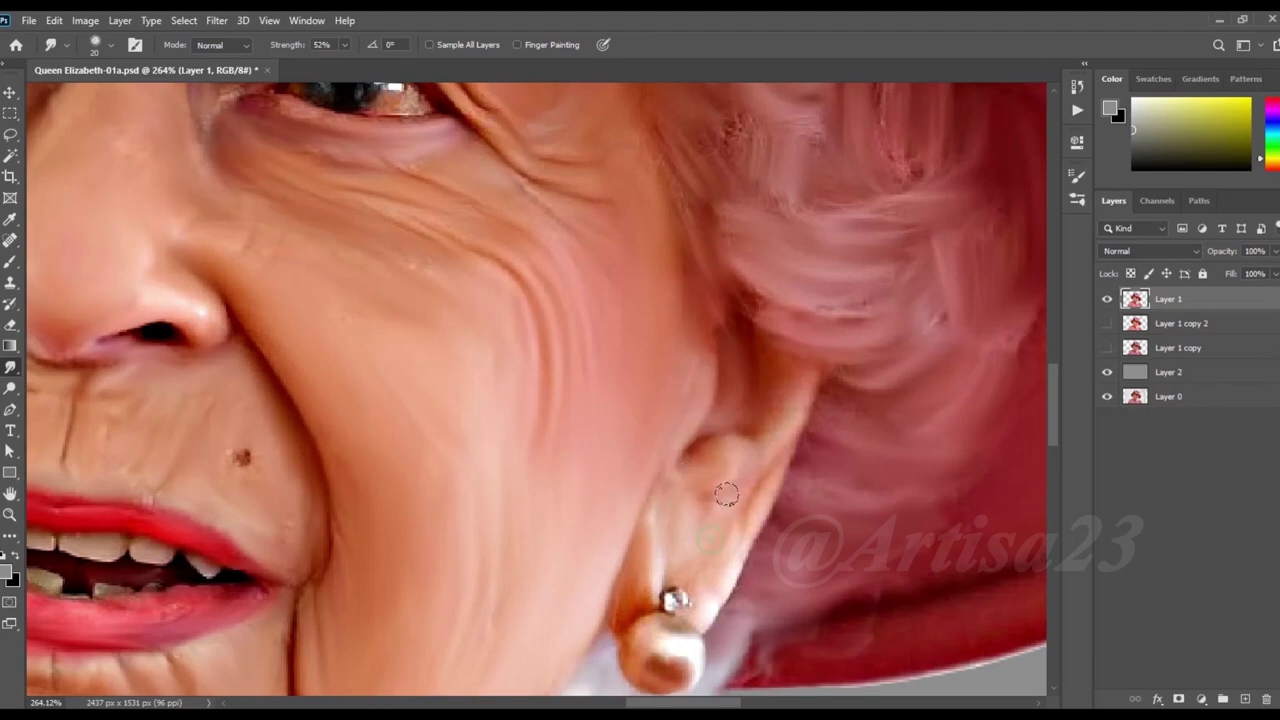
left_click_drag(811, 434, 745, 570)
scroll(612, 518, "down", 5)
scroll(694, 506, "down", 1)
scroll(666, 297, "up", 3)
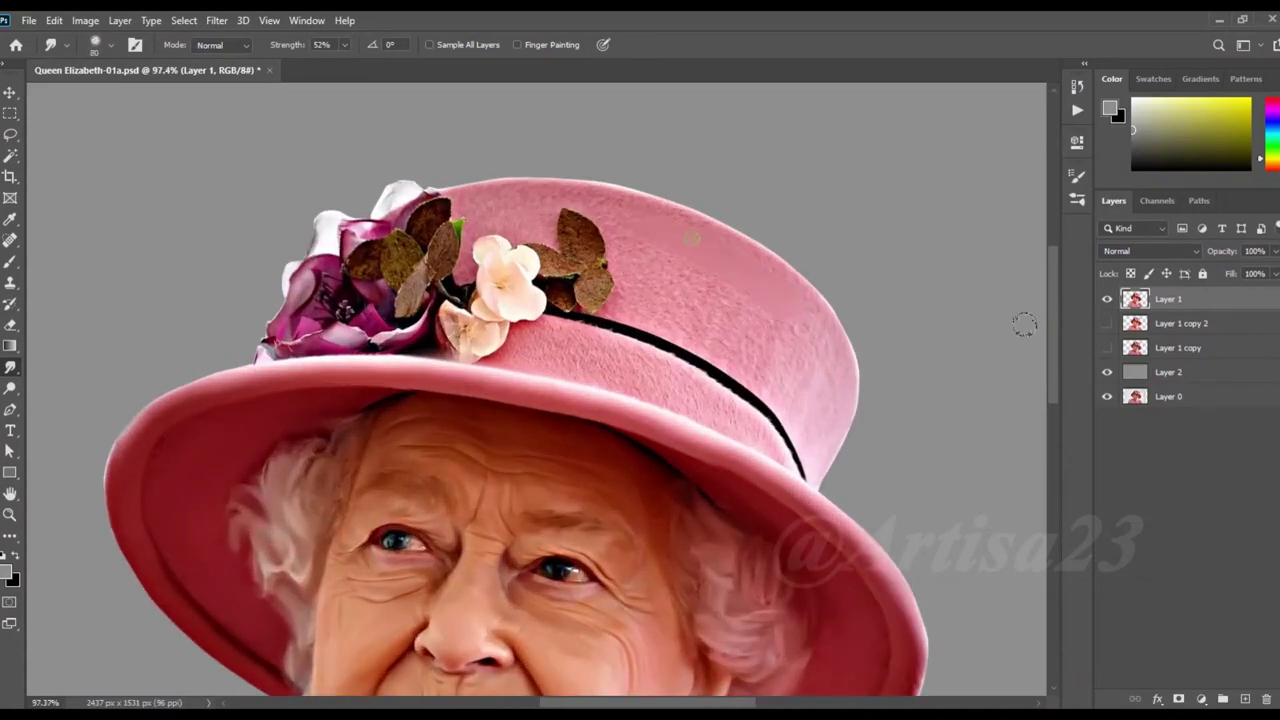
left_click(1135, 298, "ctrl")
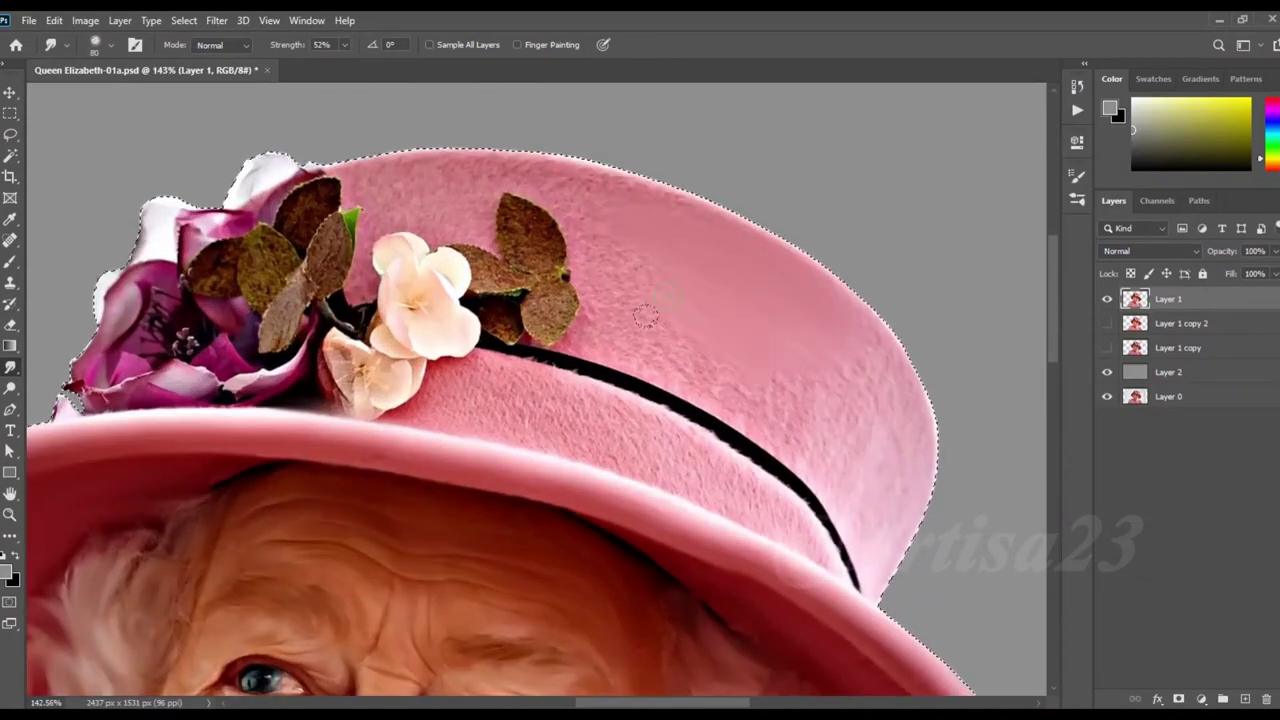
Step: Smooth the pink felt across the hat and along its black band
left_click_drag(886, 411, 748, 430)
mouse_move(464, 388)
left_mouse_down()
mouse_move(500, 372)
mouse_move(670, 425)
mouse_move(695, 476)
left_mouse_up()
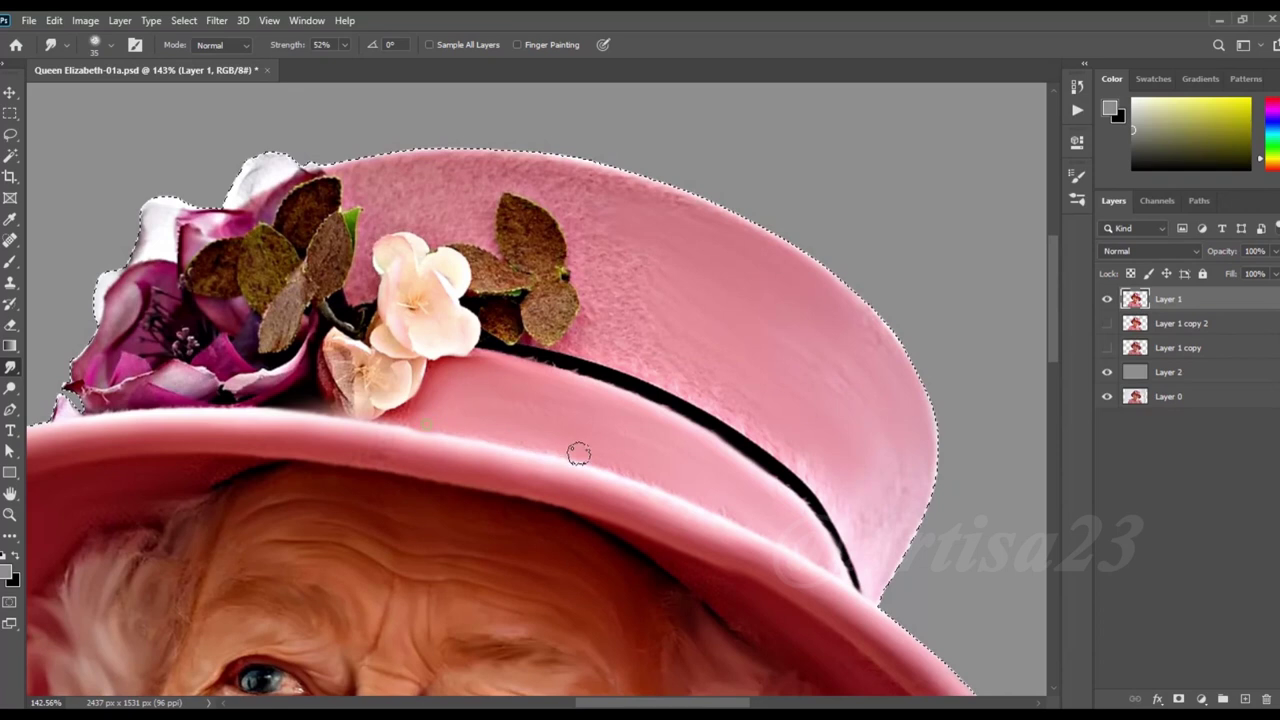
left_click_drag(860, 529, 794, 451)
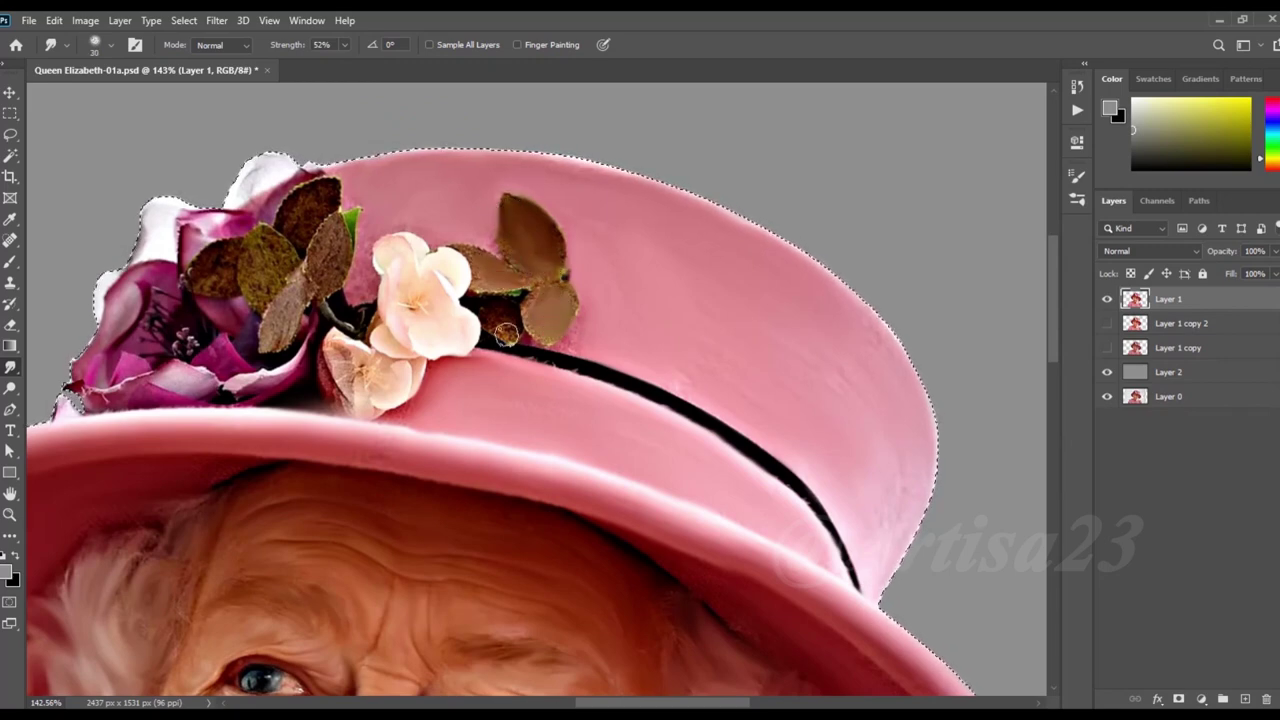
scroll(420, 245, "up", 3)
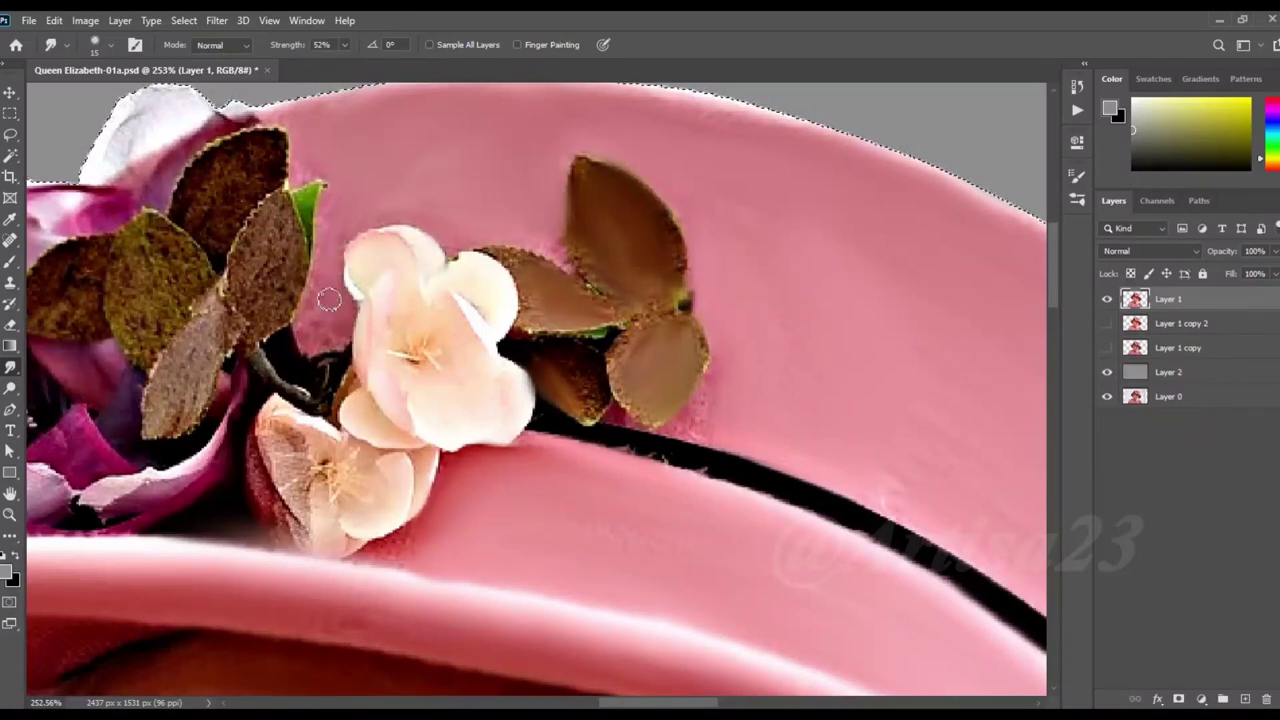
scroll(491, 322, "down", 1)
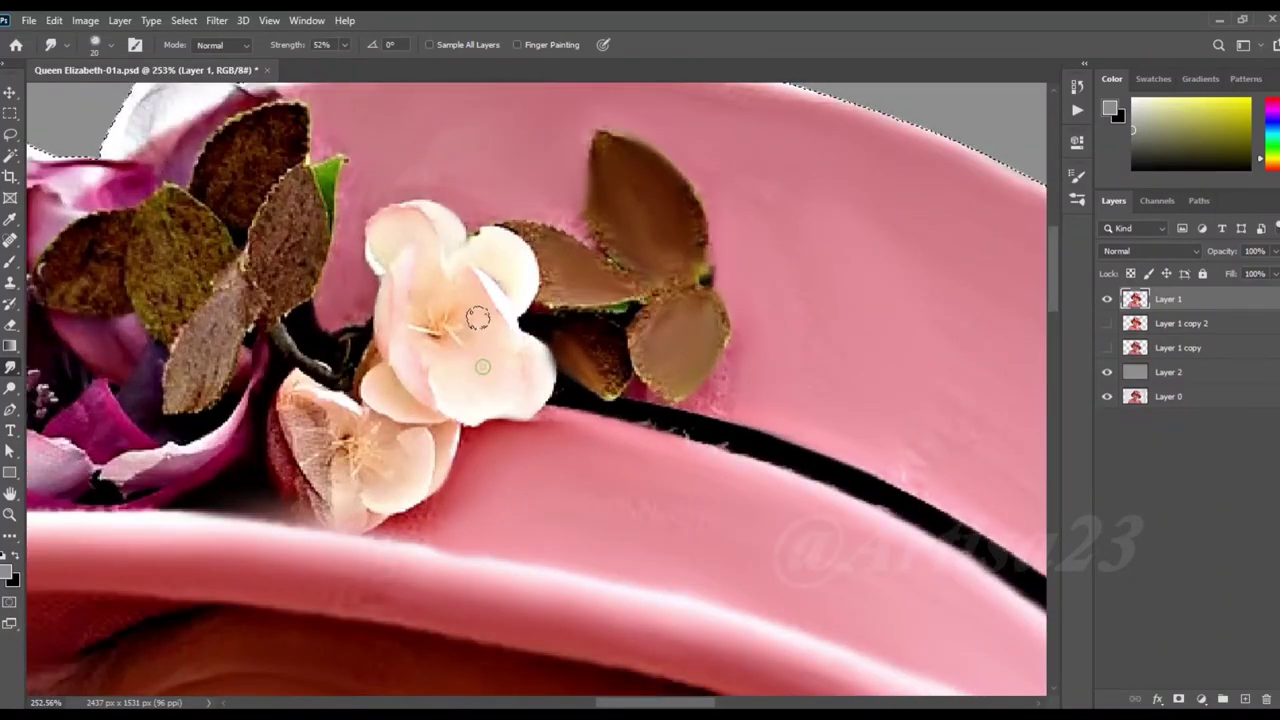
Step: Soften the flower's stamens, the lower flower's left petal and the hat leaves
left_click_drag(474, 384, 426, 344)
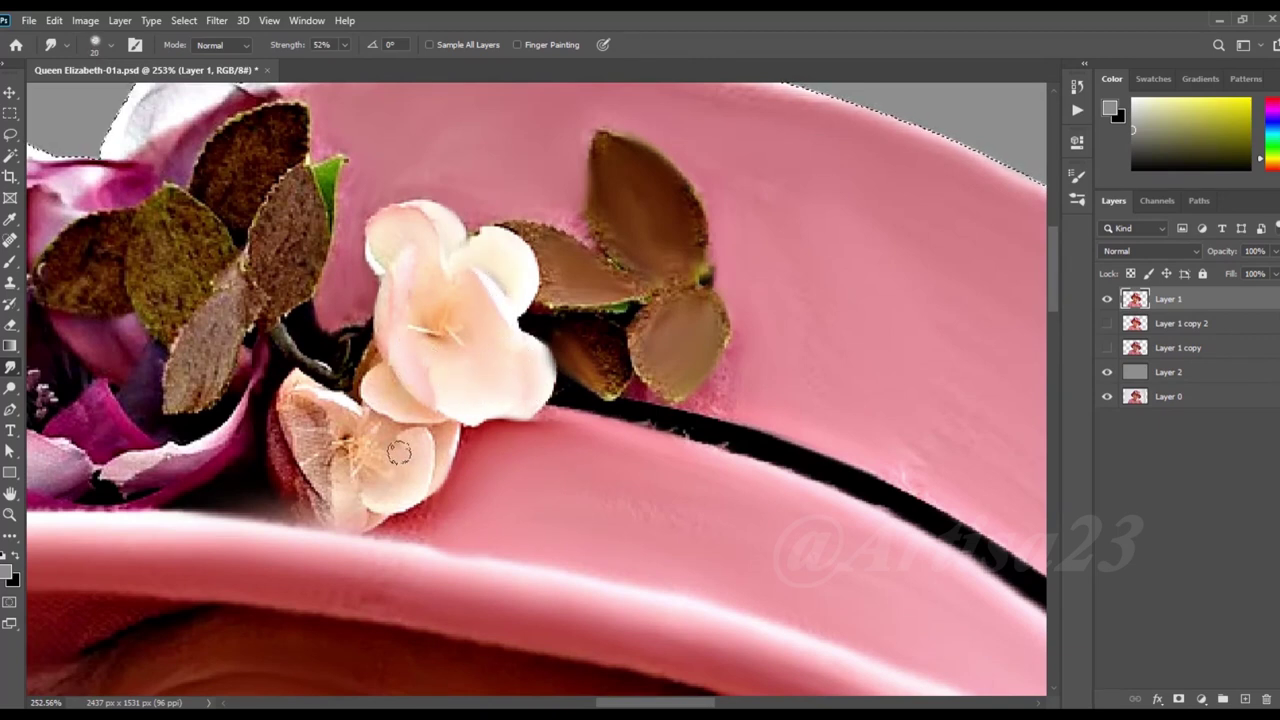
left_click_drag(330, 418, 316, 440)
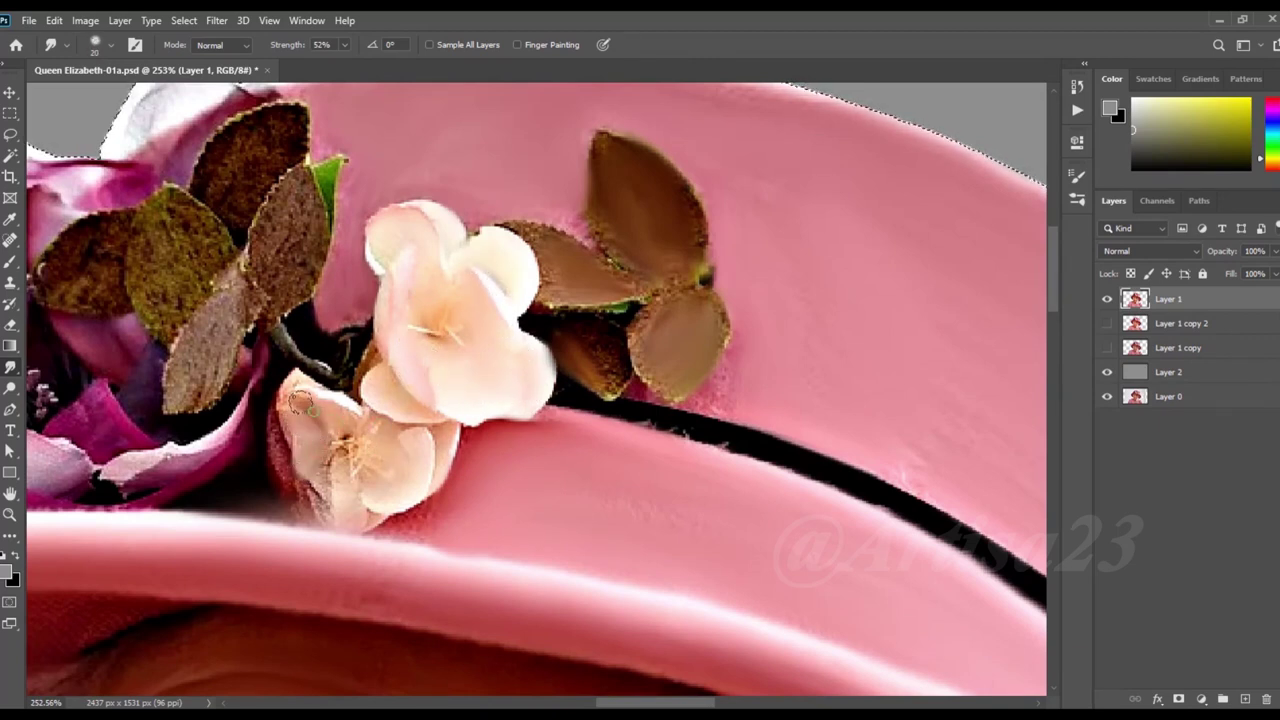
scroll(320, 490, "up", 2)
scroll(450, 466, "down", 1)
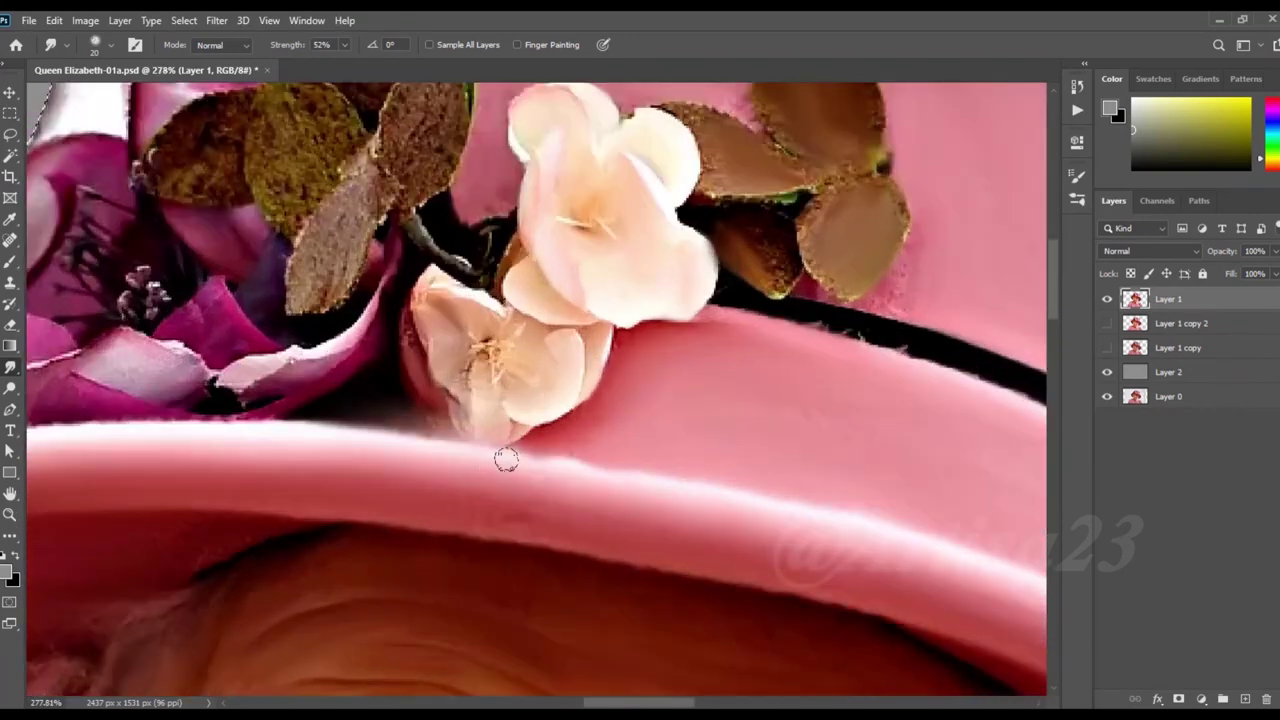
scroll(677, 457, "down", 2)
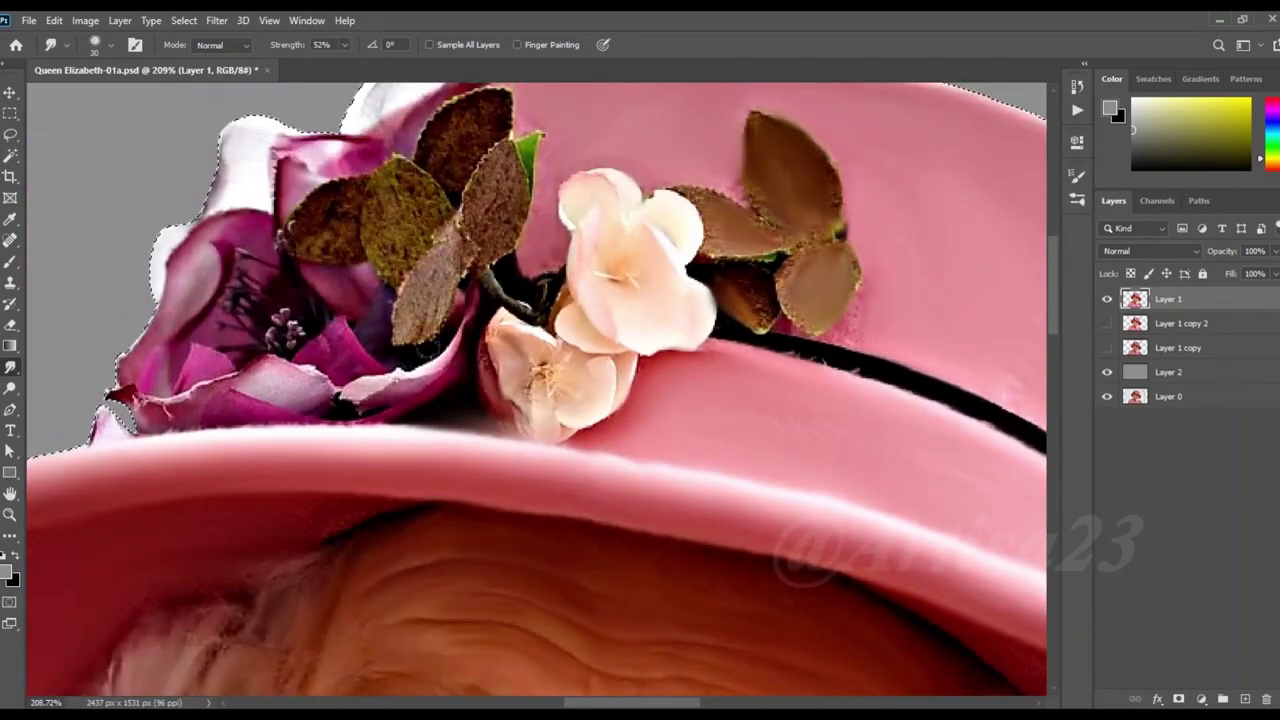
left_click_drag(405, 325, 450, 245)
left_click_drag(490, 160, 505, 240)
mouse_move(415, 175)
left_mouse_down()
mouse_move(368, 233)
mouse_move(337, 194)
left_mouse_up()
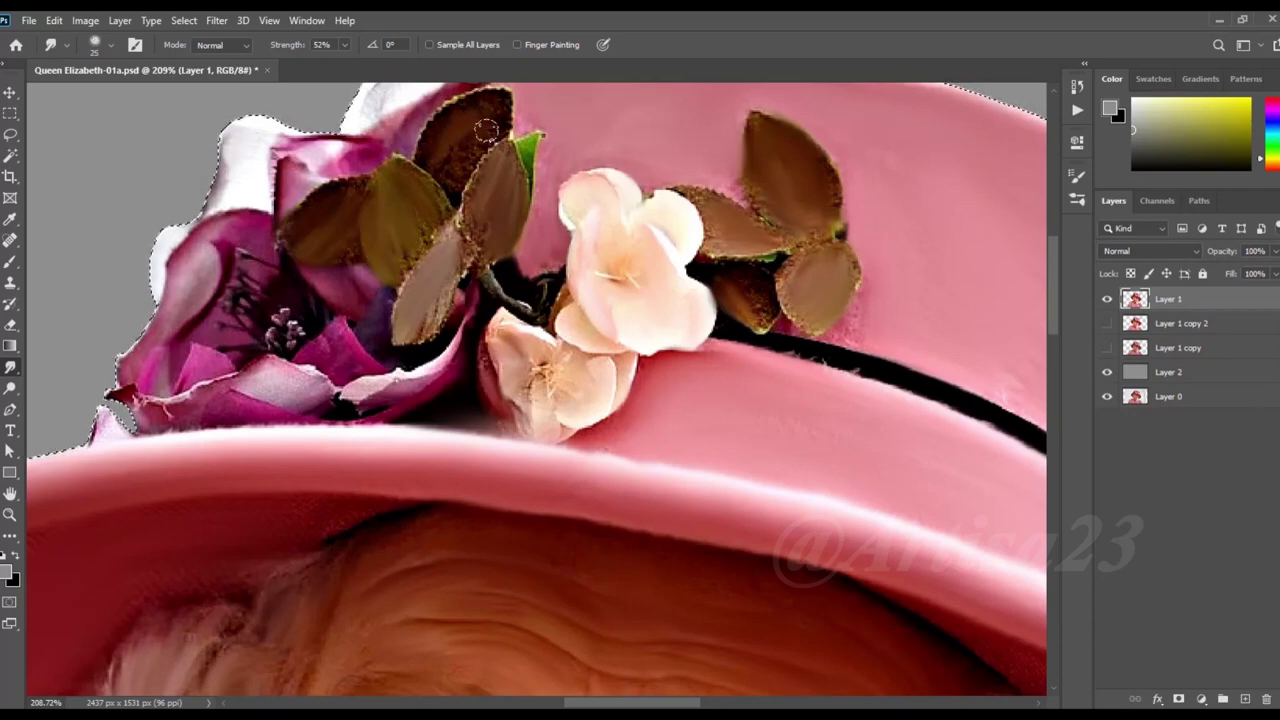
scroll(443, 402, "down", 3)
scroll(437, 347, "up", 3)
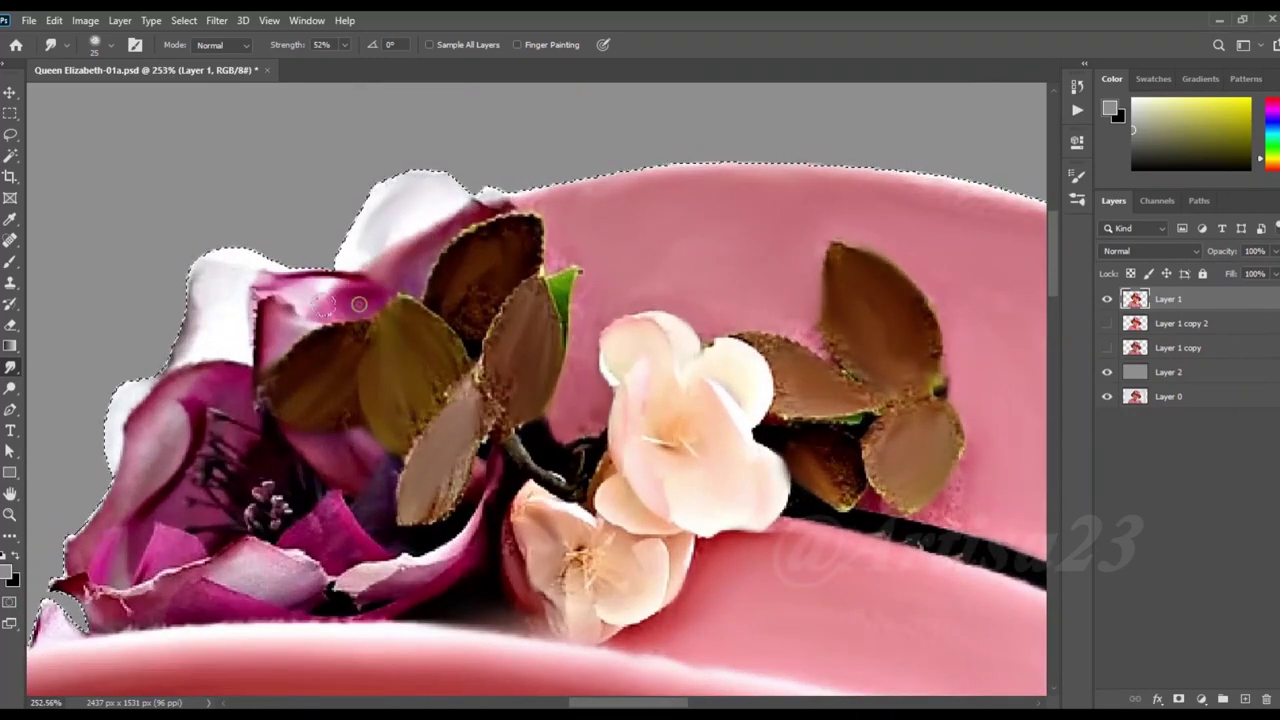
Step: Smooth the magenta flower's upper-left petal and left edge, then review the whole portrait
mouse_move(264, 290)
left_mouse_down()
mouse_move(206, 271)
mouse_move(197, 380)
mouse_move(267, 340)
left_mouse_up()
left_click_drag(140, 560, 189, 362)
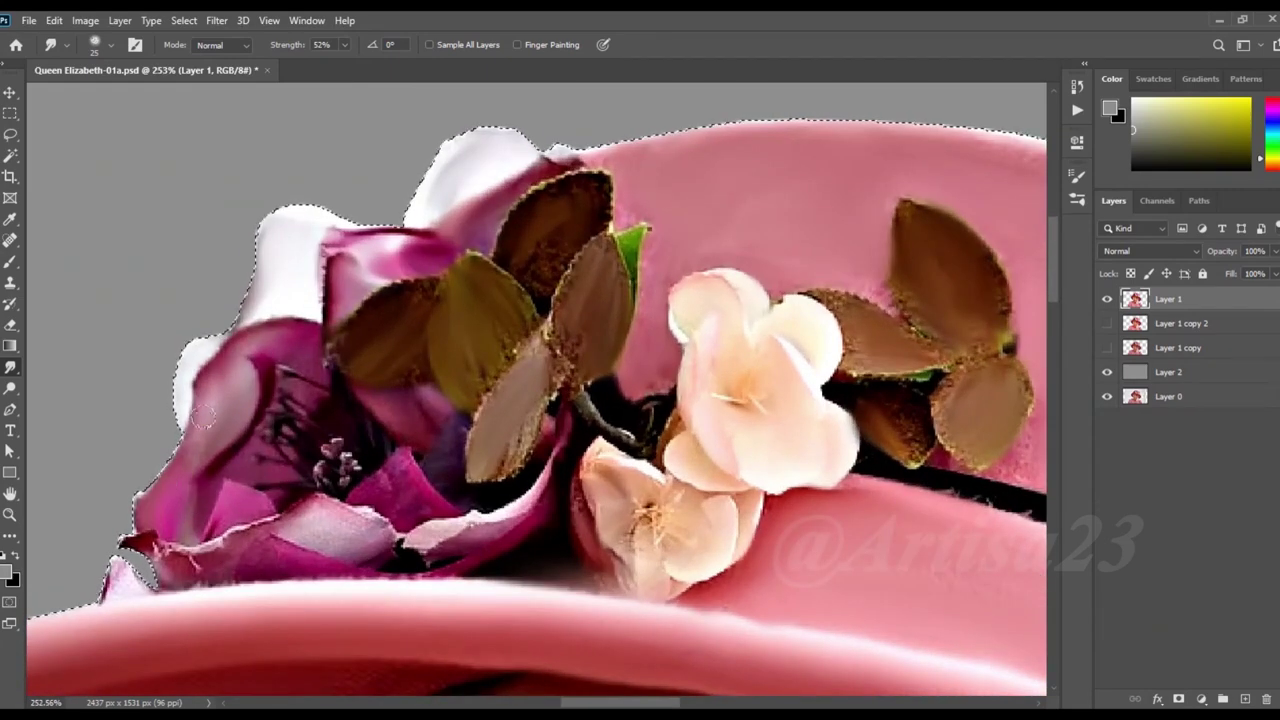
scroll(189, 362, "down", 2)
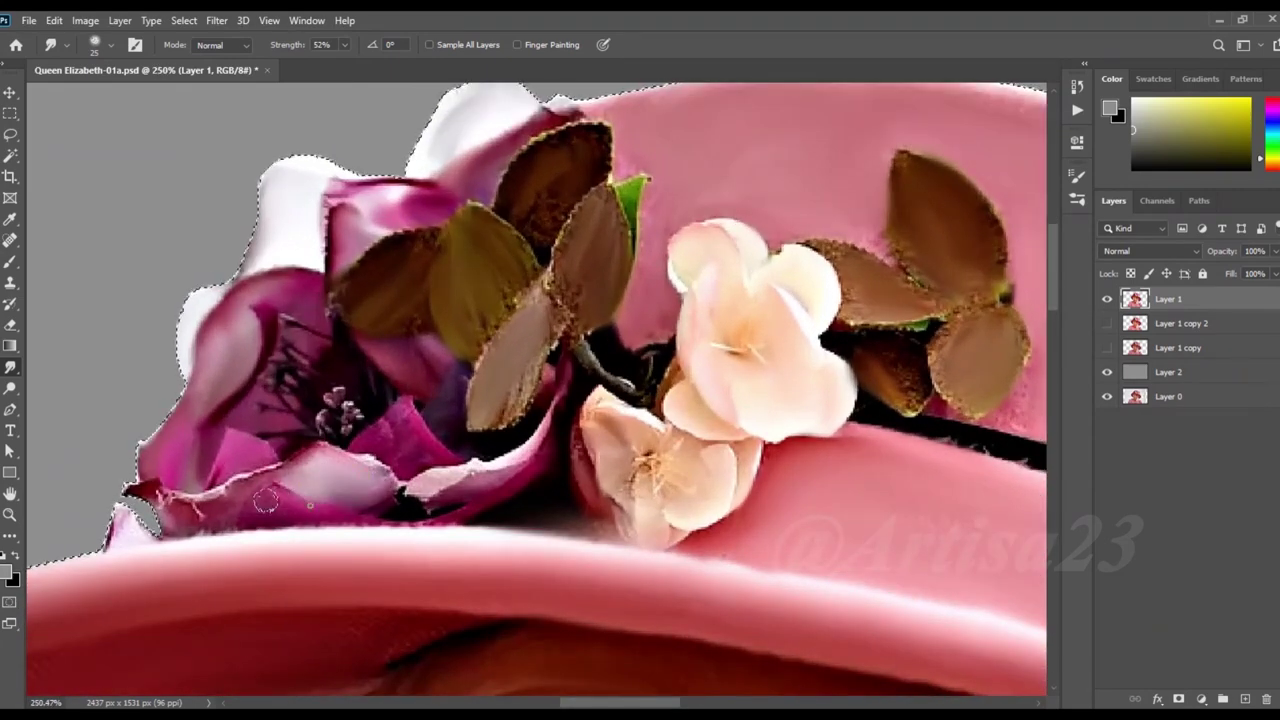
scroll(190, 515, "down", 2)
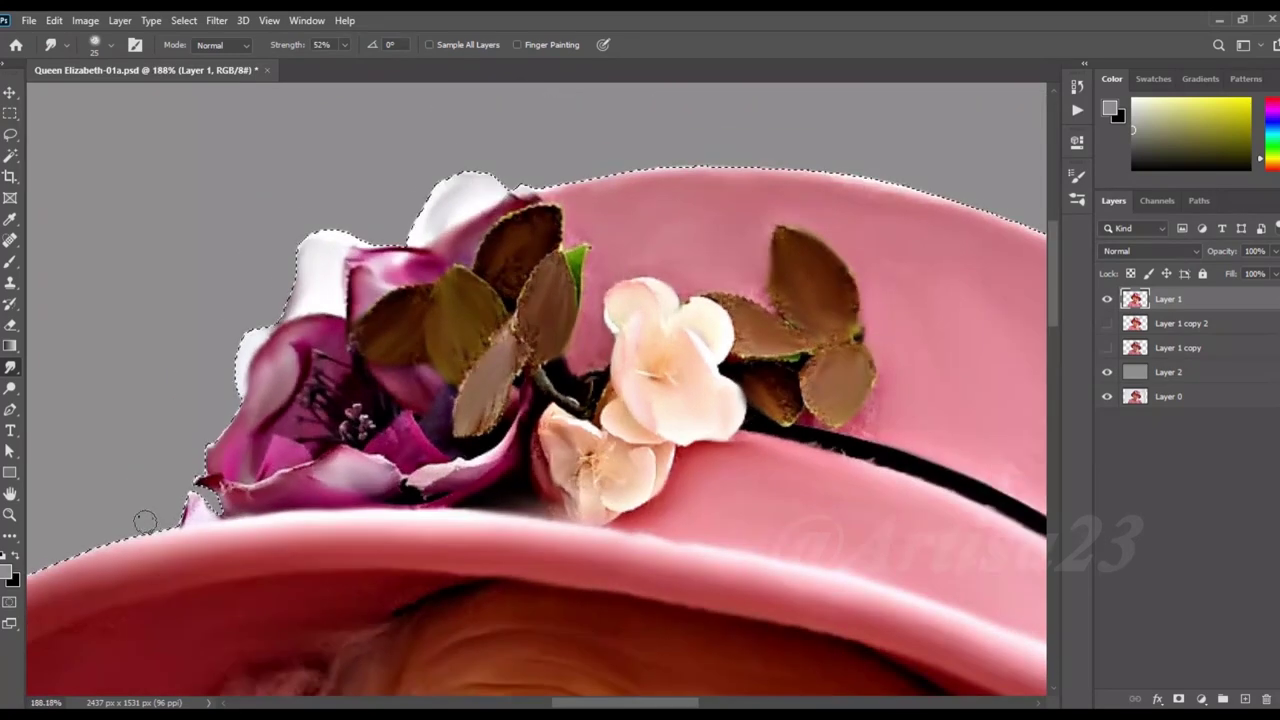
scroll(500, 450, "down", 2)
scroll(503, 460, "up", 2)
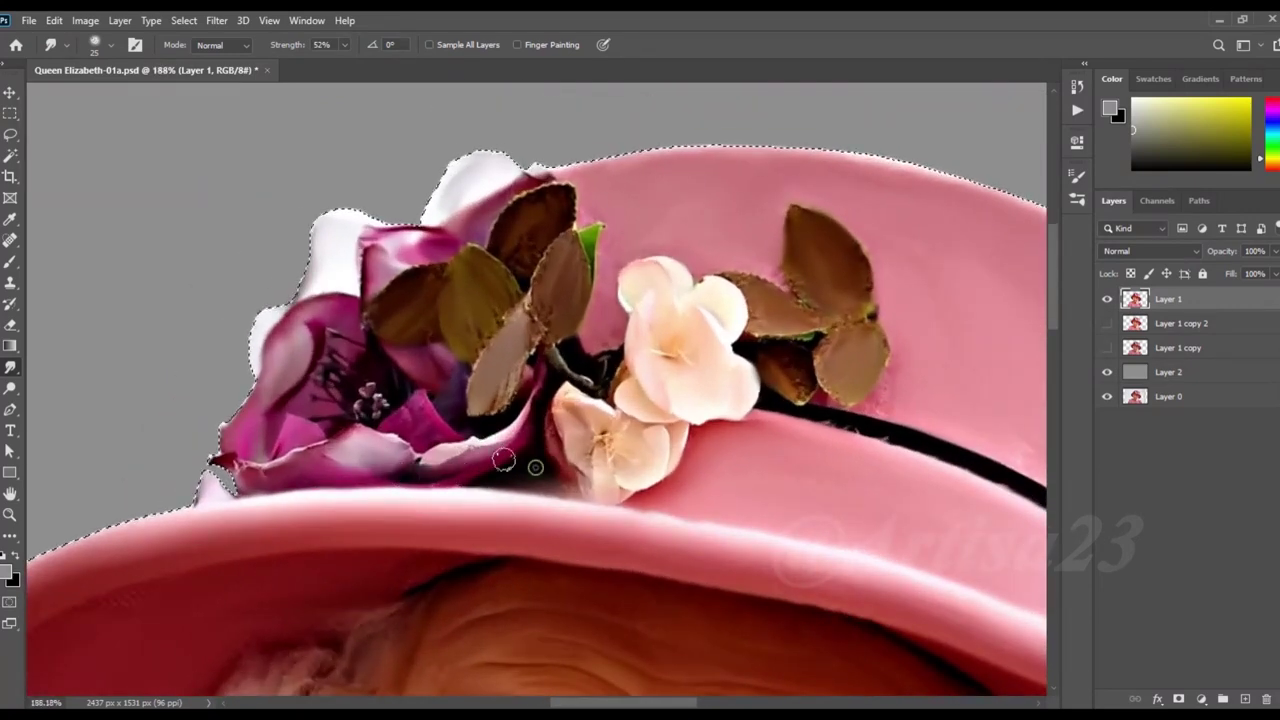
scroll(656, 362, "up", 1)
scroll(656, 362, "up", 2)
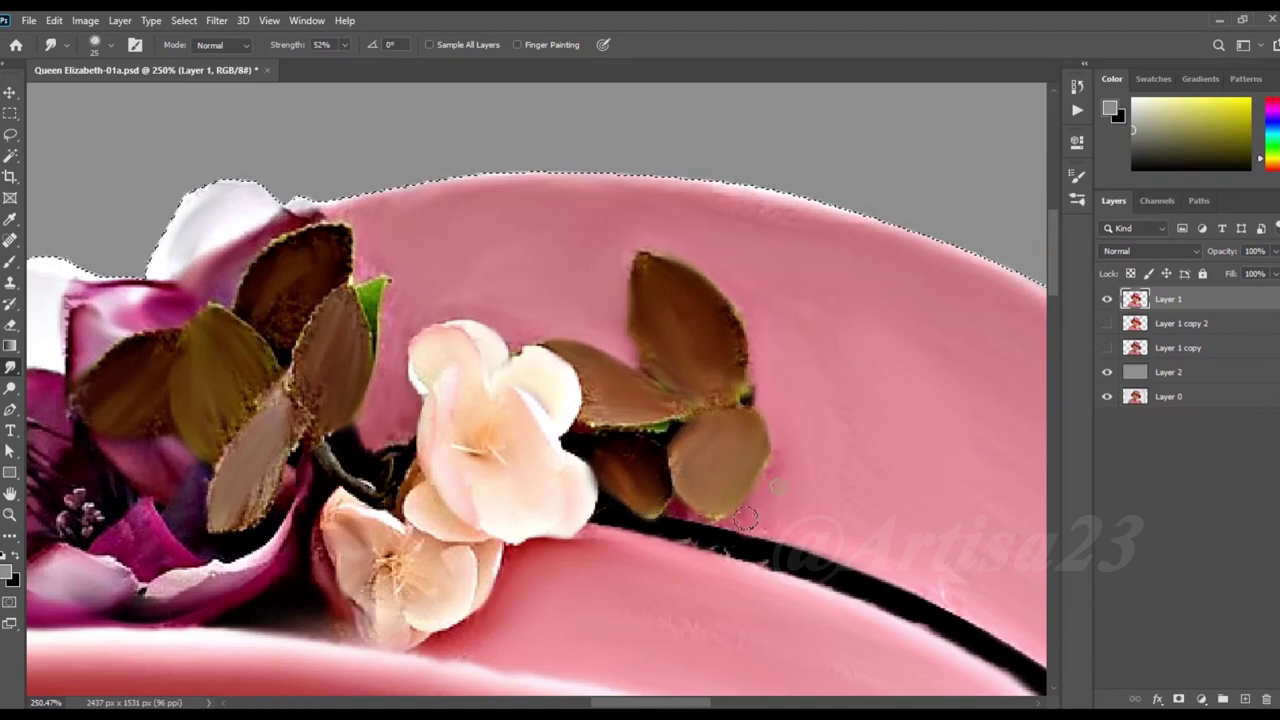
scroll(338, 259, "down", 2)
scroll(338, 259, "down", 3)
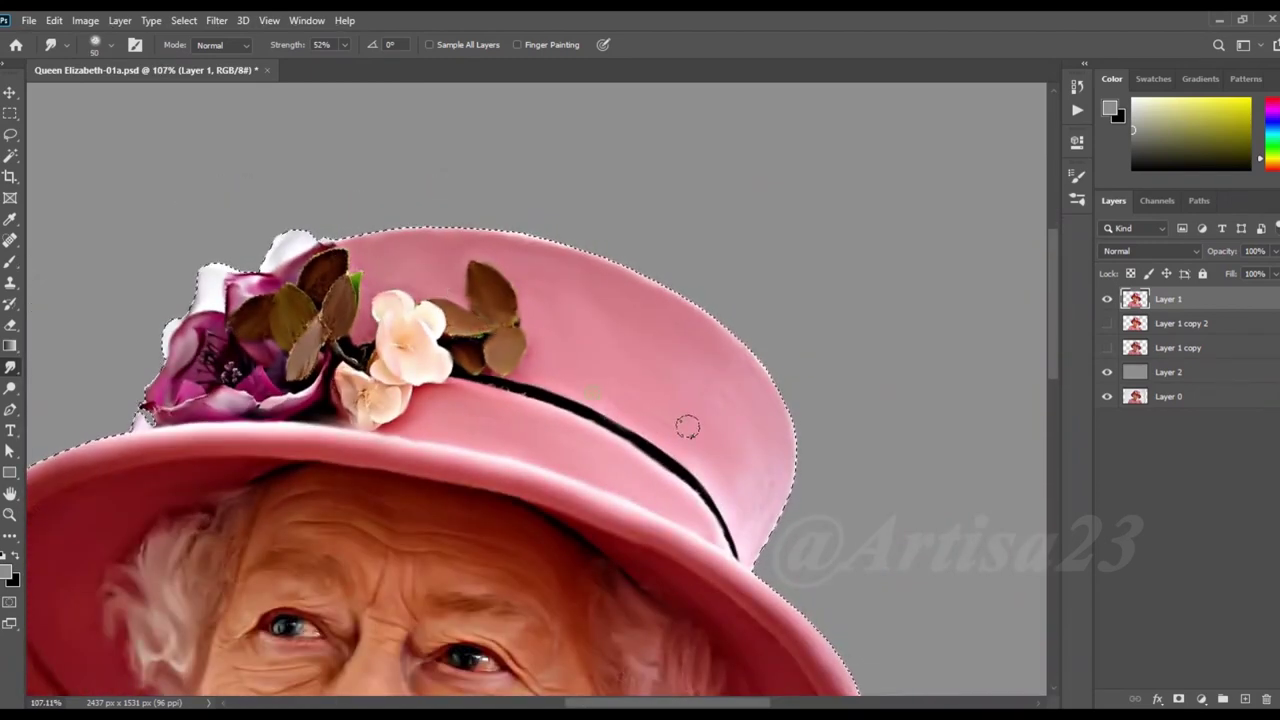
scroll(545, 302, "down", 4)
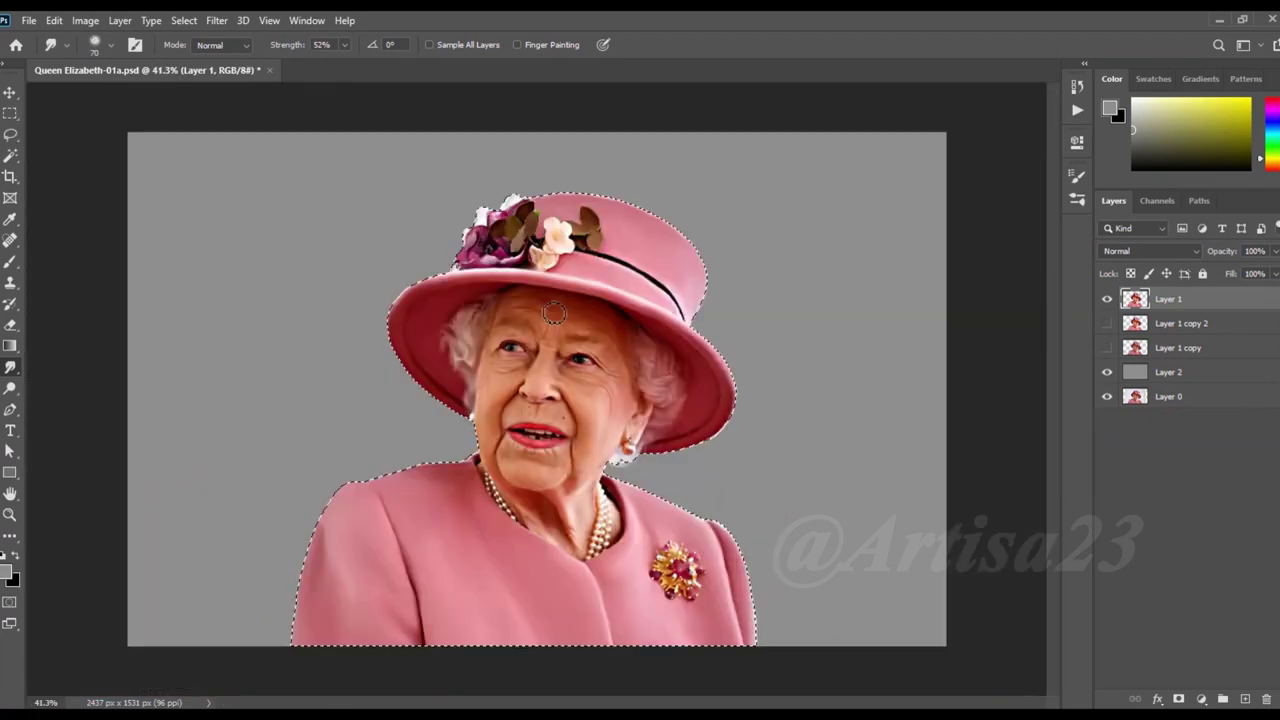
Step: Clear the figure selection, marquee then drop a bottom strip, save, and smudge the coat's lower edge
key("ctrl+d")
scroll(548, 314, "down", 1)
key("m")
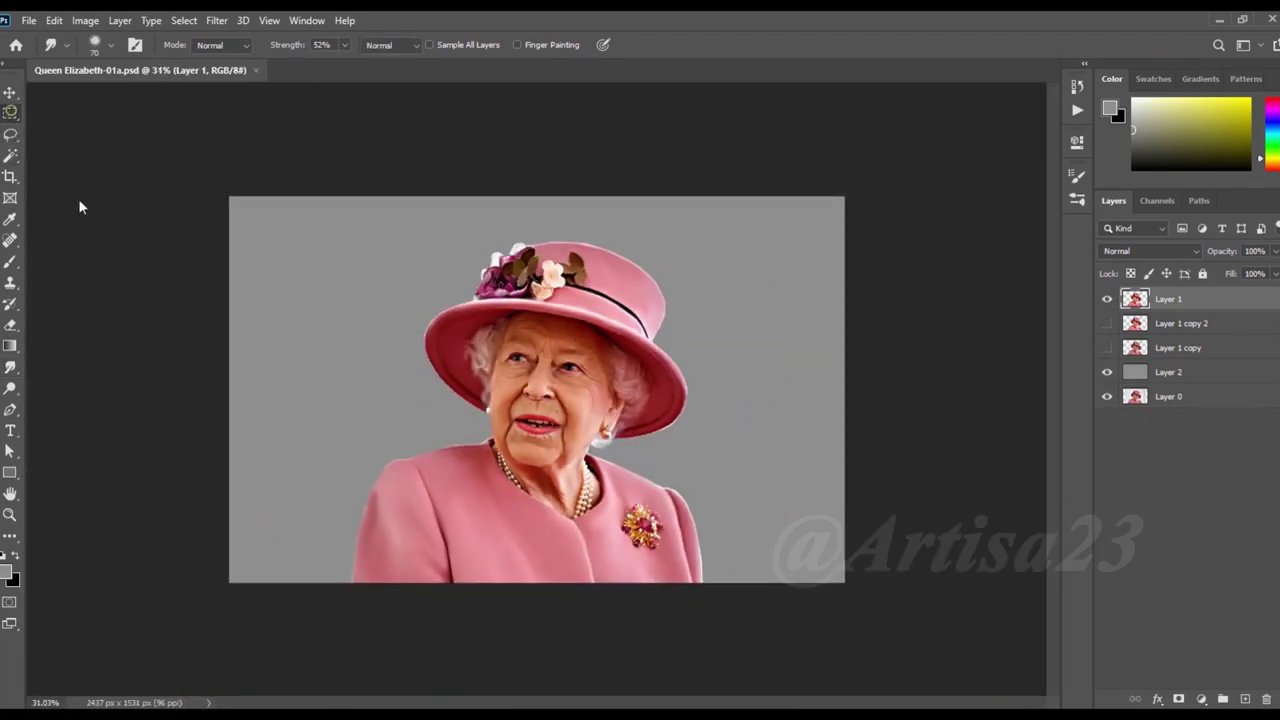
left_click_drag(332, 564, 766, 654)
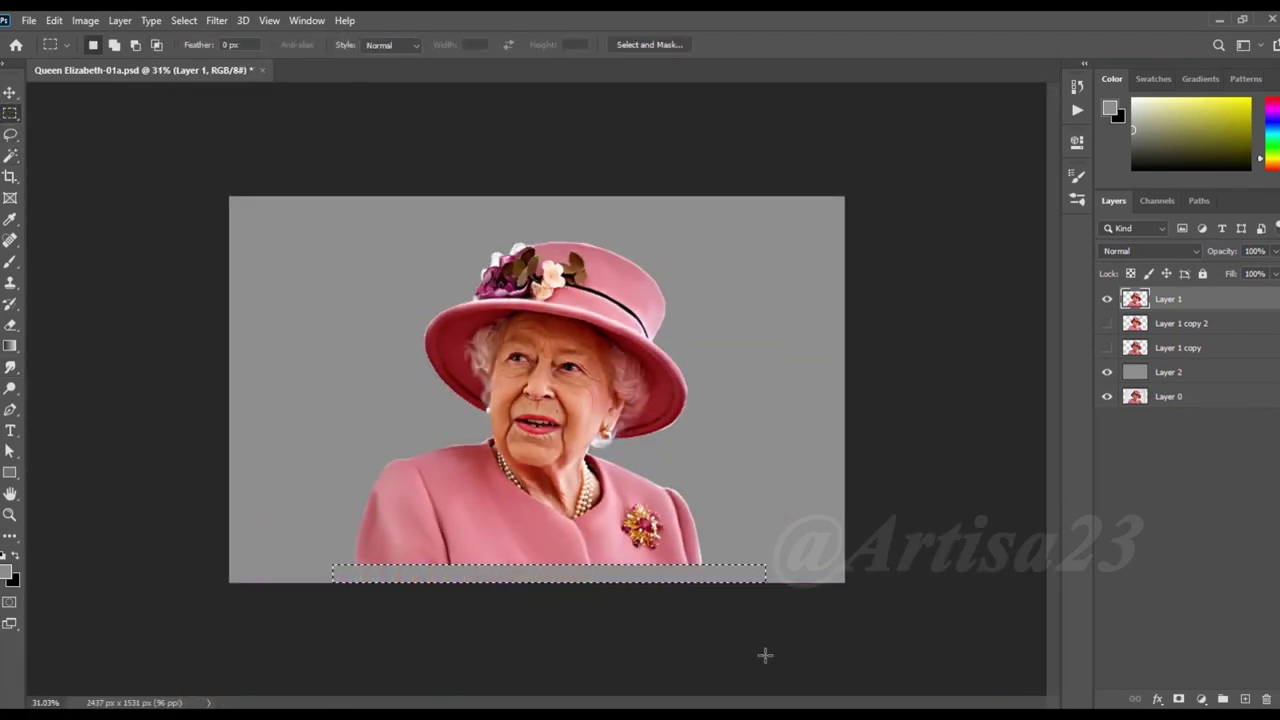
key("ctrl+d")
key("ctrl+s")
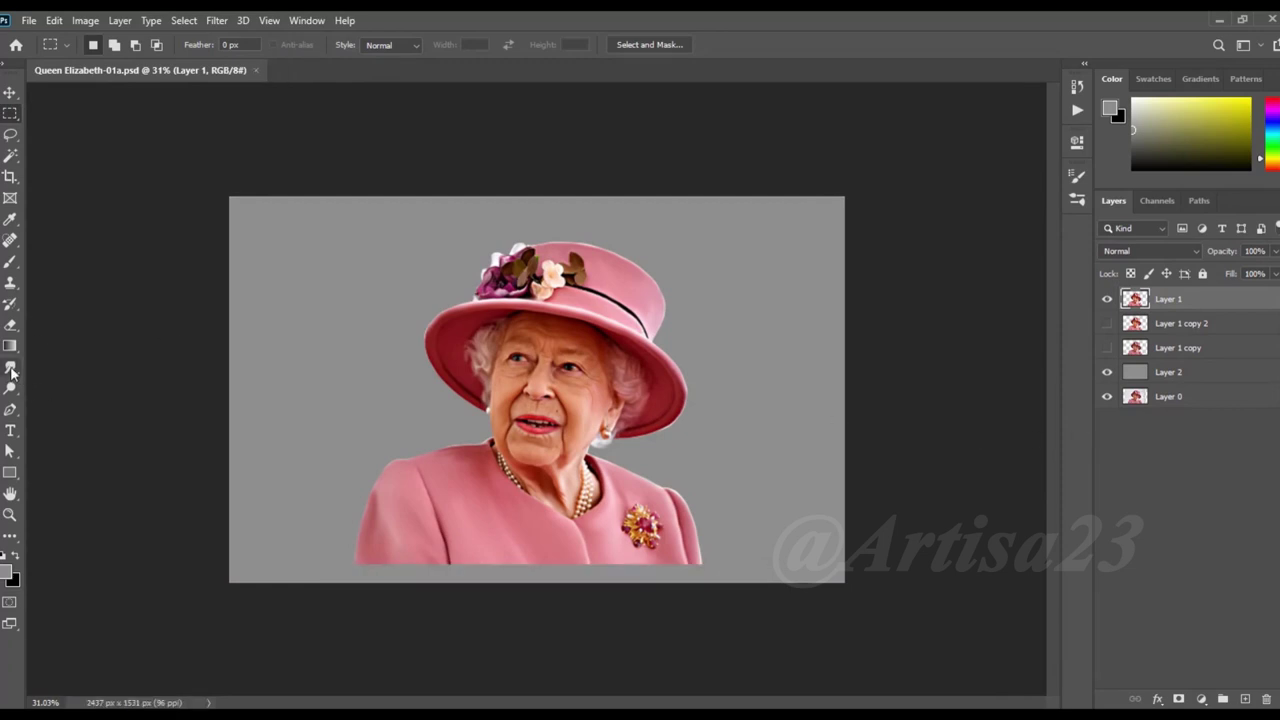
left_click(10, 367)
scroll(599, 626, "up", 3)
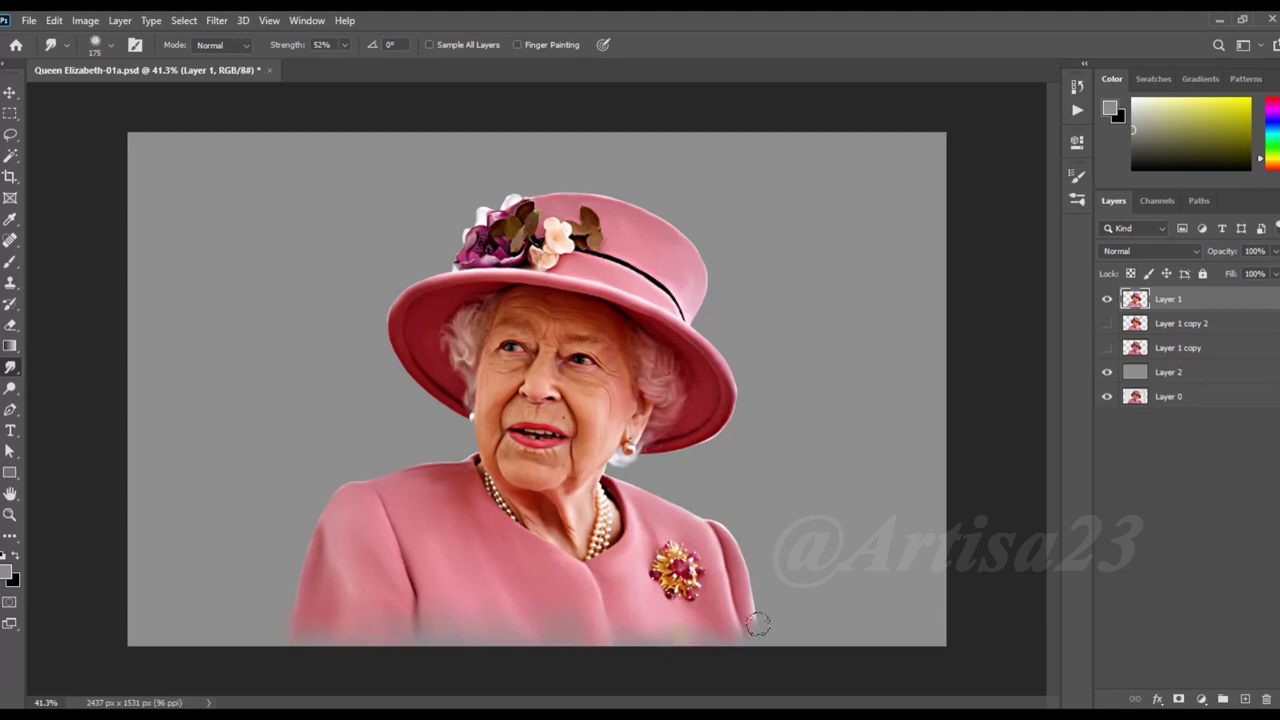
scroll(580, 490, "down", 3)
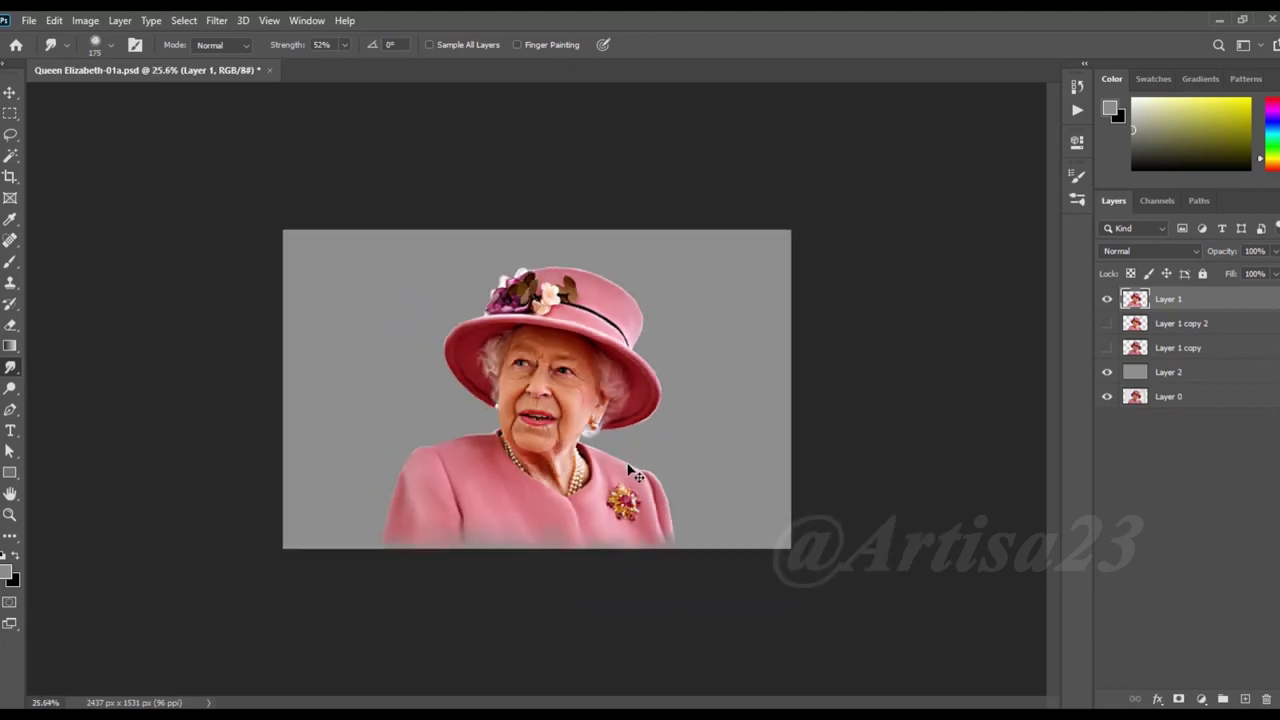
Step: Crop the canvas wider on both sides to 2587 px
scroll(543, 389, "up", 1)
scroll(537, 378, "down", 1)
key("c")
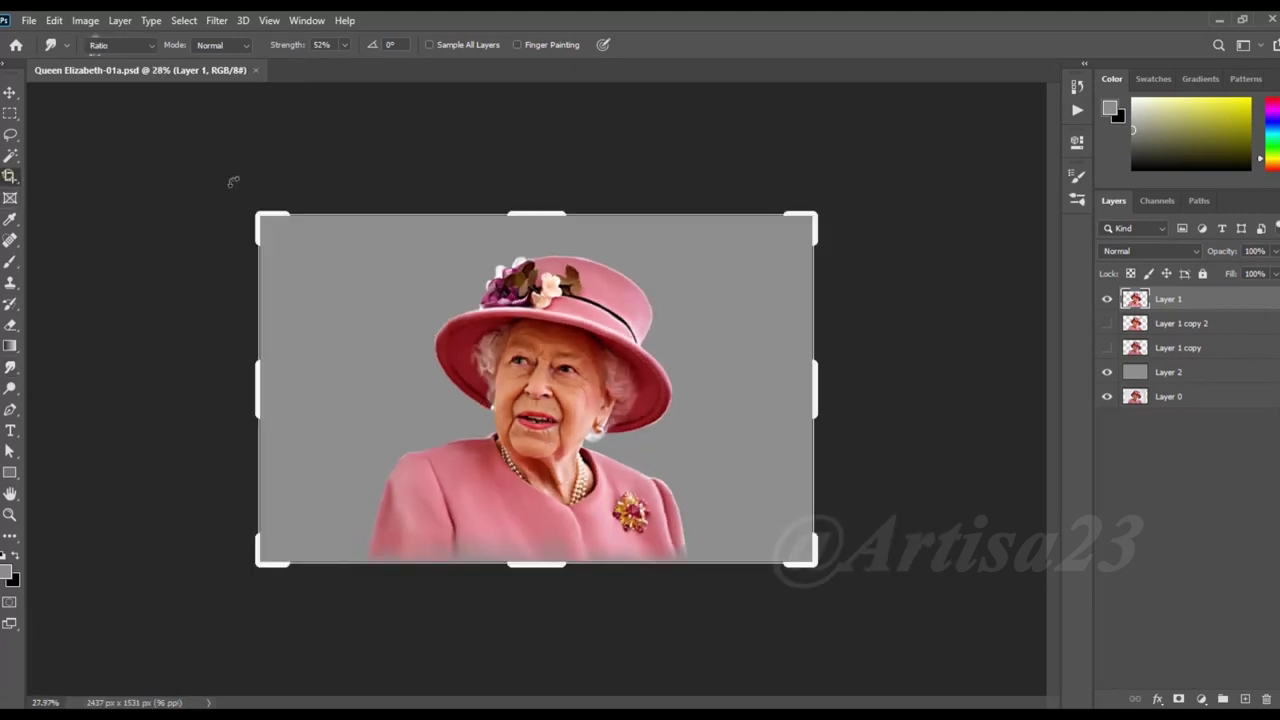
left_click_drag(818, 388, 832, 388)
key("Return")
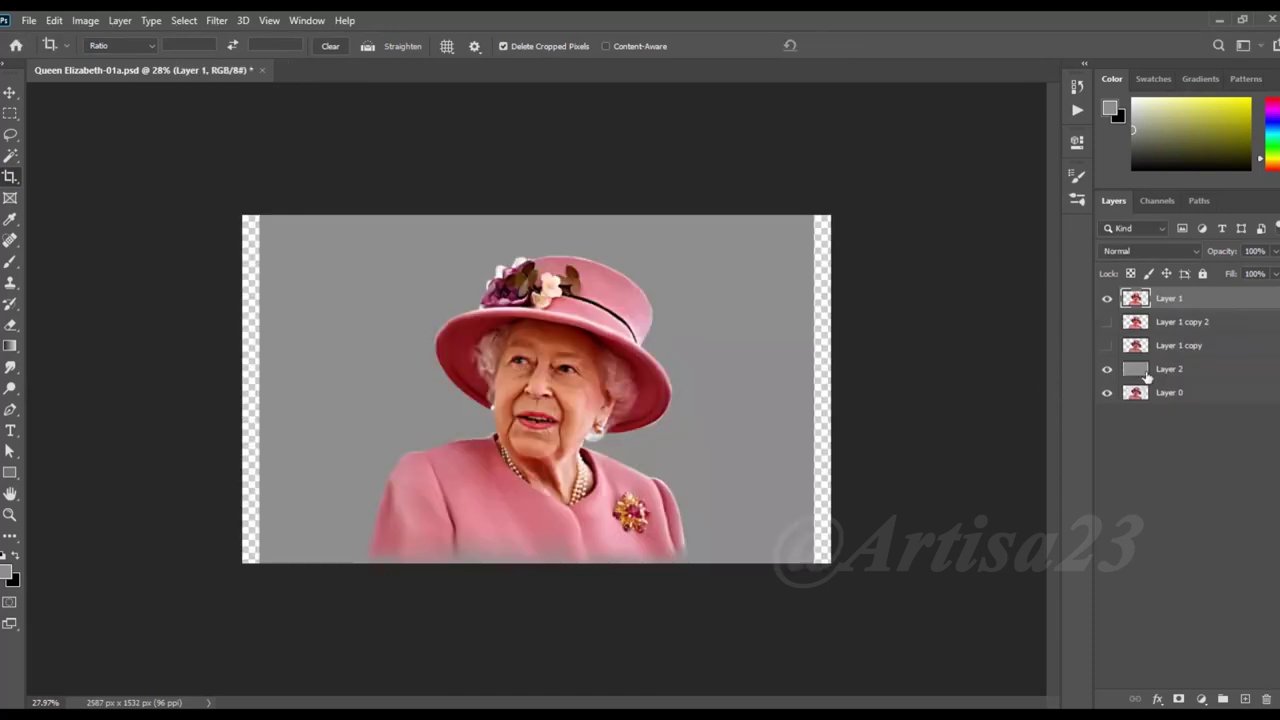
Step: Fill the new side strips with grey, move that layer under Layer 1, and add Layer 3
left_click(1155, 373)
key("alt+BackSpace")
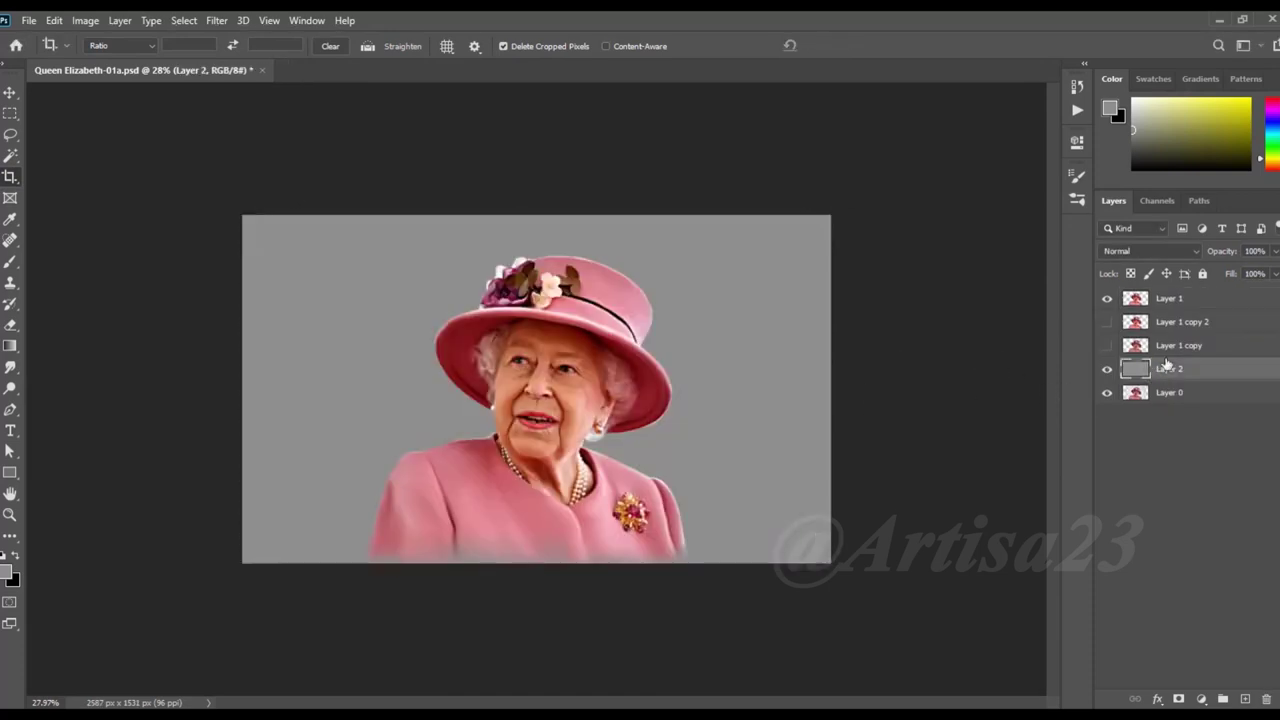
left_click_drag(1178, 370, 1170, 312)
left_click(1245, 698)
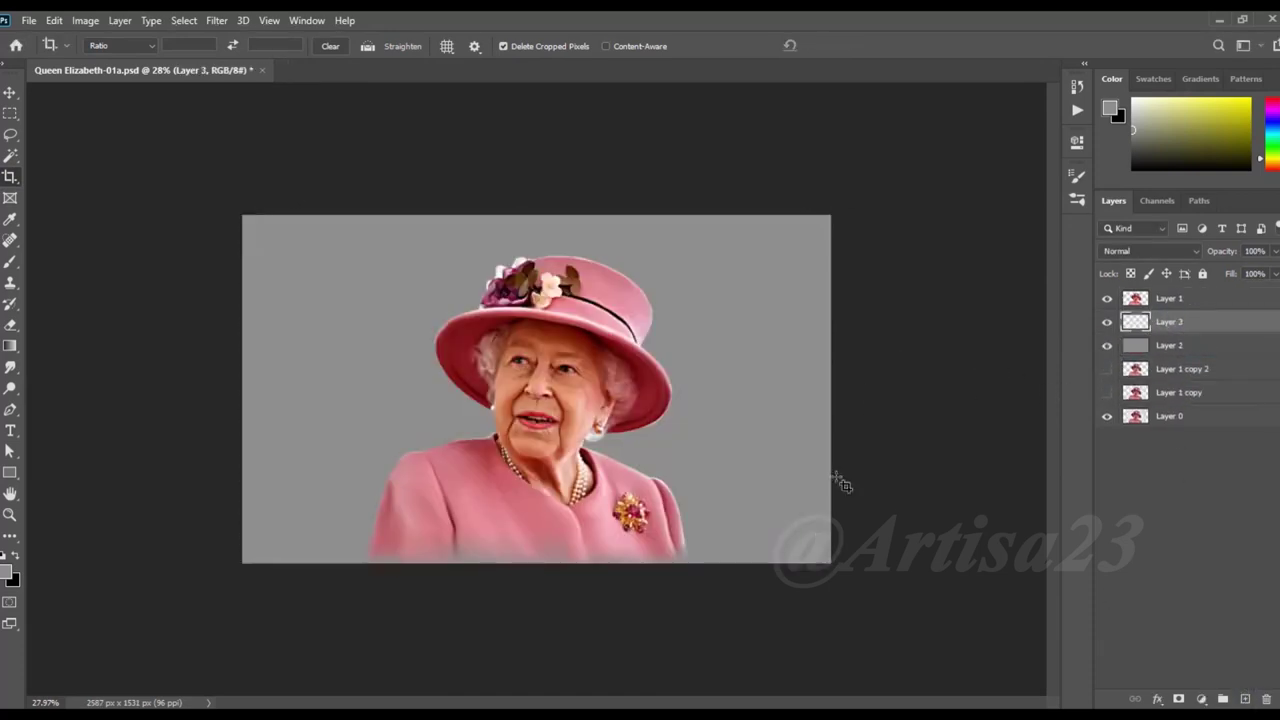
scroll(718, 388, "down", 1)
scroll(745, 371, "up", 1)
Step: Choose the Artisa23 textured background brush preset
left_click(10, 261)
left_click(131, 45)
left_click(859, 169)
scroll(921, 478, "down", 3)
scroll(915, 482, "down", 3)
scroll(905, 487, "down", 3)
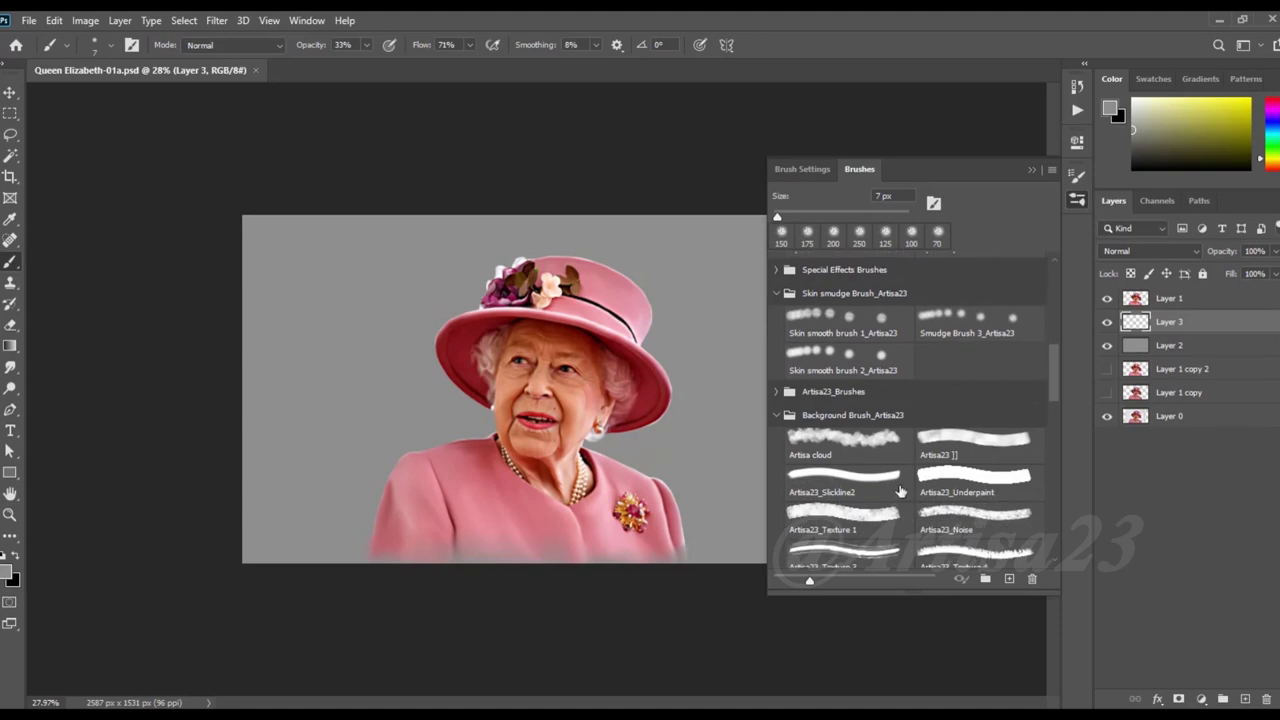
left_click(965, 447)
left_click(1032, 169)
scroll(705, 387, "up", 1)
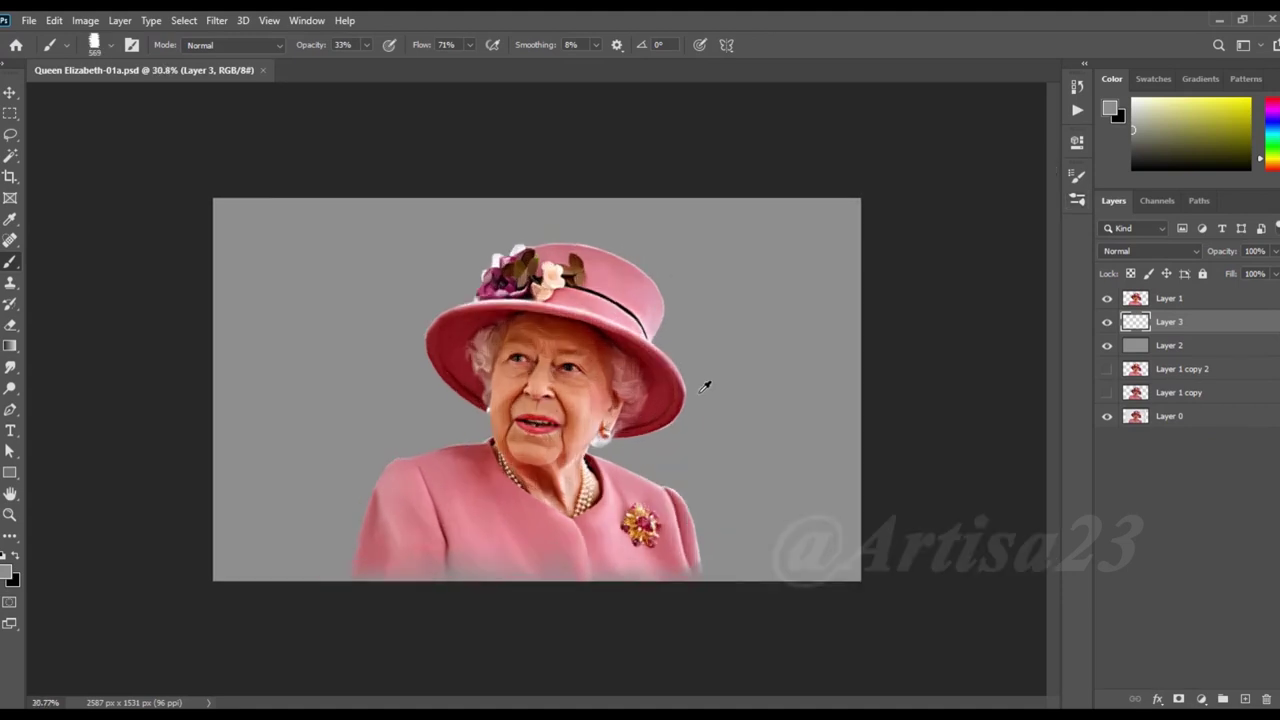
Step: Paint dark-red, pale-pink and near-white strokes on Layer 3 at 65% opacity, then pick light blue 99bac8
left_click(645, 418, "alt")
mouse_move(634, 409)
left_mouse_down()
mouse_move(640, 470)
mouse_move(700, 480)
mouse_move(690, 390)
left_mouse_up()
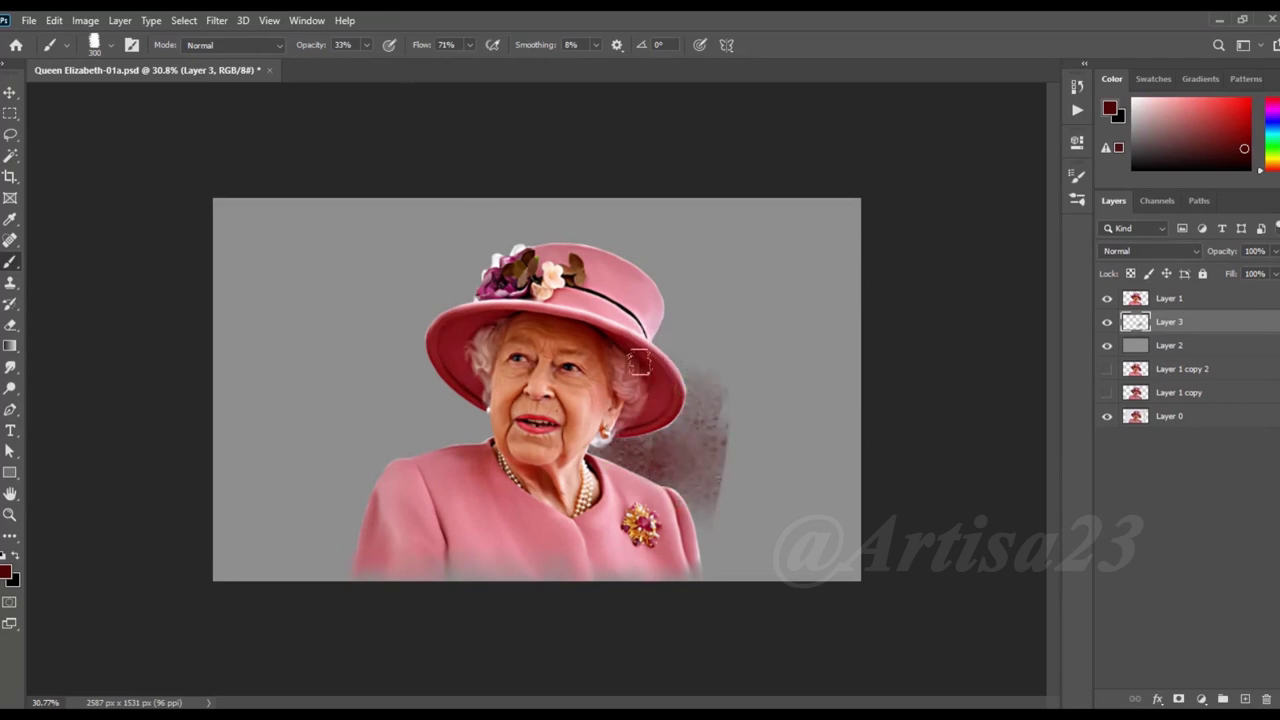
left_click_drag(640, 337, 720, 440)
left_click(640, 320, "alt")
mouse_move(690, 277)
left_mouse_down()
mouse_move(676, 366)
mouse_move(660, 300)
mouse_move(600, 230)
mouse_move(430, 300)
mouse_move(472, 368)
mouse_move(440, 440)
mouse_move(366, 403)
mouse_move(400, 315)
left_mouse_up()
left_click(604, 432, "alt")
left_click(538, 422, "alt")
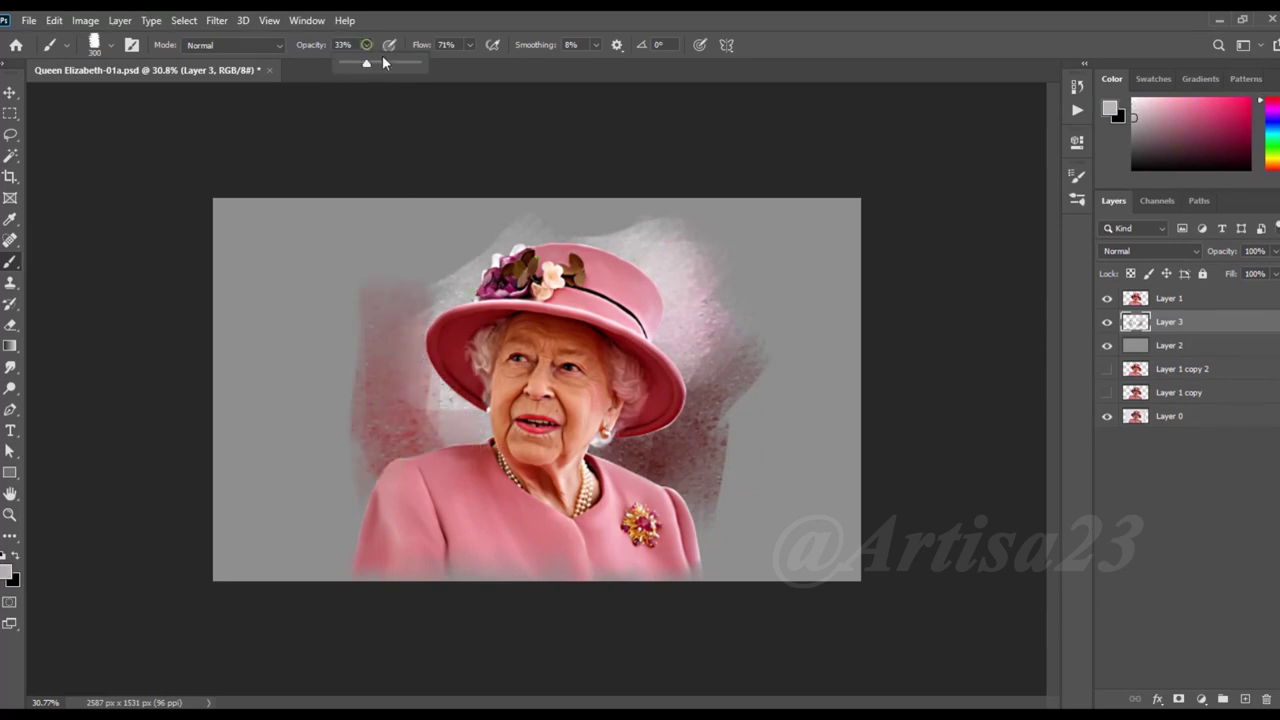
mouse_move(472, 263)
left_mouse_down()
mouse_move(440, 234)
mouse_move(484, 236)
left_mouse_up()
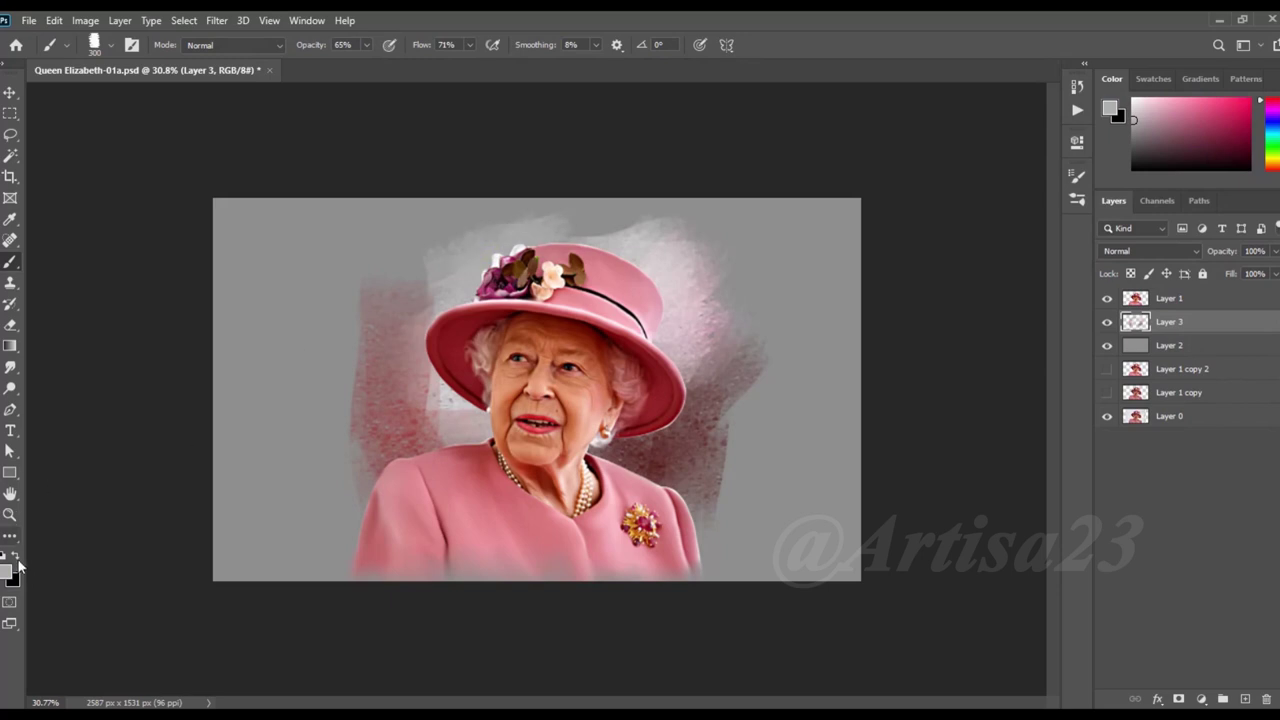
left_click(8, 571)
Step: Paint light blue #99bac8 left of the hat and sampled pink strokes right of it
type("99bac8")
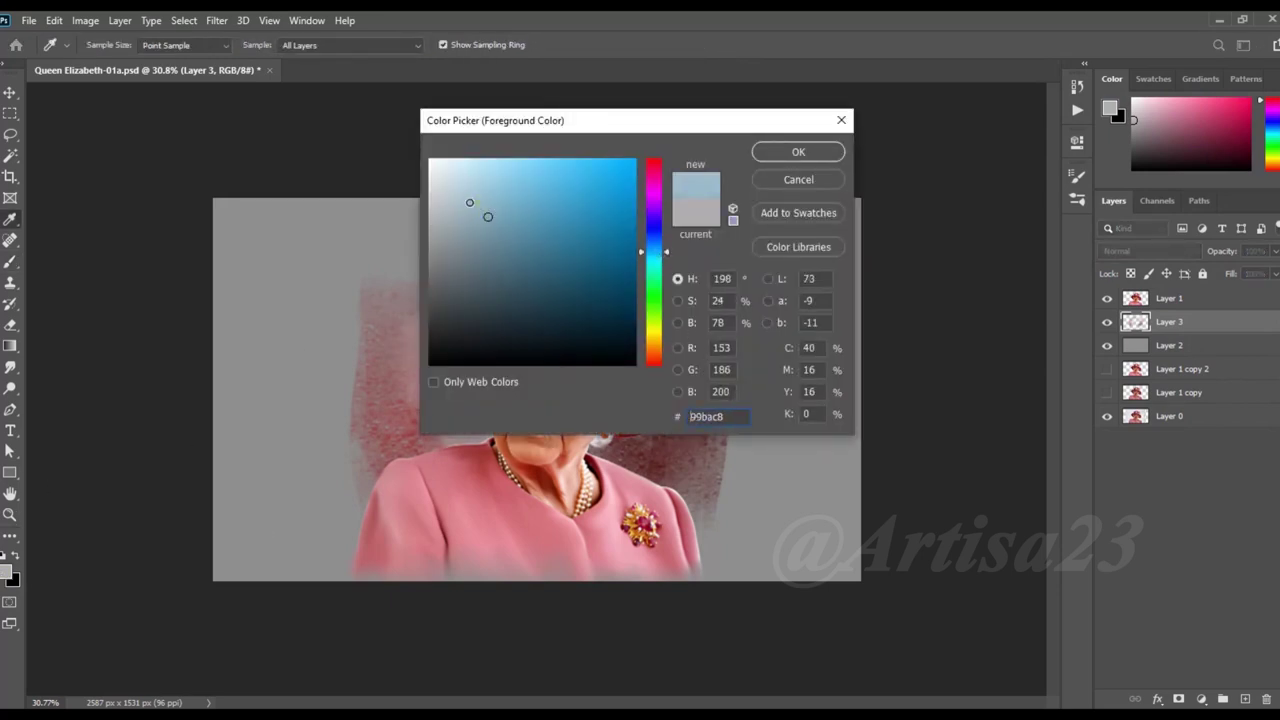
left_click(822, 153)
mouse_move(455, 262)
left_mouse_down()
mouse_move(400, 350)
mouse_move(349, 314)
mouse_move(434, 400)
left_mouse_up()
left_click(697, 488, "alt")
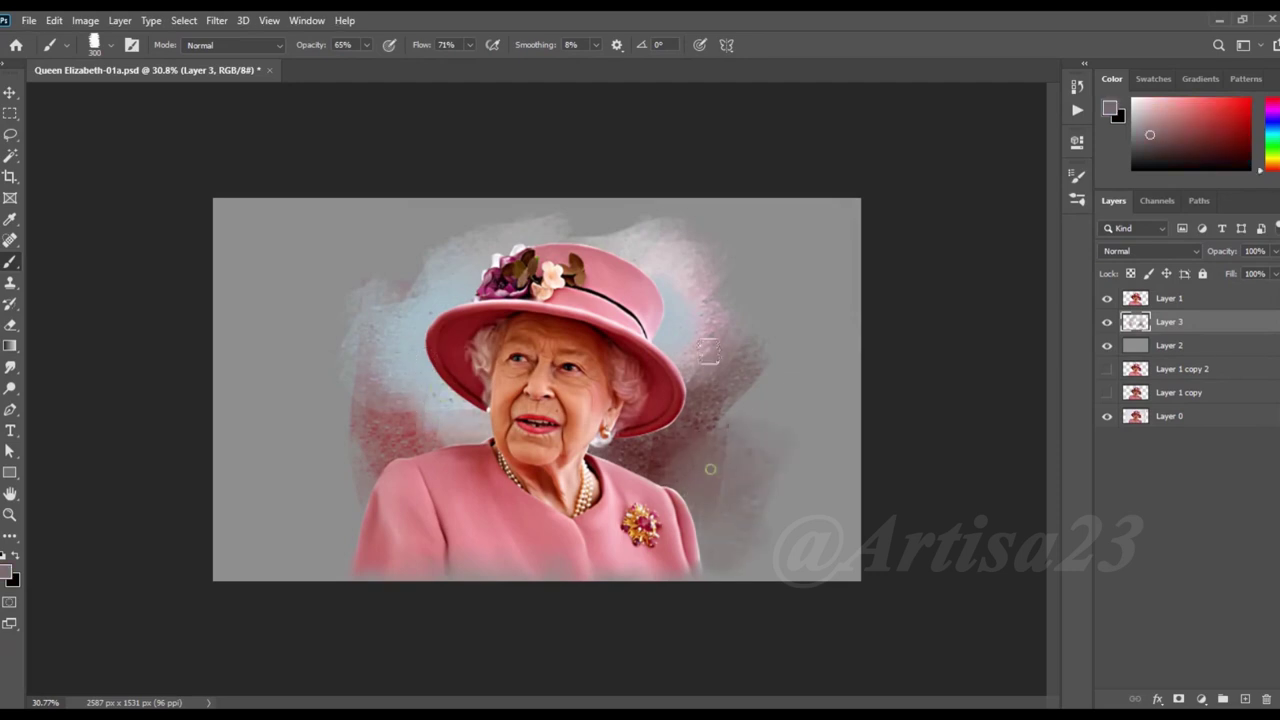
left_click(665, 440, "alt")
left_click(735, 327, "alt")
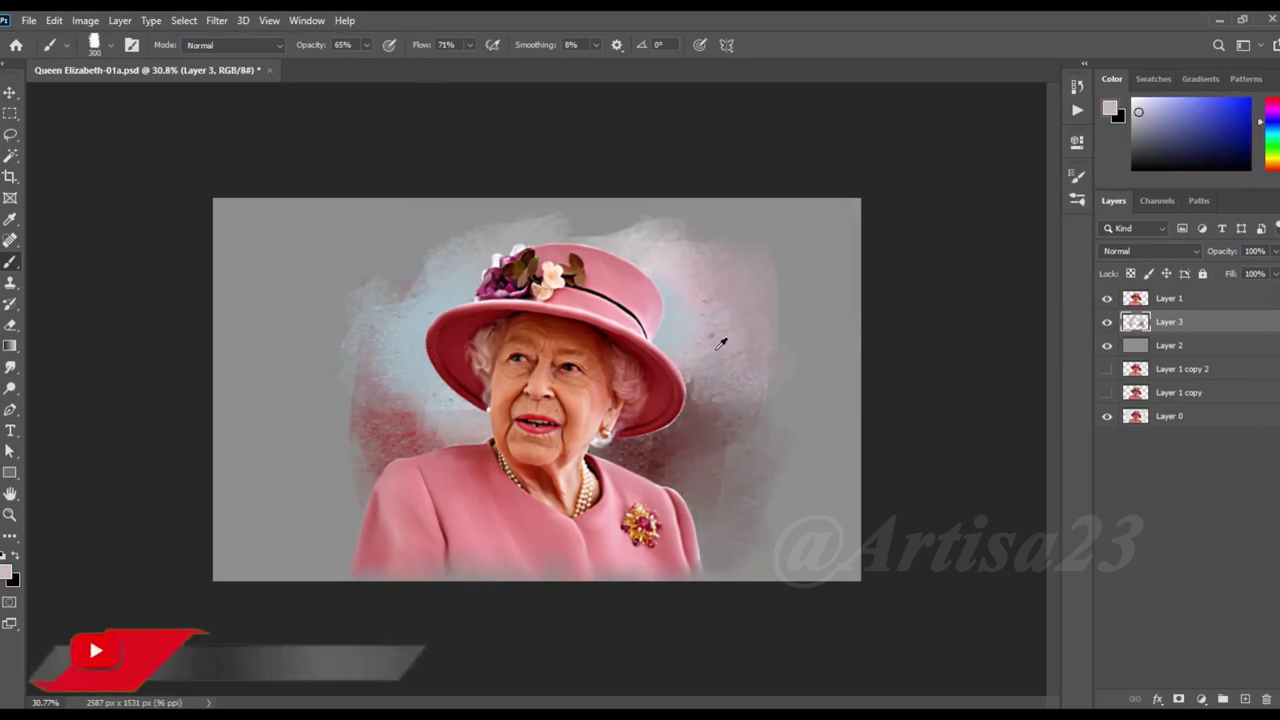
left_click_drag(700, 300, 665, 365)
left_click(675, 274, "alt")
left_click(697, 405, "alt")
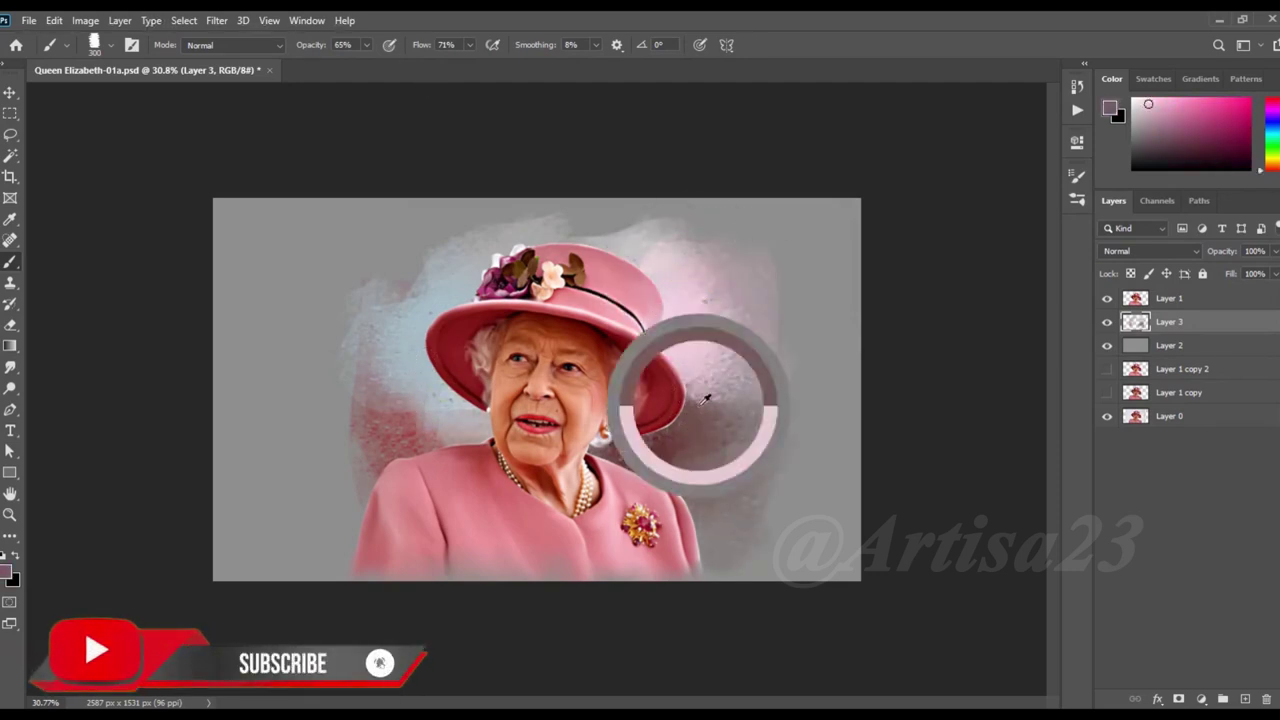
Step: Paint light blue strokes above the hat flowers and beside the Queen's face
left_click(9, 572)
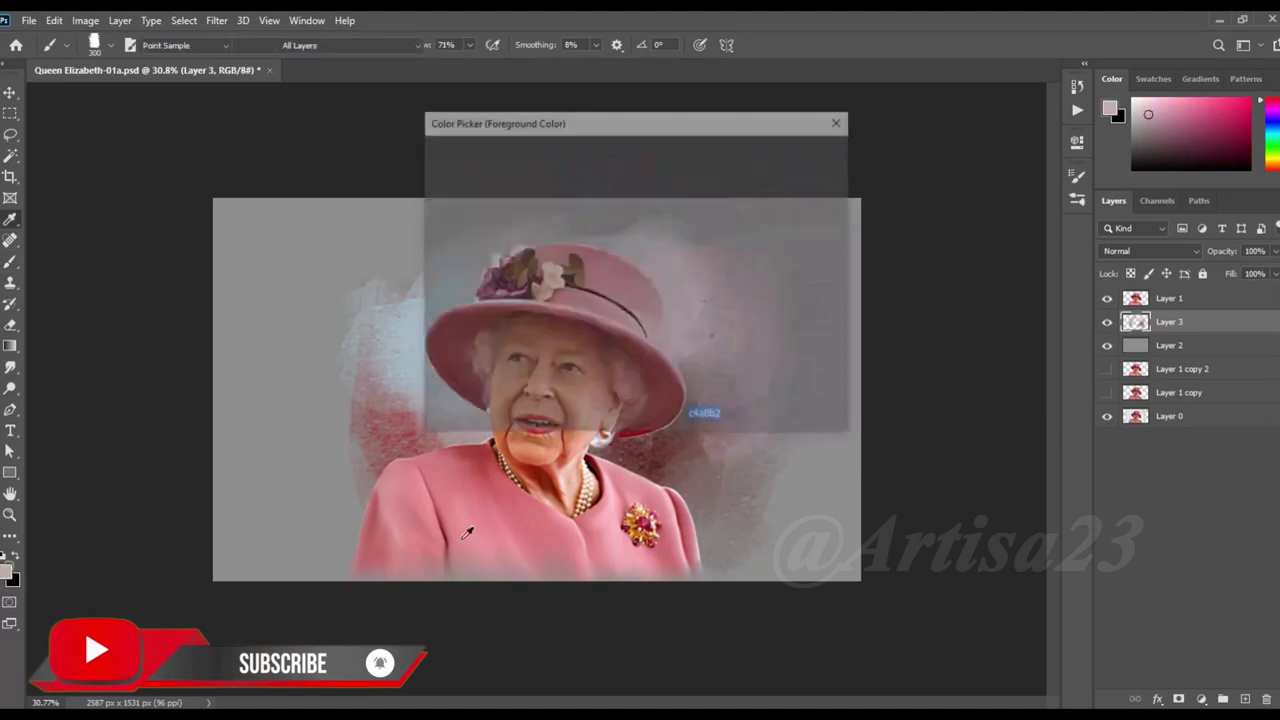
left_click(380, 320)
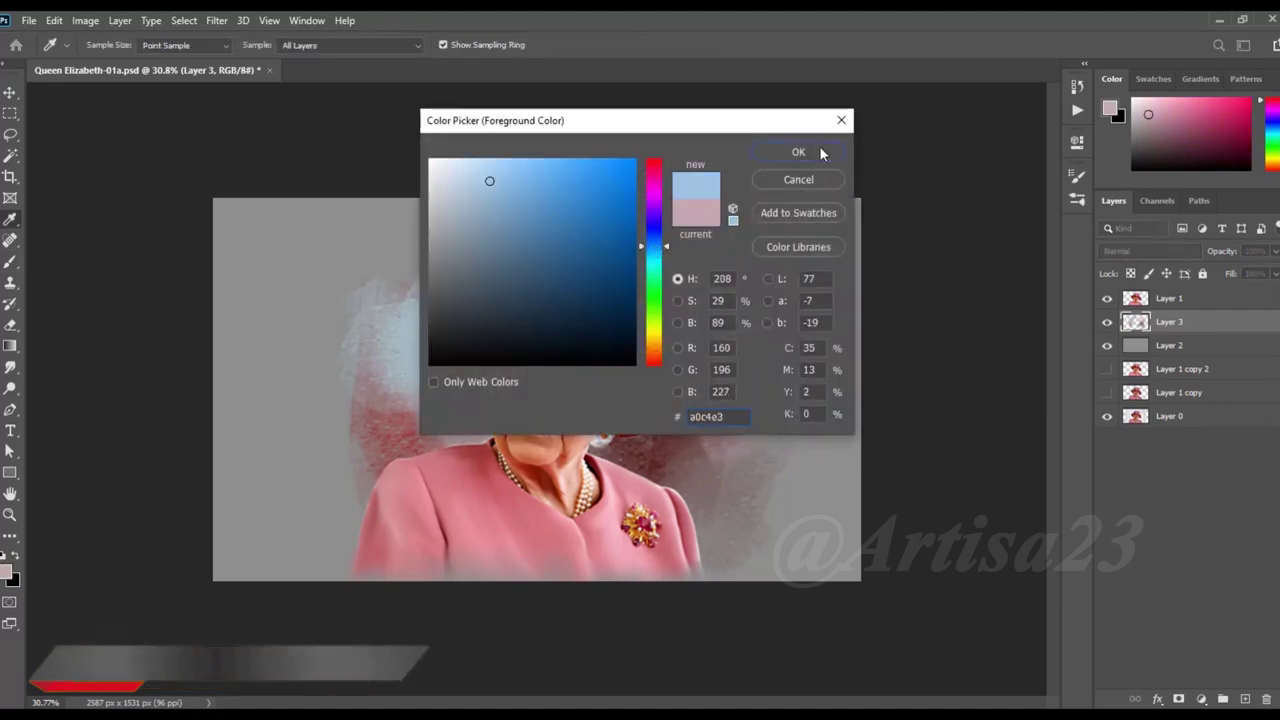
left_click(810, 152)
left_click_drag(469, 254, 517, 266)
mouse_move(628, 378)
left_mouse_down()
mouse_move(745, 415)
mouse_move(704, 442)
left_mouse_up()
left_click_drag(648, 403, 740, 480)
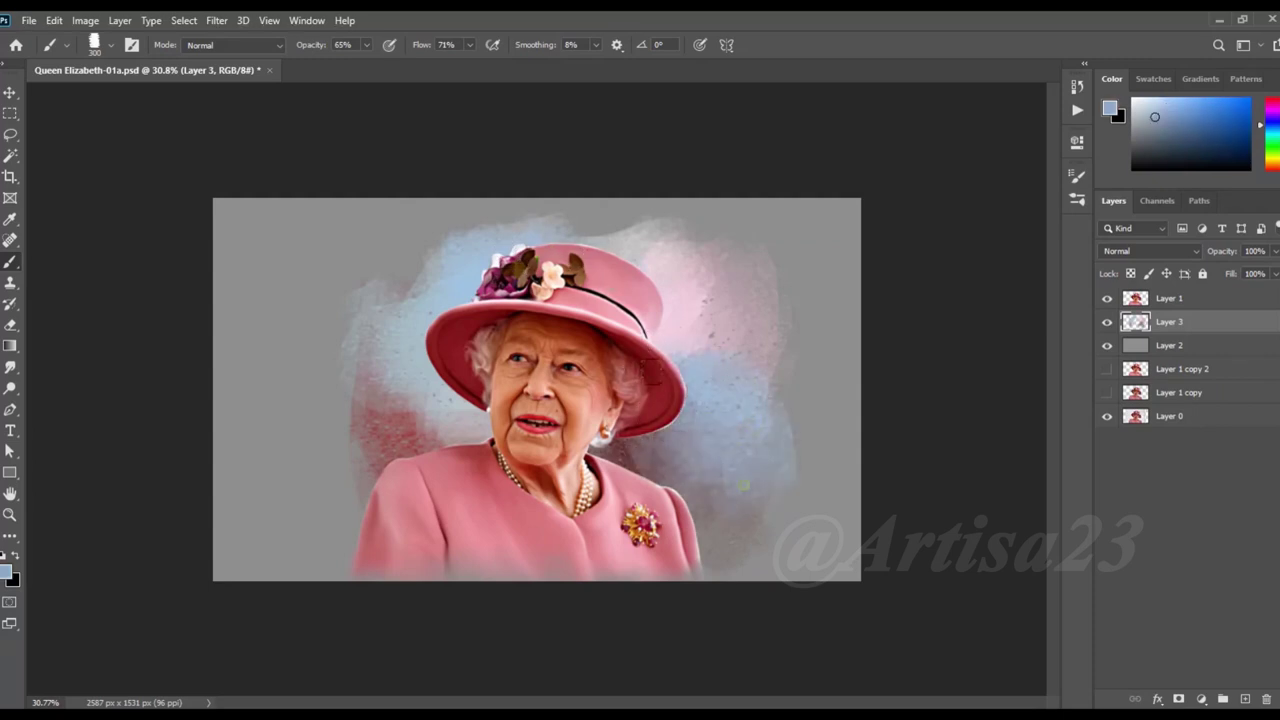
Step: Add a dark red haze left of the shoulder and light pink strokes across the top
left_click(663, 367, "alt")
left_click_drag(640, 460, 437, 400)
left_click(480, 268, "alt")
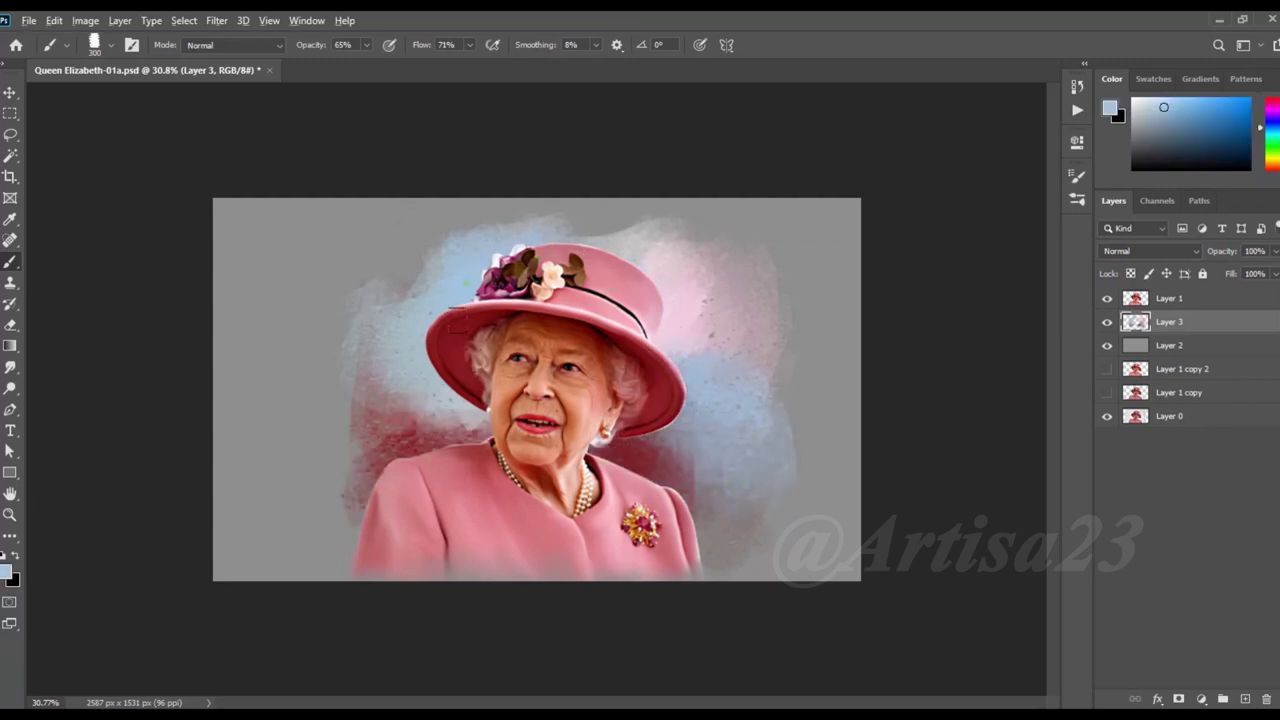
mouse_move(354, 314)
left_mouse_down()
mouse_move(425, 245)
mouse_move(491, 214)
mouse_move(600, 223)
mouse_move(670, 285)
left_mouse_up()
left_click(597, 308, "alt")
left_click(668, 236, "alt")
left_click(663, 240, "alt")
left_click_drag(663, 240, 474, 204)
Step: Paint reddish haze beside the coat and face, plus soft pink at lower left
left_click(474, 204, "alt")
left_click(438, 245, "alt")
left_click(371, 429, "alt")
mouse_move(371, 429)
left_mouse_down()
mouse_move(403, 452)
mouse_move(357, 491)
mouse_move(345, 540)
left_mouse_up()
mouse_move(690, 470)
left_mouse_down()
mouse_move(760, 455)
mouse_move(700, 445)
left_mouse_up()
left_click(672, 440, "alt")
left_click(669, 309, "alt")
left_click(680, 350, "alt")
left_click(690, 380, "alt")
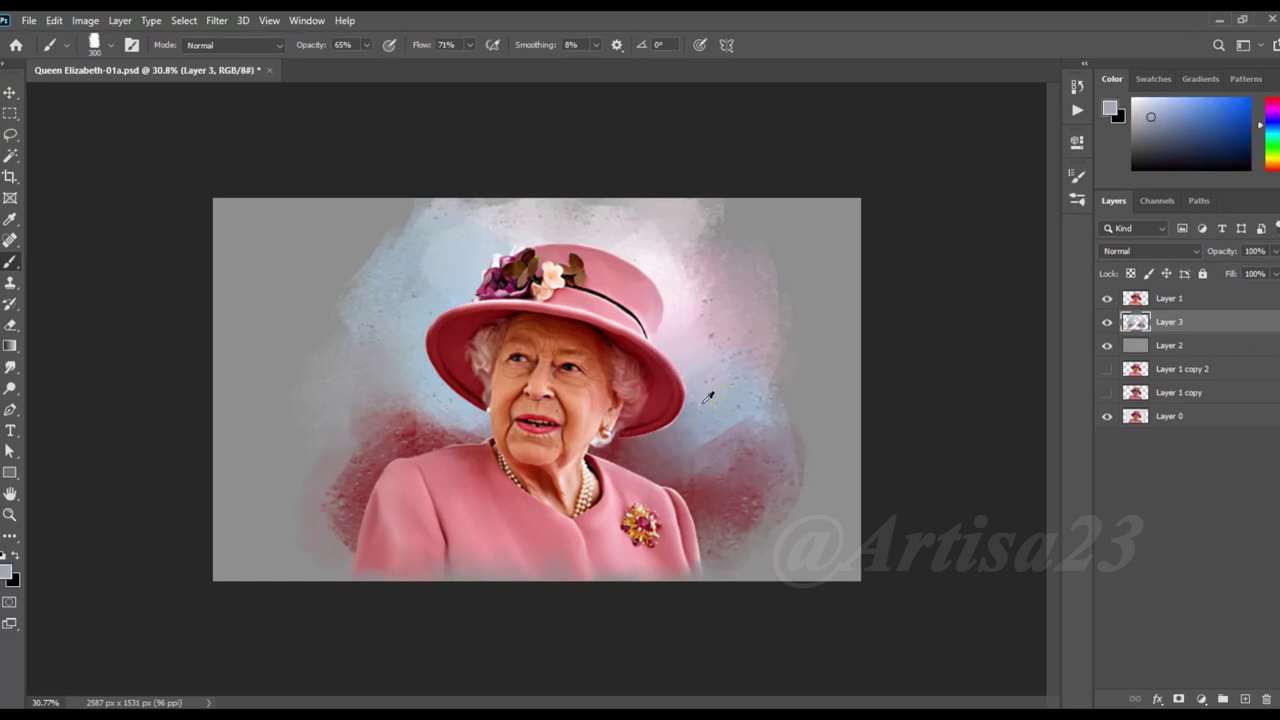
left_click(730, 352, "alt")
left_click(336, 503, "alt")
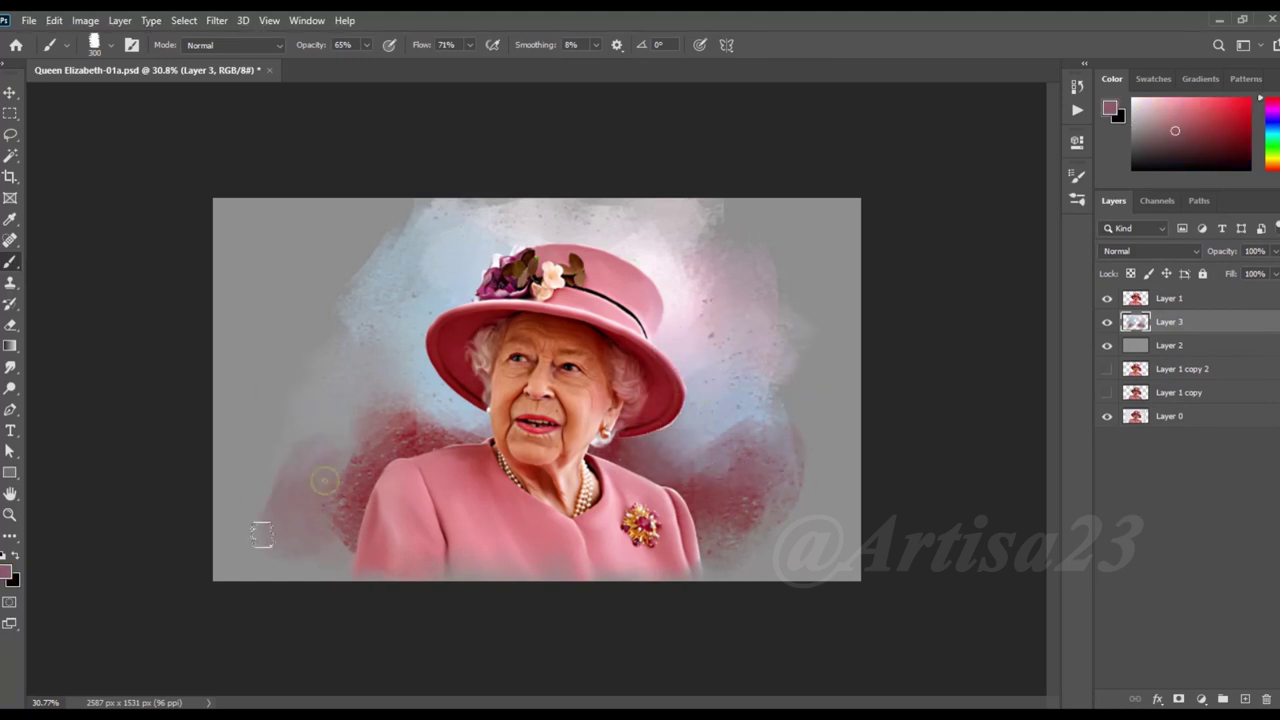
left_click_drag(325, 481, 270, 560)
Step: Add a soft grey-blue stroke right of the face and sample background reds
left_click(786, 430, "alt")
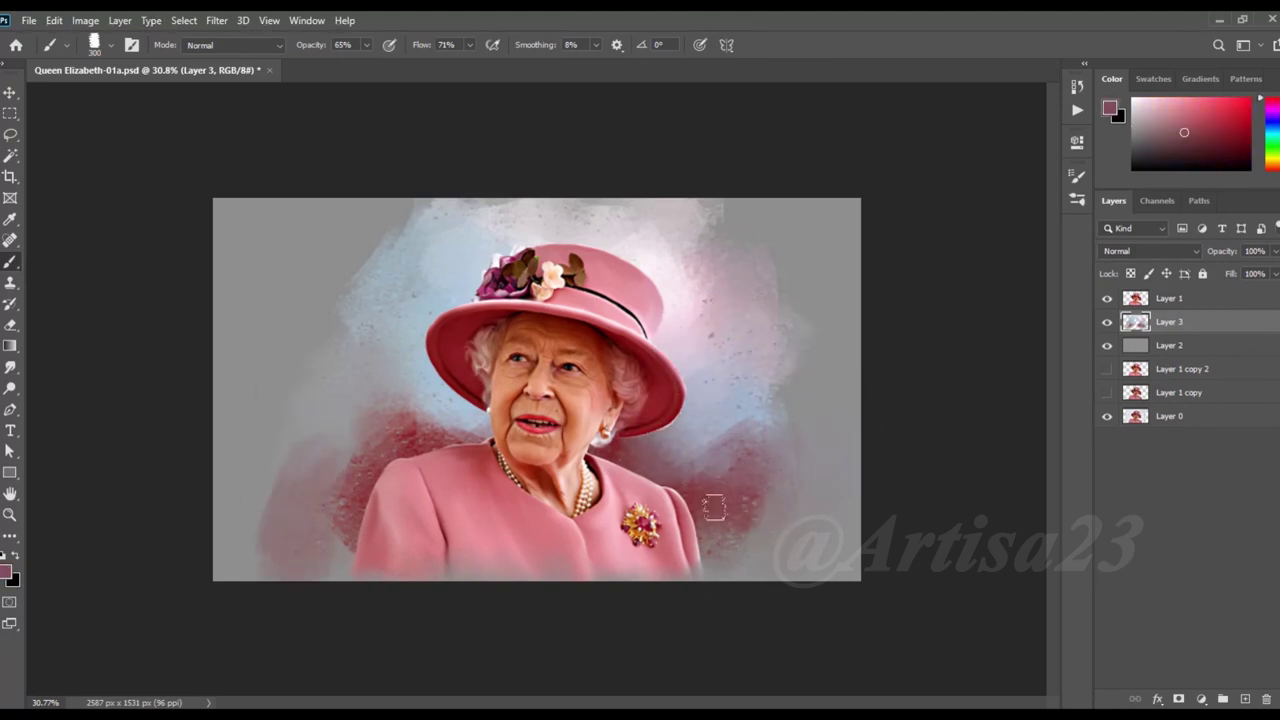
left_click_drag(714, 508, 766, 434)
left_click(756, 378, "alt")
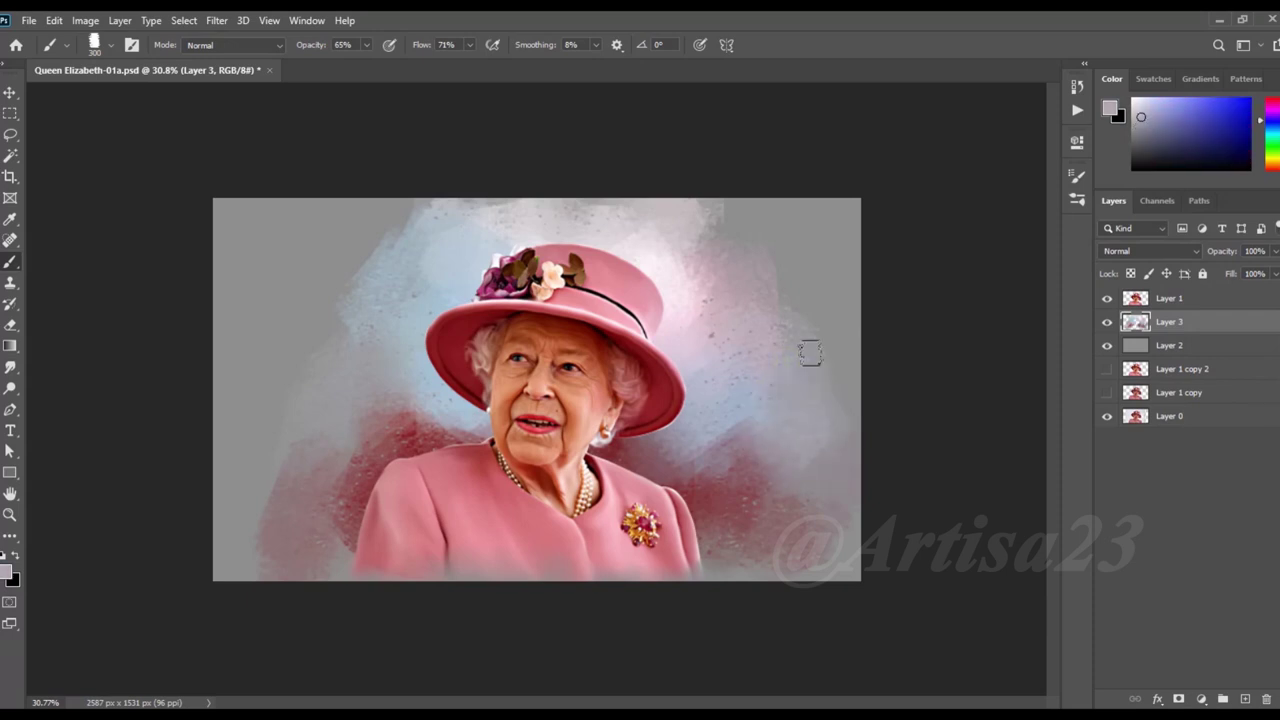
left_click(788, 287, "alt")
left_click(347, 320, "alt")
left_click(409, 227, "alt")
left_click(376, 202, "alt")
Step: Set the brush opacity to 70% and sample red tones from the top background
left_click(367, 44)
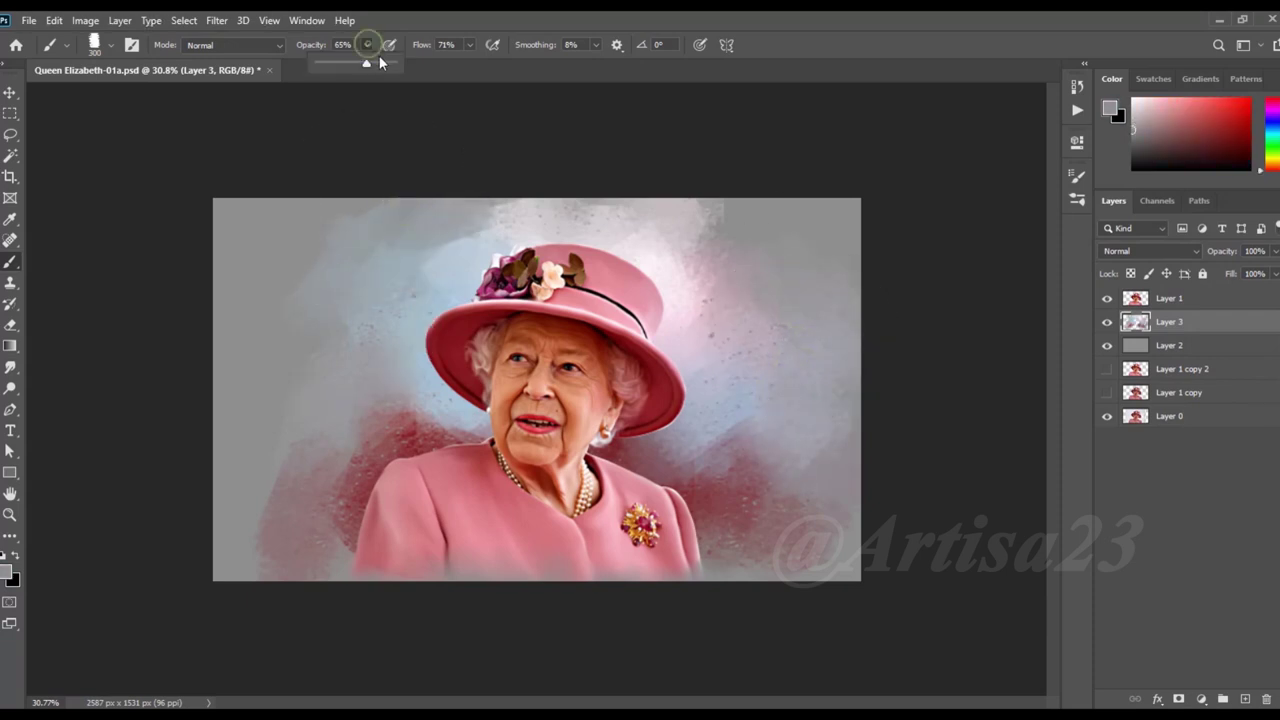
left_click(398, 203, "alt")
left_click(518, 190, "alt")
left_click(705, 197, "alt")
left_click(591, 194, "alt")
left_click(703, 191, "alt")
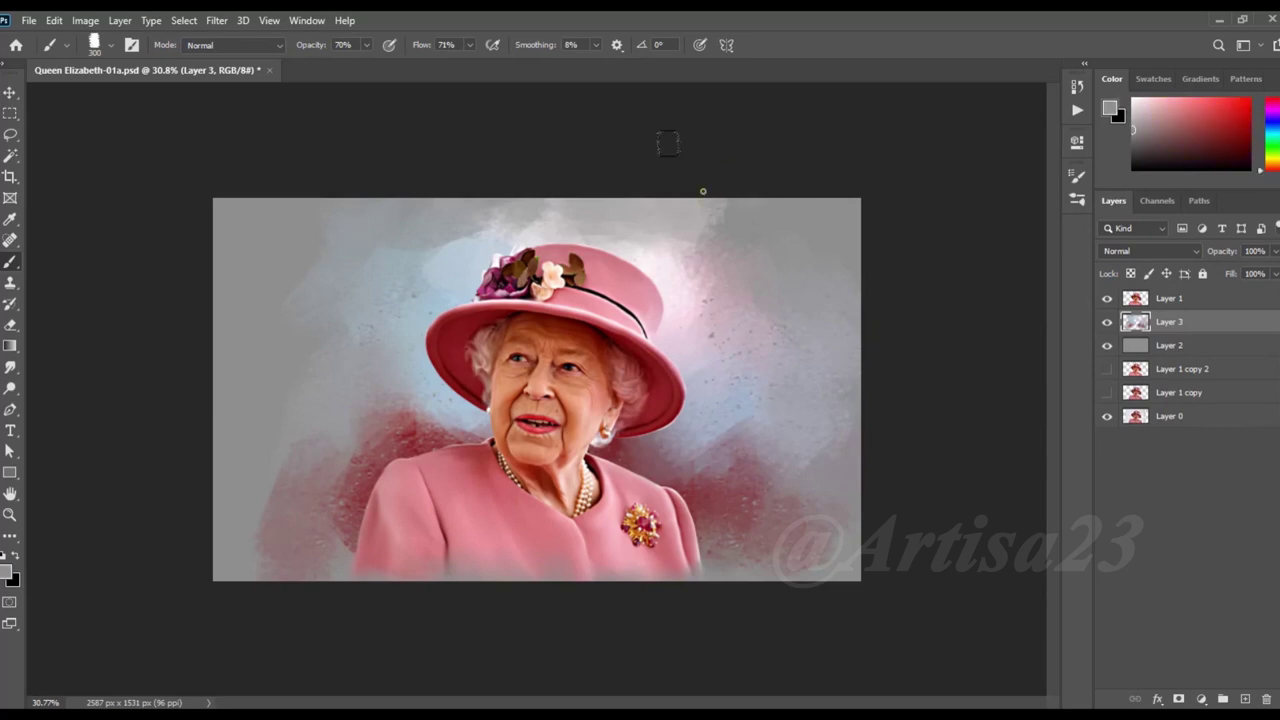
left_click(664, 188, "alt")
Step: Darken the lower-left corner with muted pink strokes after sampling blue-grey and pinks
left_click(512, 222, "alt")
left_click(456, 215, "alt")
left_click(393, 362, "alt")
left_click(351, 429, "alt")
left_click(337, 512, "alt")
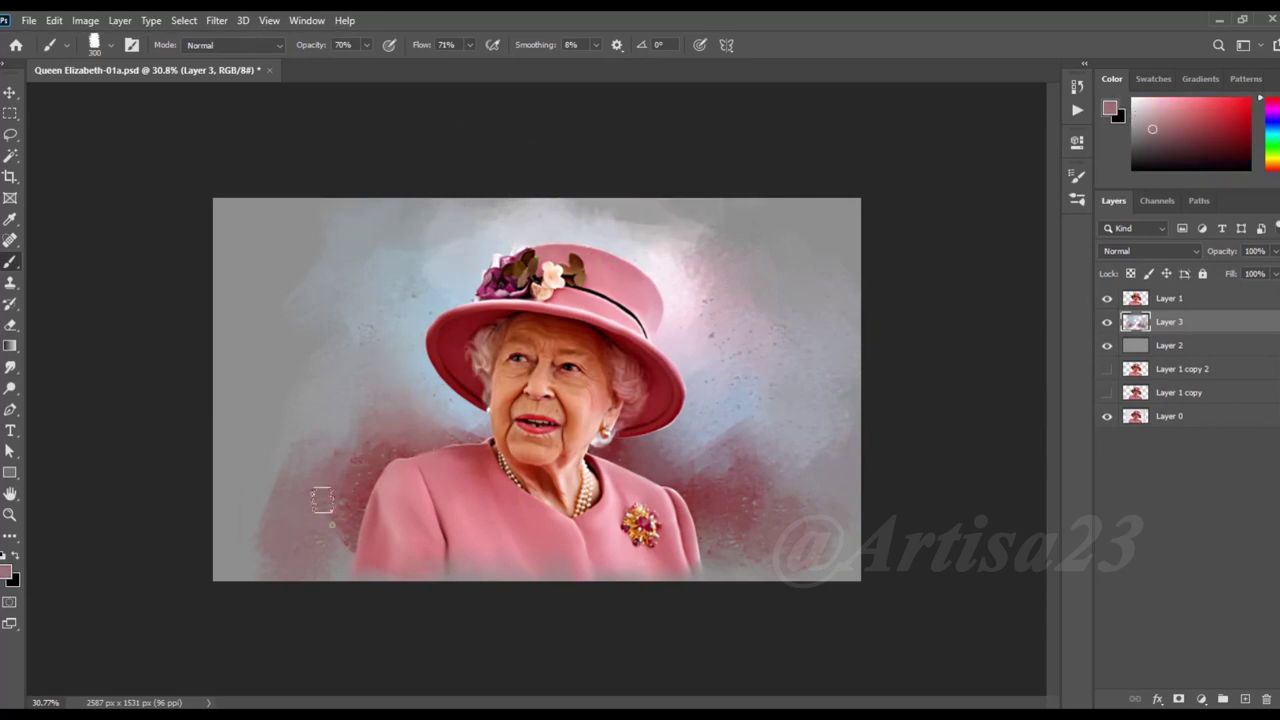
left_click(830, 534, "alt")
left_click_drag(236, 528, 262, 560)
Step: Darken the grey Layer 2 backdrop with Levels, black input 66
left_click(1190, 349)
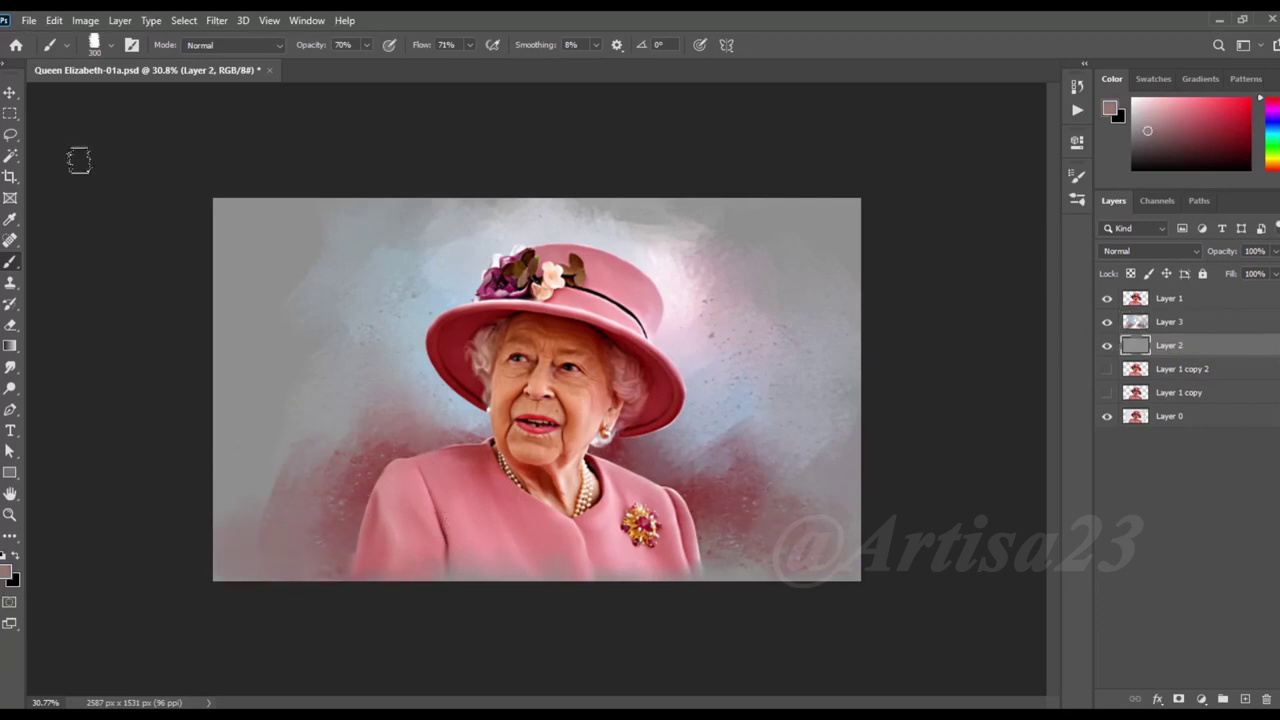
left_click(80, 20)
left_click(334, 82)
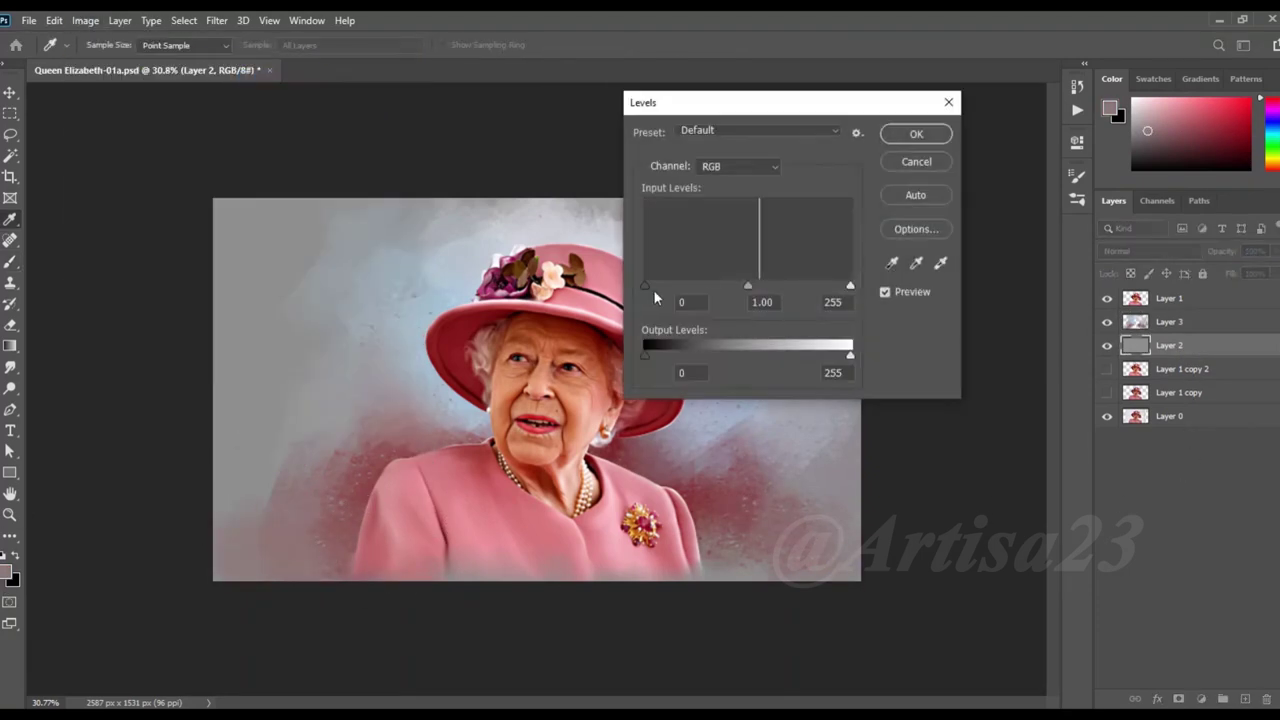
left_click_drag(677, 293, 697, 292)
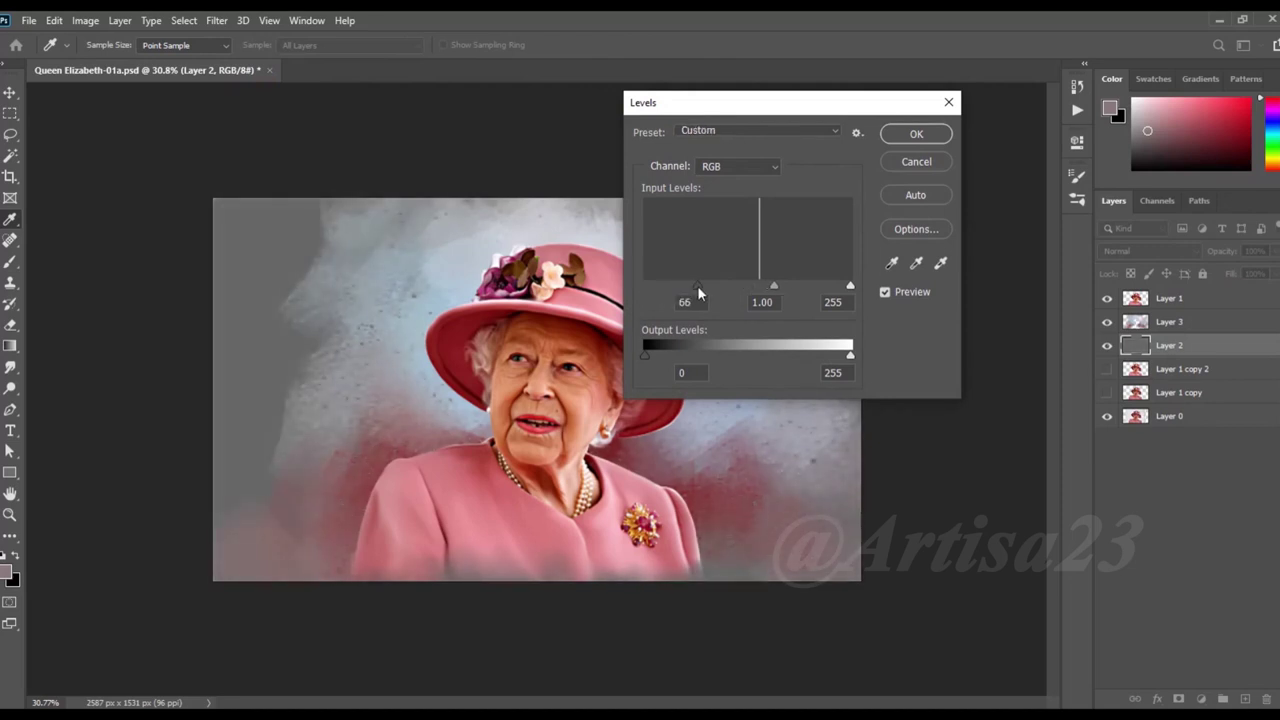
left_click(925, 134)
Step: Return to the Brush on Layer 3 and sample a light grey
key("b")
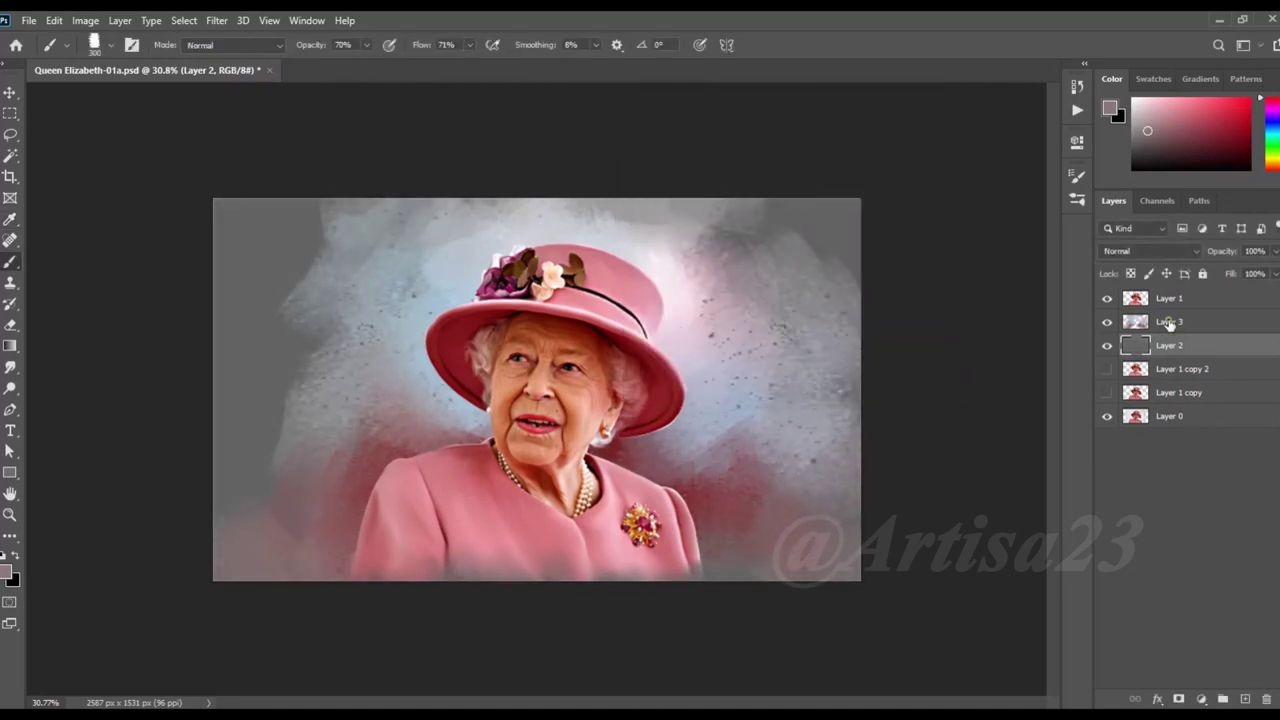
left_click(1170, 322)
left_click(765, 207, "alt")
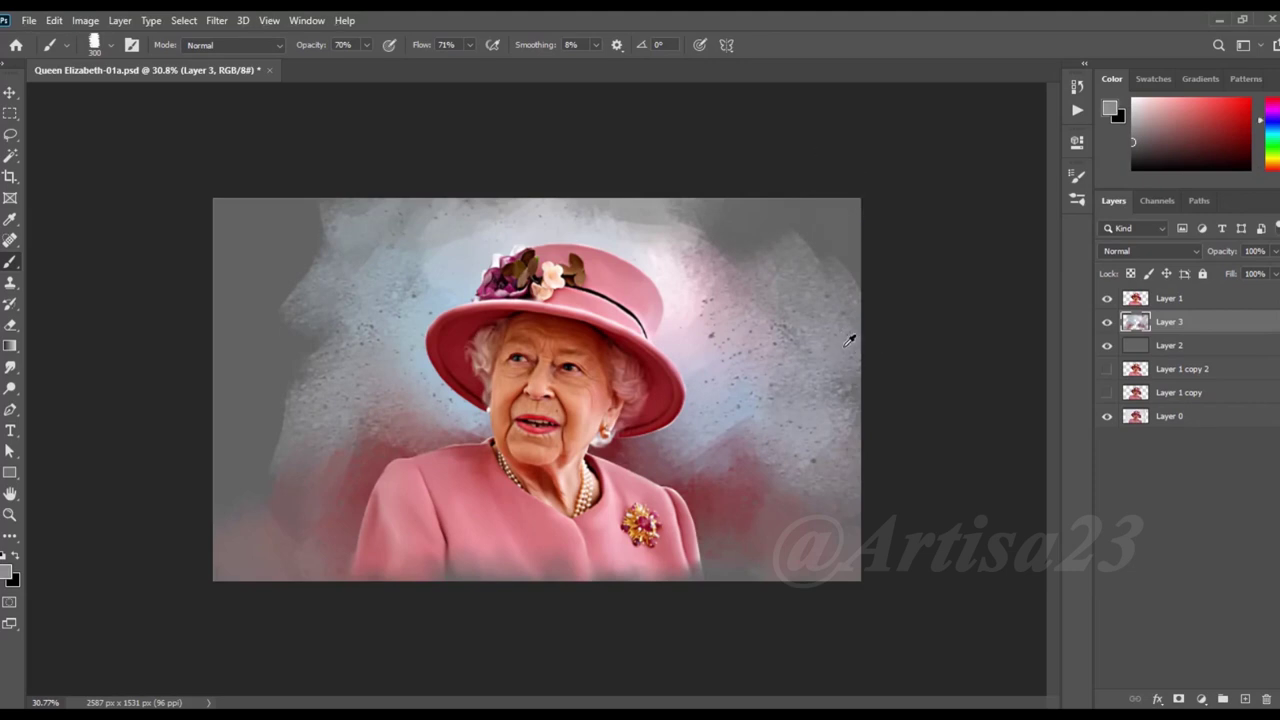
Step: Paint darker grey strokes (#4e4545) along the top-right background edge
mouse_move(854, 249)
left_mouse_down()
mouse_move(808, 214)
mouse_move(808, 449)
mouse_move(792, 512)
left_mouse_up()
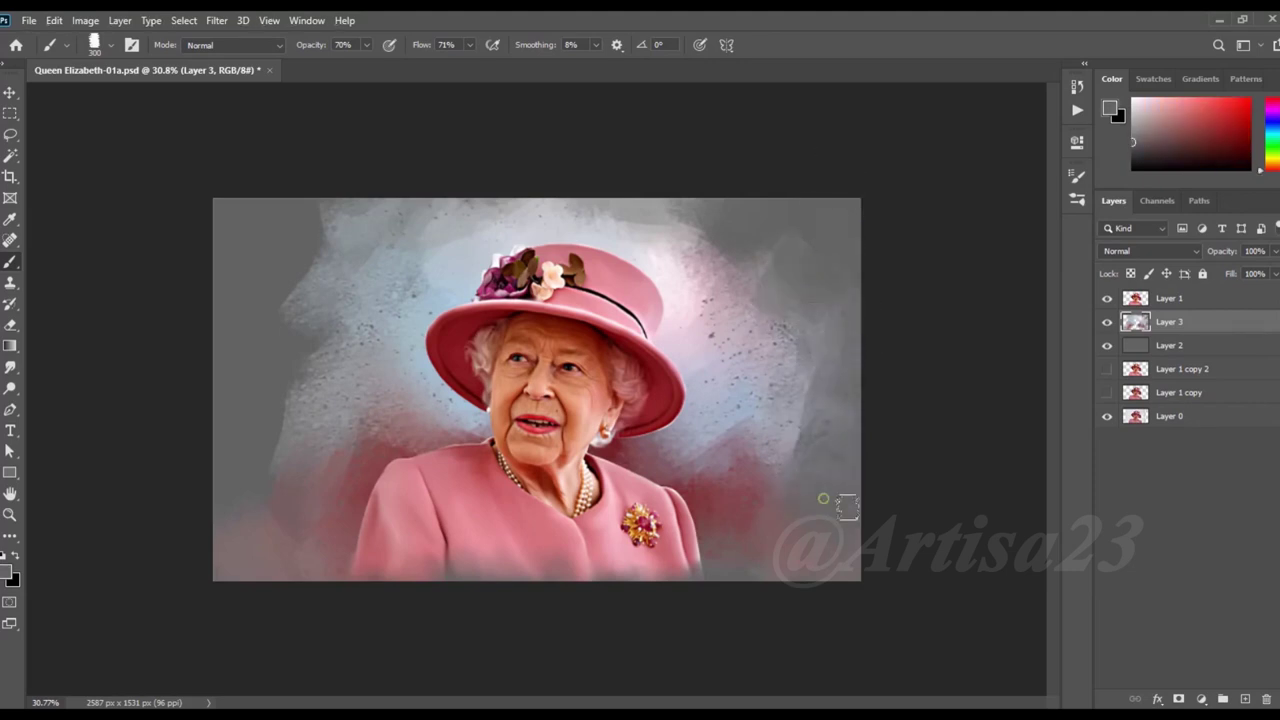
left_click(9, 572)
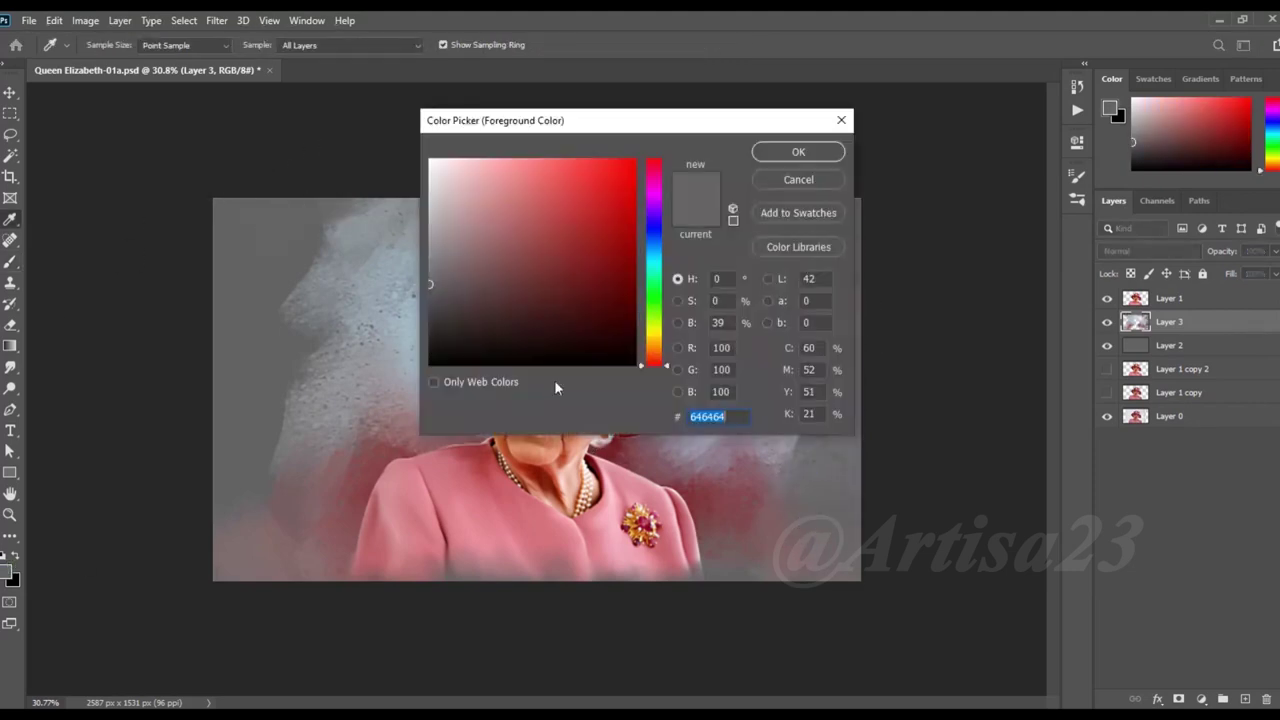
left_click(798, 151)
key("b")
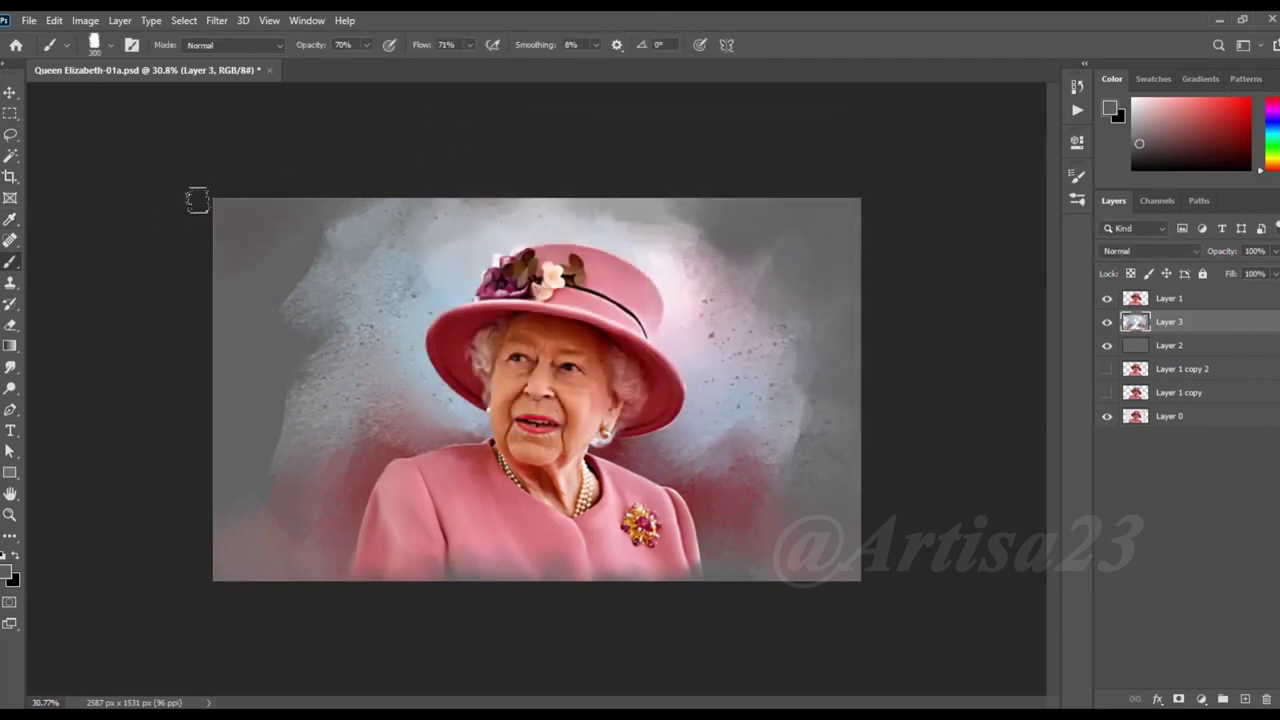
left_click(10, 572)
left_click(453, 302)
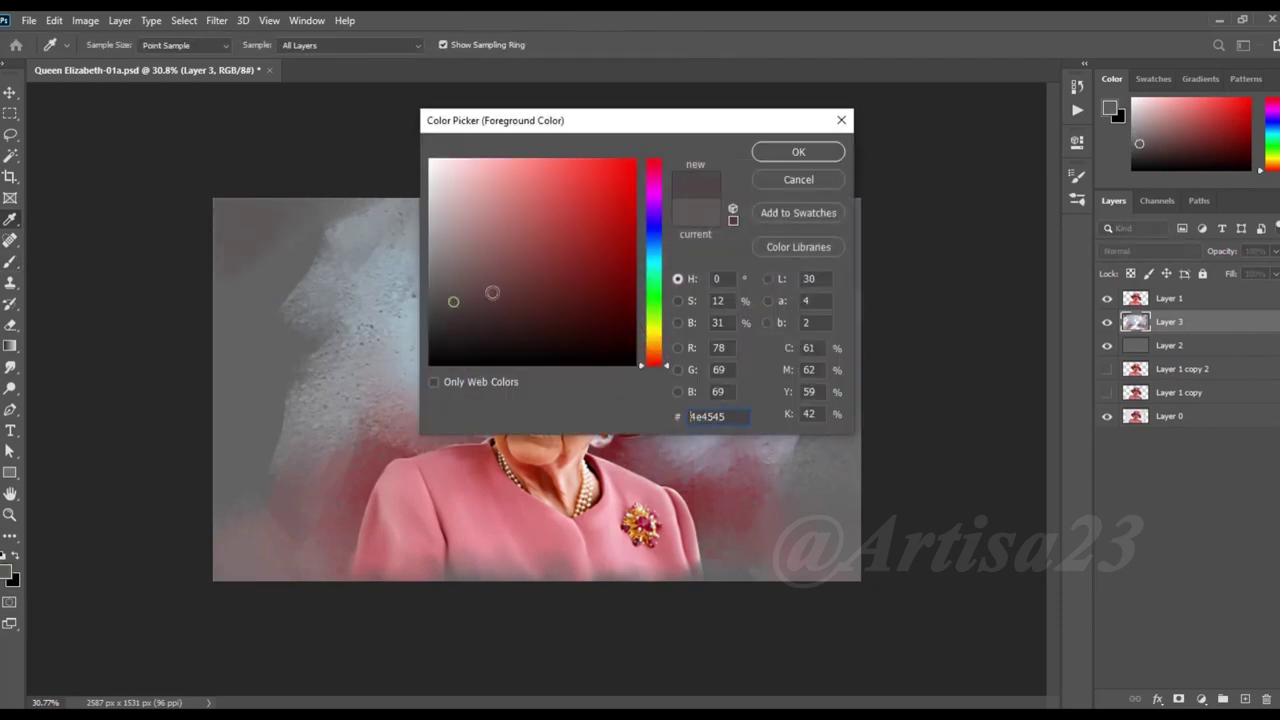
left_click(811, 158)
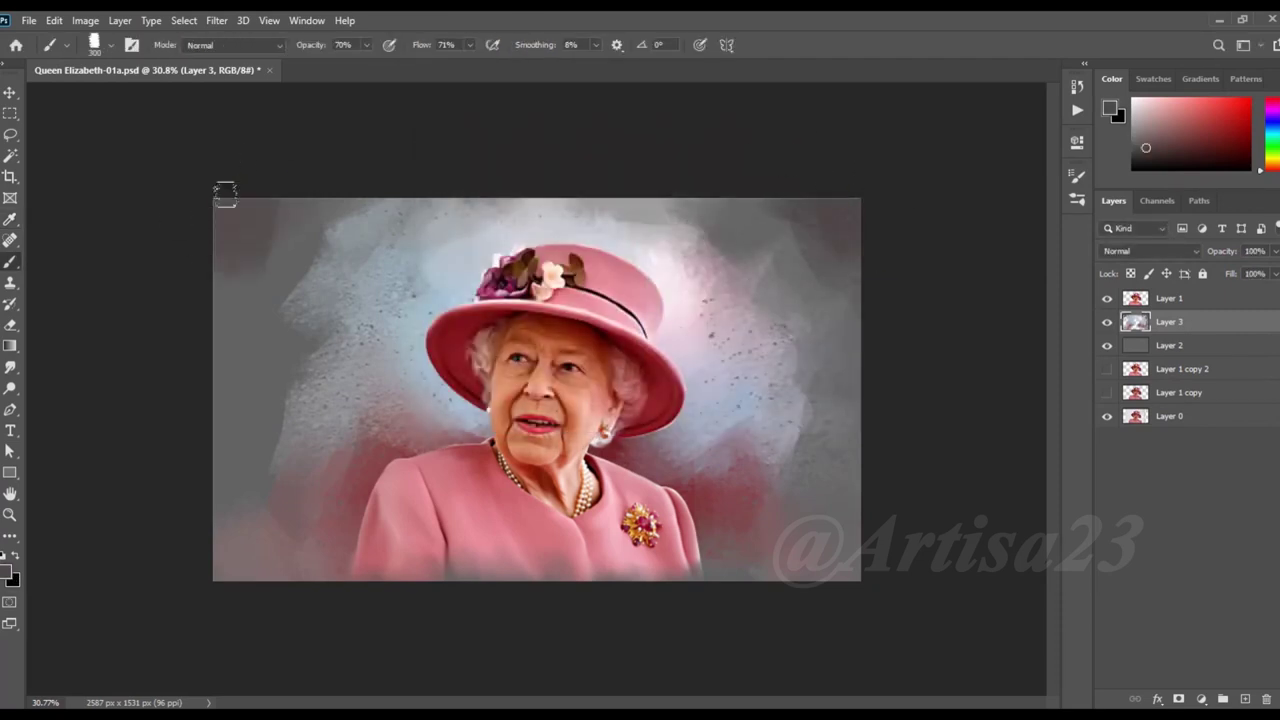
mouse_move(808, 257)
left_mouse_down()
mouse_move(766, 263)
mouse_move(814, 294)
mouse_move(771, 386)
mouse_move(837, 463)
mouse_move(788, 436)
left_mouse_up()
Step: Sample greys and pinks, then paint pinkish strokes right of the hat top
left_click(689, 218, "alt")
left_click(763, 500, "alt")
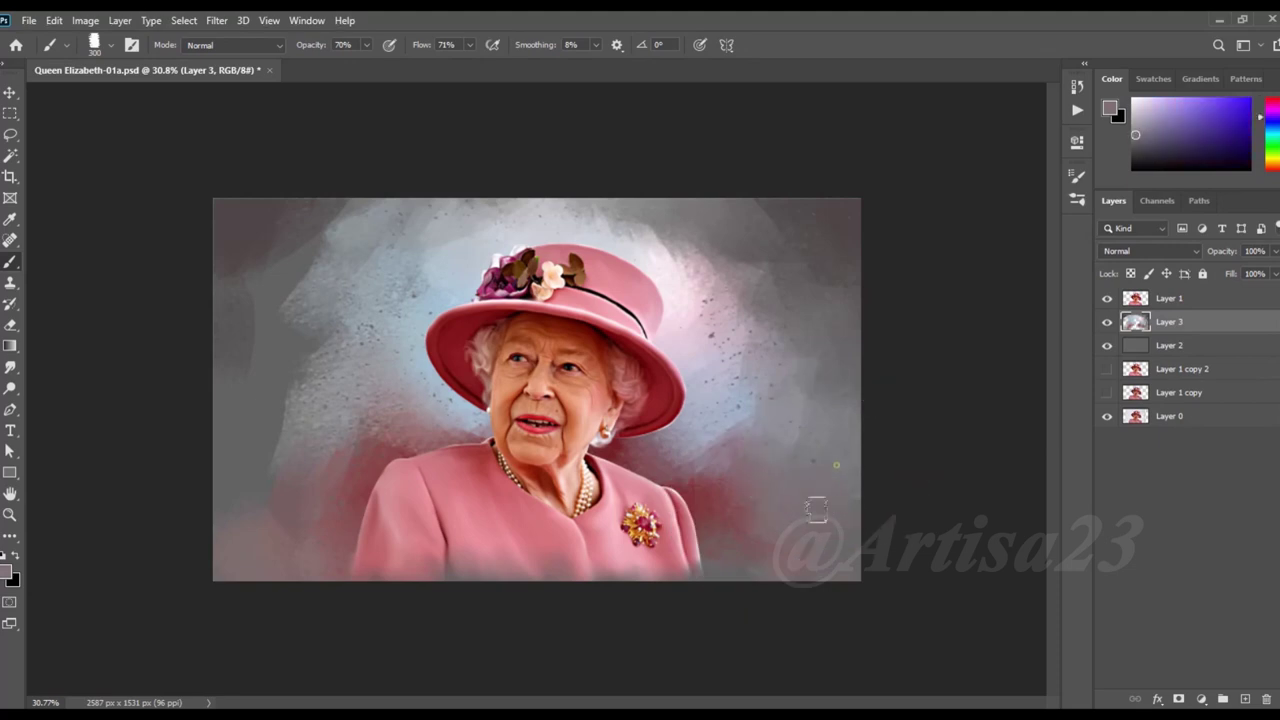
left_click(240, 330, "alt")
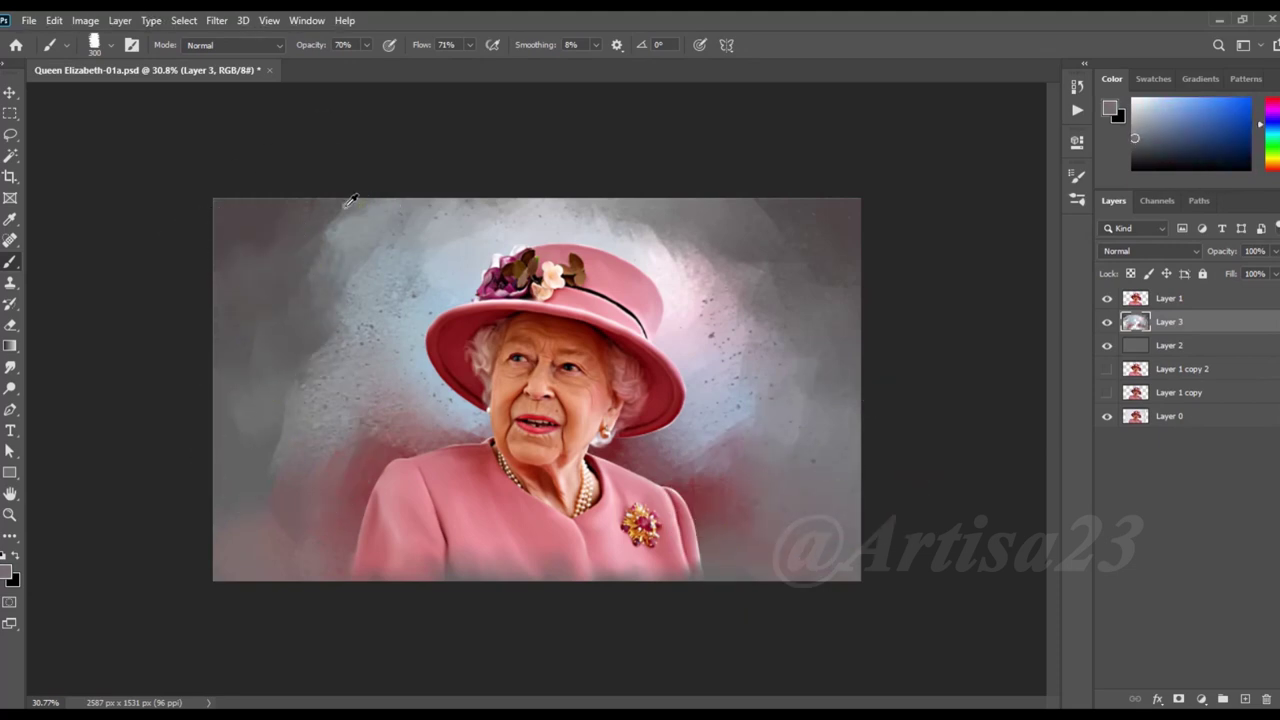
left_click(415, 220, "alt")
left_click(545, 195, "alt")
mouse_move(634, 205)
left_mouse_down()
mouse_move(675, 268)
mouse_move(577, 214)
left_mouse_up()
Step: Sample light pink and grey tones, then set the paint colour to dark grey #4a4343
left_click(650, 250, "alt")
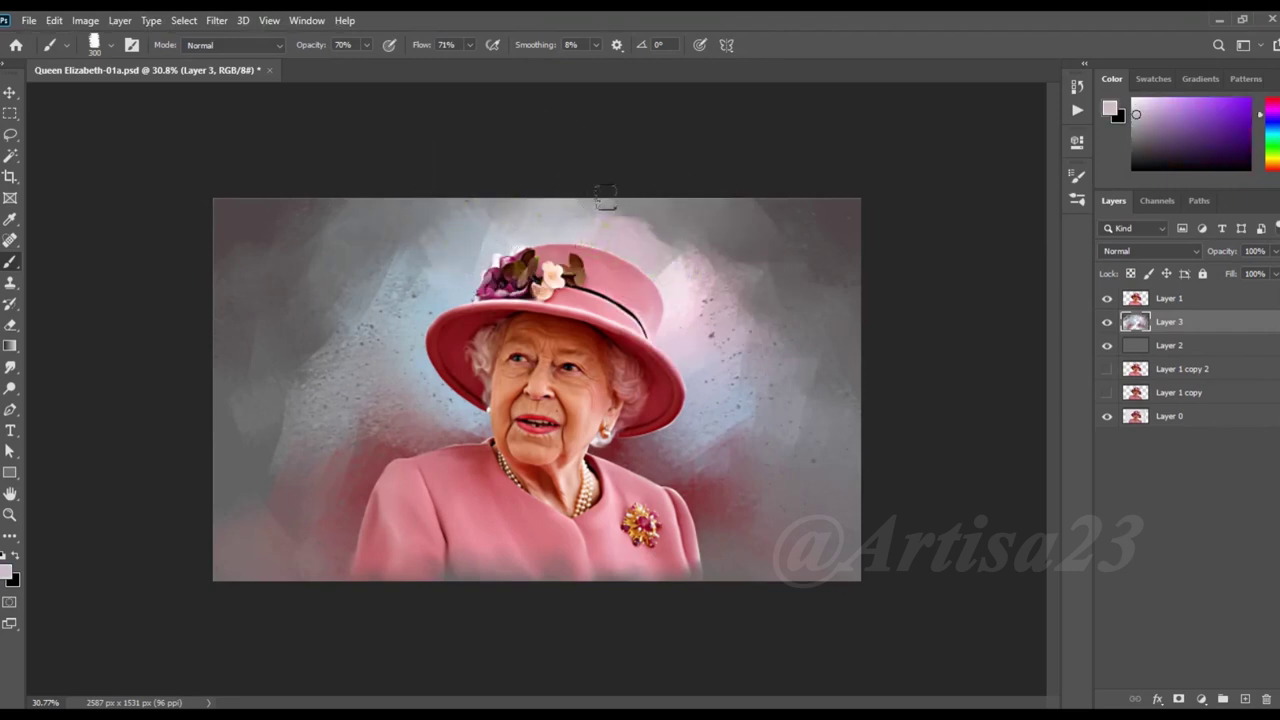
left_click(600, 205, "alt")
left_click(745, 211, "alt")
left_click(240, 371, "alt")
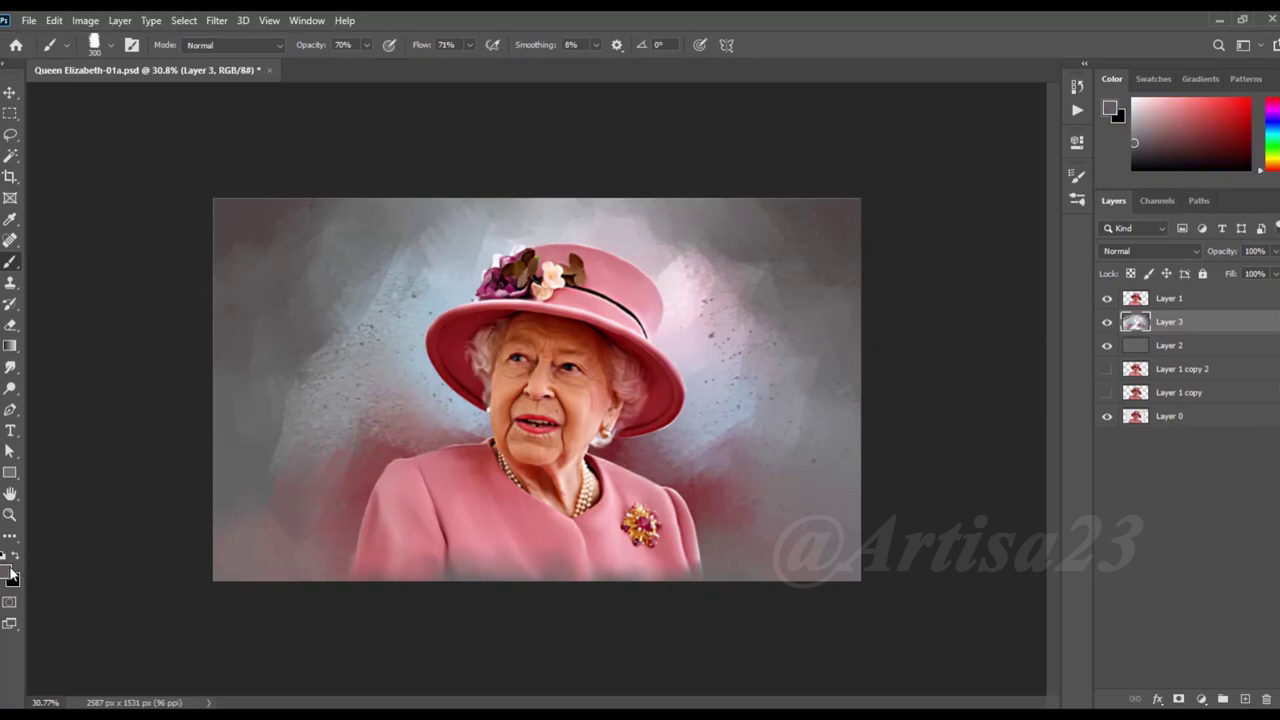
left_click(10, 572)
left_click(448, 305)
left_click(799, 153)
Step: Pick a new paint colour and sample light blue, light pink and dark maroon
left_click(6, 574)
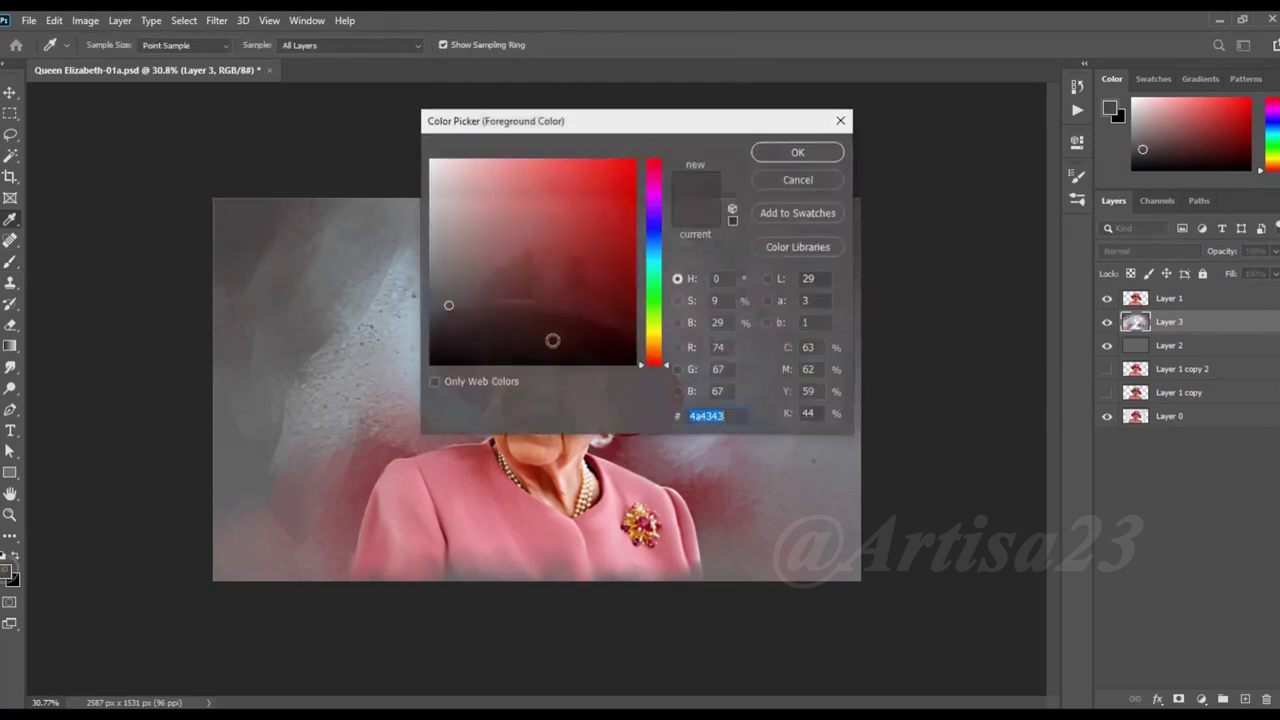
left_click(466, 315)
left_click(797, 152)
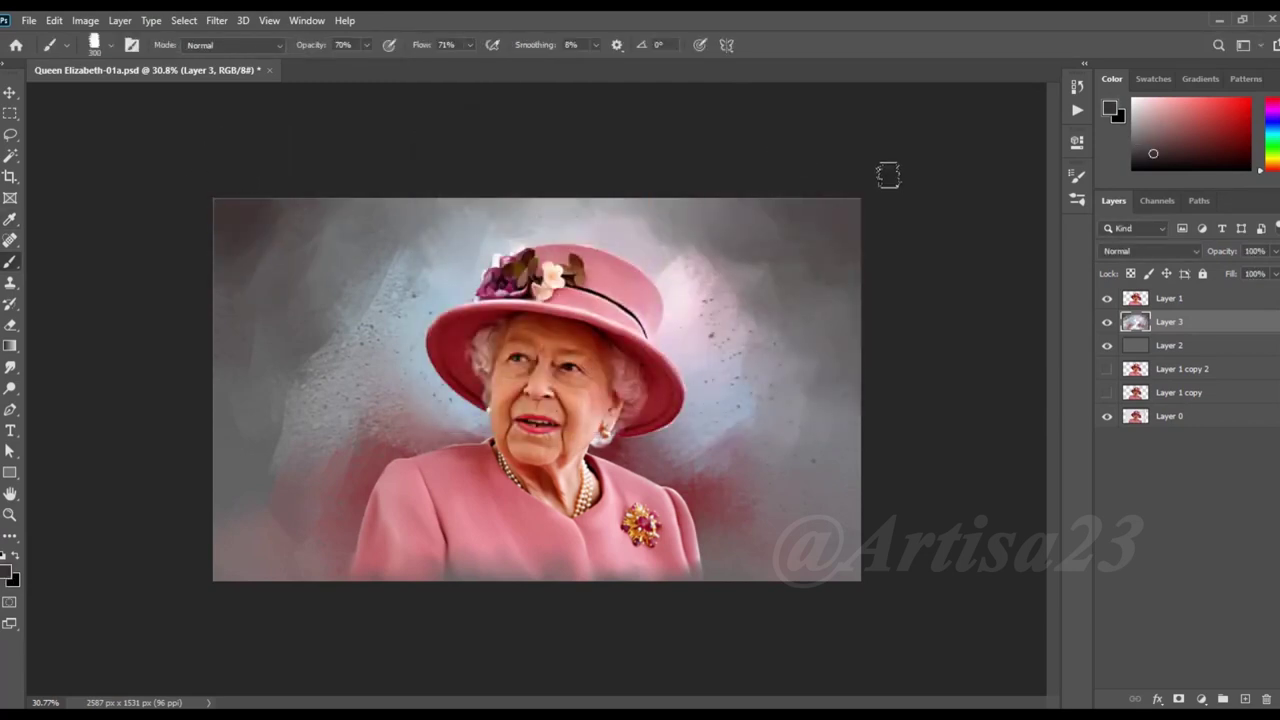
left_click(851, 268, "alt")
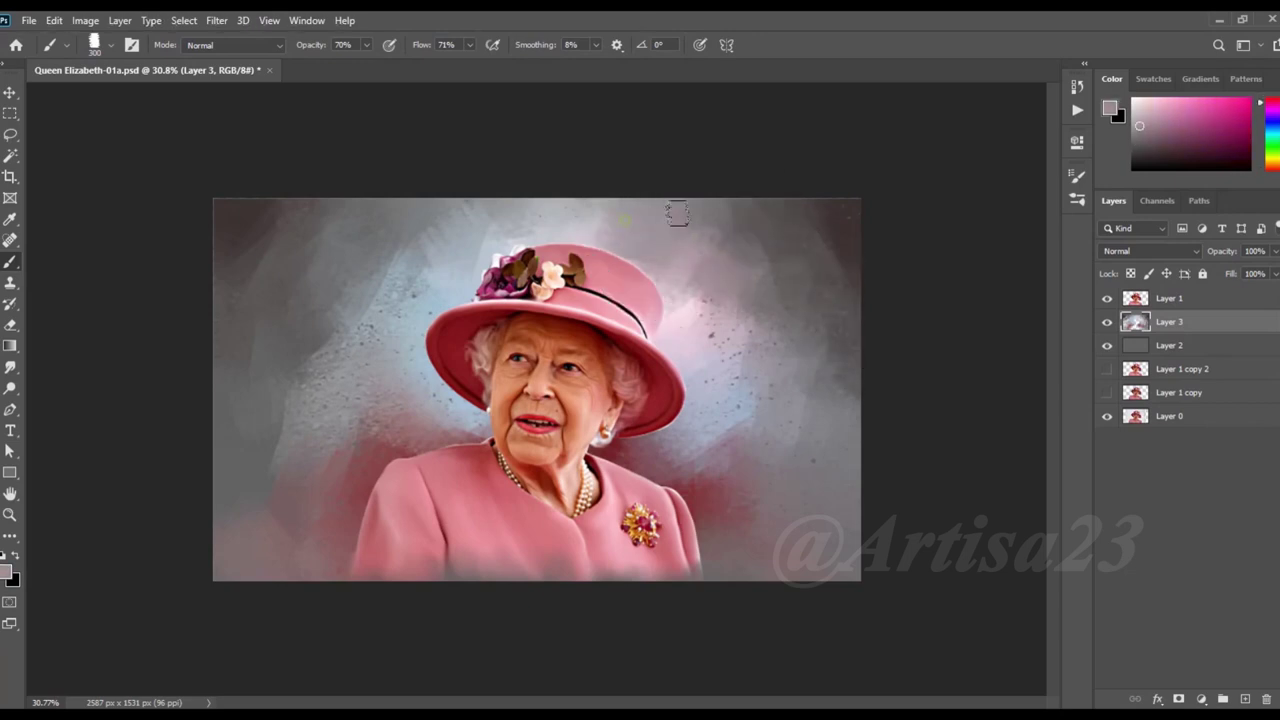
left_click(705, 320, "alt")
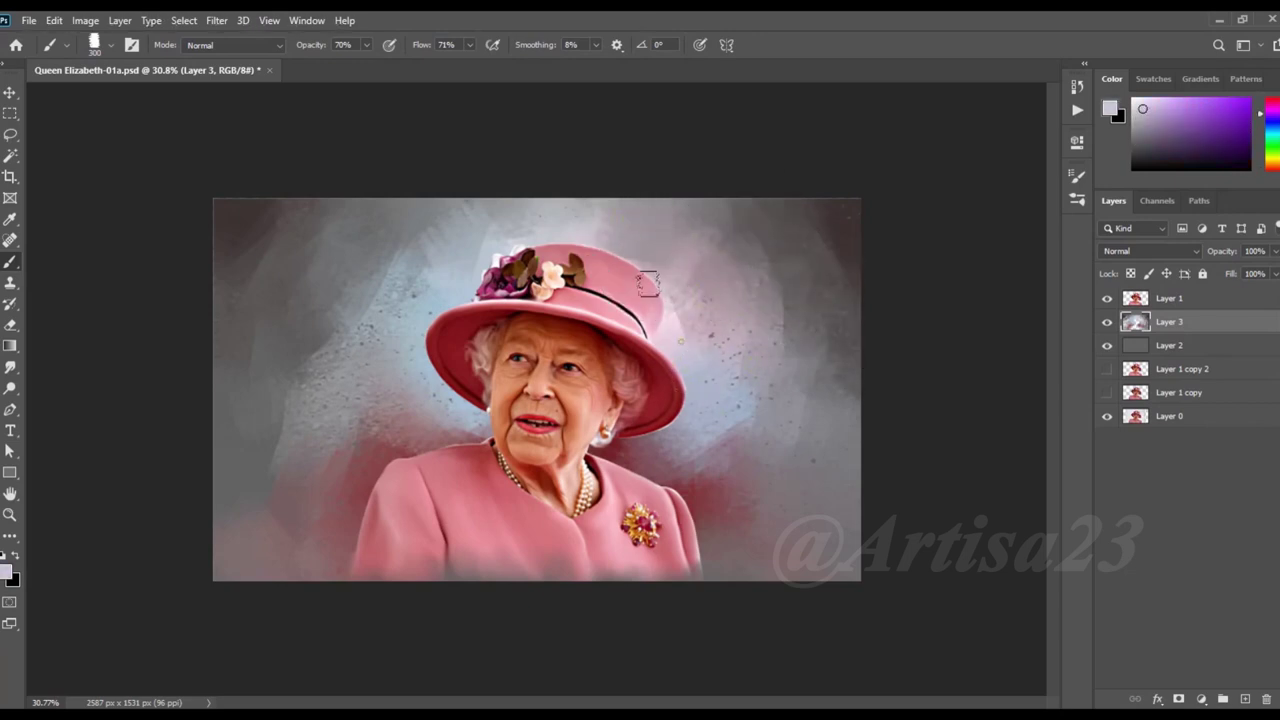
left_click(653, 300, "alt")
left_click(751, 380, "alt")
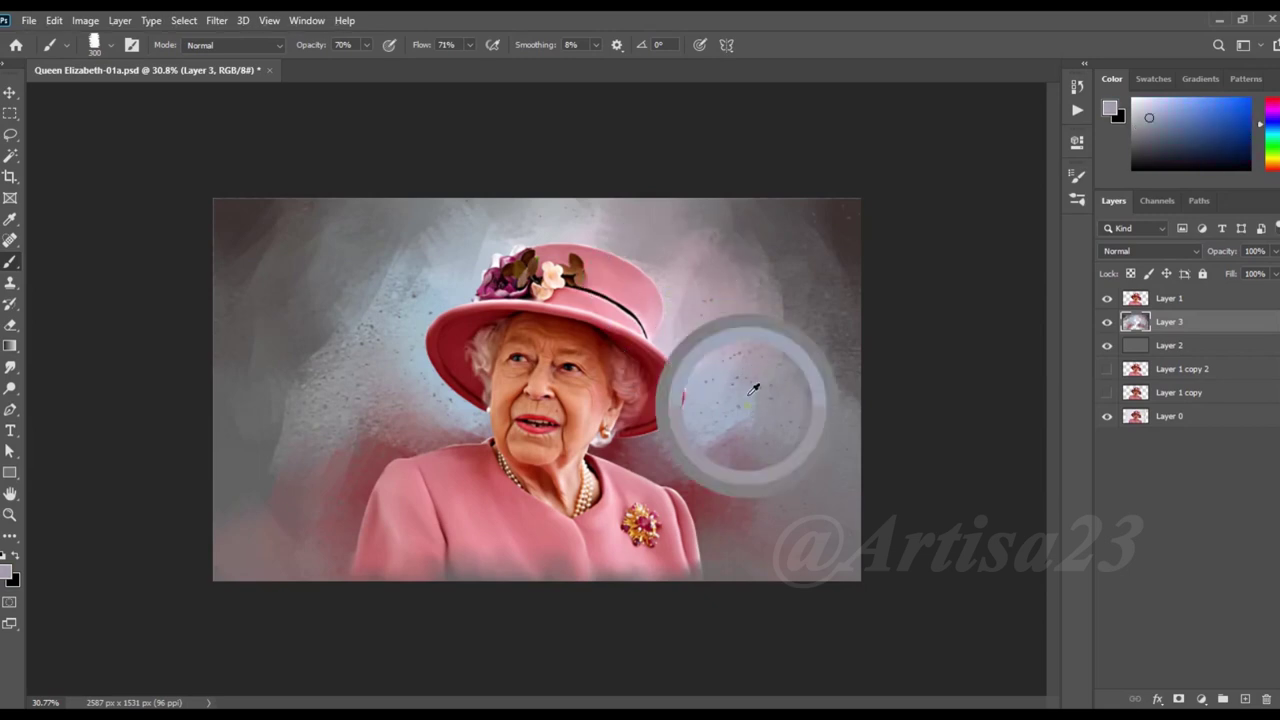
left_click(701, 500, "alt")
Step: Sample greyish mauve, grey-lavender and light grey tones from around the portrait
left_click(800, 525, "alt")
left_click(721, 560, "alt")
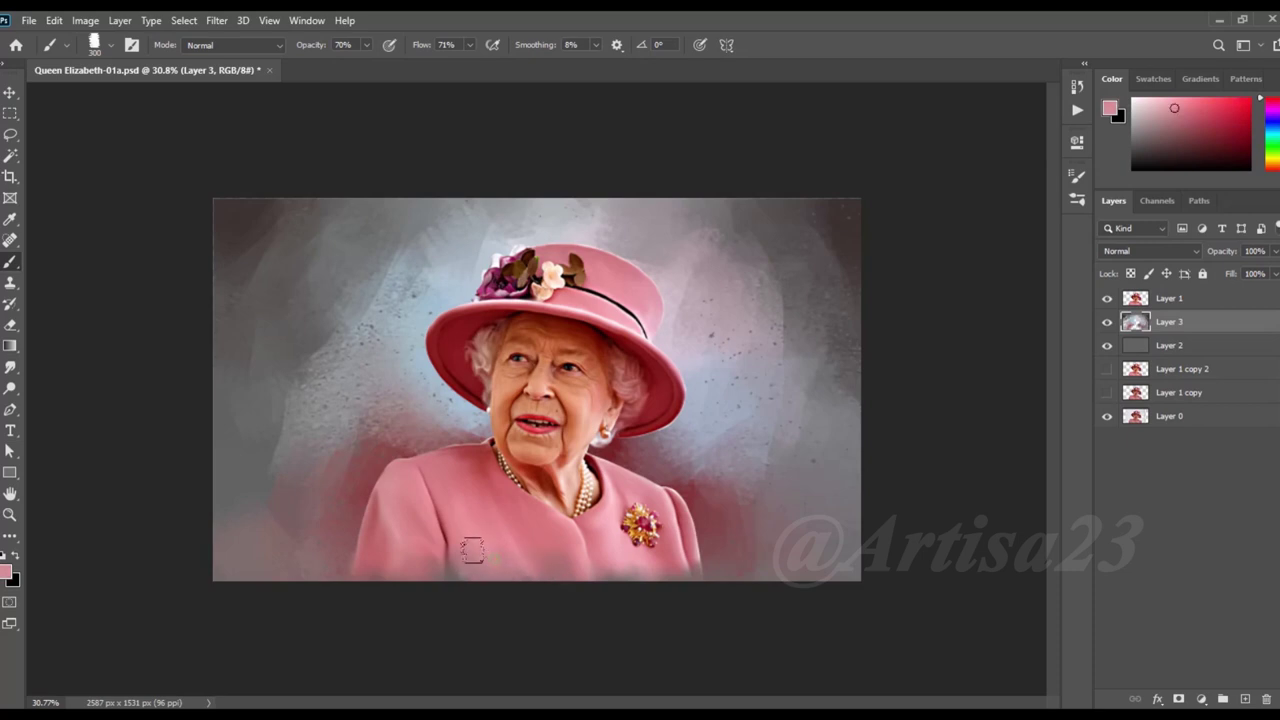
left_click(331, 533, "alt")
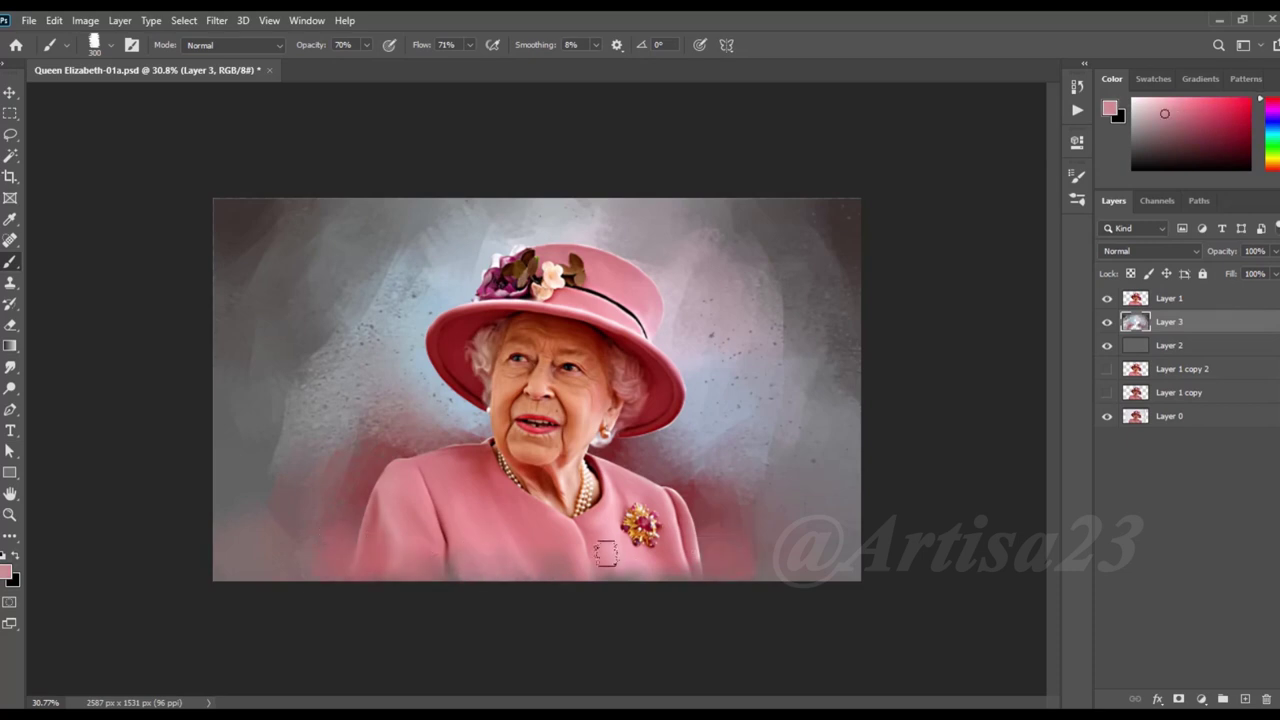
left_click(561, 560, "alt")
left_click(333, 499, "alt")
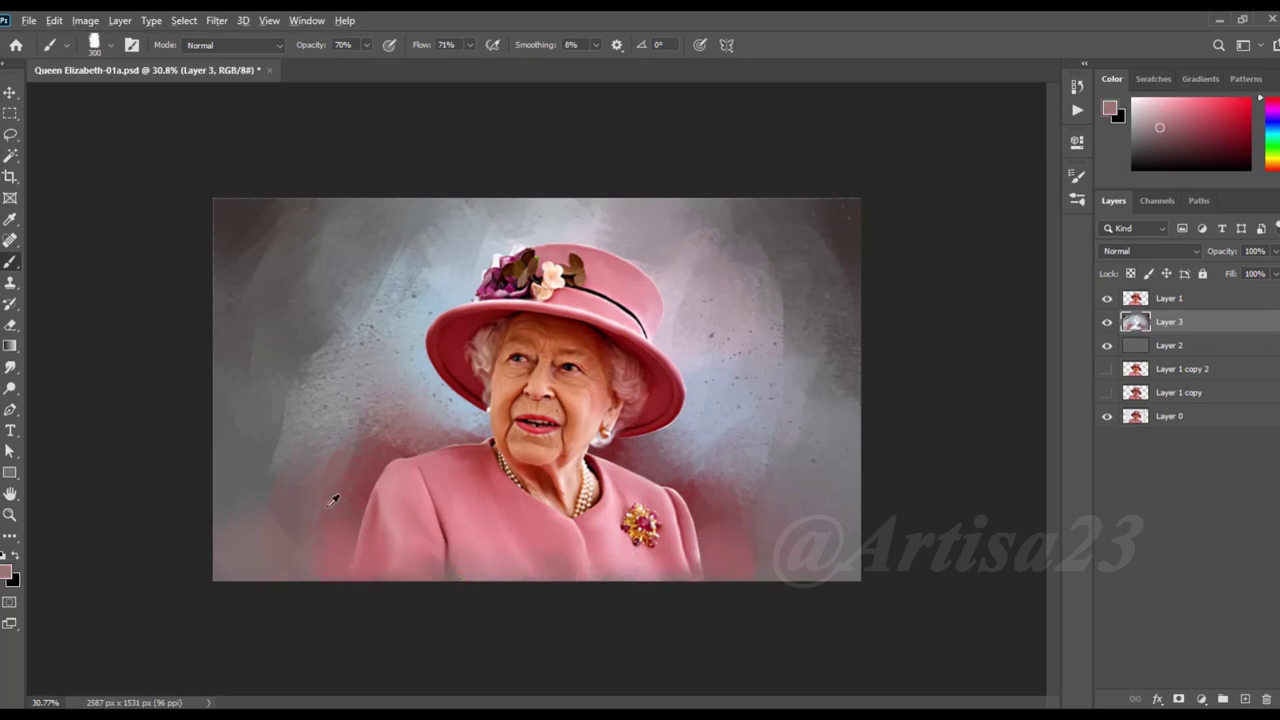
left_click_drag(356, 332, 305, 470)
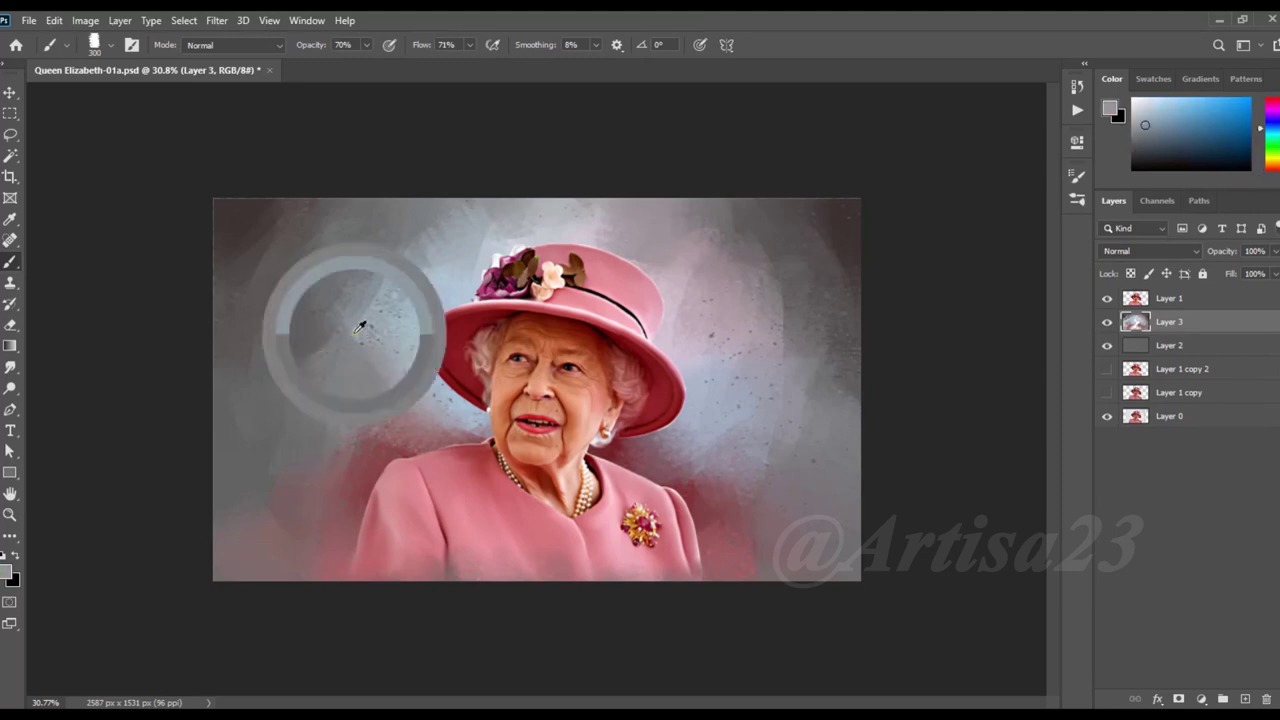
left_click(224, 497, "alt")
left_click(804, 312, "alt")
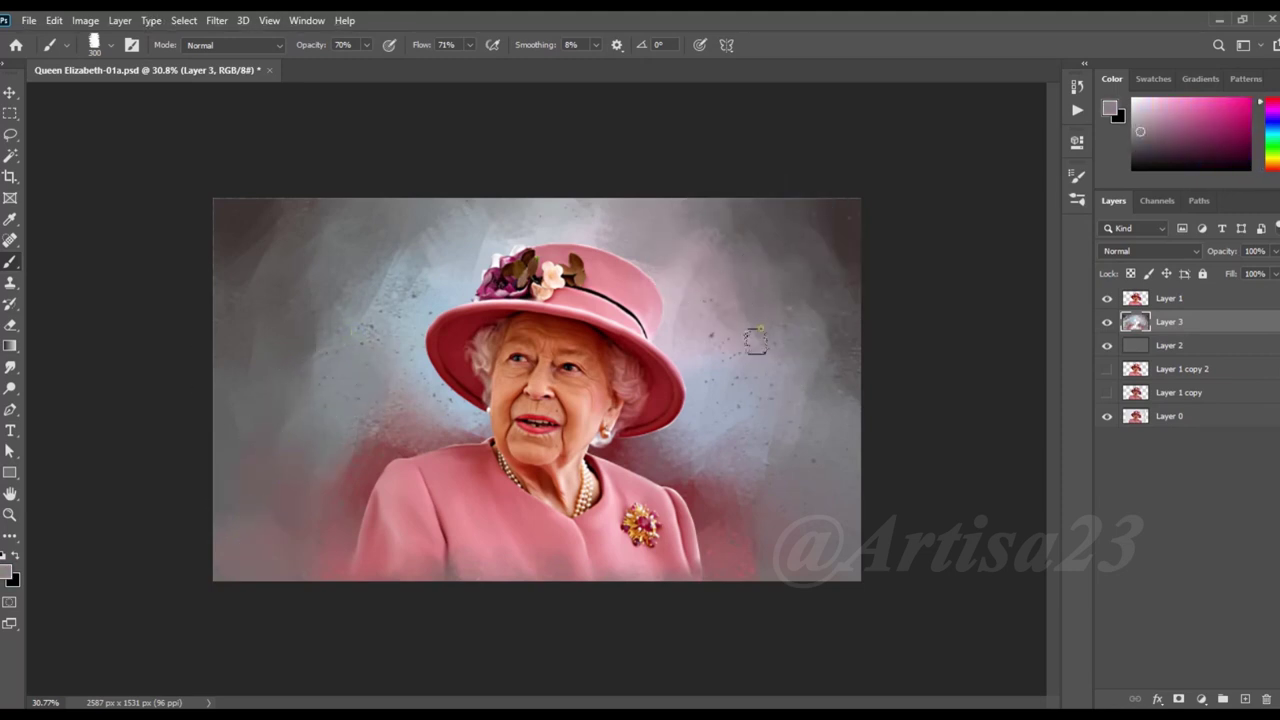
left_click_drag(781, 352, 731, 215)
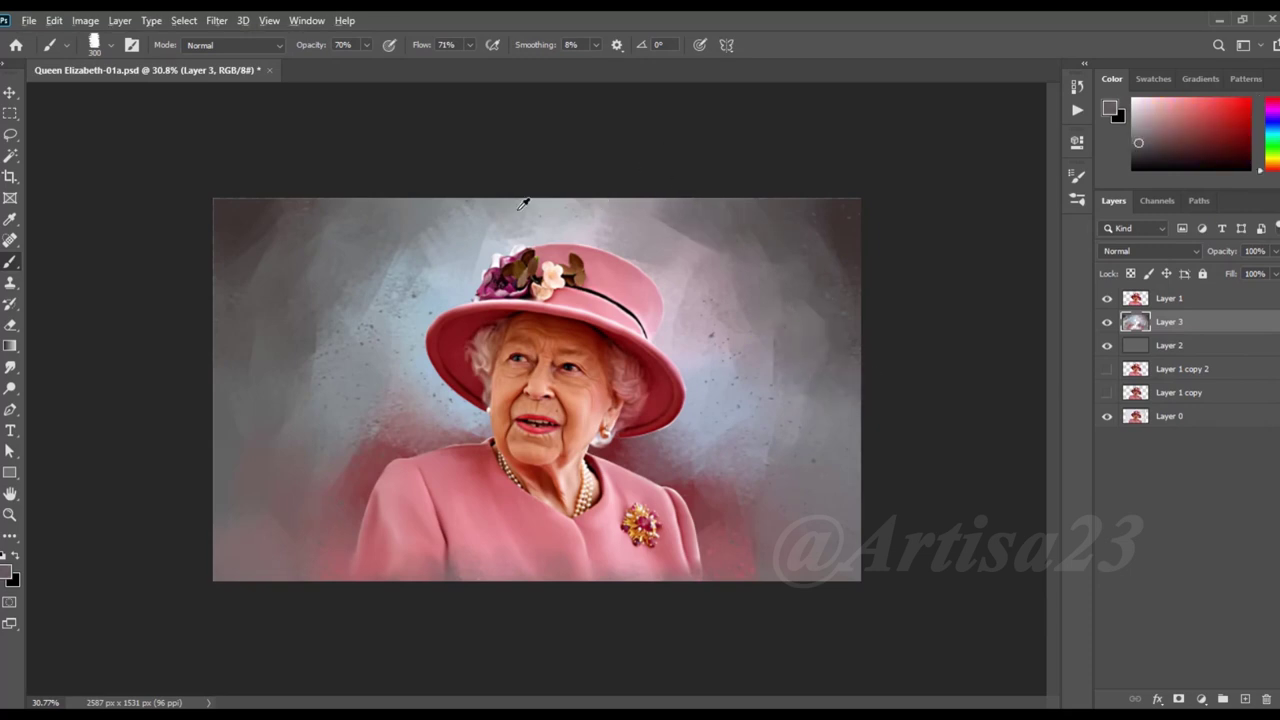
Step: Save the document with Ctrl+S and zoom in on the portrait
key("ctrl+minus")
key("ctrl+s")
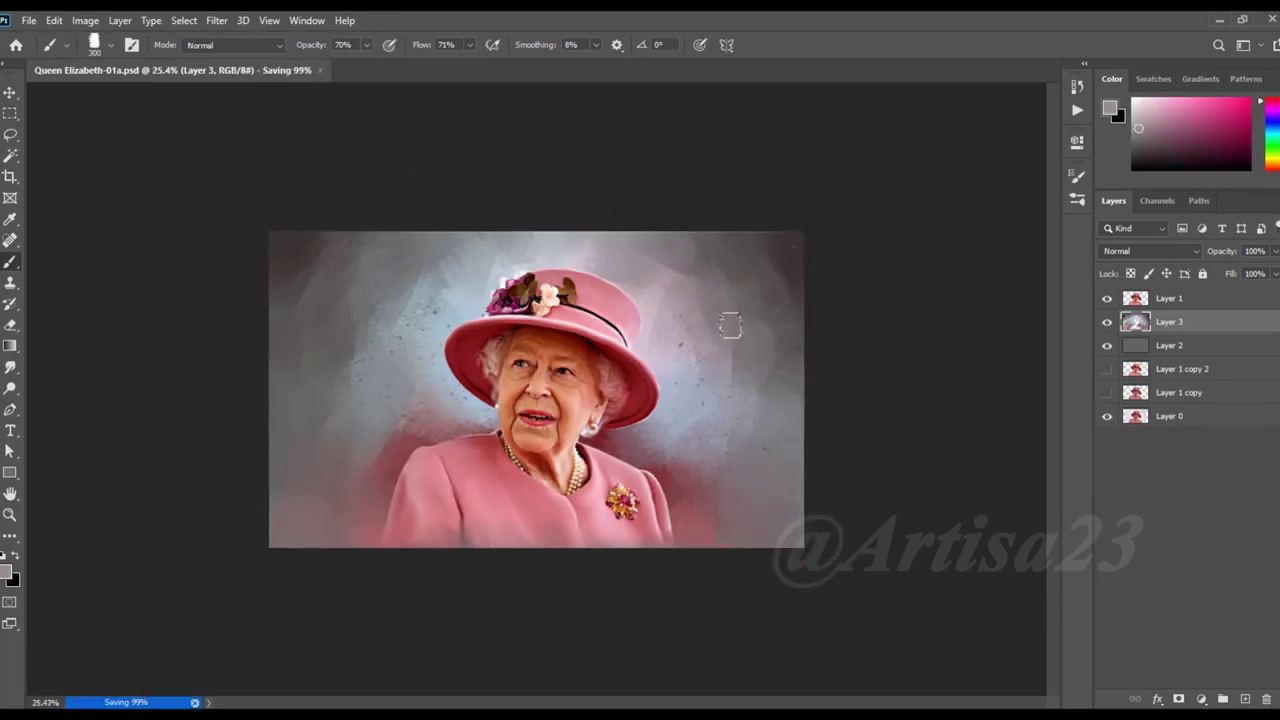
key("ctrl+plus")
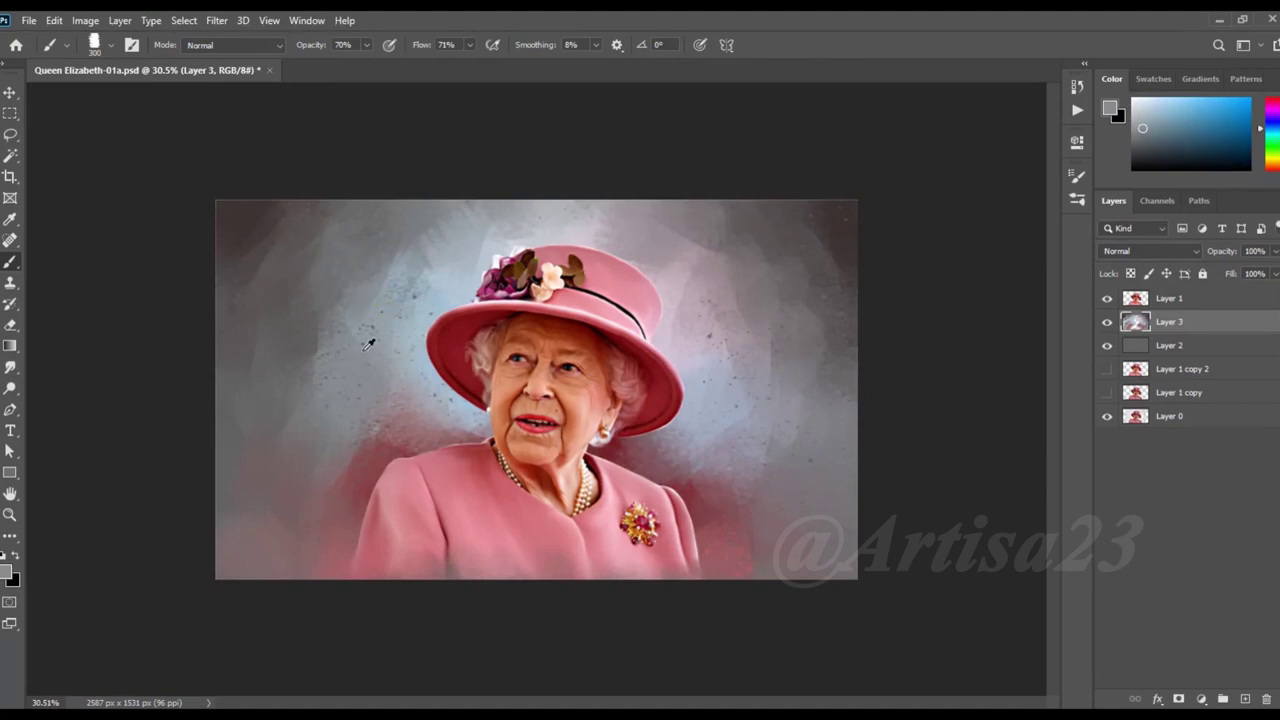
key("ctrl+plus")
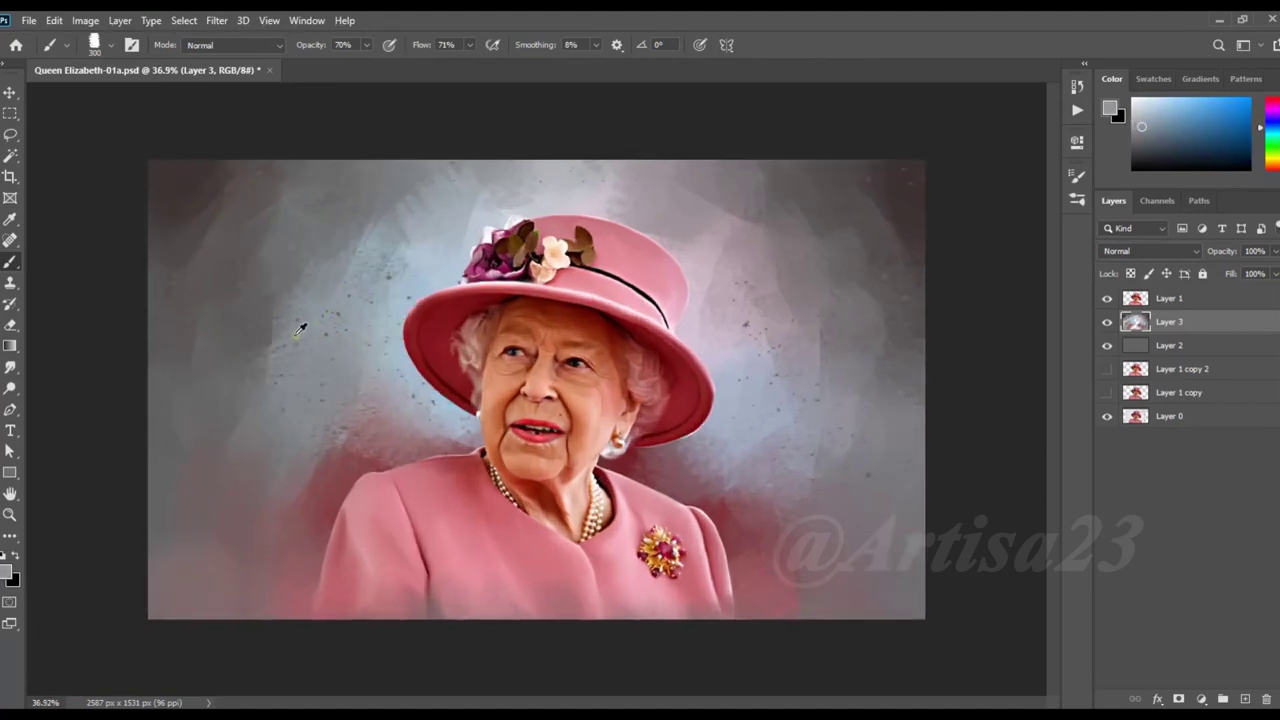
left_click(277, 330, "alt")
key("ctrl+s")
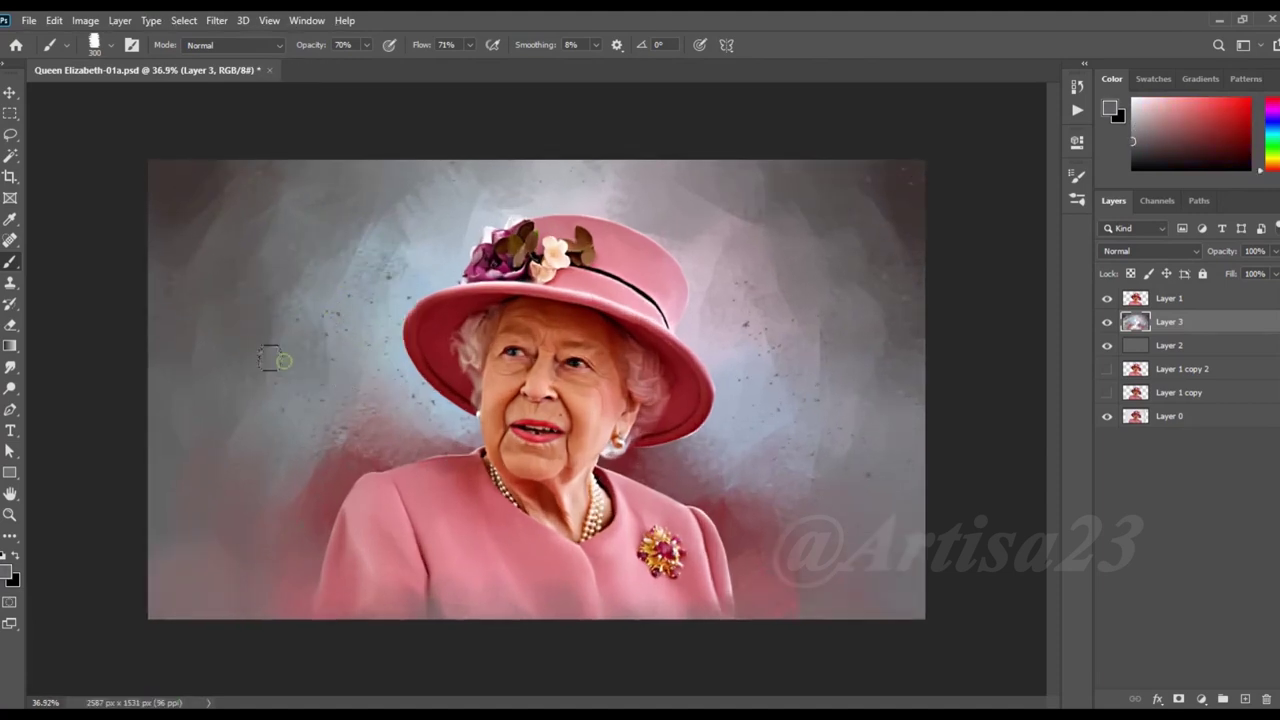
Step: Sample pink and lavender-grey tones from the background while zooming in and out
left_click(353, 495, "alt")
key("ctrl+minus")
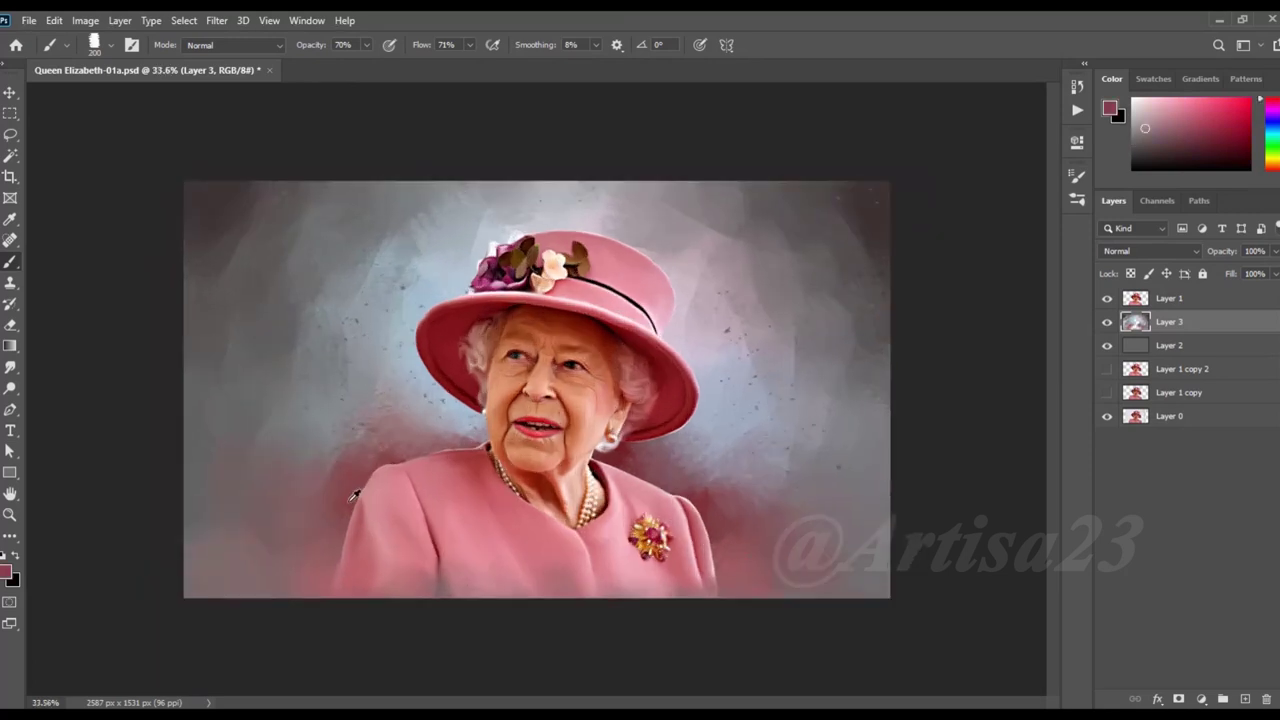
left_click(481, 396, "alt")
left_click(497, 435, "alt")
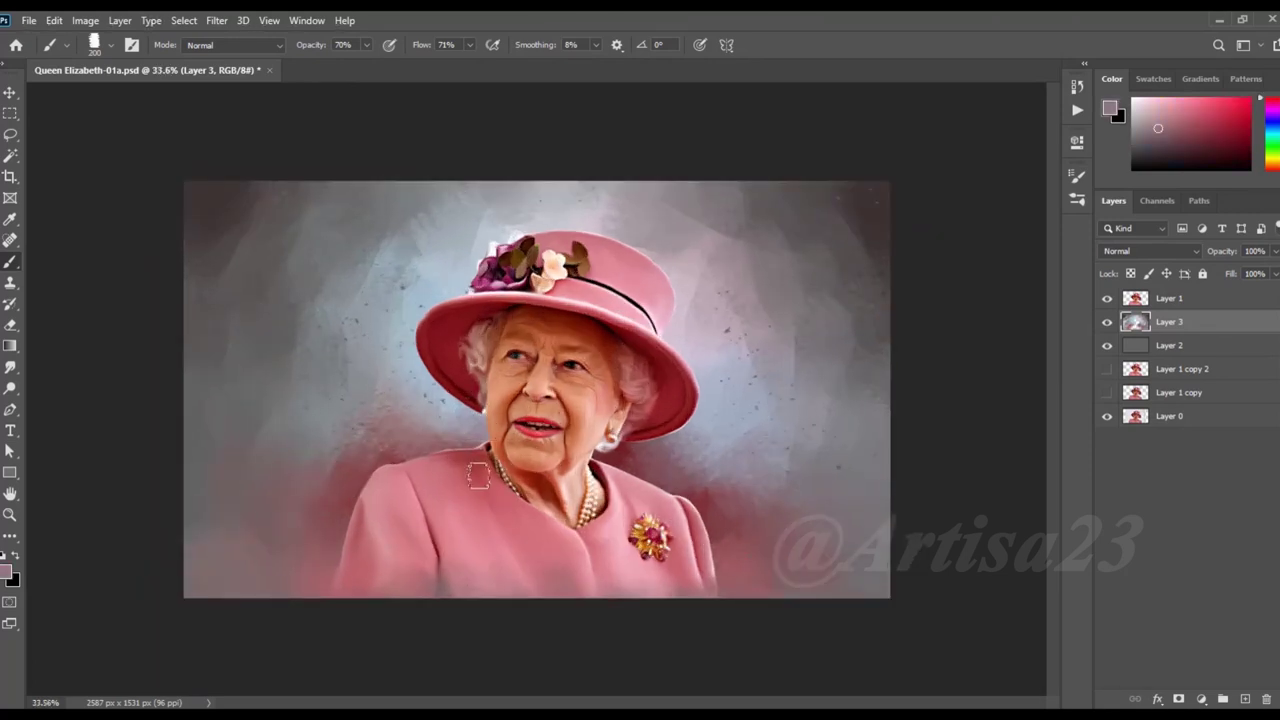
key("ctrl+plus")
left_click(742, 502, "alt")
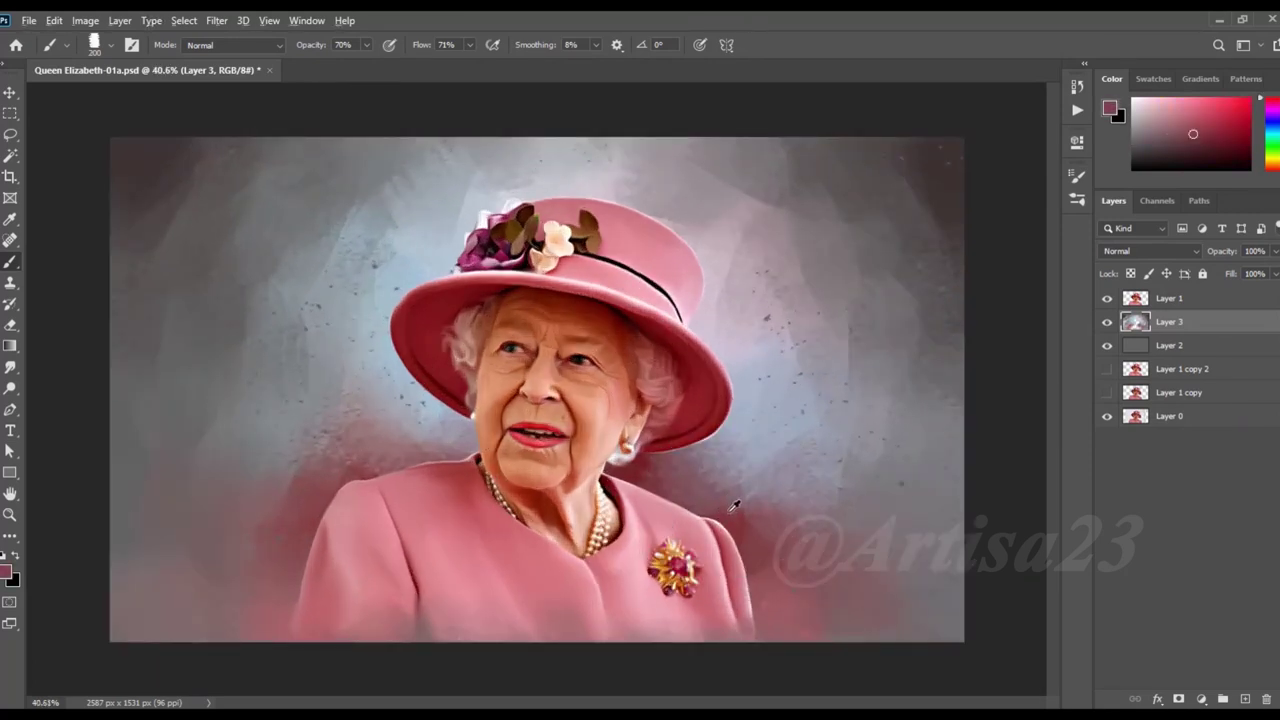
key("ctrl+minus")
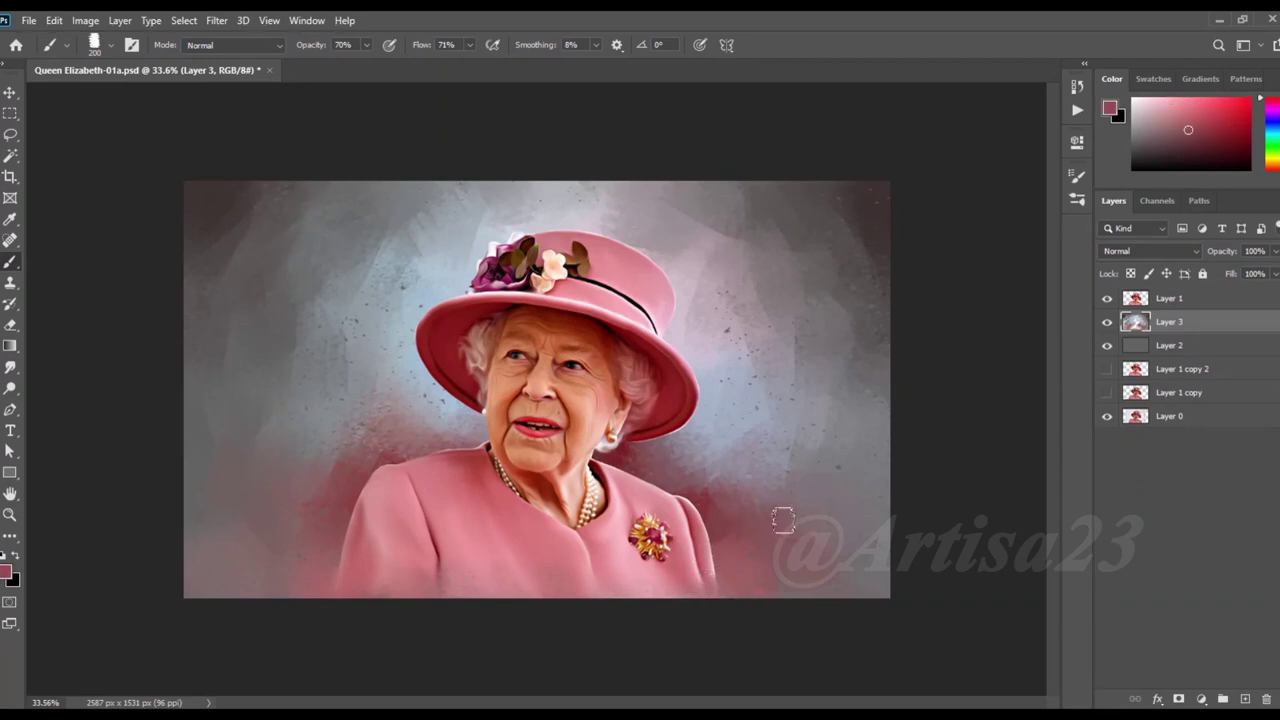
Step: Sample light grey and bluish background tones, then select Layer 1
left_click(720, 225, "alt")
left_click(750, 207, "alt")
left_click(494, 180, "alt")
scroll(395, 245, "up", 1, "alt")
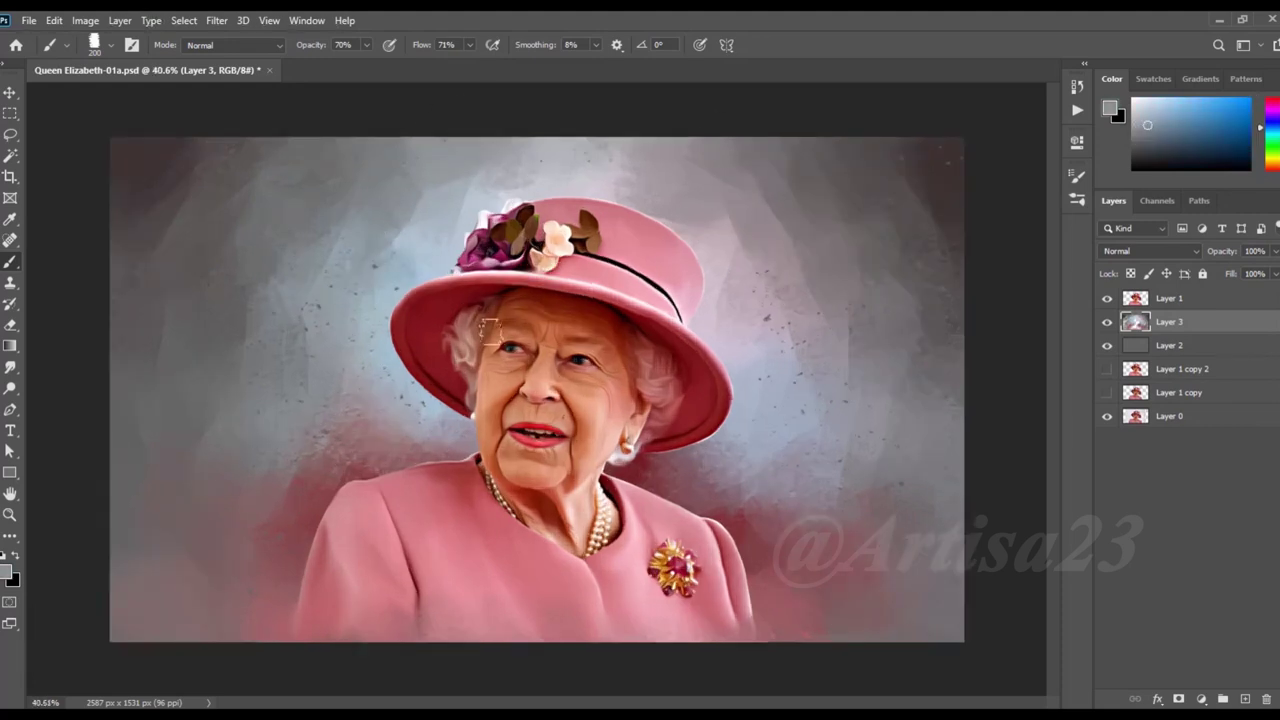
scroll(625, 390, "up", 1, "alt")
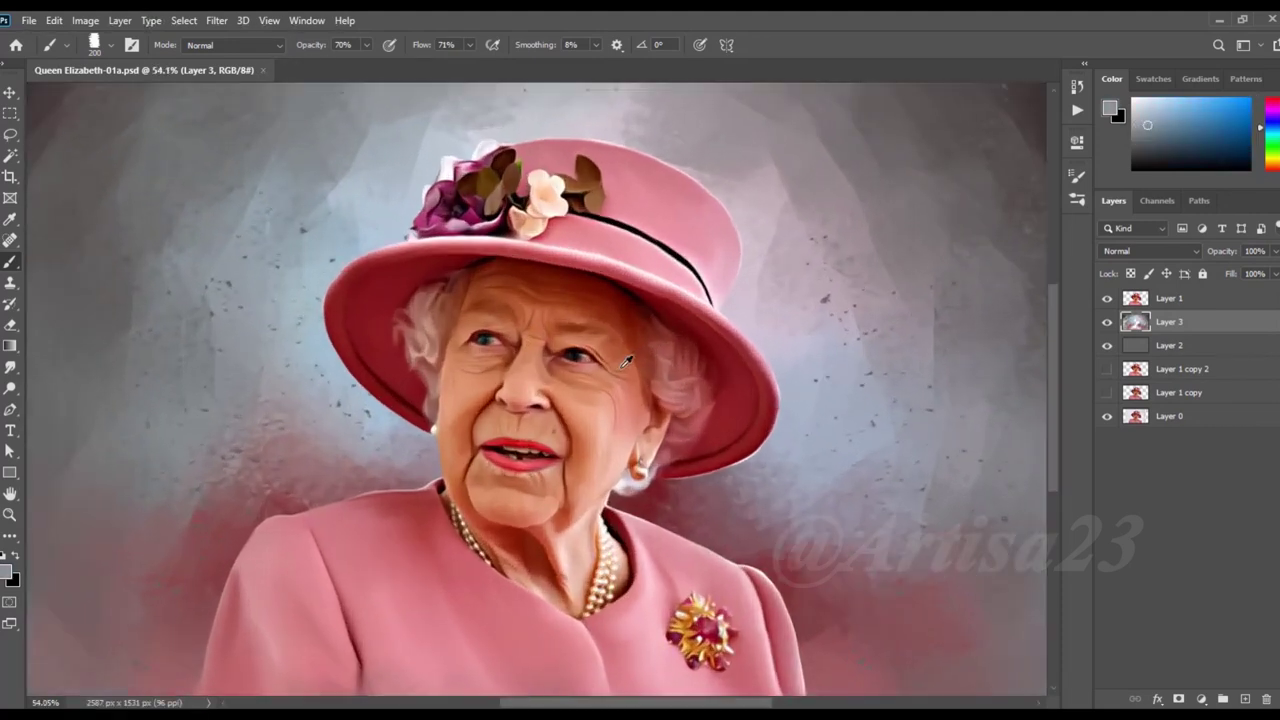
scroll(627, 362, "up", 1)
scroll(556, 355, "down", 2, "alt")
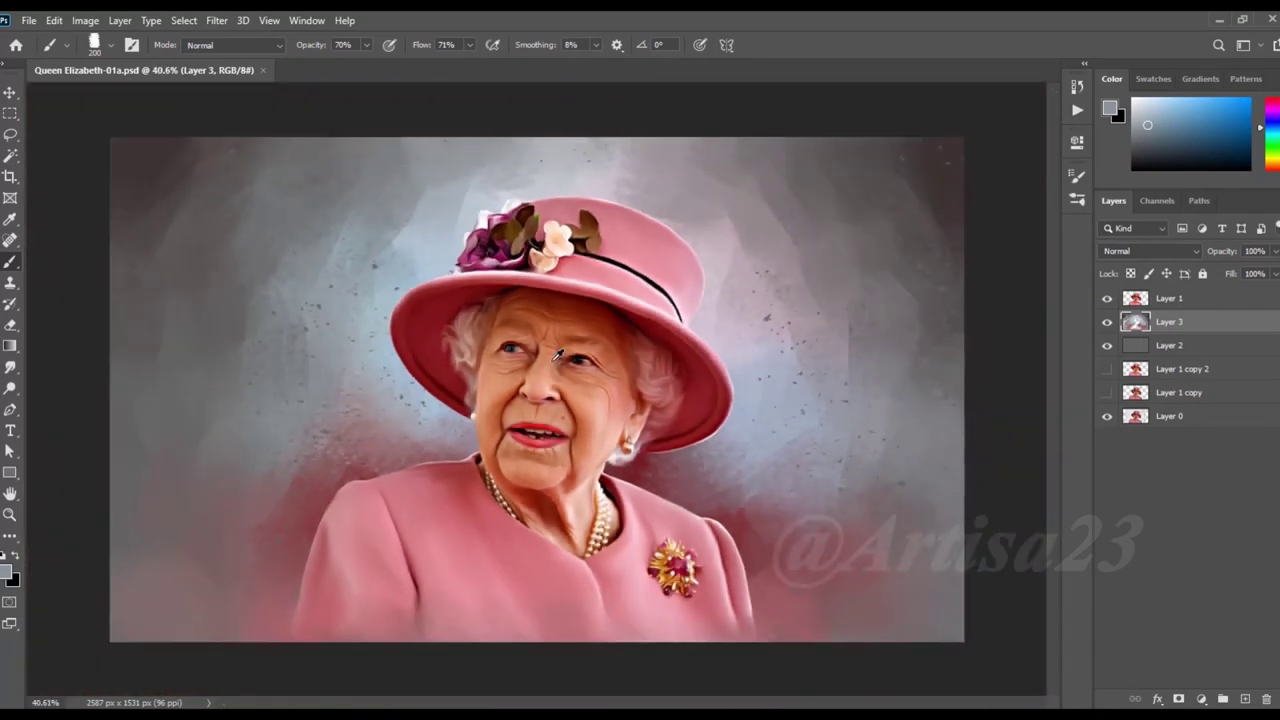
left_click(1205, 298)
Step: Add a new layer named Line and load the Soft Round brush
left_click(1245, 699)
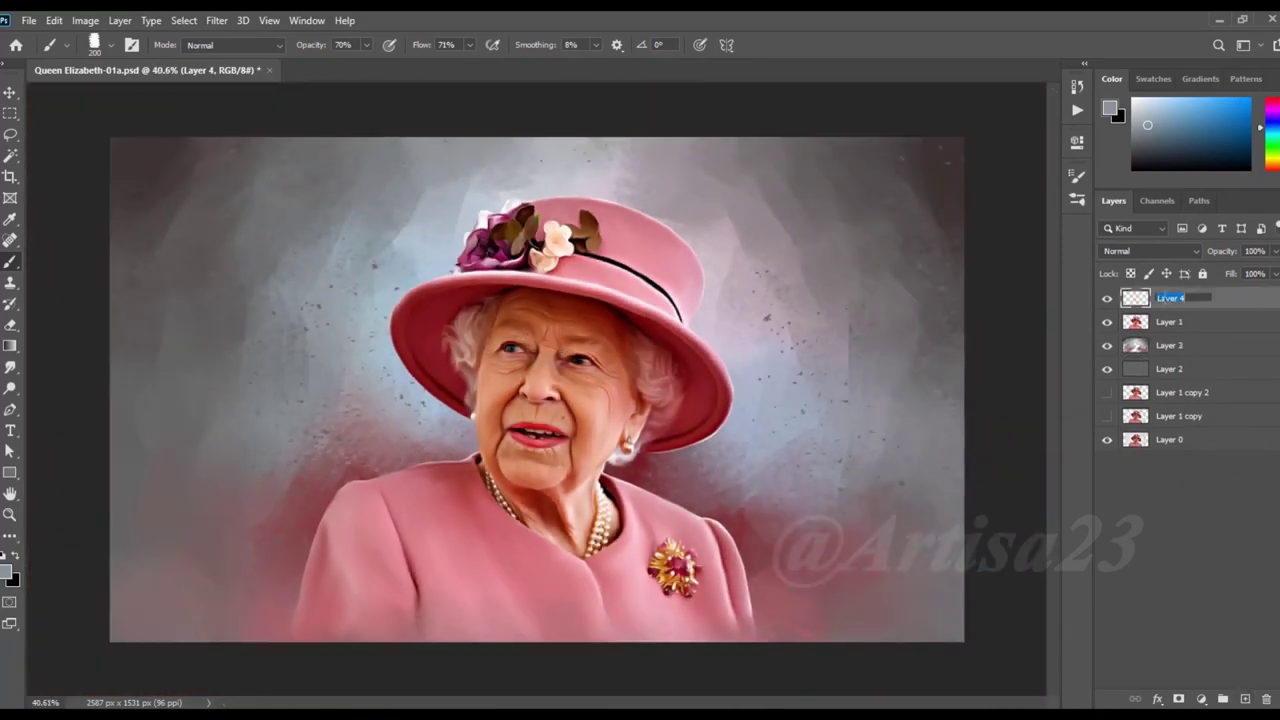
type("Line")
key("Return")
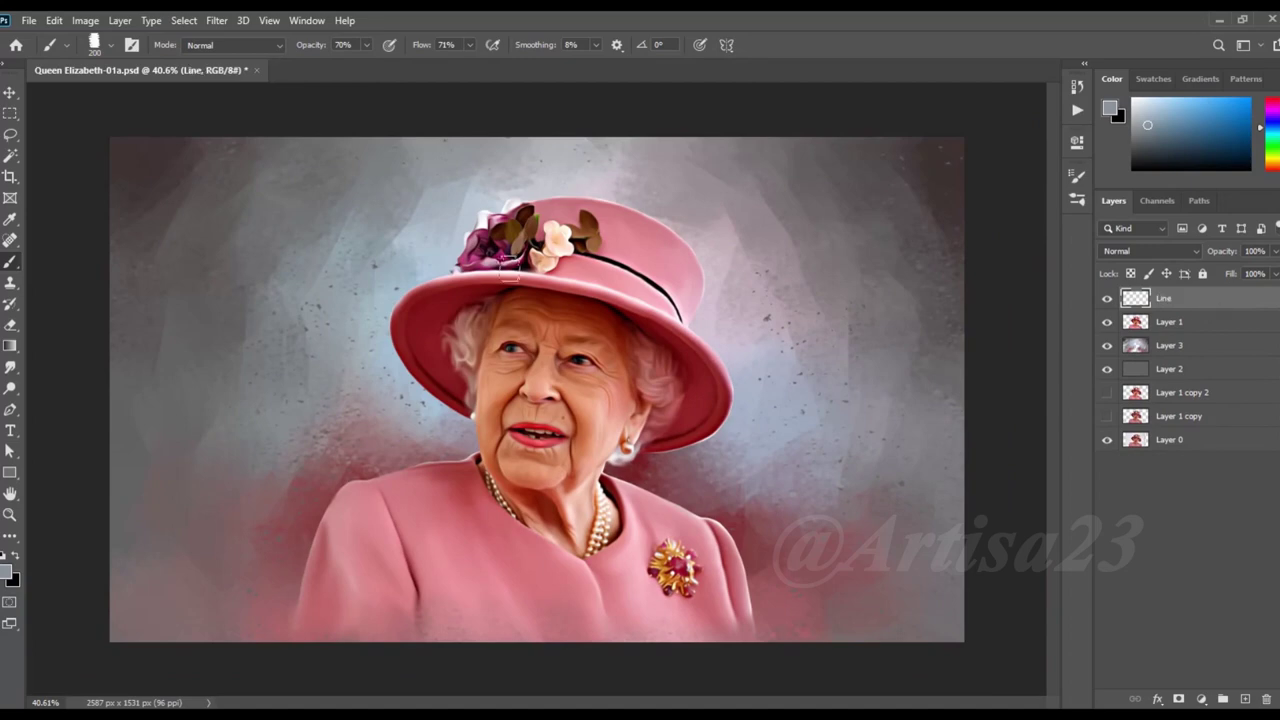
scroll(530, 300, "up", 2)
left_click(131, 47)
left_click(859, 168)
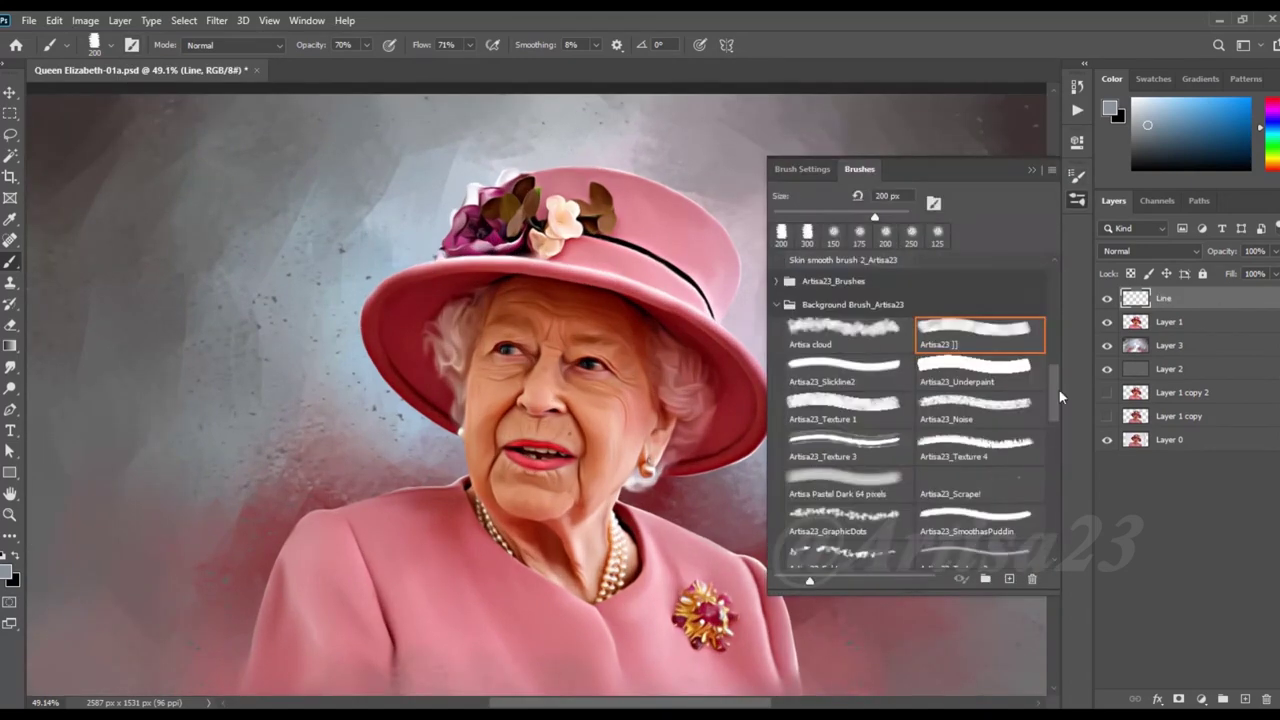
scroll(1050, 390, "up", 5)
left_click(845, 290)
left_click(1033, 171)
Step: Sample a dark red and paint a thin line along the ear contour
scroll(600, 300, "up", 2)
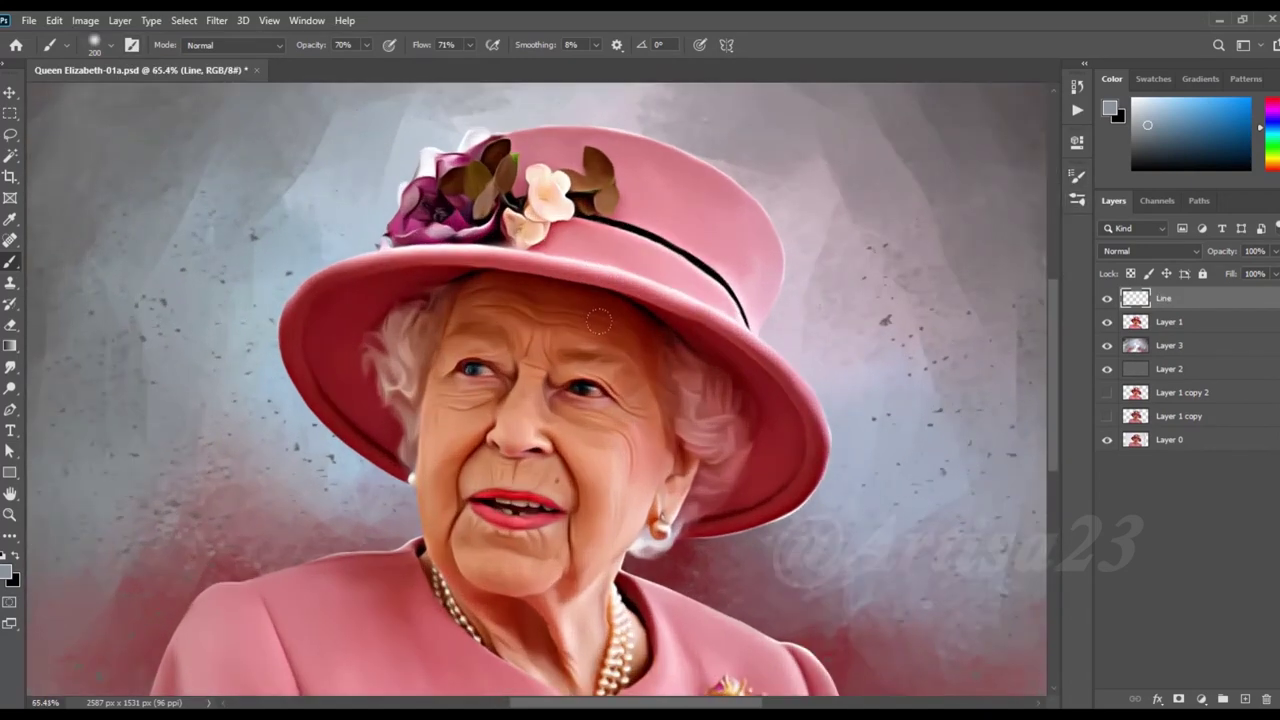
scroll(680, 470, "up", 2)
scroll(670, 460, "up", 2)
left_click(672, 458, "alt")
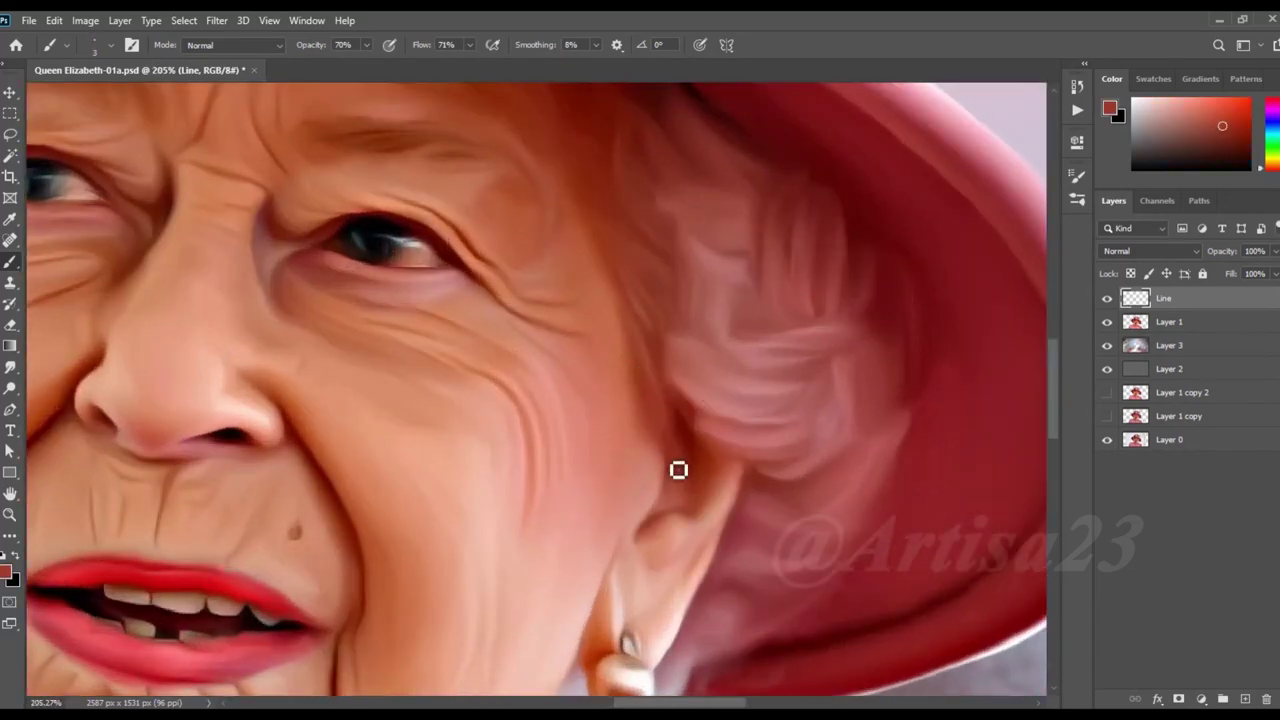
scroll(678, 470, "up", 1)
left_click(686, 434, "alt")
scroll(686, 434, "up", 1)
mouse_move(671, 451)
left_mouse_down()
mouse_move(637, 577)
mouse_move(676, 560)
mouse_move(655, 455)
left_mouse_up()
Step: Darken the ear's left contour and add an orange-brown highlight hook on the earring
left_click(638, 536, "alt")
scroll(660, 417, "down", 3)
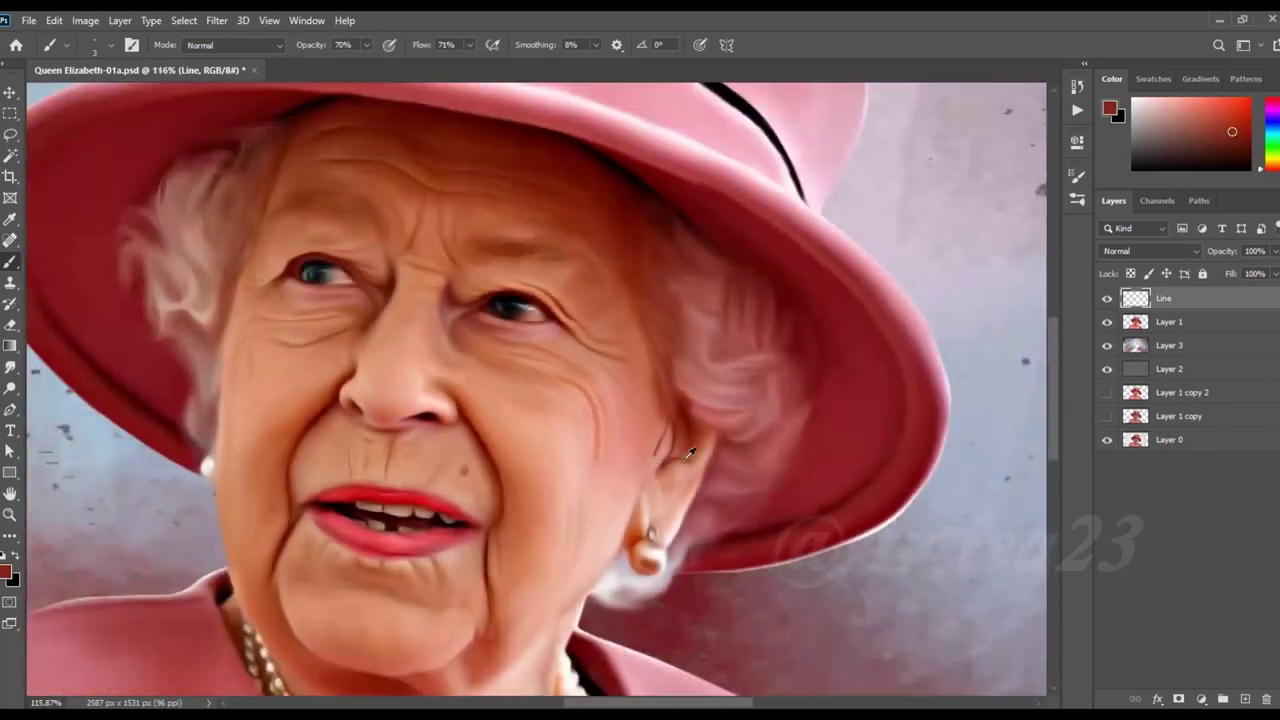
scroll(628, 537, "up", 2)
left_click_drag(628, 537, 652, 457)
scroll(644, 537, "up", 2)
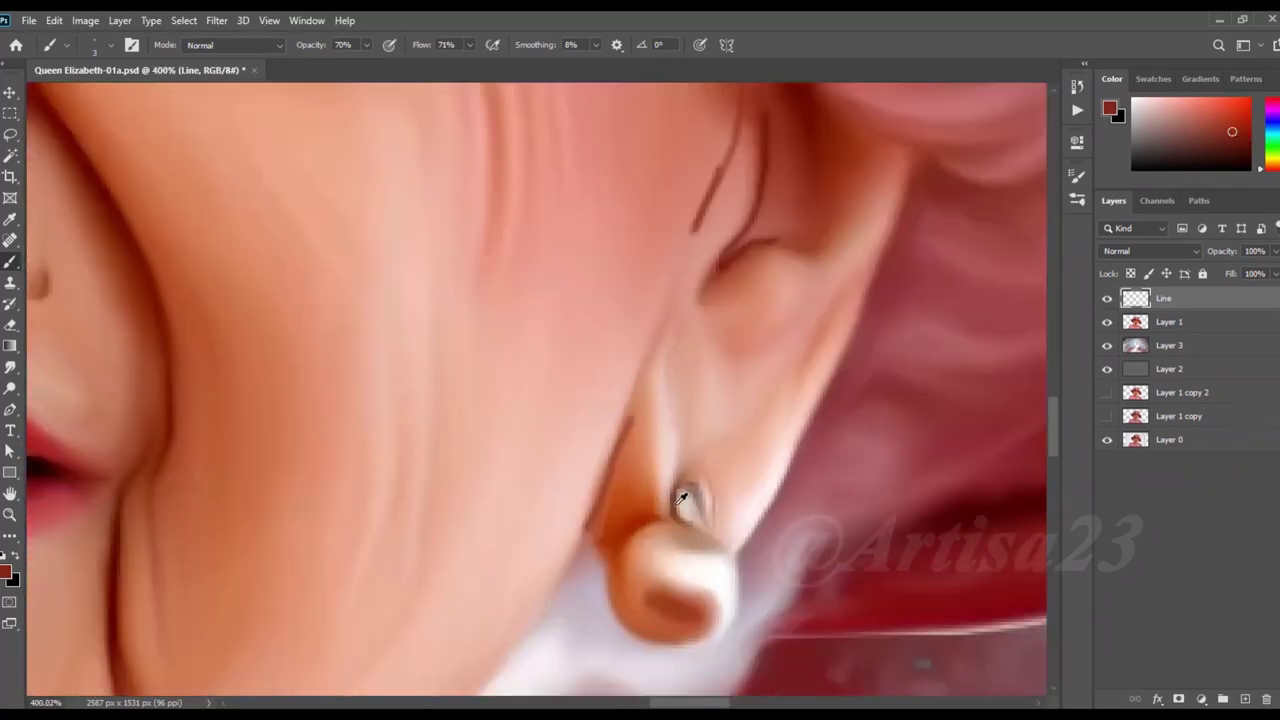
left_click(672, 528, "alt")
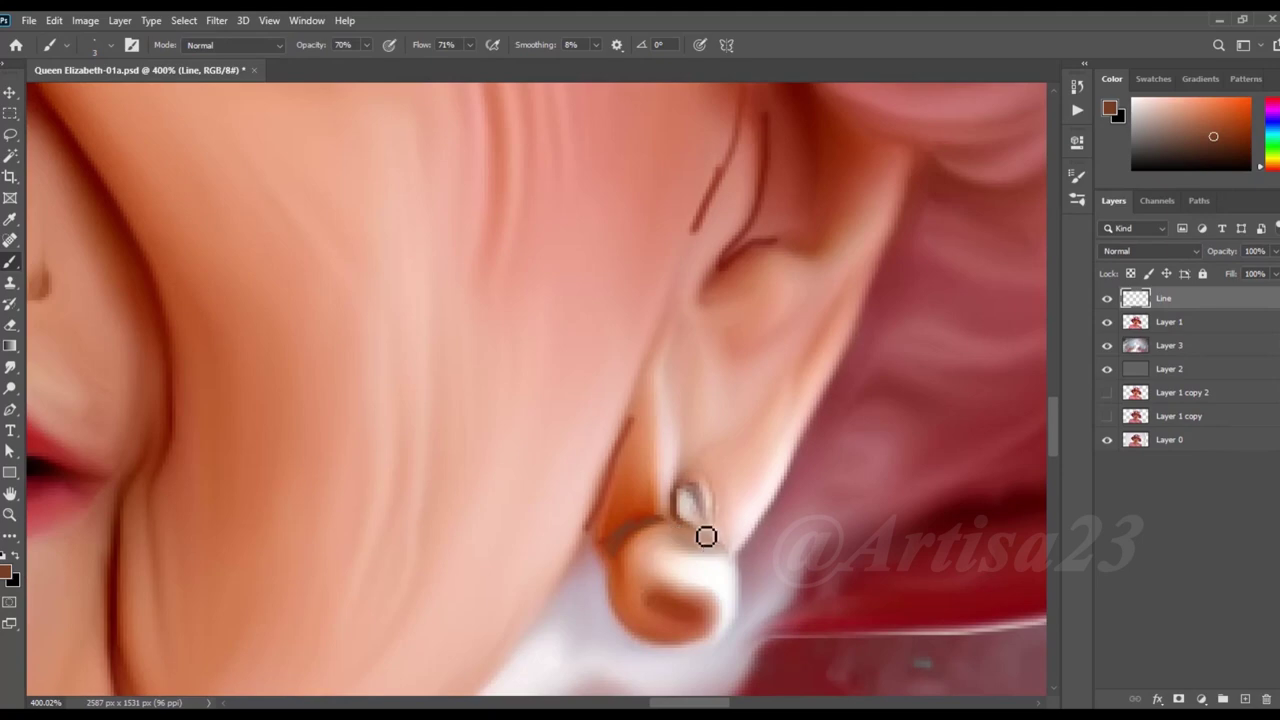
mouse_move(695, 484)
left_mouse_down()
mouse_move(686, 500)
mouse_move(714, 523)
left_mouse_up()
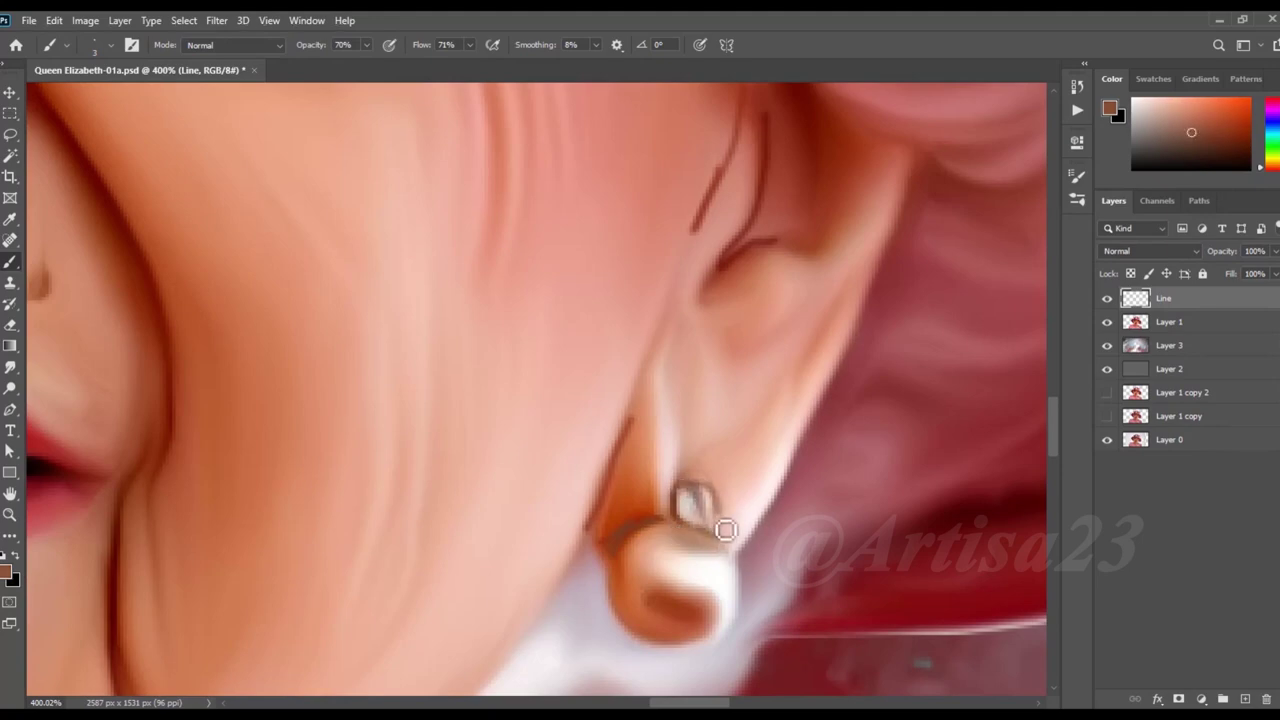
Step: Paint dark red lines along the chin and lower chin contour
scroll(689, 506, "down", 3)
scroll(689, 506, "down", 3)
scroll(547, 578, "up", 5)
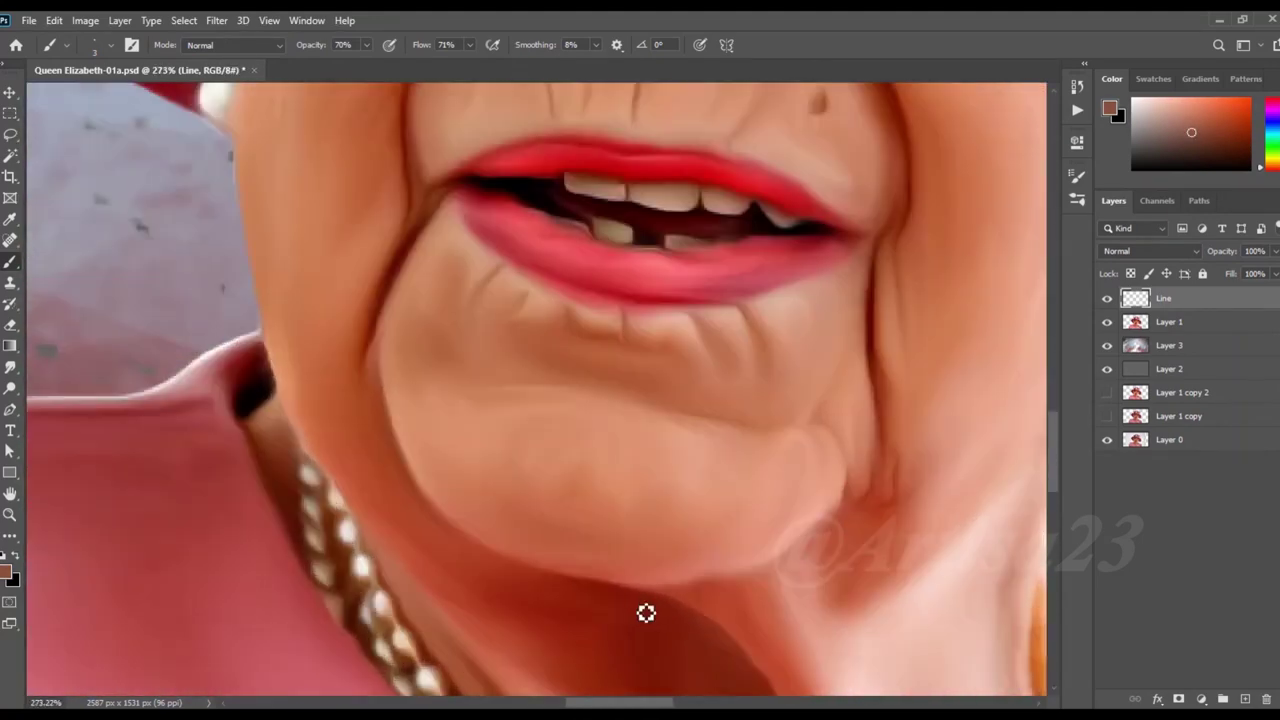
left_click(417, 492, "alt")
left_click_drag(394, 434, 459, 536)
scroll(600, 585, "down", 2)
scroll(657, 580, "up", 3)
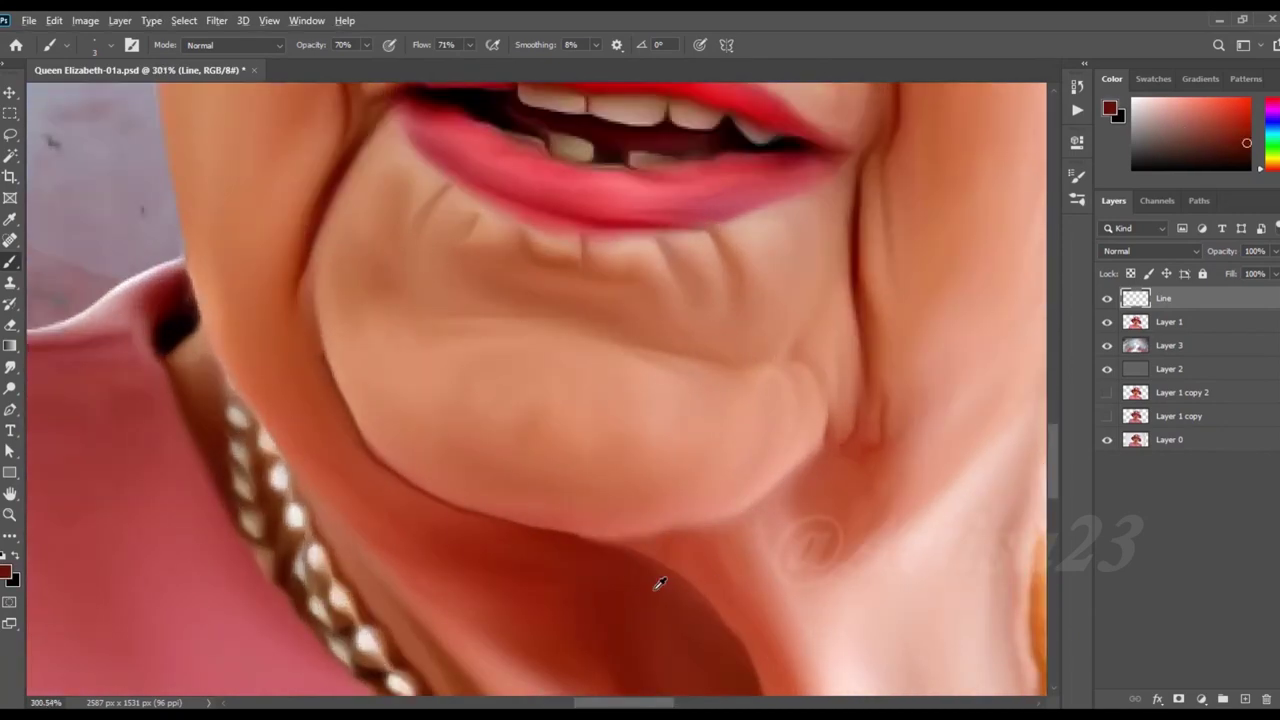
left_click_drag(803, 480, 717, 535)
Step: Paint a dark line along the nostril
scroll(591, 543, "down", 3)
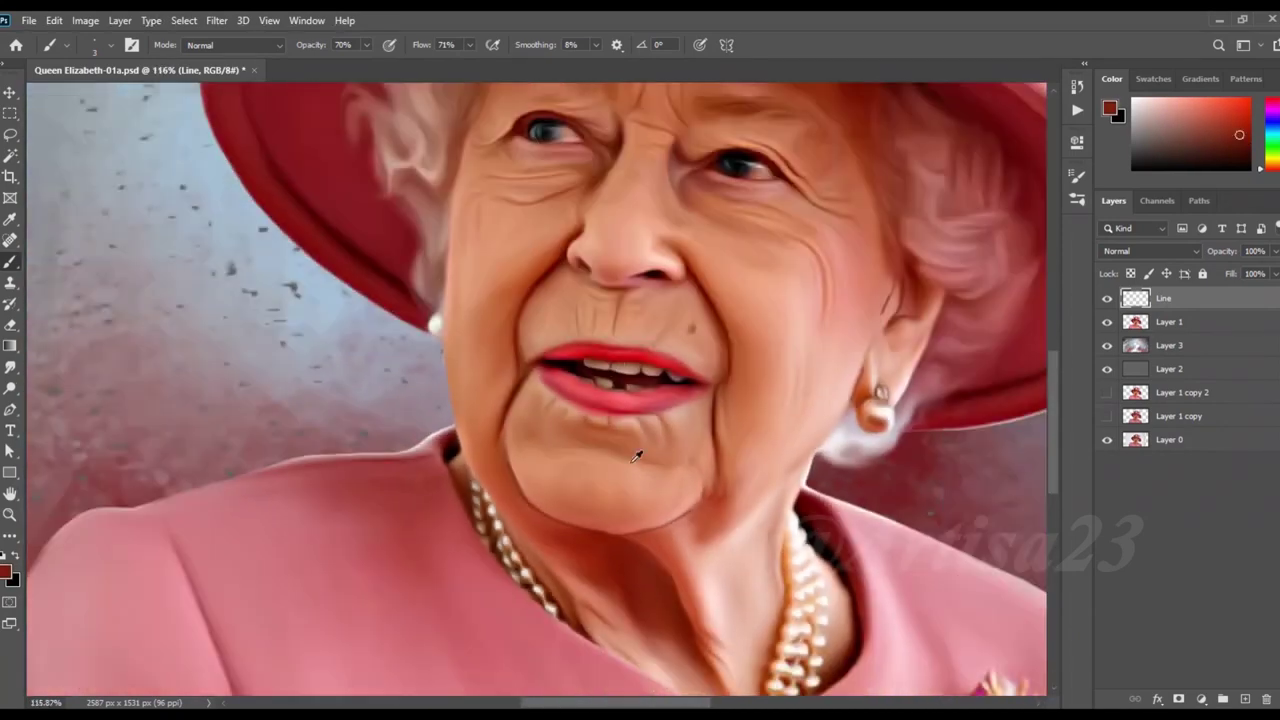
scroll(629, 500, "up", 2)
scroll(715, 275, "up", 3)
scroll(634, 443, "up", 2)
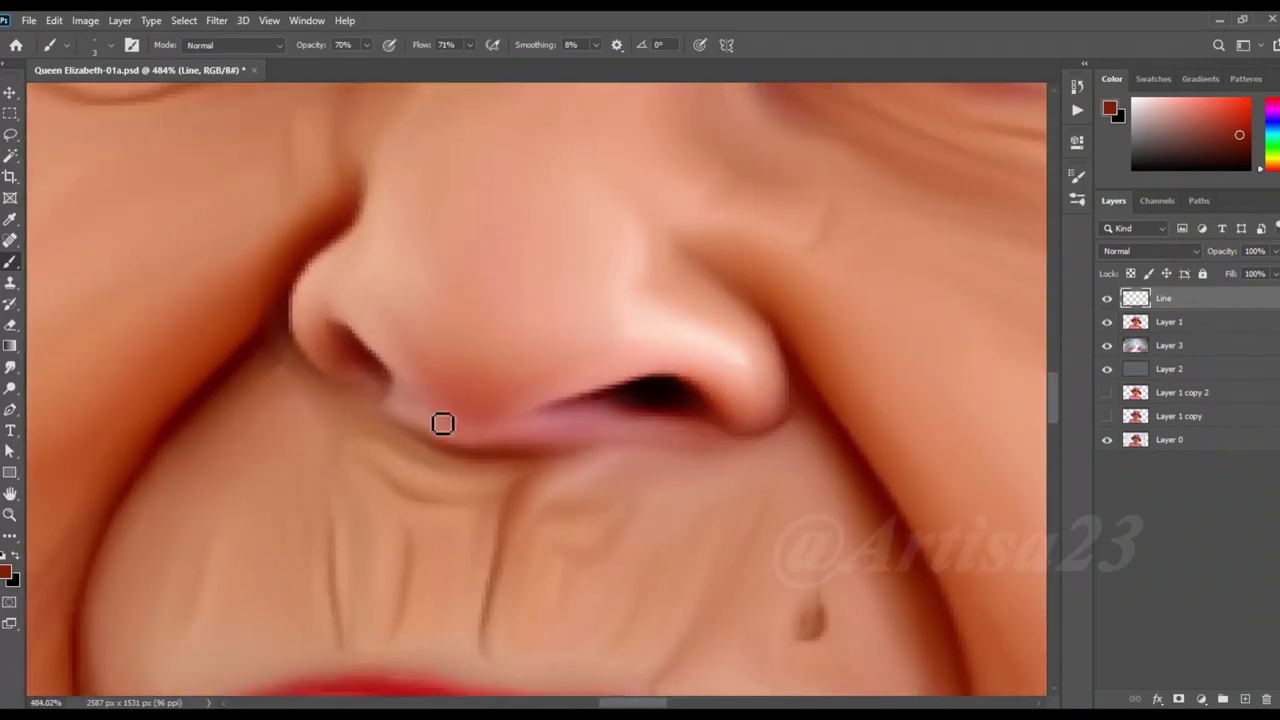
left_click_drag(407, 390, 548, 420)
scroll(545, 450, "down", 3)
scroll(623, 294, "down", 1)
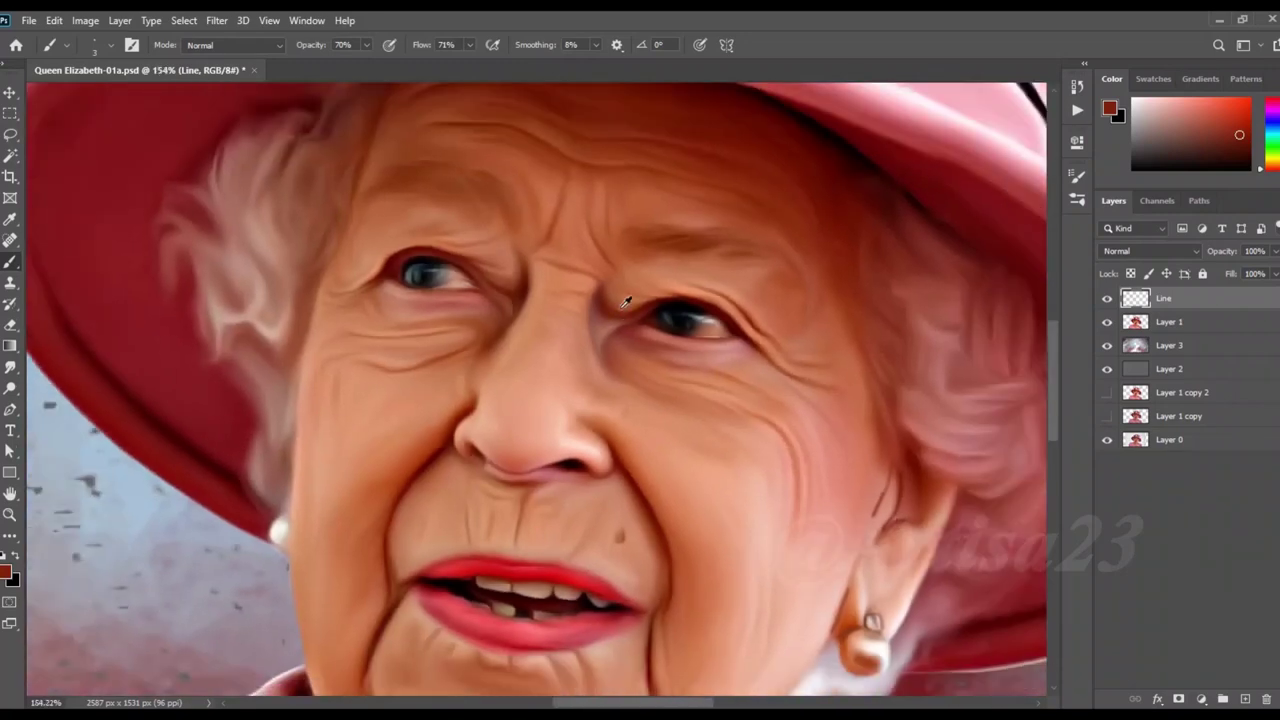
scroll(672, 326, "up", 5)
scroll(672, 326, "up", 1)
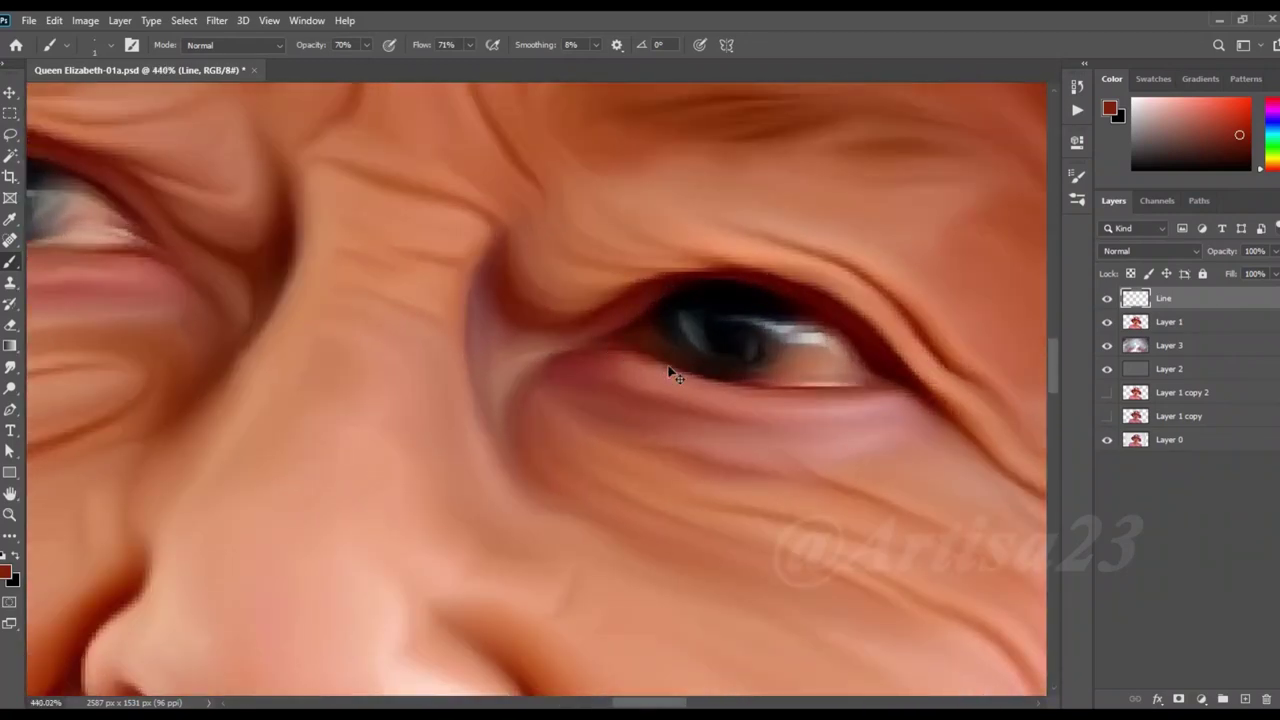
scroll(674, 374, "up", 3)
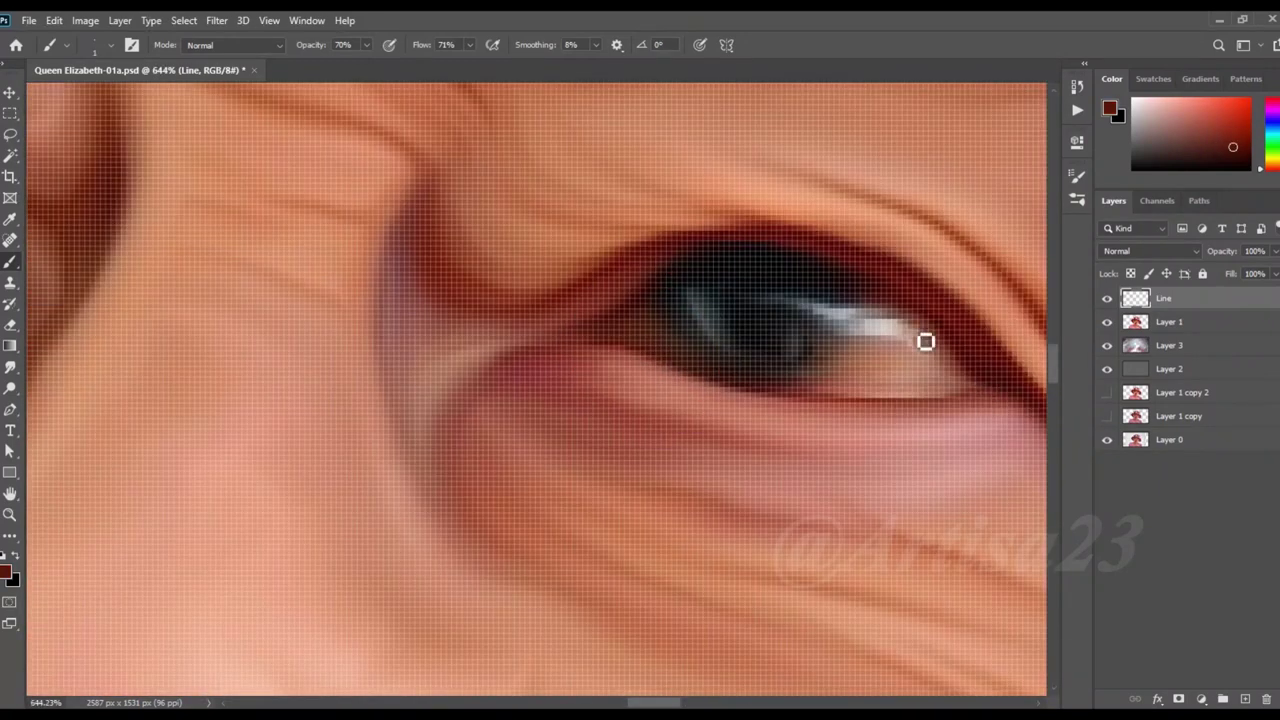
Step: Outline the right edges of both irises with bluish-black strokes
left_click(848, 295, "alt")
left_click(784, 280, "alt")
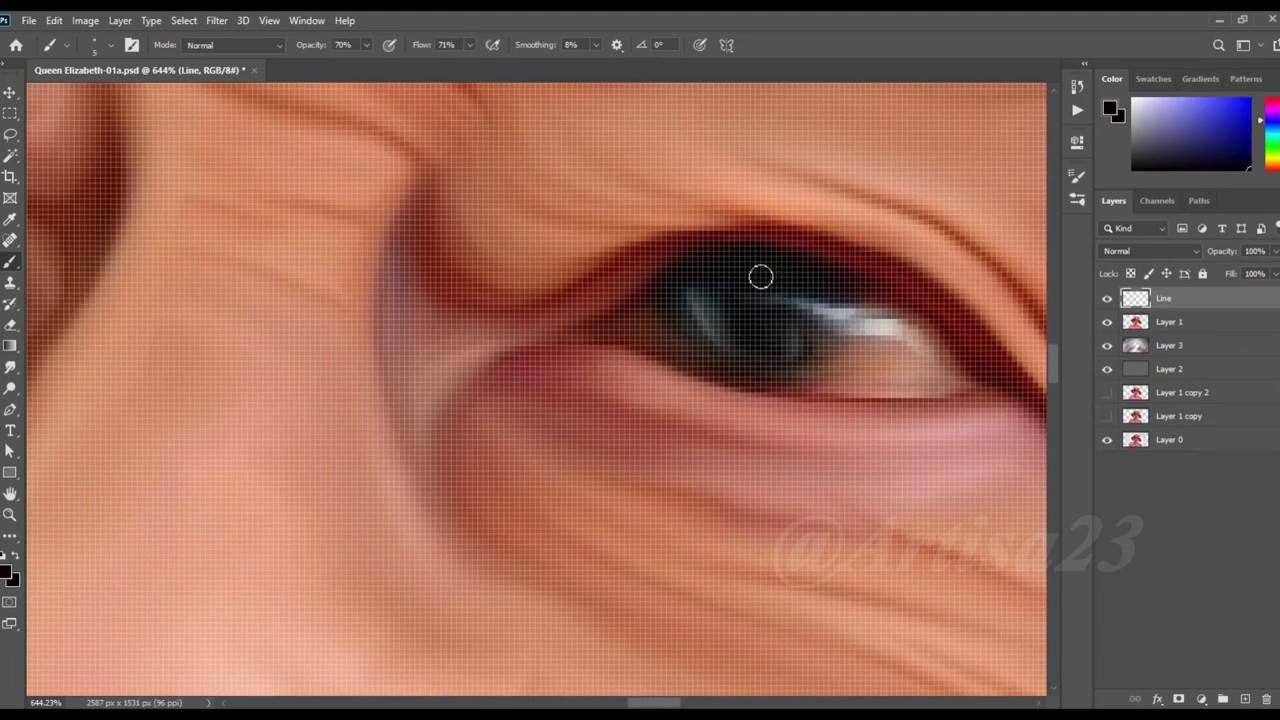
mouse_move(860, 309)
left_mouse_down()
mouse_move(857, 337)
mouse_move(800, 380)
left_mouse_up()
scroll(826, 333, "down", 5)
left_click_drag(306, 214, 491, 251)
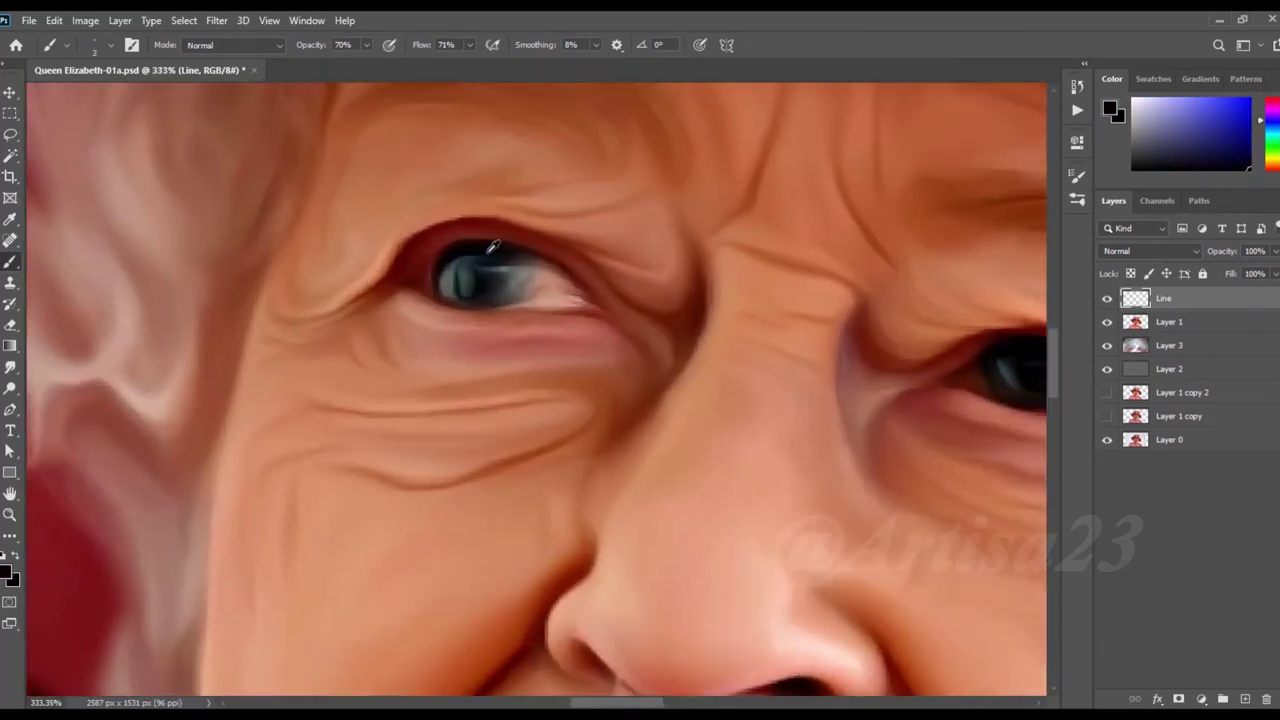
scroll(491, 260, "up", 5)
mouse_move(500, 345)
left_mouse_down()
mouse_move(543, 260)
mouse_move(481, 360)
left_mouse_up()
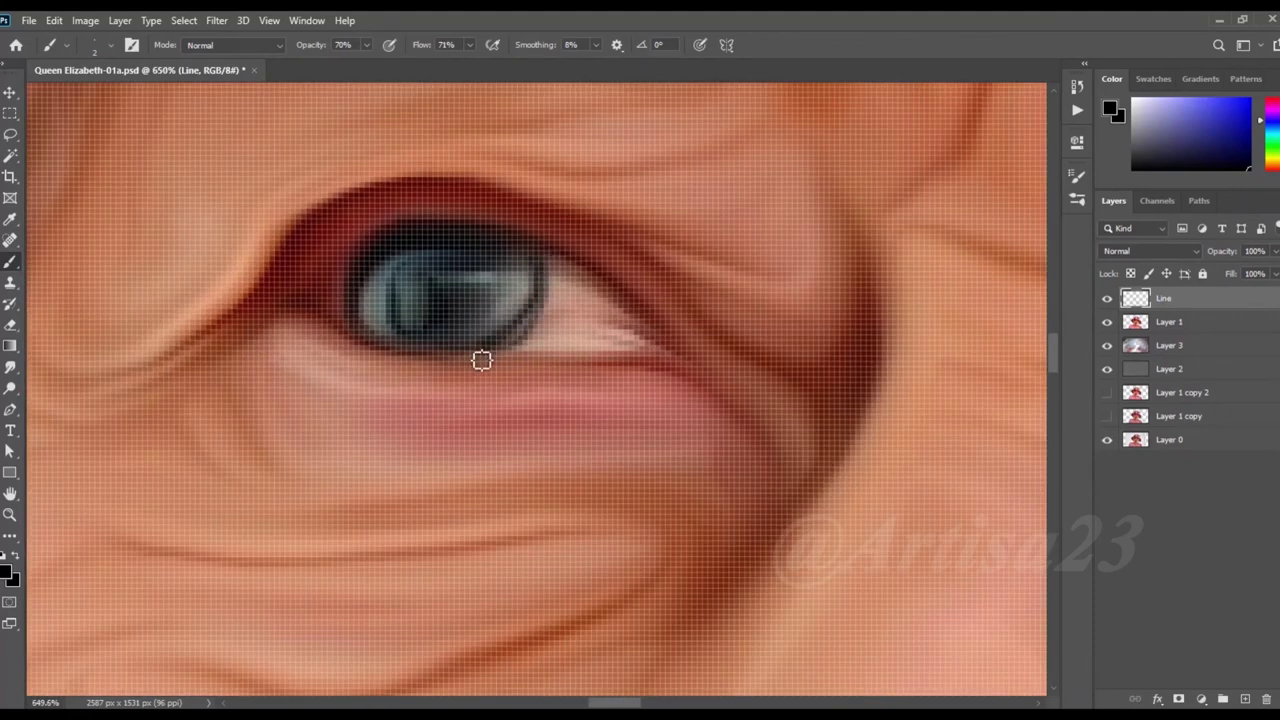
Step: Sample a dark reddish-brown and darken the lower eyelid line
left_click(377, 243, "alt")
scroll(655, 328, "down", 2)
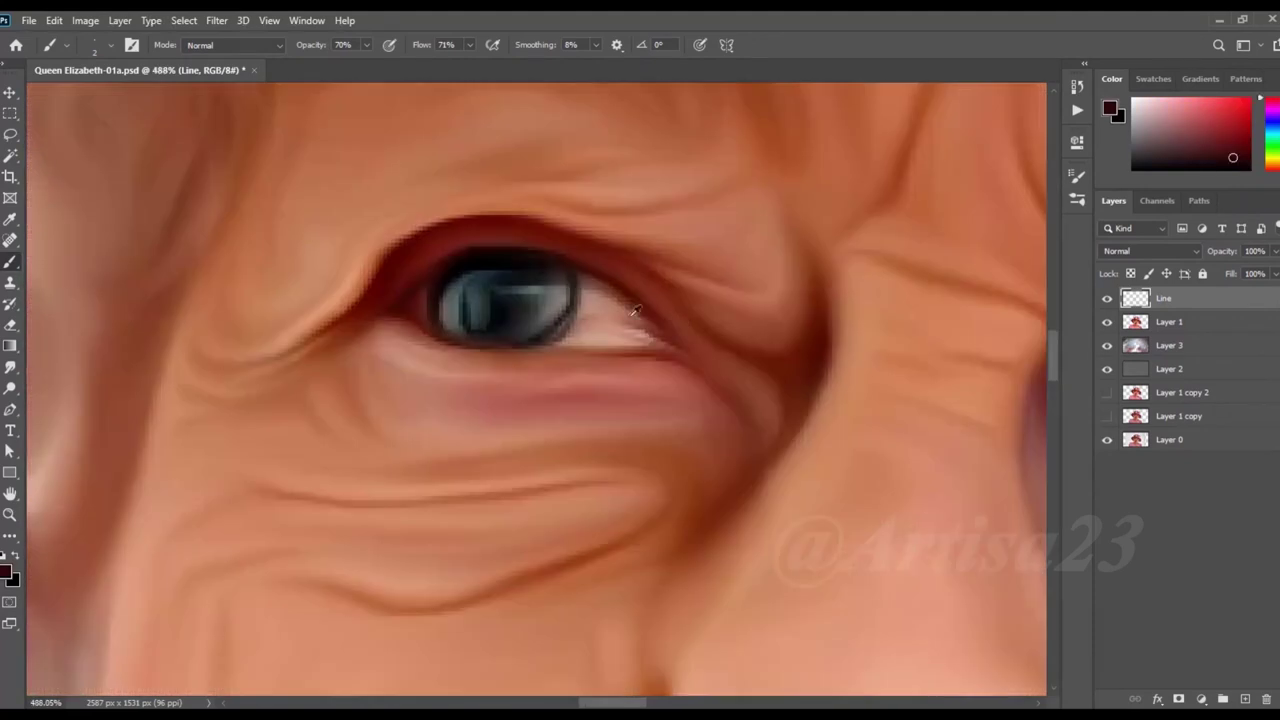
left_click(656, 327, "alt")
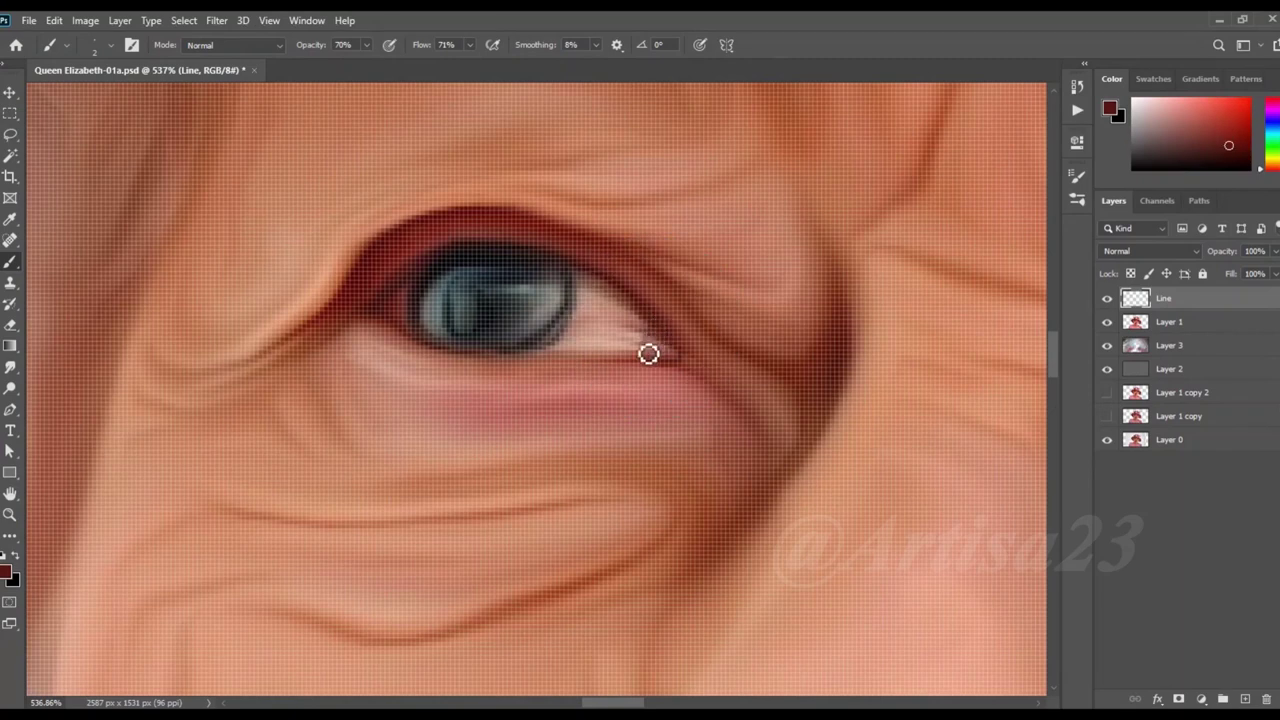
left_click_drag(638, 363, 491, 366)
scroll(491, 366, "down", 3)
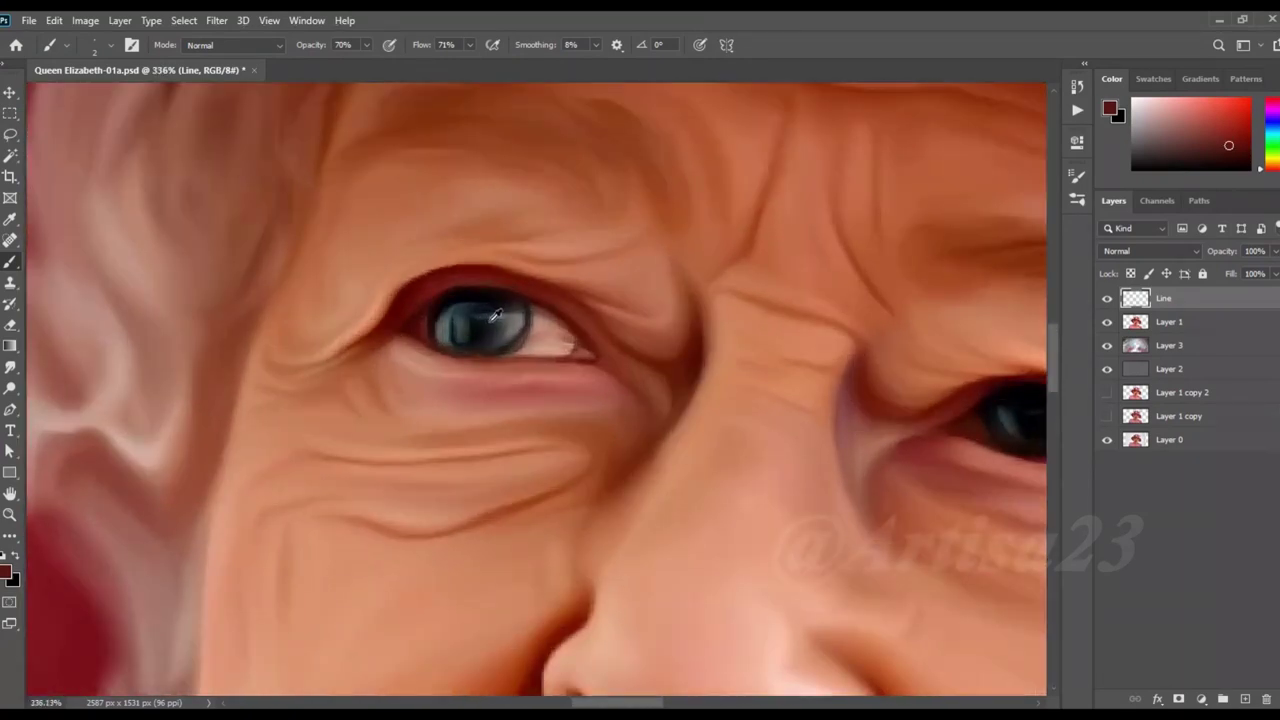
scroll(486, 338, "up", 2)
left_click(486, 338, "alt")
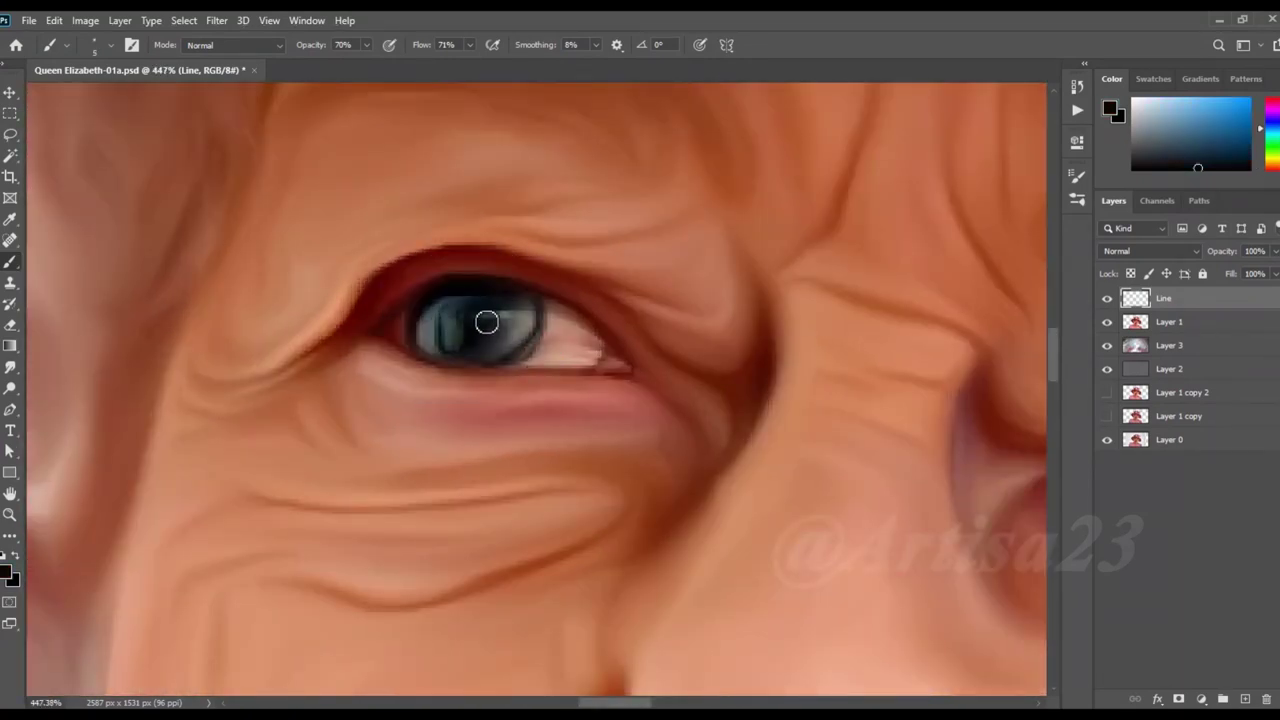
Step: Pick a dark red and darken the lower lip line
scroll(473, 364, "down", 5)
scroll(620, 343, "down", 5)
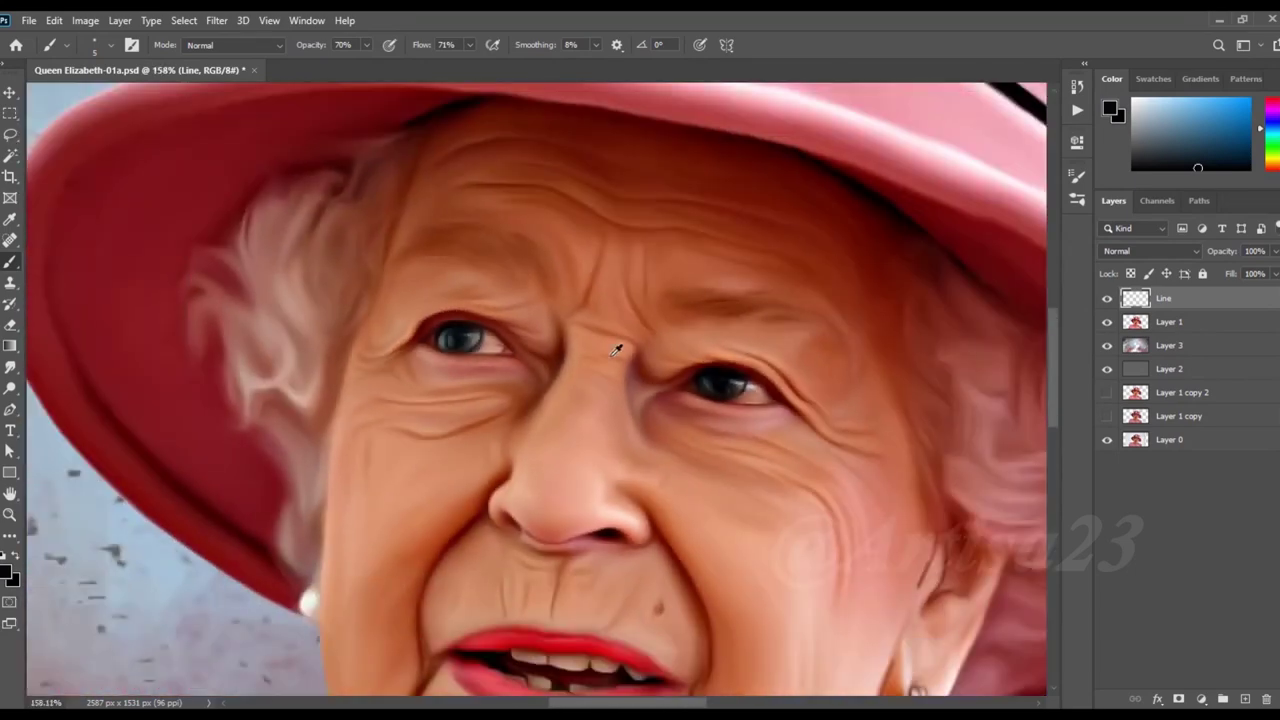
scroll(620, 343, "down", 2)
scroll(628, 358, "down", 1)
scroll(640, 420, "down", 2)
scroll(648, 449, "up", 2)
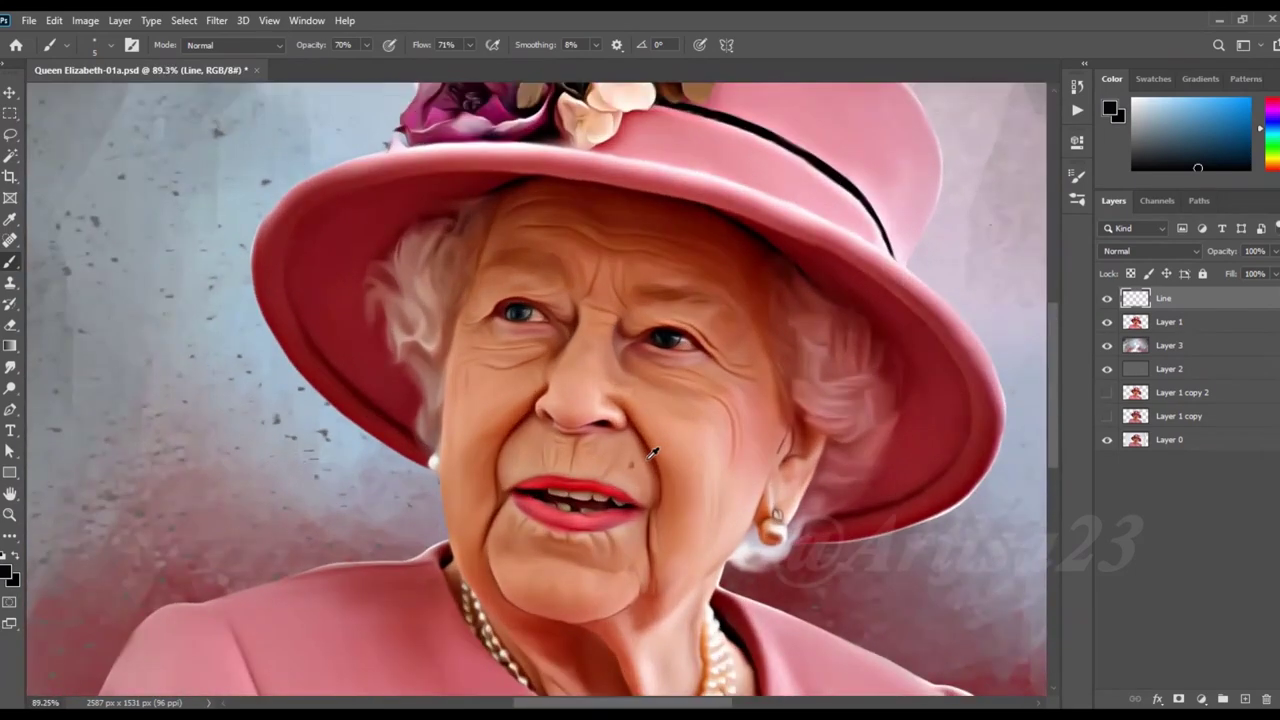
scroll(648, 452, "up", 2)
scroll(597, 535, "up", 2)
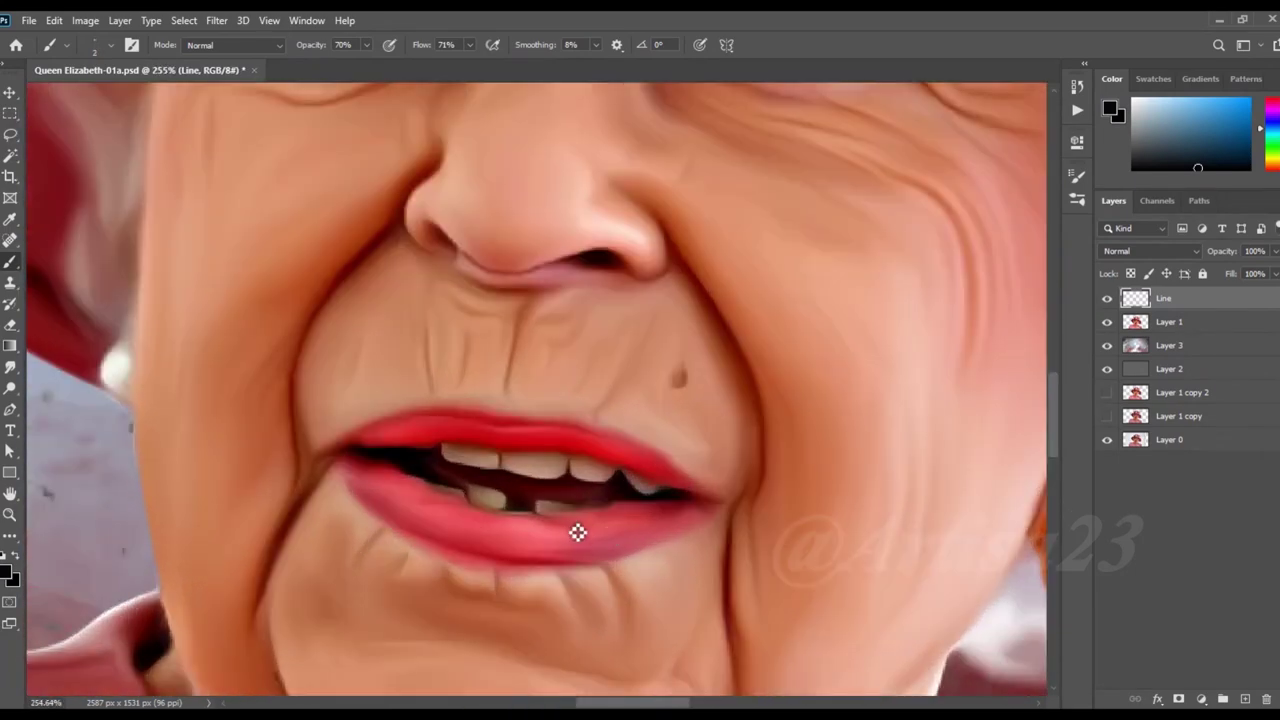
scroll(683, 497, "up", 1)
scroll(672, 490, "up", 1)
left_click(655, 486, "alt")
mouse_move(561, 511)
left_mouse_down()
mouse_move(420, 534)
mouse_move(274, 506)
mouse_move(126, 437)
left_mouse_up()
Step: Darken the upper lip's top and lower edges
scroll(447, 472, "down", 2)
scroll(447, 472, "up", 2)
mouse_move(306, 449)
left_mouse_down()
mouse_move(403, 409)
mouse_move(643, 423)
mouse_move(843, 493)
left_mouse_up()
mouse_move(863, 543)
left_mouse_down()
mouse_move(674, 486)
mouse_move(360, 455)
left_mouse_up()
scroll(578, 455, "down", 2)
scroll(578, 455, "down", 1)
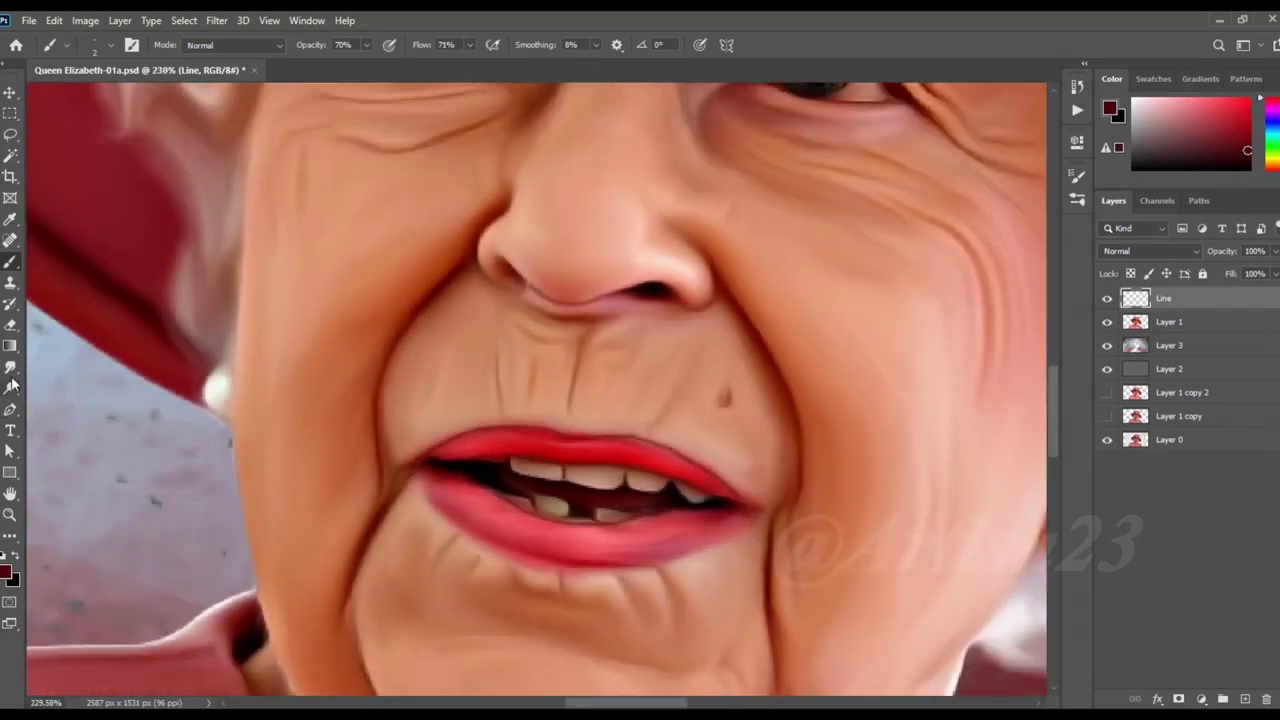
Step: Switch to the Smudge tool and fine-tune its size with the bracket keys
key("r")
scroll(478, 283, "up", 2)
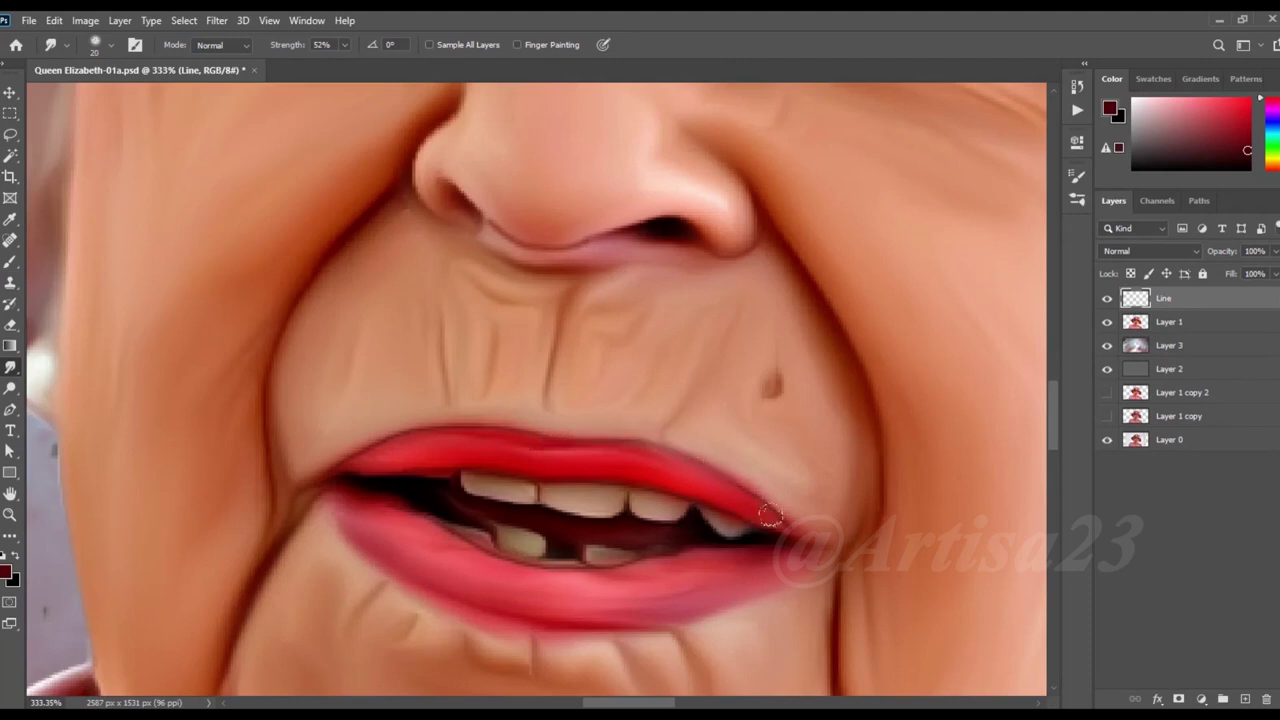
key("bracketleft")
key("bracketright")
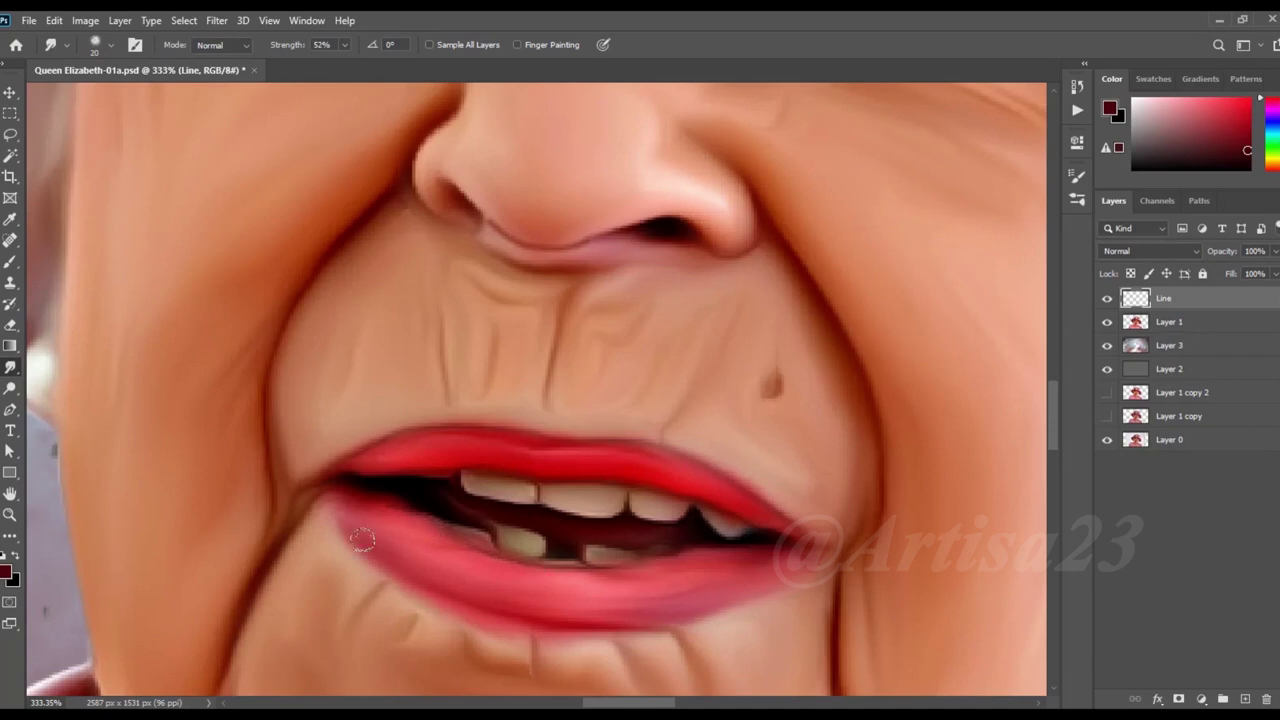
Step: Paint the lower lip's bottom edge in darker red and smudge it to blend
left_click(11, 264)
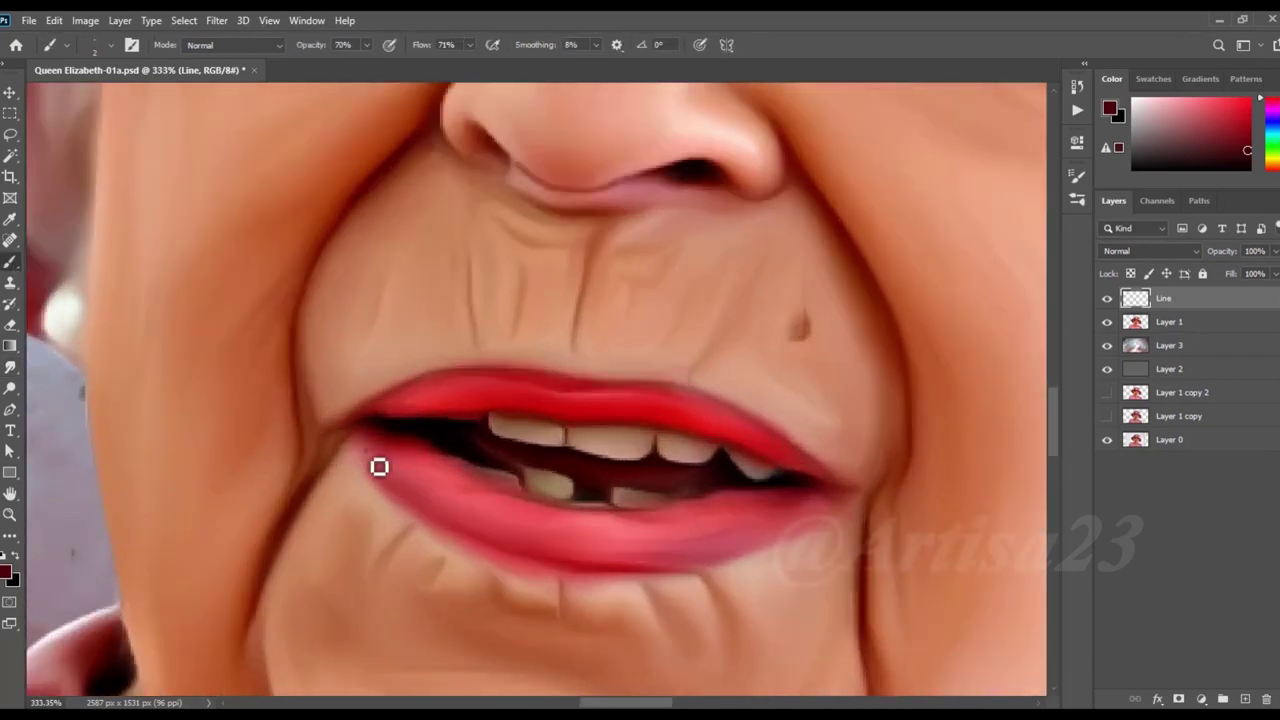
left_click_drag(734, 567, 842, 502)
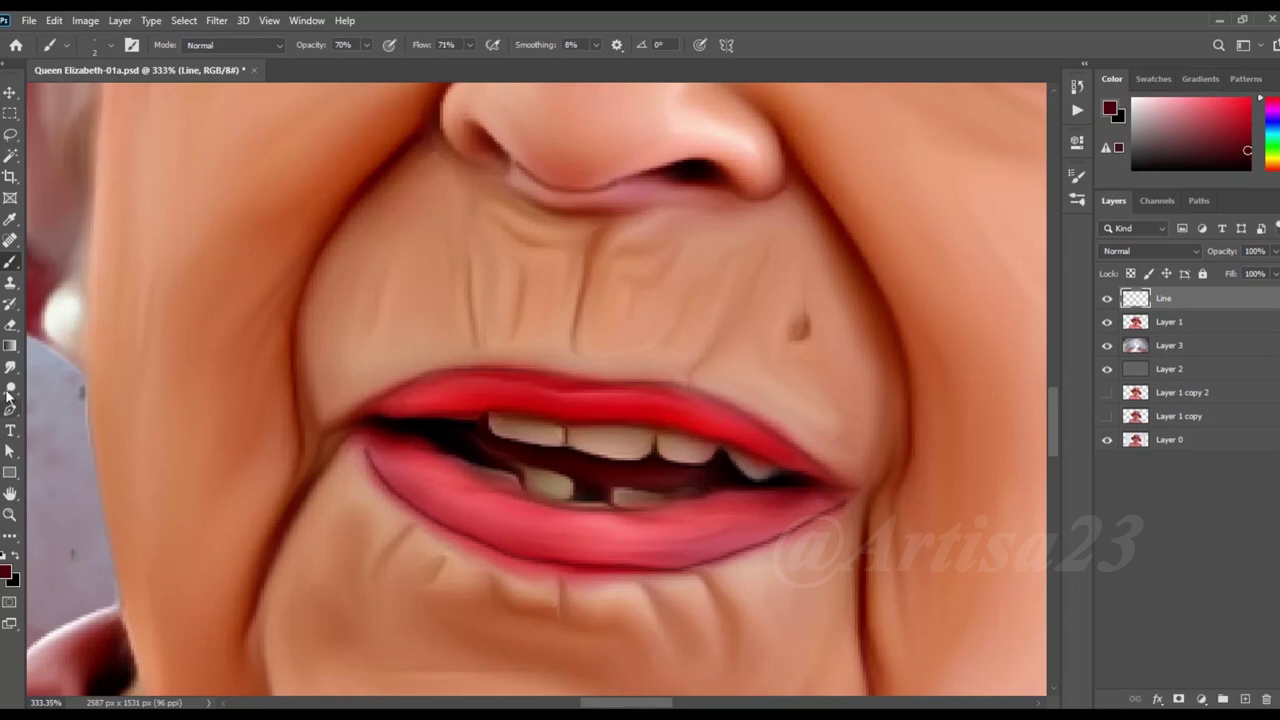
left_click(10, 367)
scroll(399, 463, "down", 1)
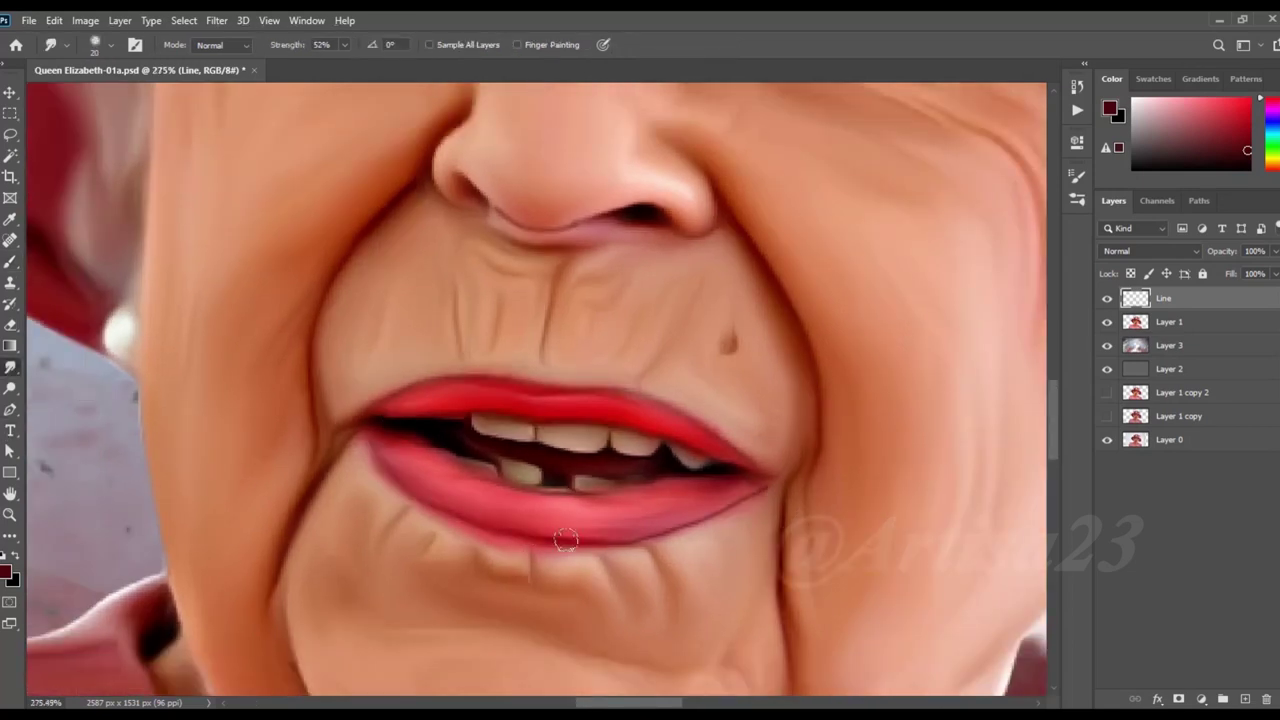
left_click_drag(696, 506, 664, 527)
Step: Smudge away the stray dark stroke beside the ear and return to the Brush
scroll(366, 455, "down", 1)
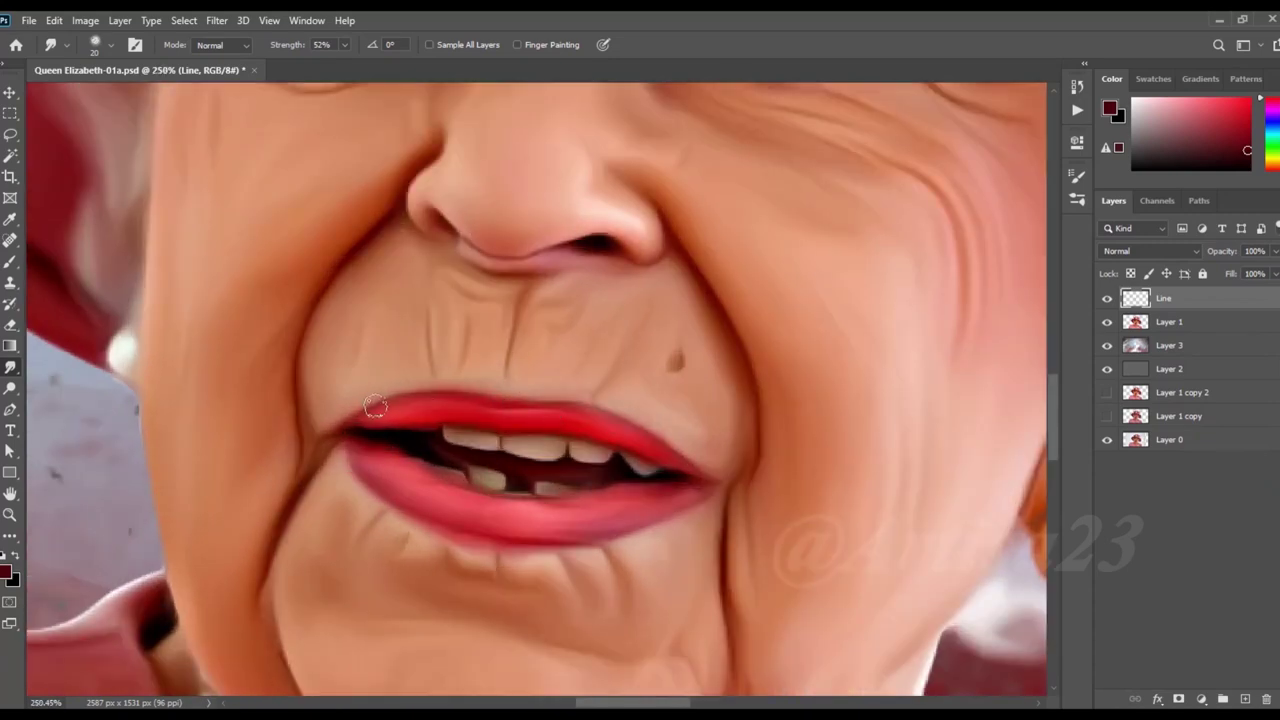
scroll(423, 417, "down", 3)
scroll(471, 437, "down", 3)
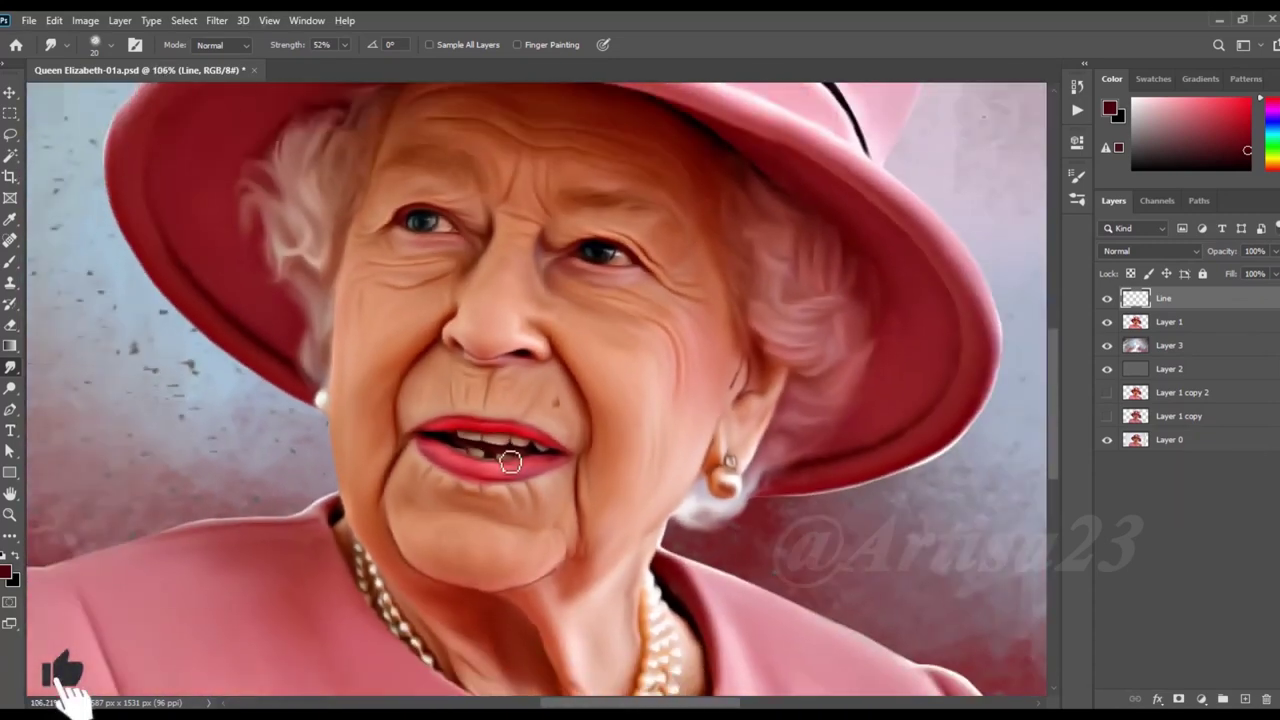
scroll(509, 451, "down", 2)
scroll(559, 331, "up", 5)
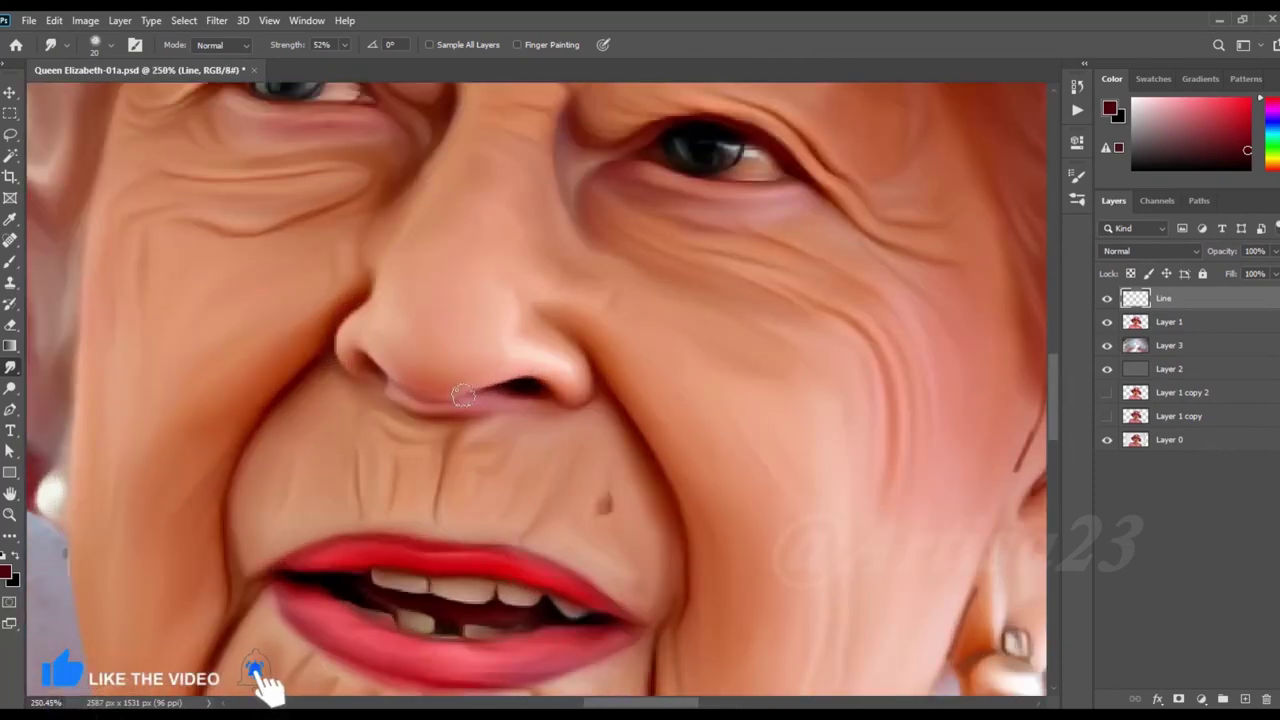
scroll(471, 392, "down", 4)
scroll(567, 307, "up", 2)
scroll(590, 327, "up", 1)
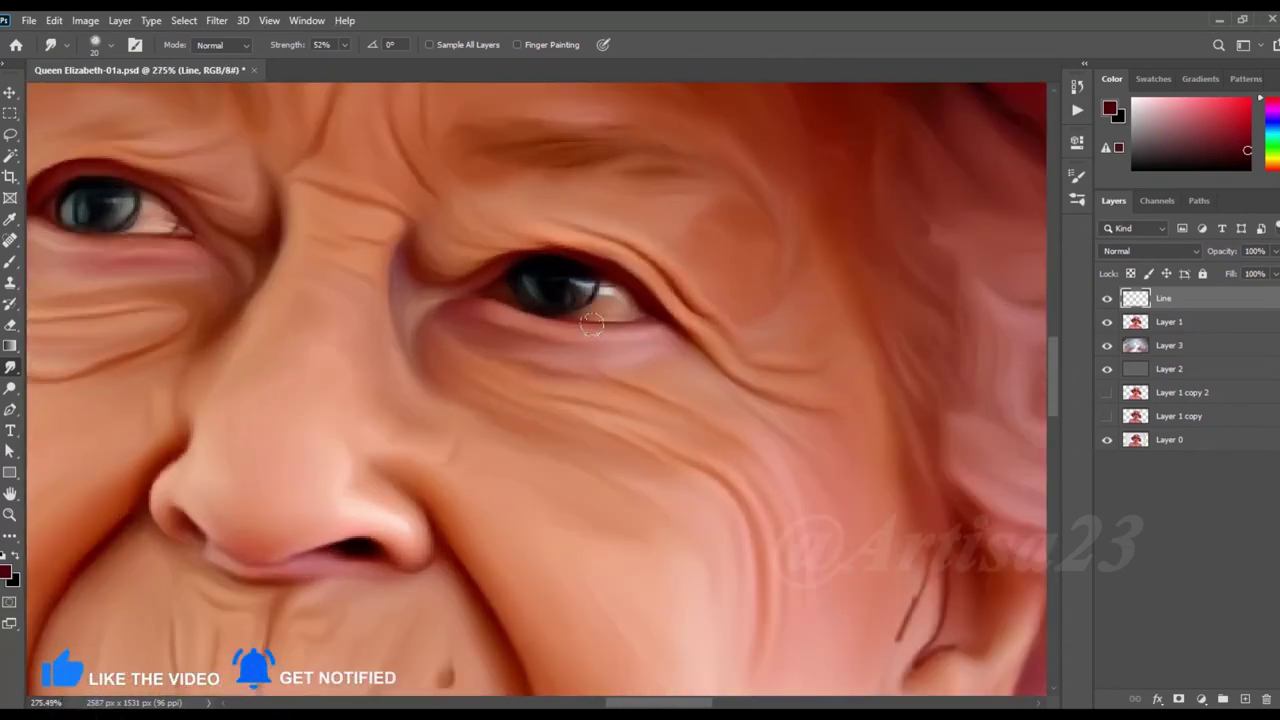
scroll(549, 326, "up", 1)
scroll(549, 326, "up", 1)
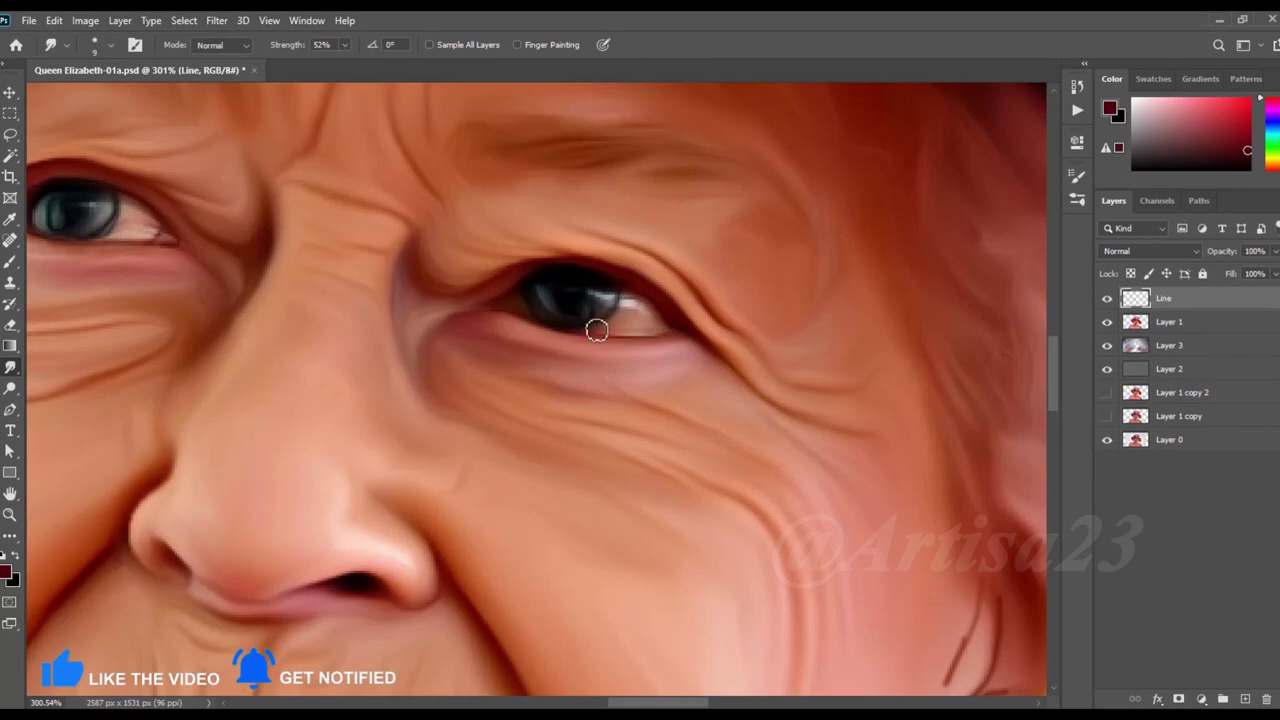
scroll(706, 369, "up", 1)
scroll(223, 251, "down", 2)
scroll(323, 294, "down", 1)
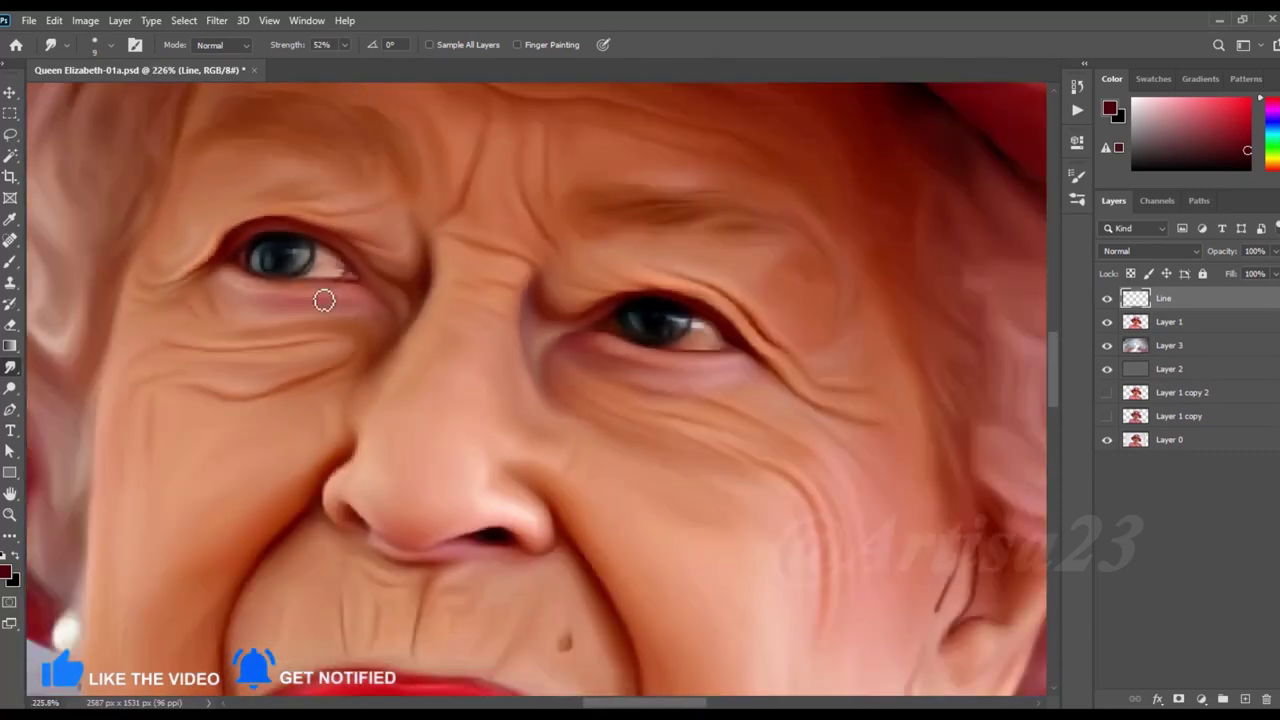
scroll(327, 304, "down", 1)
scroll(449, 326, "down", 1)
scroll(471, 320, "down", 2)
scroll(470, 320, "up", 4)
scroll(480, 335, "down", 3)
scroll(420, 305, "down", 1)
scroll(420, 305, "down", 1)
scroll(471, 366, "up", 3)
scroll(506, 340, "up", 2)
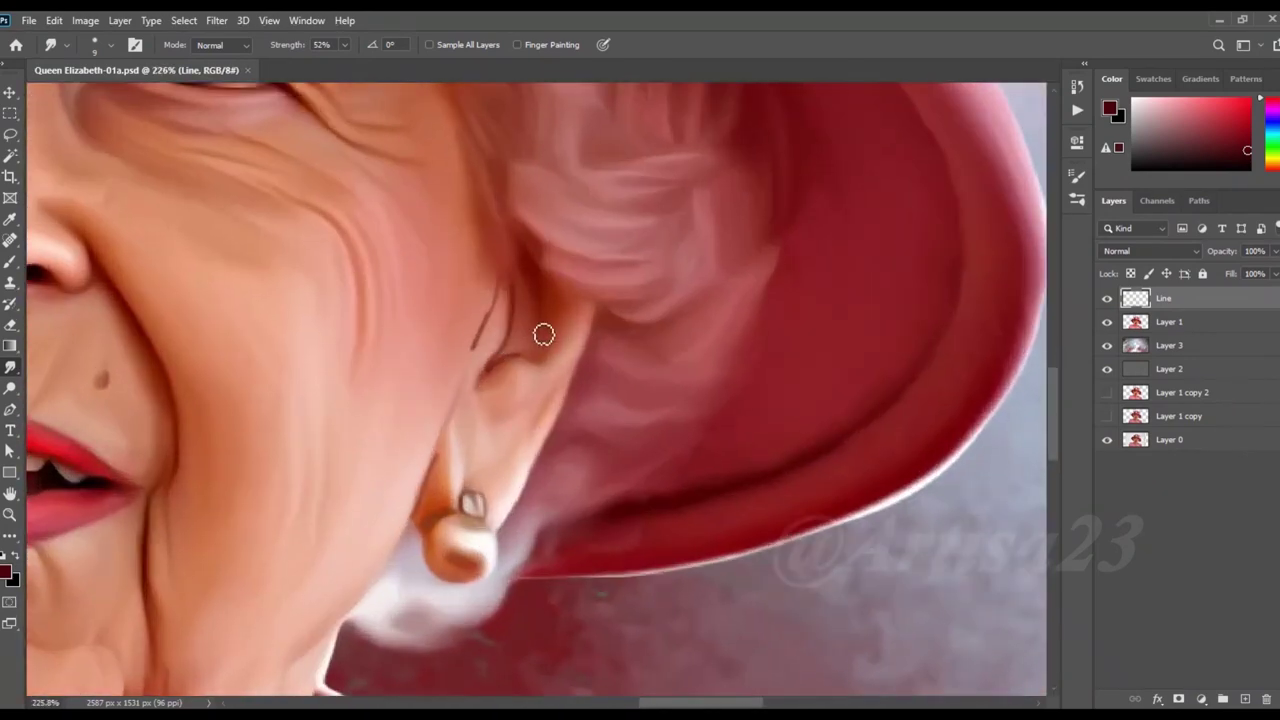
mouse_move(486, 303)
left_mouse_down()
mouse_move(466, 329)
mouse_move(463, 394)
left_mouse_up()
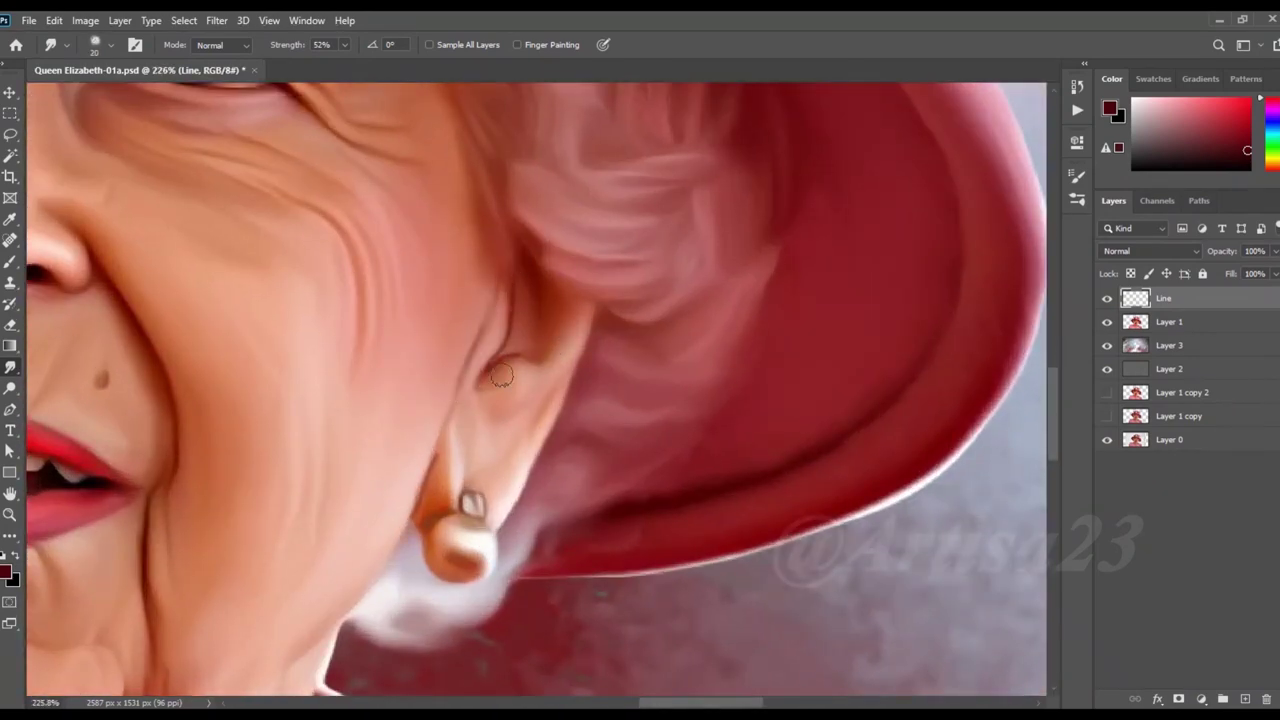
scroll(517, 420, "down", 2)
scroll(431, 463, "up", 3)
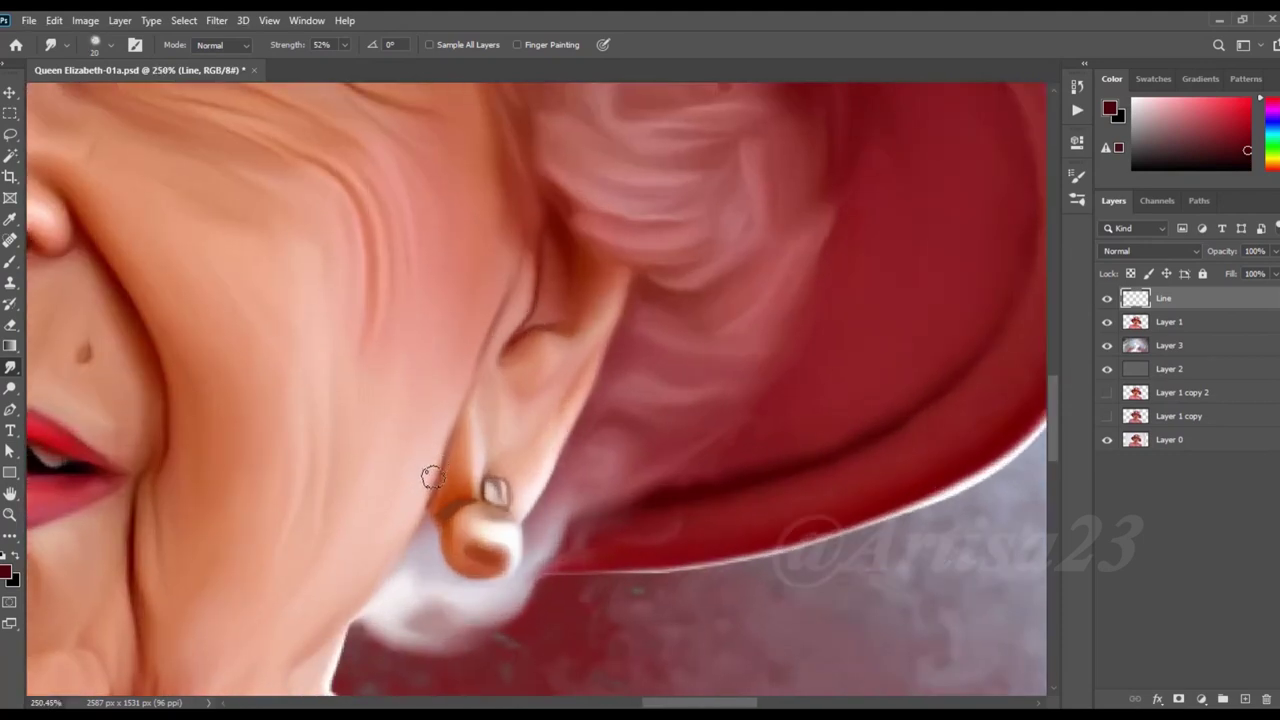
scroll(545, 430, "down", 3)
scroll(363, 534, "up", 2)
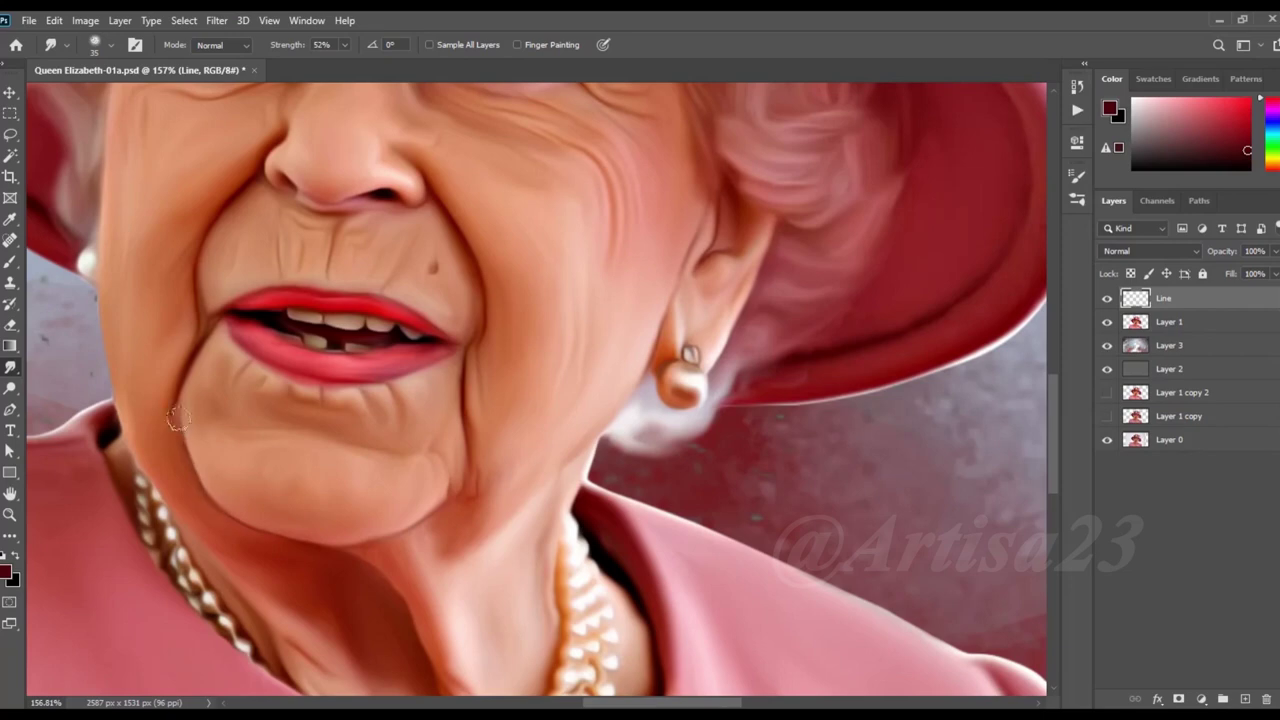
scroll(423, 453, "down", 3)
scroll(509, 423, "up", 1)
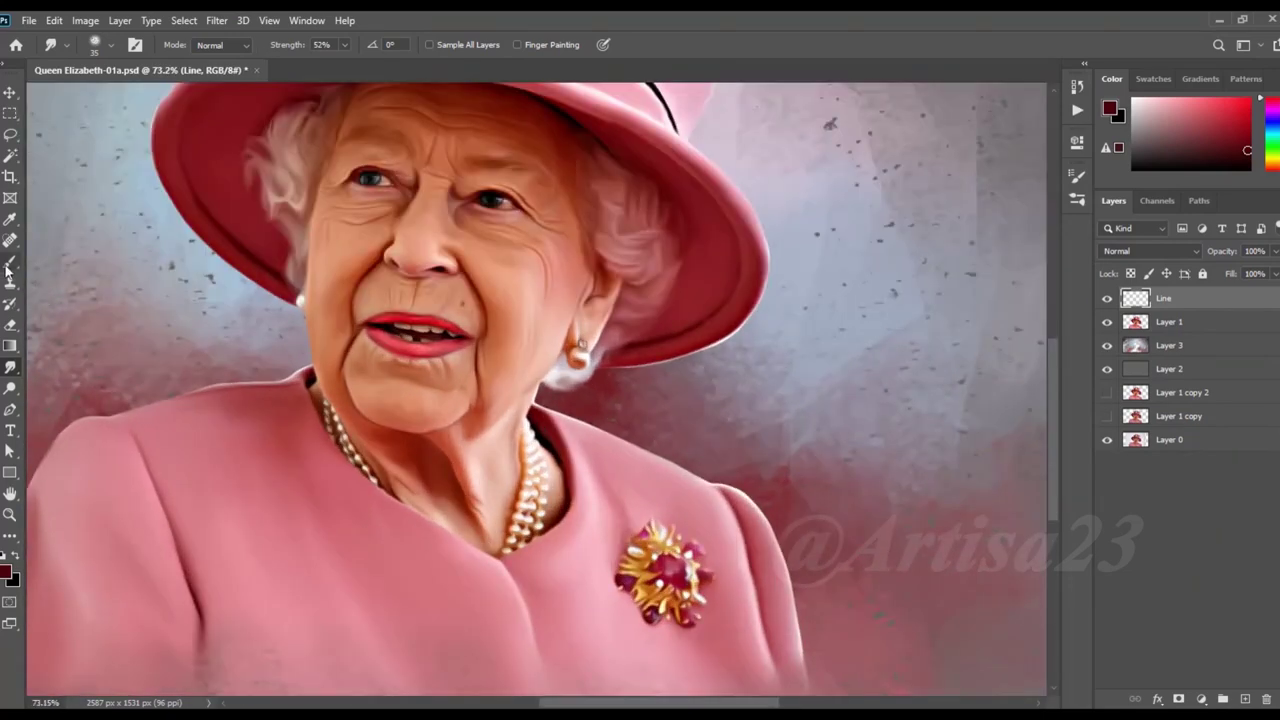
key("b")
scroll(361, 468, "up", 1)
scroll(358, 466, "up", 1)
Step: Paint dark lines along the jacket neckline edge beside the pearls
scroll(318, 421, "up", 1)
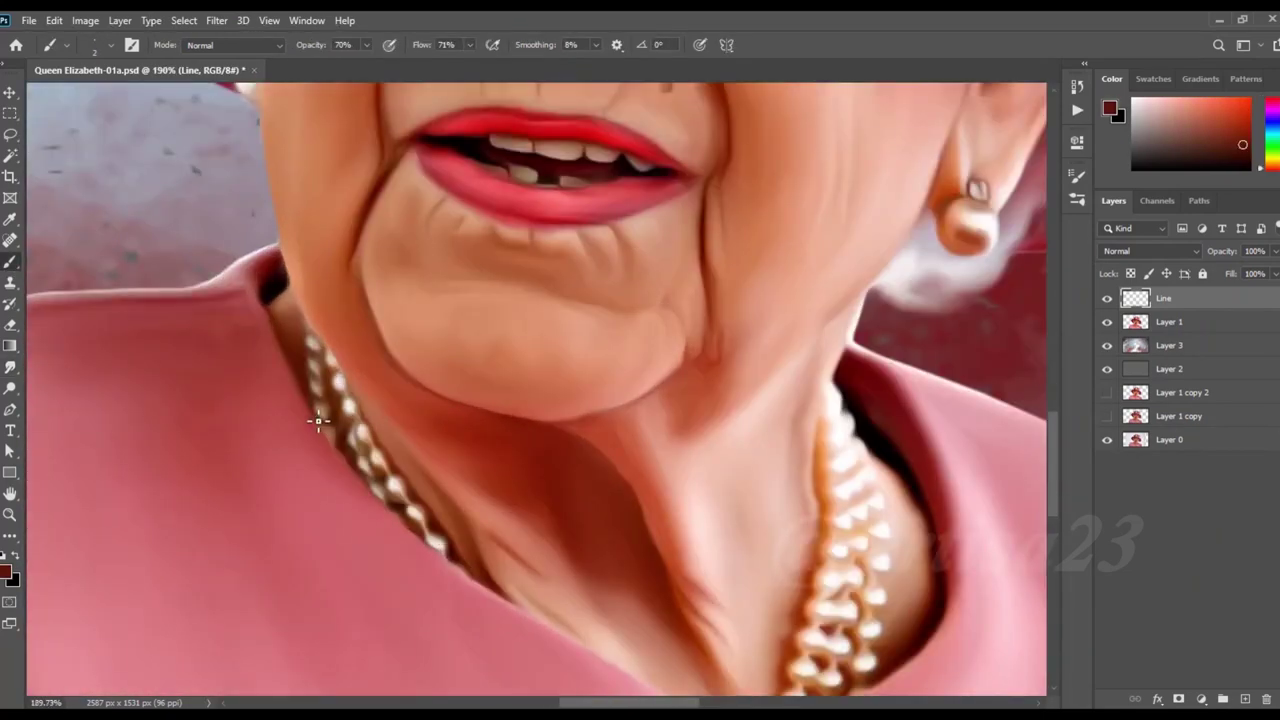
left_click_drag(466, 580, 502, 602)
scroll(556, 614, "up", 1)
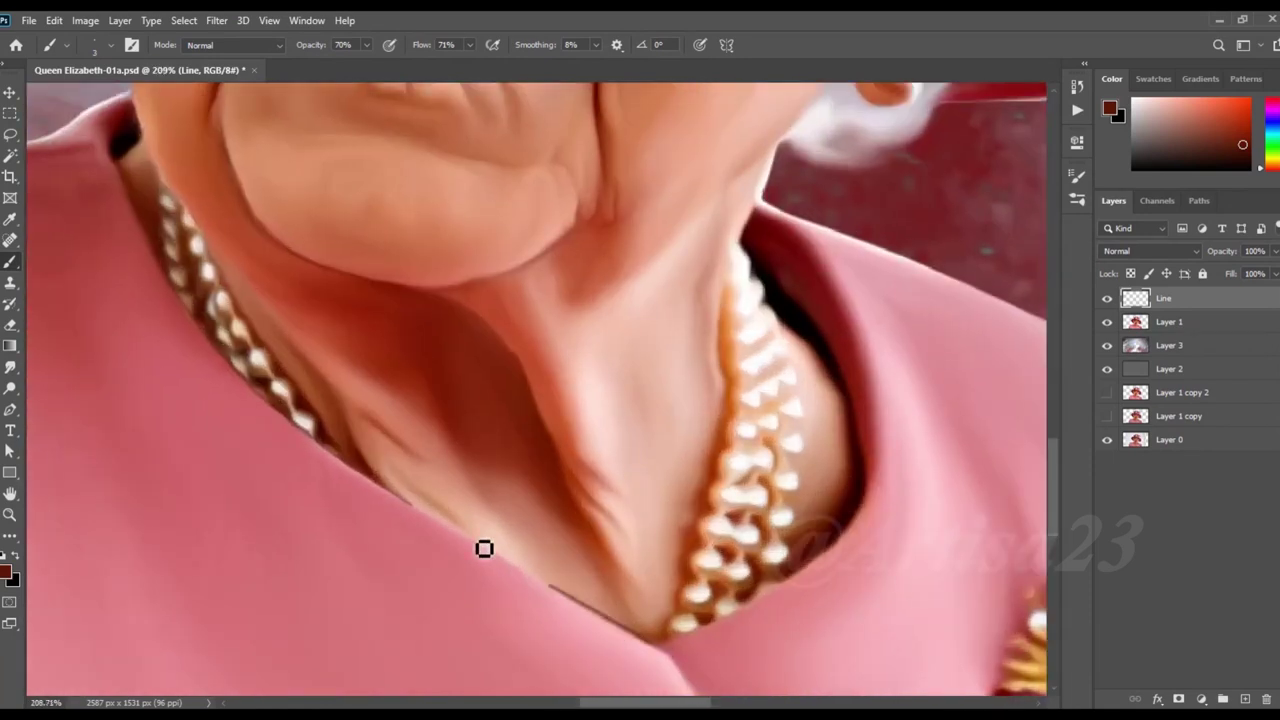
scroll(385, 478, "down", 1)
scroll(380, 472, "up", 3)
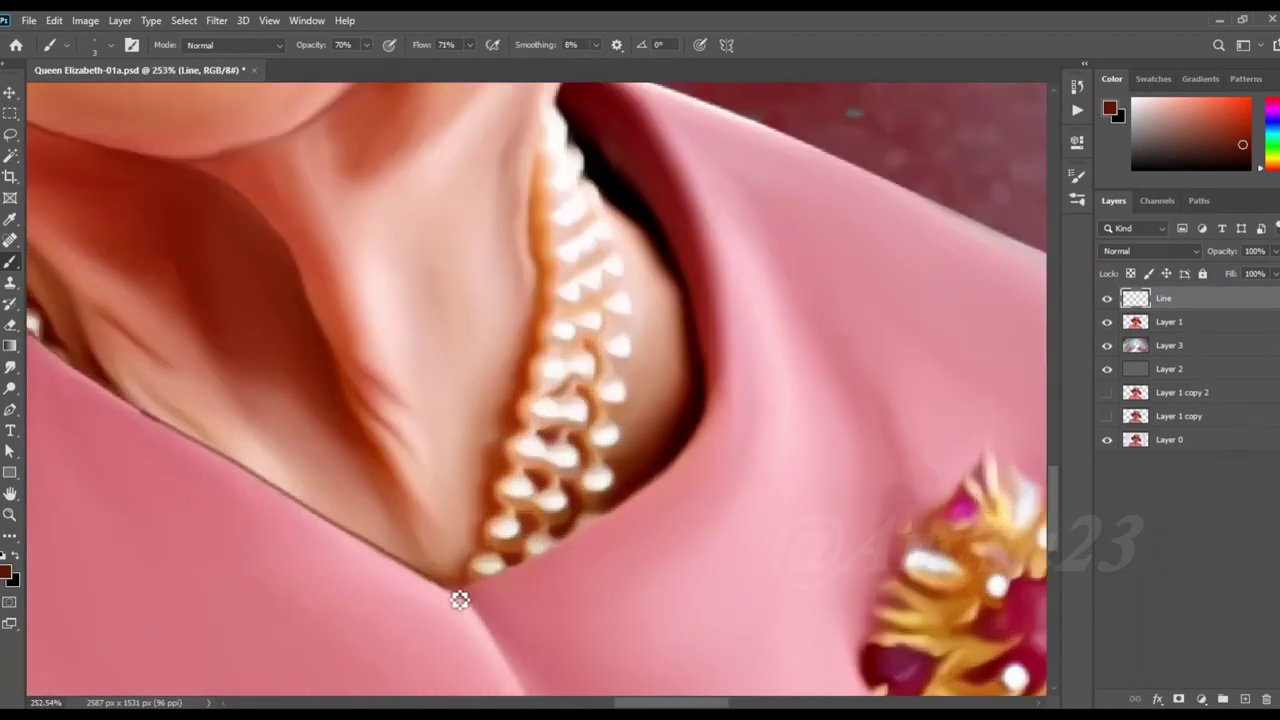
left_click(580, 543, "shift")
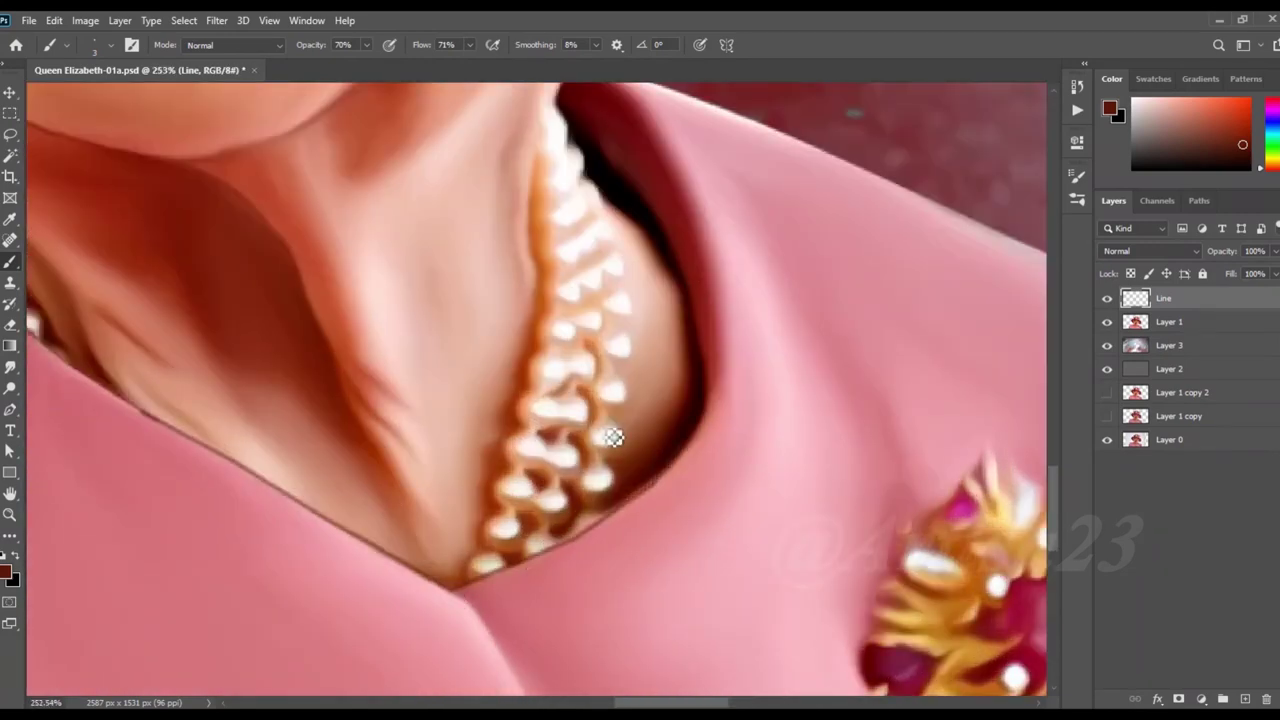
scroll(634, 434, "down", 2)
Step: Smudge the dark neckline line soft, blending it up along the pearls
key("r")
scroll(467, 535, "up", 2)
left_click_drag(466, 535, 162, 338)
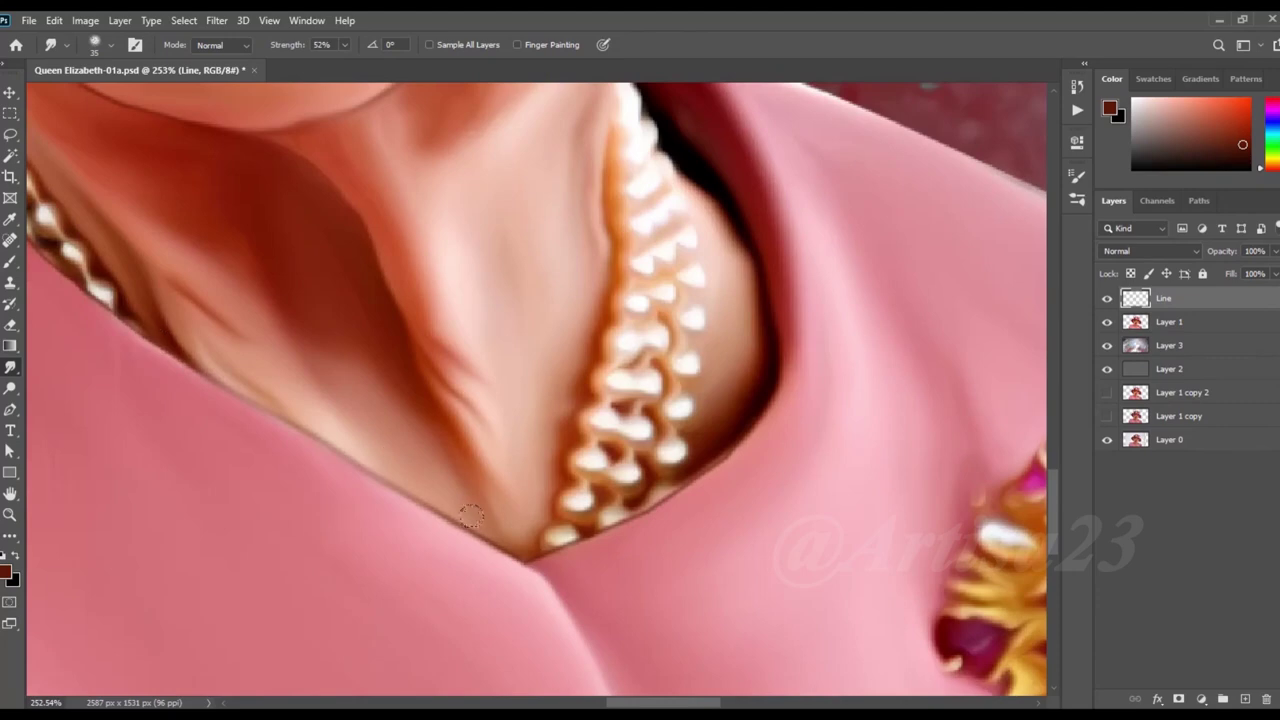
mouse_move(596, 515)
left_mouse_down()
mouse_move(668, 490)
mouse_move(745, 412)
left_mouse_up()
scroll(745, 412, "down", 4)
scroll(630, 602, "down", 3)
Step: Paint a dark crease down from the neckline V and smudge it soft
key("b")
scroll(637, 409, "up", 3)
scroll(586, 537, "up", 1)
scroll(546, 481, "up", 1)
mouse_move(516, 456)
left_mouse_down()
mouse_move(549, 489)
mouse_move(600, 650)
left_mouse_up()
left_click(9, 368)
left_click_drag(509, 457, 586, 606)
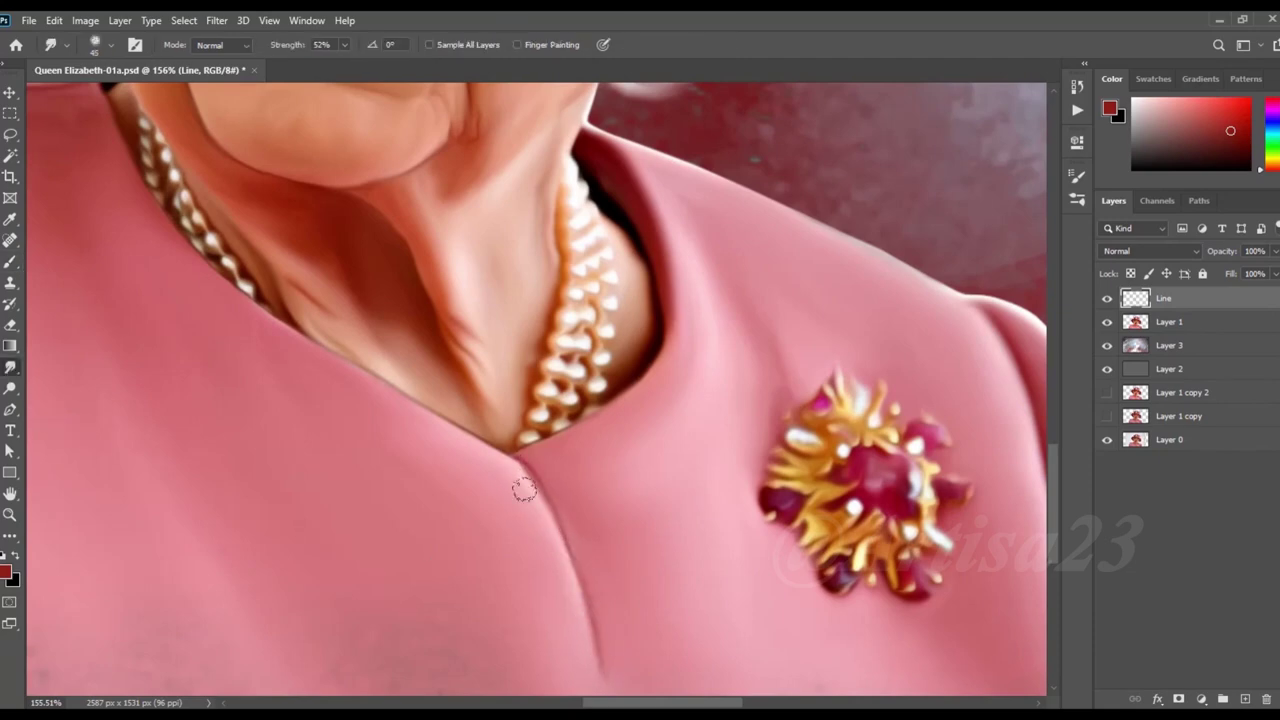
scroll(523, 491, "down", 1)
scroll(520, 470, "down", 2)
scroll(660, 445, "up", 1)
Step: Outline the brooch's lower edge with a dark brush colour
key("b")
scroll(620, 530, "up", 1)
scroll(645, 550, "up", 2)
left_click(677, 497, "alt")
mouse_move(677, 497)
left_mouse_down()
mouse_move(674, 534)
mouse_move(643, 523)
mouse_move(557, 557)
mouse_move(543, 486)
mouse_move(429, 397)
mouse_move(423, 337)
mouse_move(460, 246)
left_mouse_up()
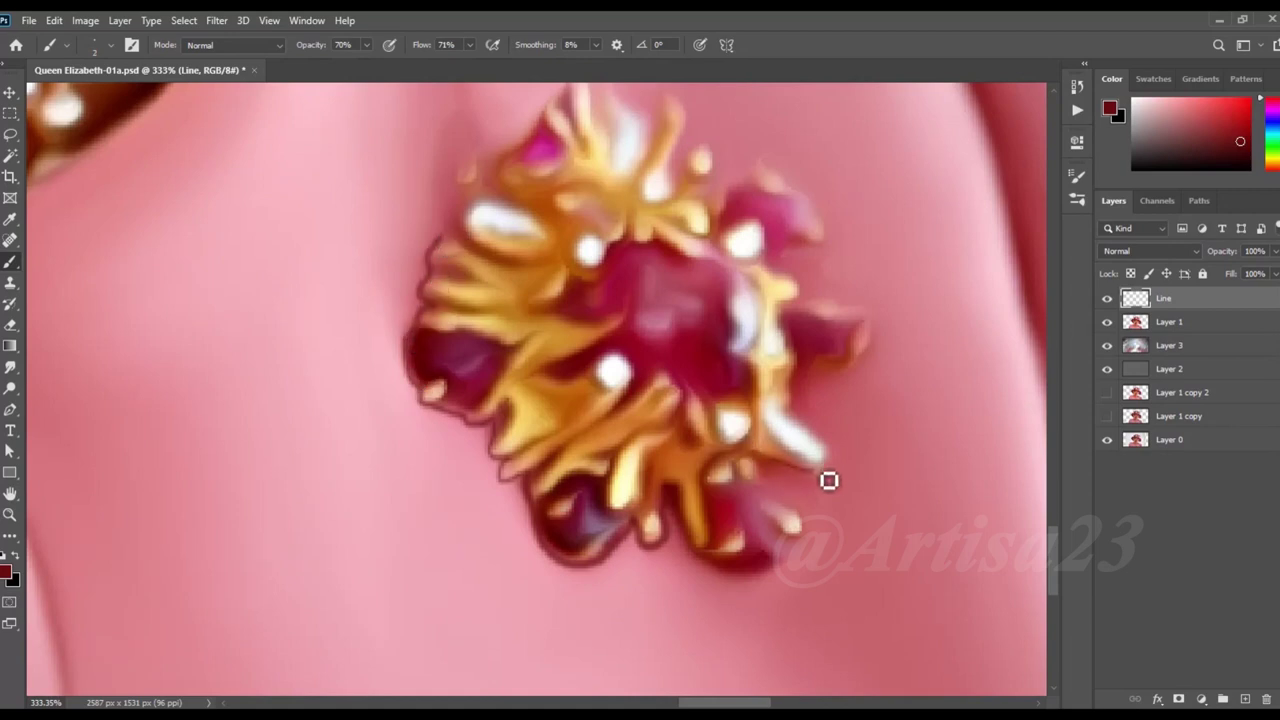
Step: Outline the brooch's right magenta petal and lower-right gold tips in dark red
mouse_move(800, 421)
left_mouse_down()
mouse_move(806, 386)
mouse_move(871, 369)
mouse_move(866, 320)
mouse_move(796, 278)
mouse_move(831, 234)
mouse_move(786, 180)
mouse_move(743, 191)
mouse_move(723, 214)
mouse_move(714, 157)
mouse_move(686, 183)
mouse_move(695, 125)
left_mouse_up()
scroll(664, 285, "down", 2)
scroll(757, 523, "up", 1)
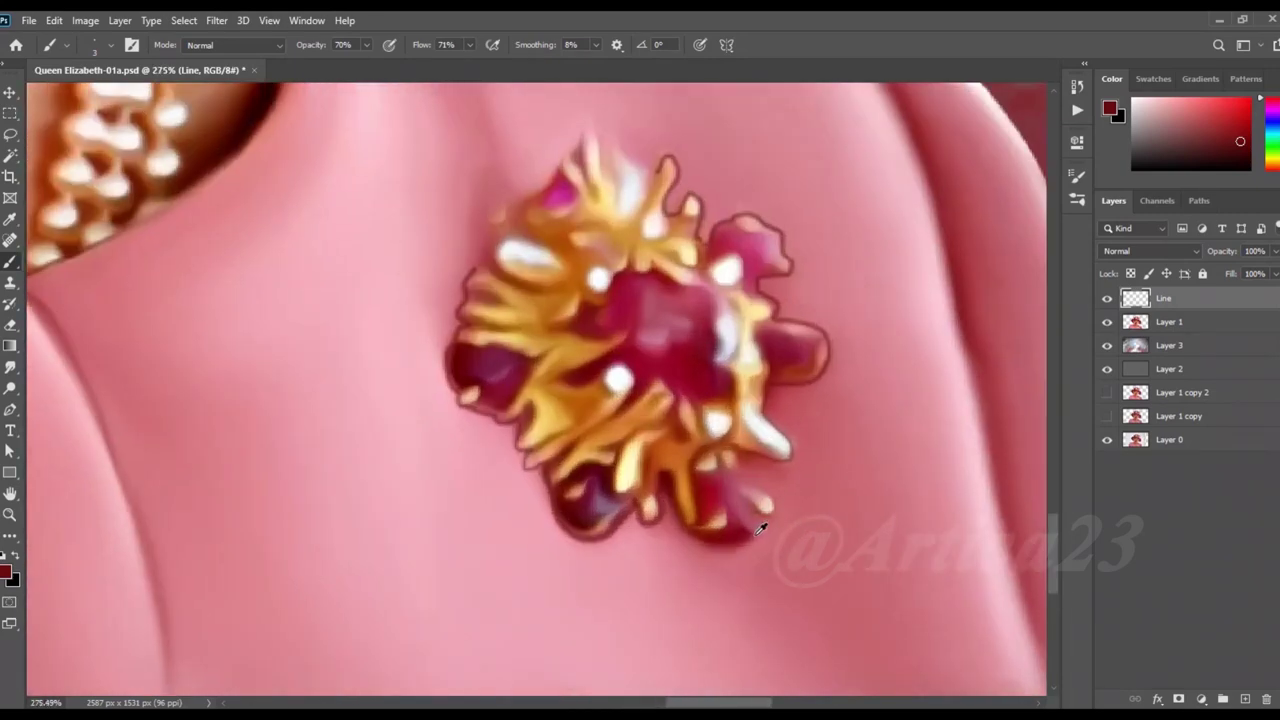
scroll(757, 523, "up", 2)
left_click_drag(791, 519, 766, 486)
mouse_move(730, 432)
left_mouse_down()
mouse_move(749, 503)
mouse_move(786, 517)
mouse_move(769, 548)
left_mouse_up()
scroll(674, 555, "down", 2)
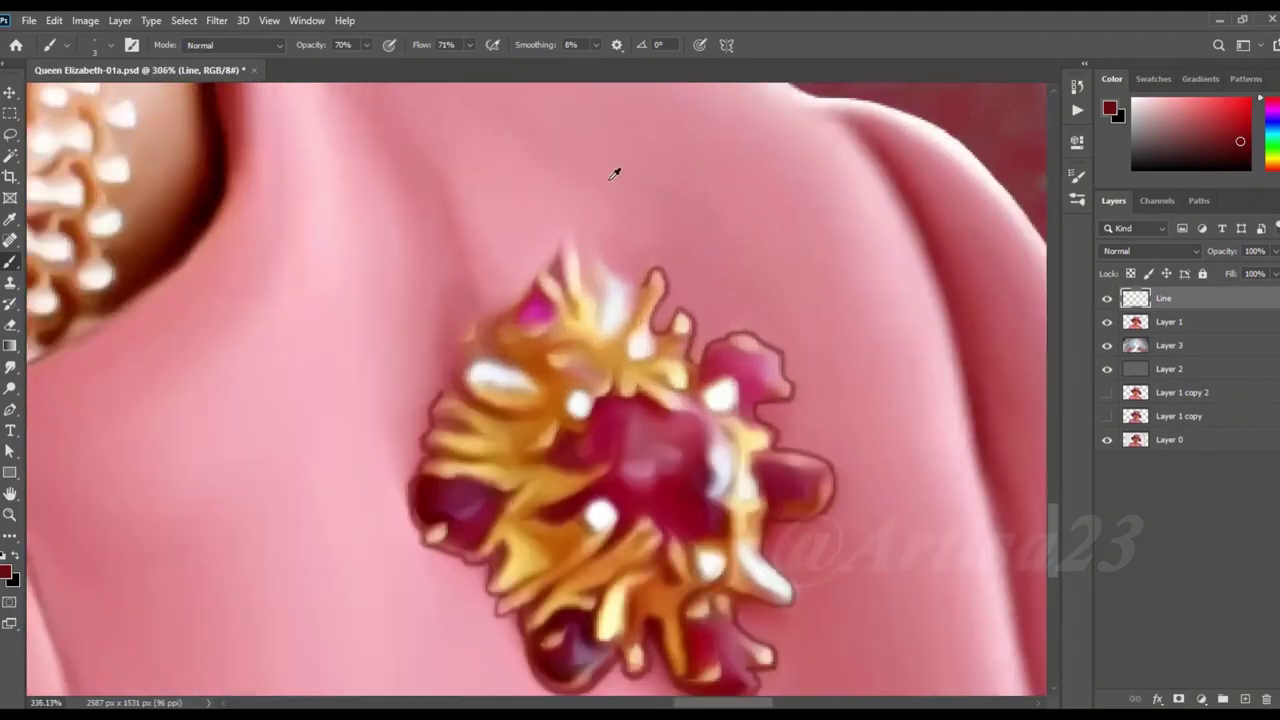
scroll(659, 316, "up", 3)
Step: Outline the brooch's top gold tips in dark and save progress
mouse_move(659, 316)
left_mouse_down()
mouse_move(636, 316)
mouse_move(557, 257)
mouse_move(423, 380)
mouse_move(378, 452)
left_mouse_up()
scroll(628, 287, "down", 2)
scroll(628, 287, "down", 3)
scroll(672, 355, "down", 1)
key("ctrl+s")
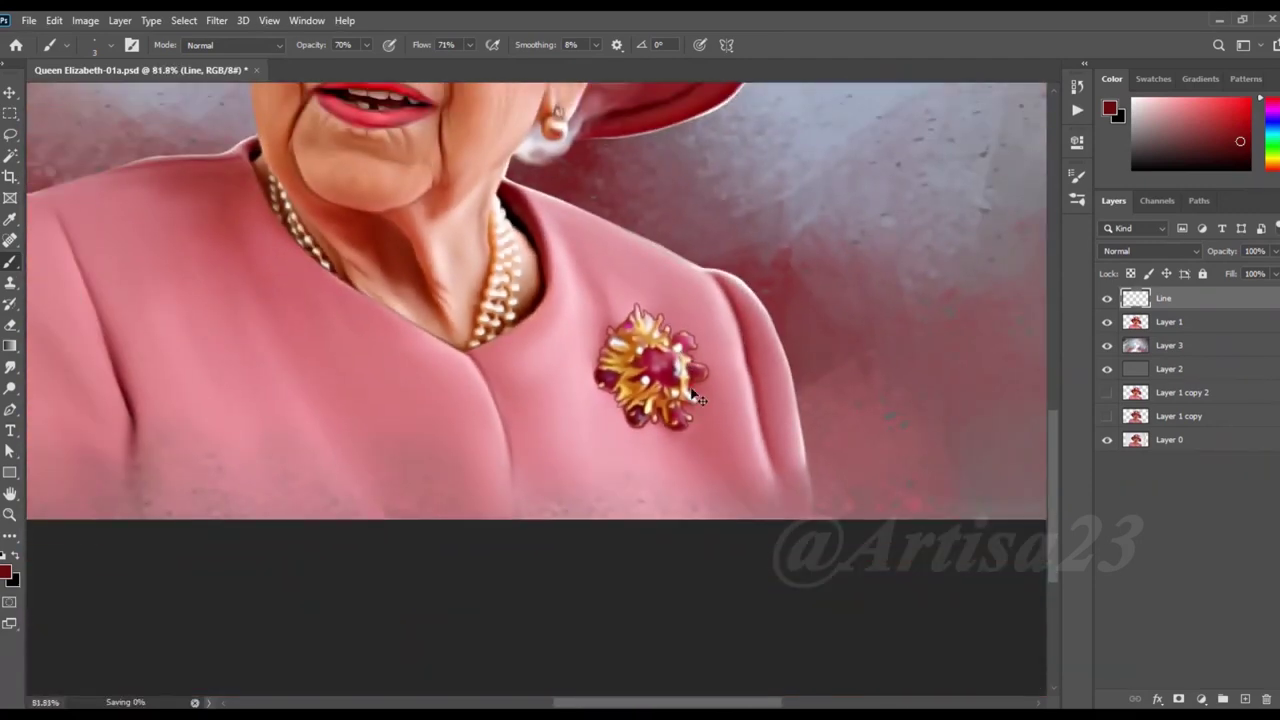
Step: Trace a dark outline down the brooch's right edge
scroll(672, 355, "up", 1)
scroll(672, 355, "up", 4)
left_click(628, 291, "alt")
mouse_move(628, 291)
left_mouse_down()
mouse_move(728, 331)
mouse_move(734, 420)
mouse_move(683, 466)
mouse_move(629, 434)
mouse_move(600, 445)
left_mouse_up()
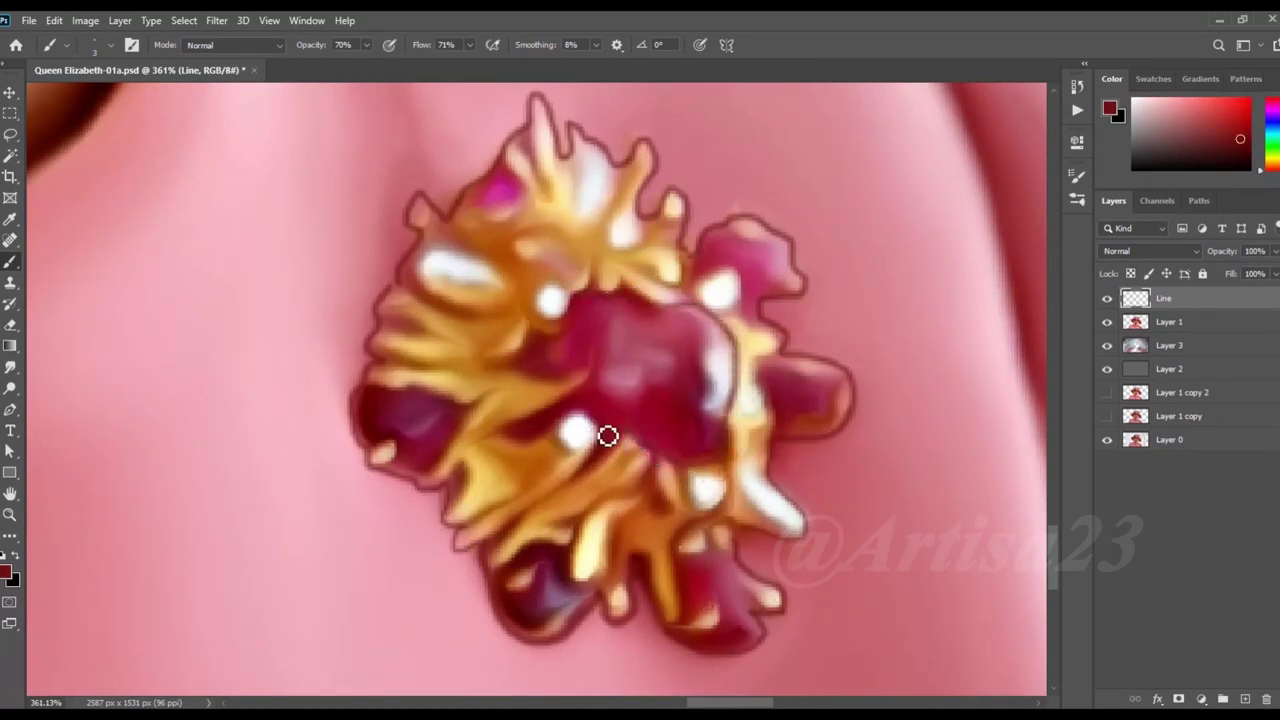
scroll(690, 400, "down", 3)
scroll(693, 398, "down", 3)
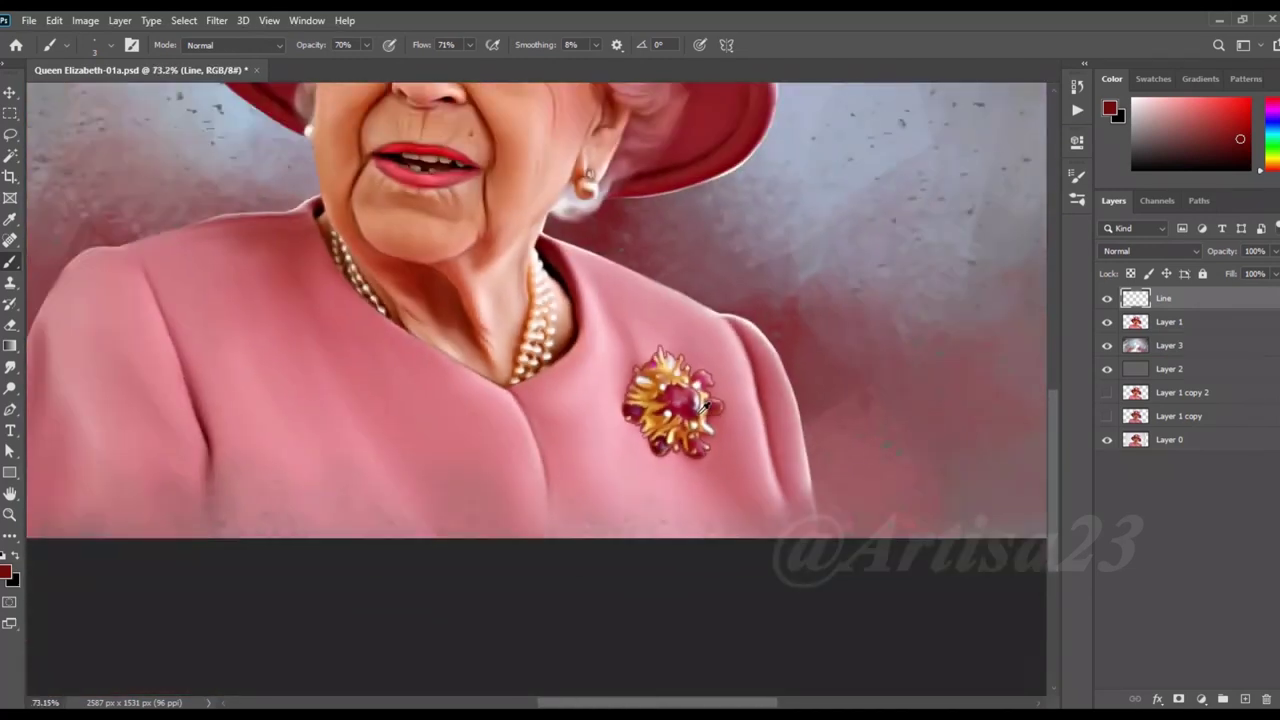
Step: Add a new layer above Line named Hair 01 and save the file
scroll(700, 420, "down", 1)
scroll(700, 430, "down", 2)
scroll(515, 492, "up", 2)
scroll(518, 552, "up", 2)
scroll(580, 463, "down", 3)
scroll(585, 456, "down", 1)
scroll(583, 337, "up", 2)
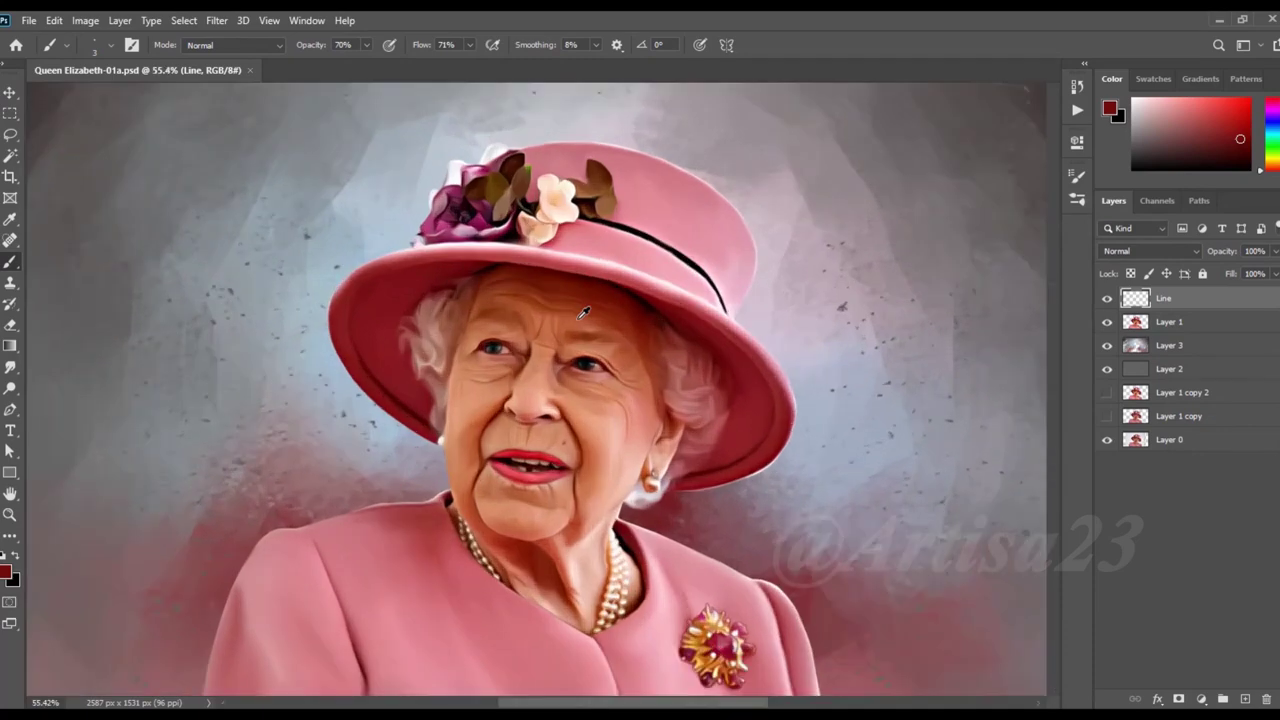
scroll(590, 305, "up", 1)
scroll(591, 304, "down", 2)
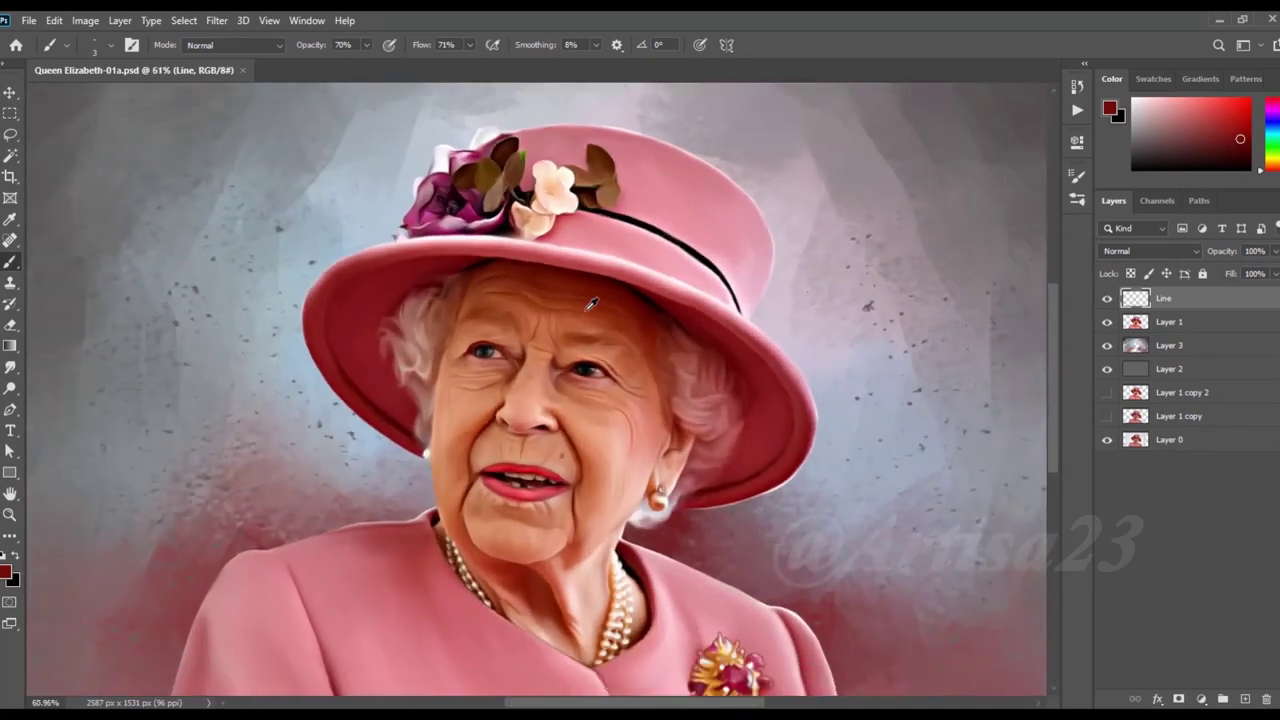
scroll(548, 468, "up", 2)
scroll(548, 468, "up", 1)
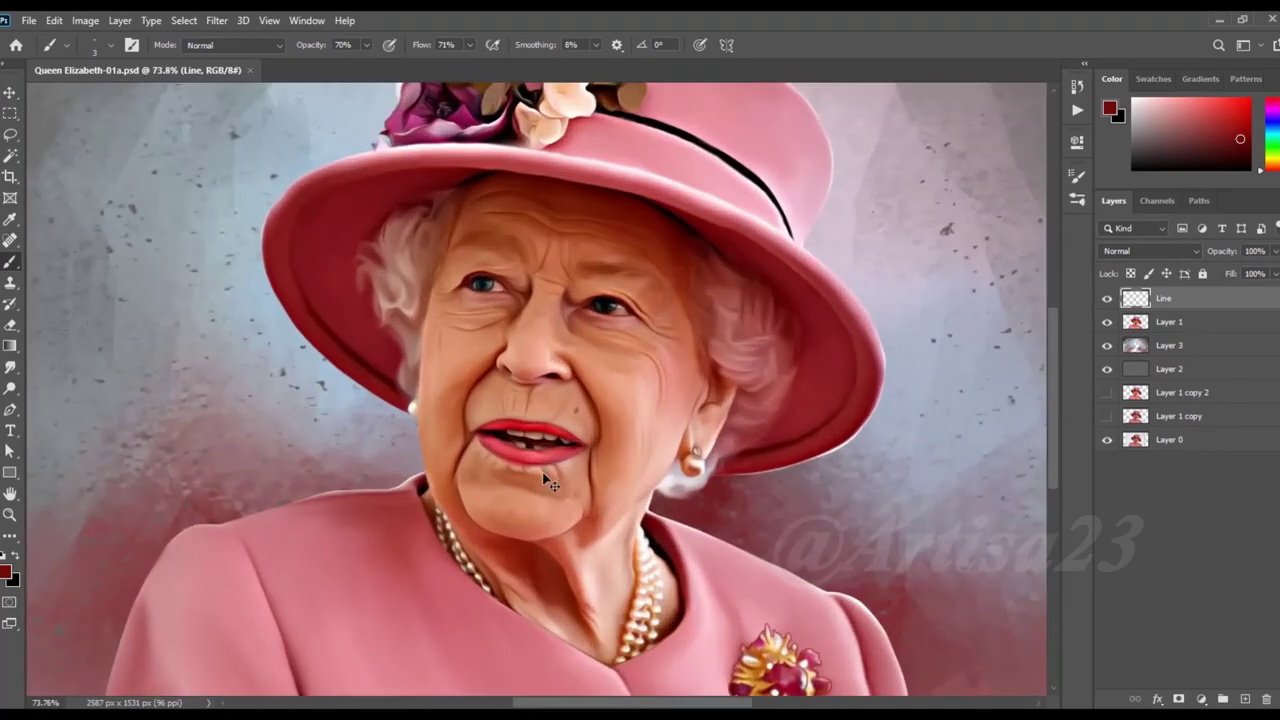
scroll(596, 374, "down", 1)
scroll(637, 418, "up", 2)
scroll(637, 418, "up", 1)
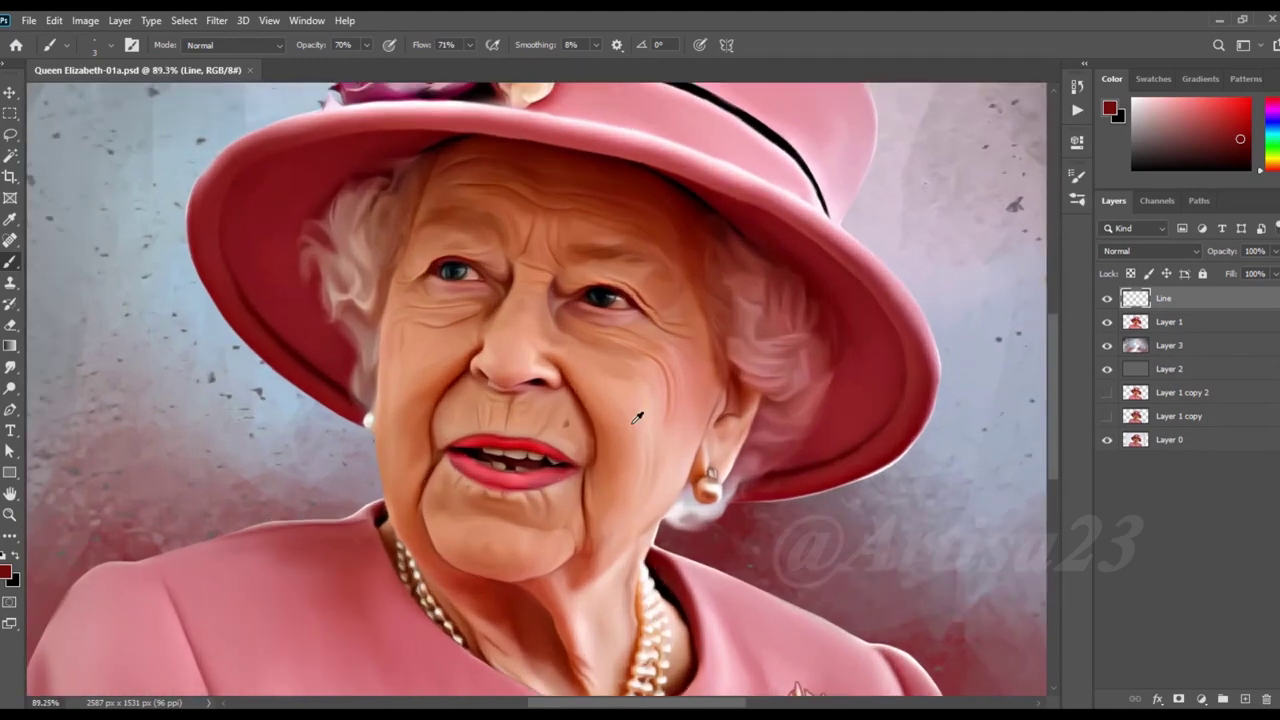
scroll(637, 418, "down", 5)
left_click(1245, 699)
type("Hair 01")
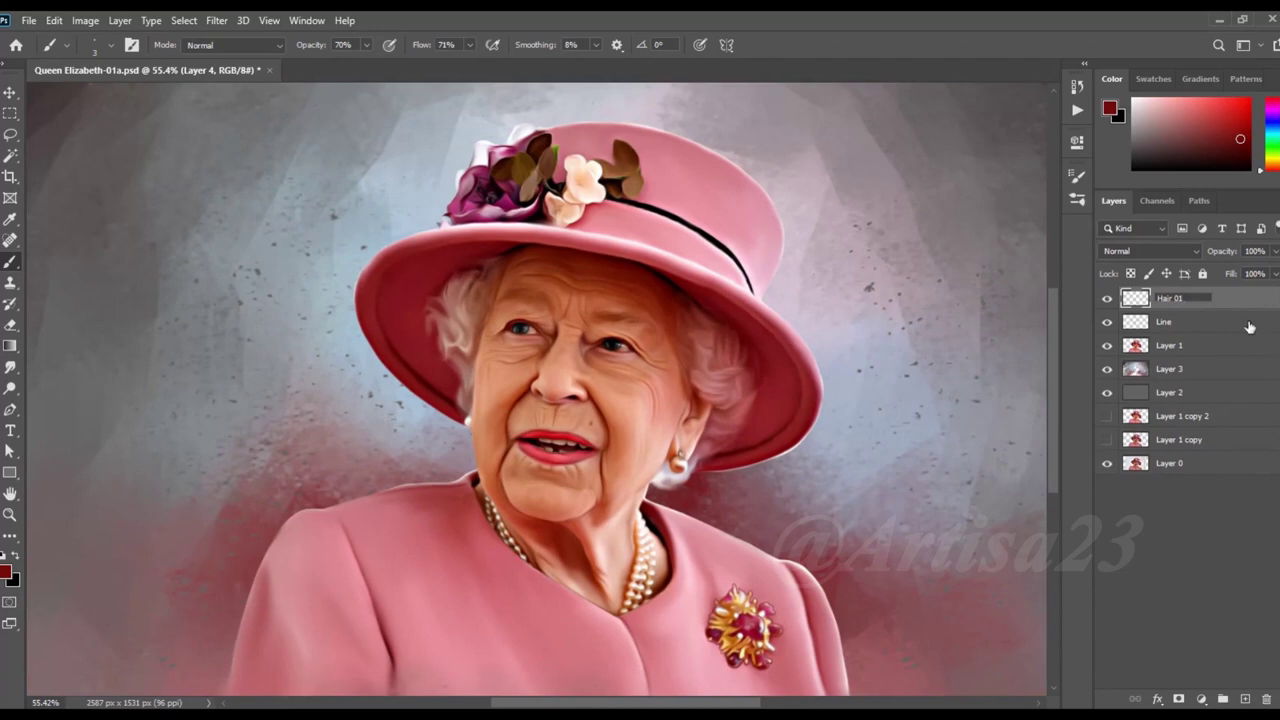
key("Return")
key("ctrl+s")
Step: Pick a fine brush from the brush settings panel
scroll(680, 310, "down", 1)
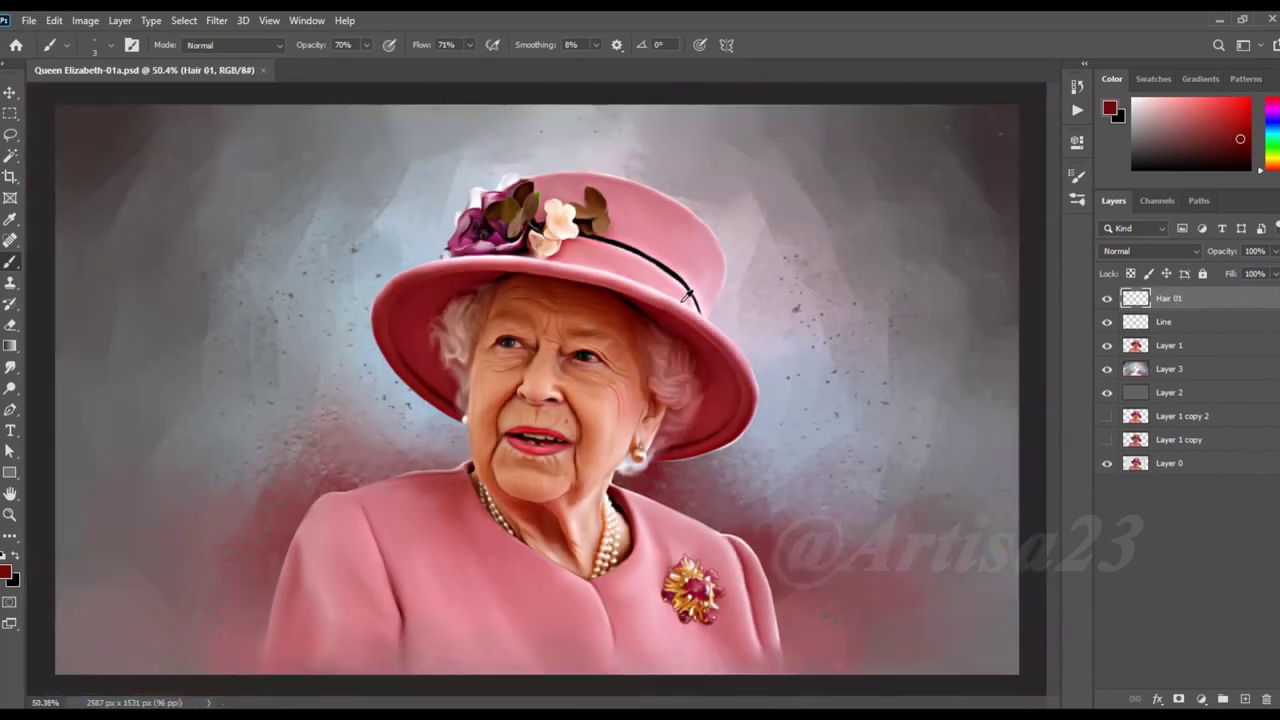
scroll(680, 310, "up", 3)
scroll(680, 310, "up", 1)
left_click(131, 44)
left_click(879, 166)
left_click(1077, 176)
Step: Set the foreground colour to white (#ffffff) and brush opacity to 29%
left_click(7, 573)
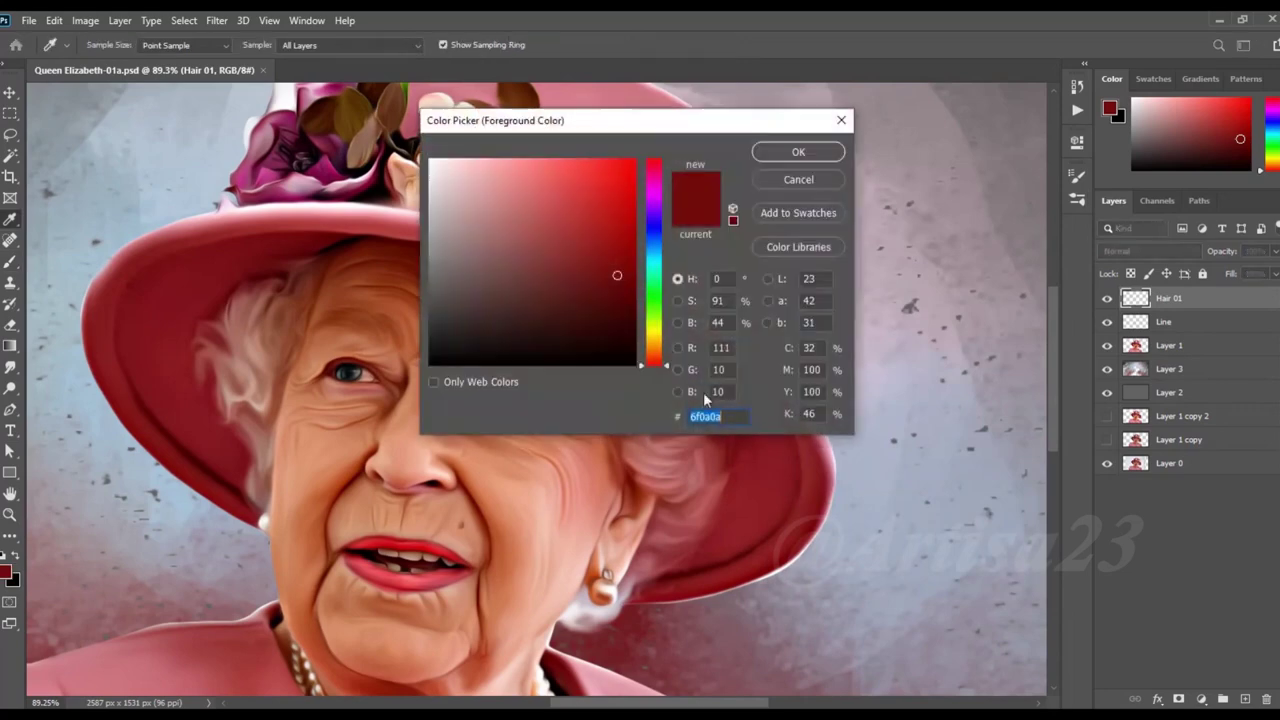
type("ffffff")
left_click(798, 152)
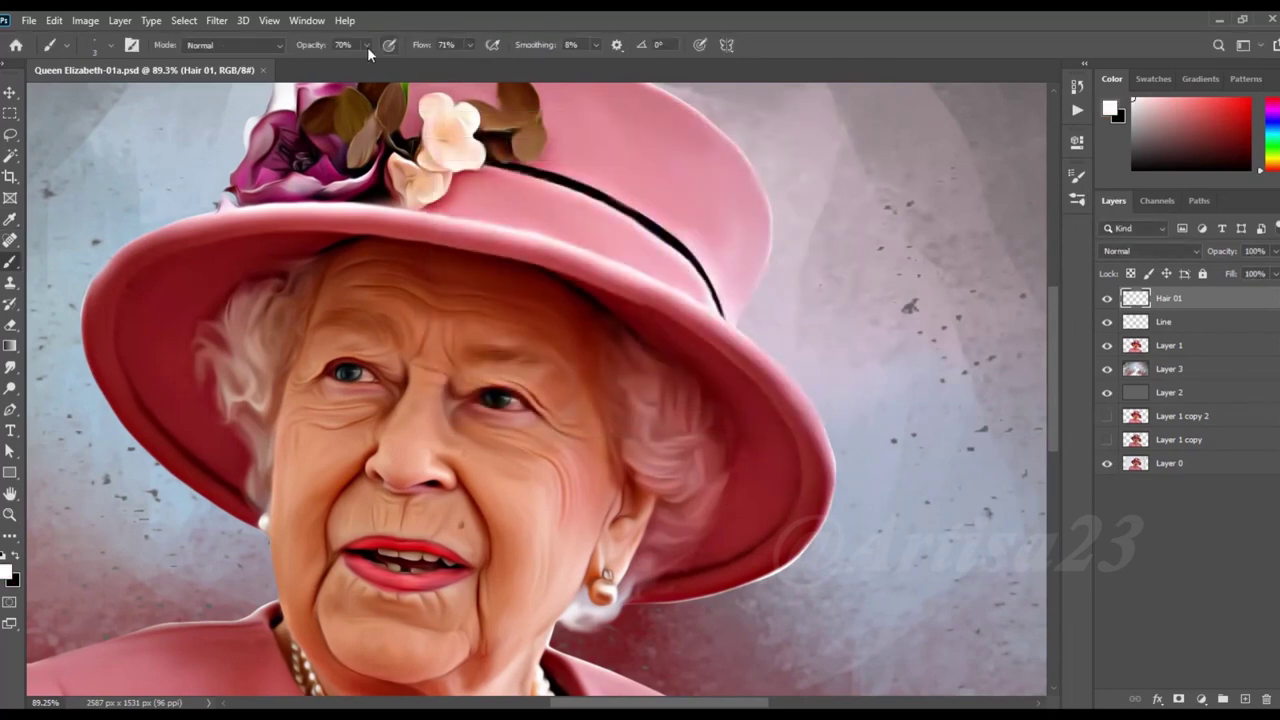
left_click(367, 45)
scroll(658, 360, "up", 1)
left_click(727, 483)
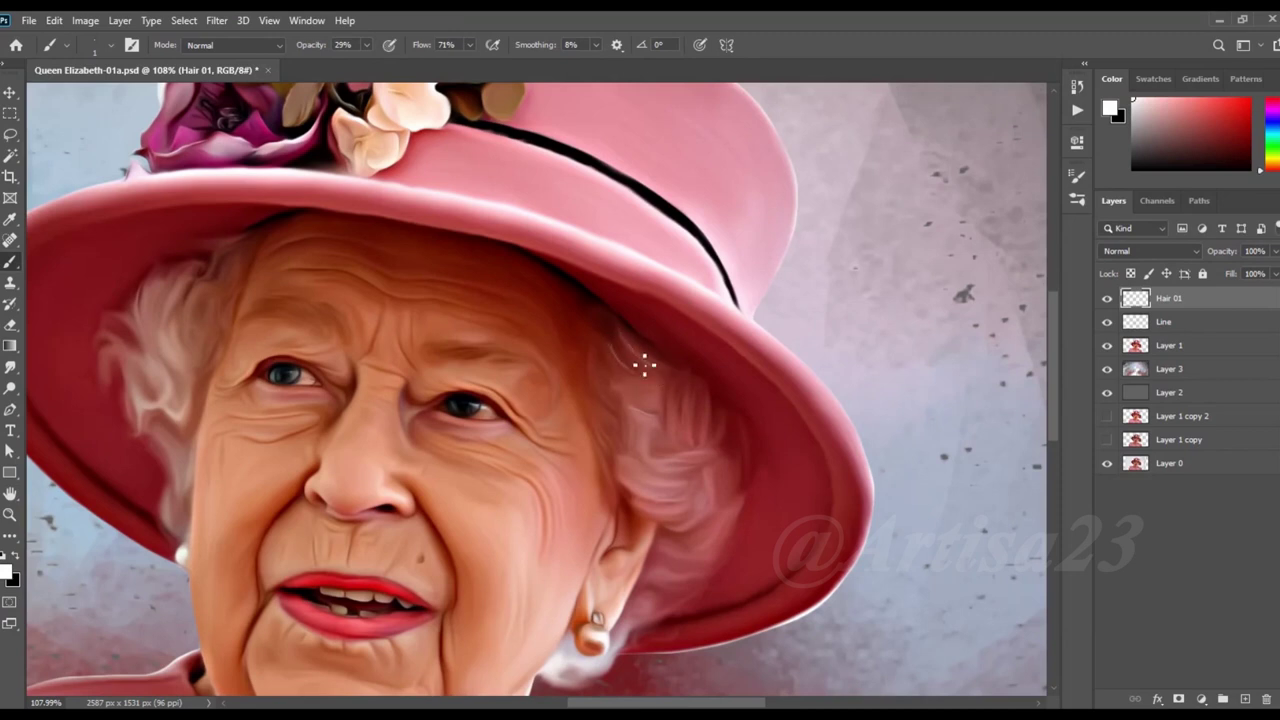
Step: Zoom around the curls by the right ear while painting thin white strands on Hair 01
scroll(651, 392, "down", 1)
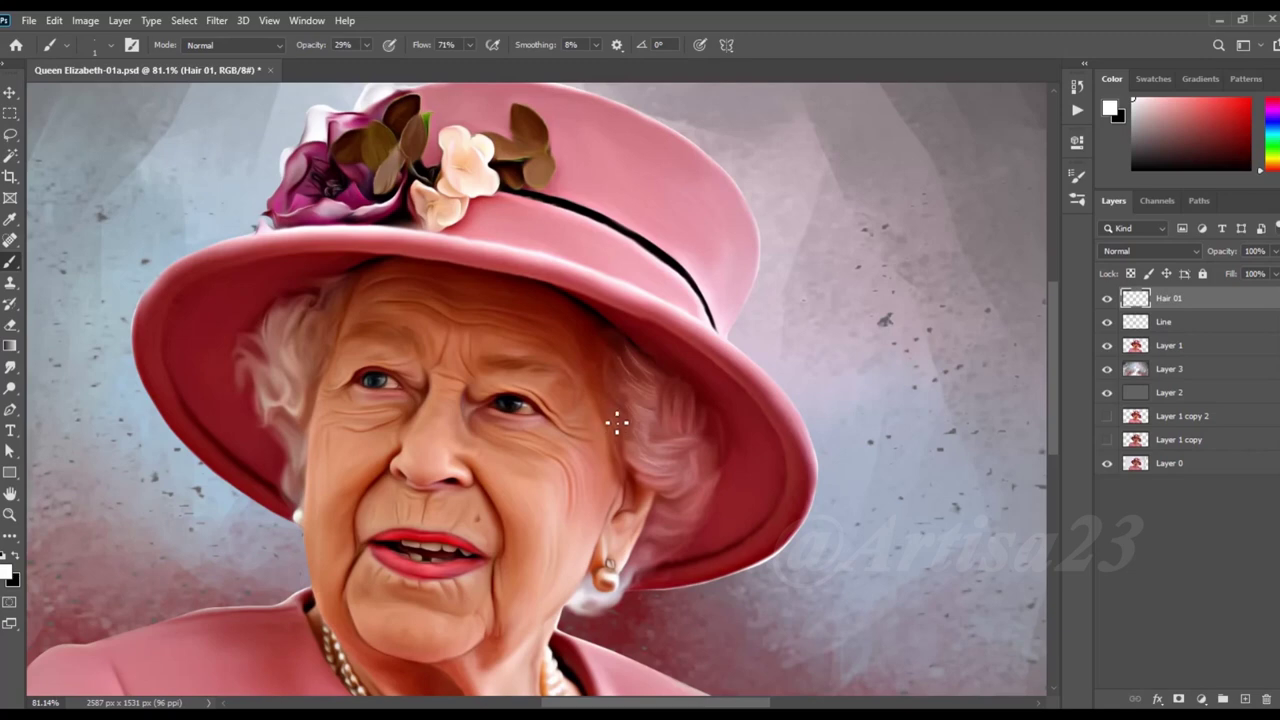
scroll(617, 423, "down", 1)
scroll(689, 397, "up", 2)
scroll(664, 371, "up", 1)
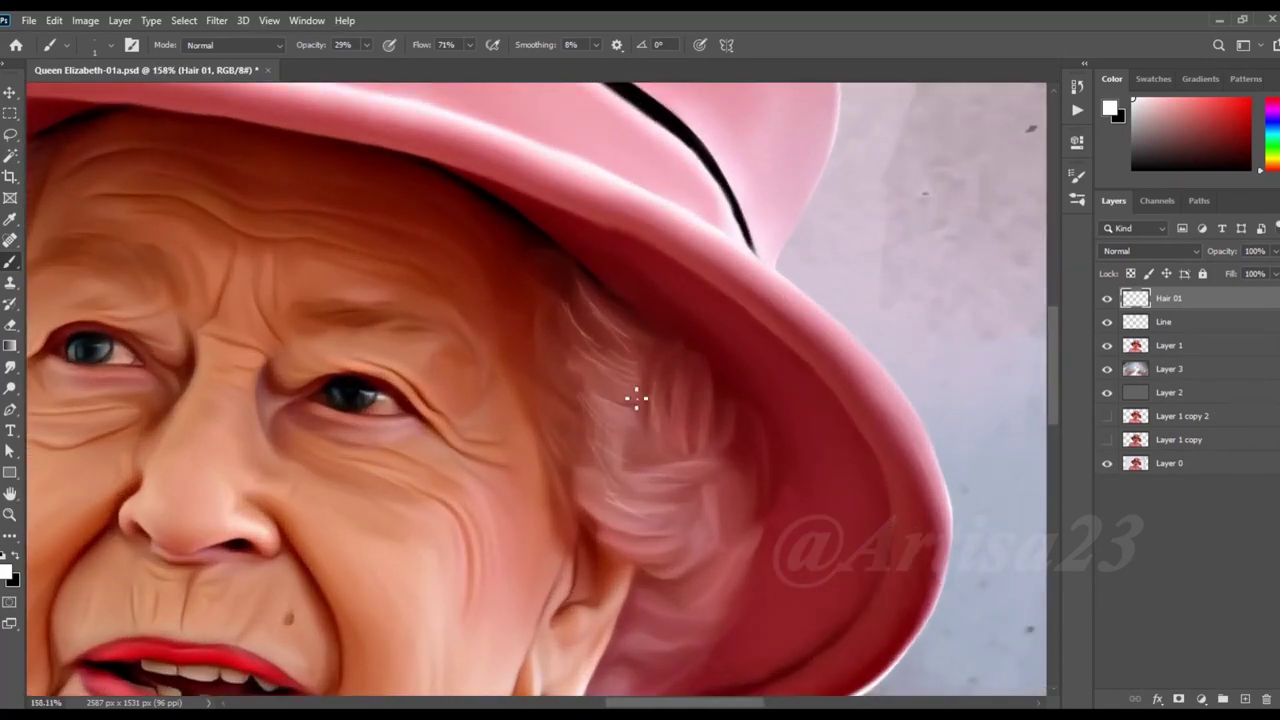
scroll(607, 429, "down", 1)
scroll(570, 337, "down", 2)
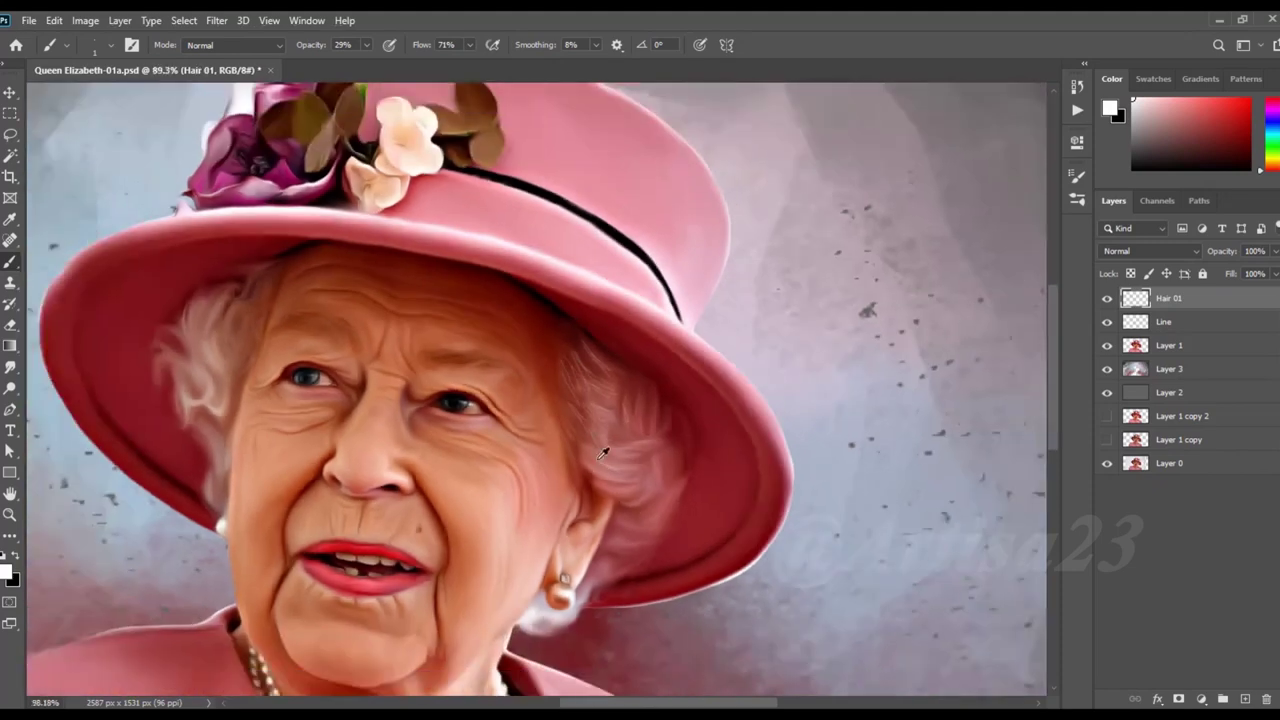
scroll(582, 425, "up", 2)
scroll(644, 490, "up", 2)
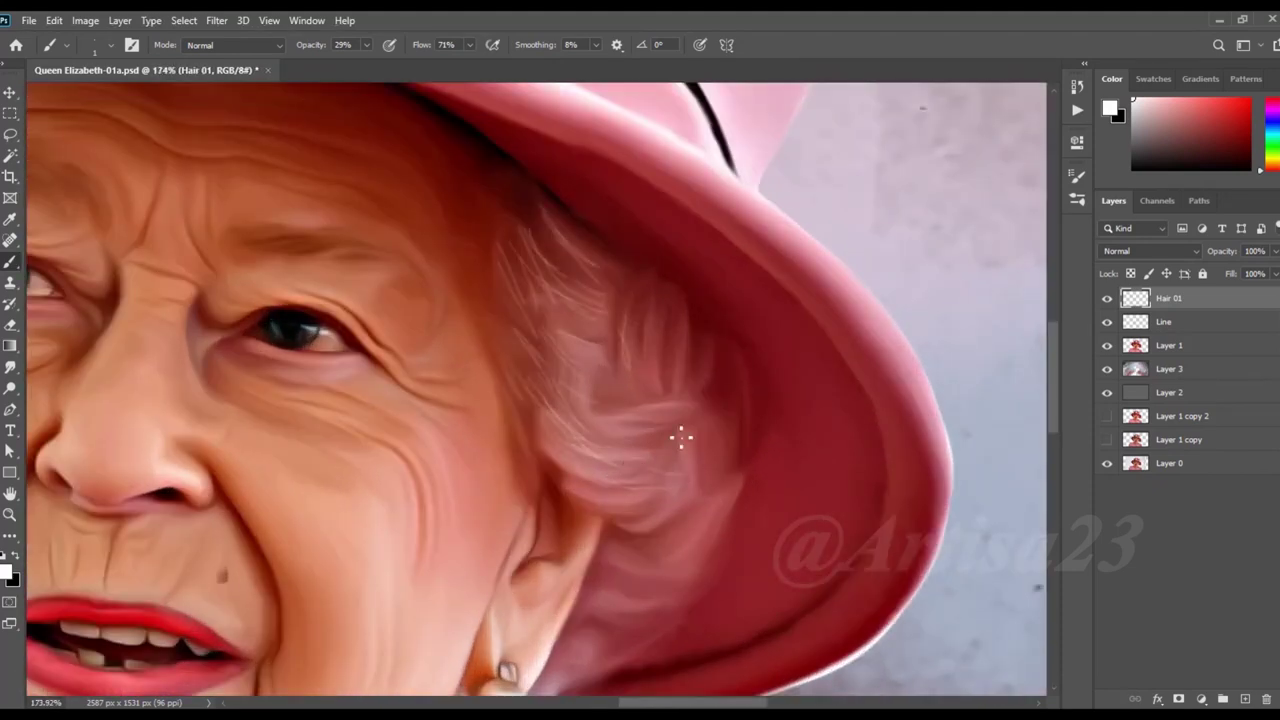
scroll(680, 436, "down", 1)
scroll(640, 410, "down", 1)
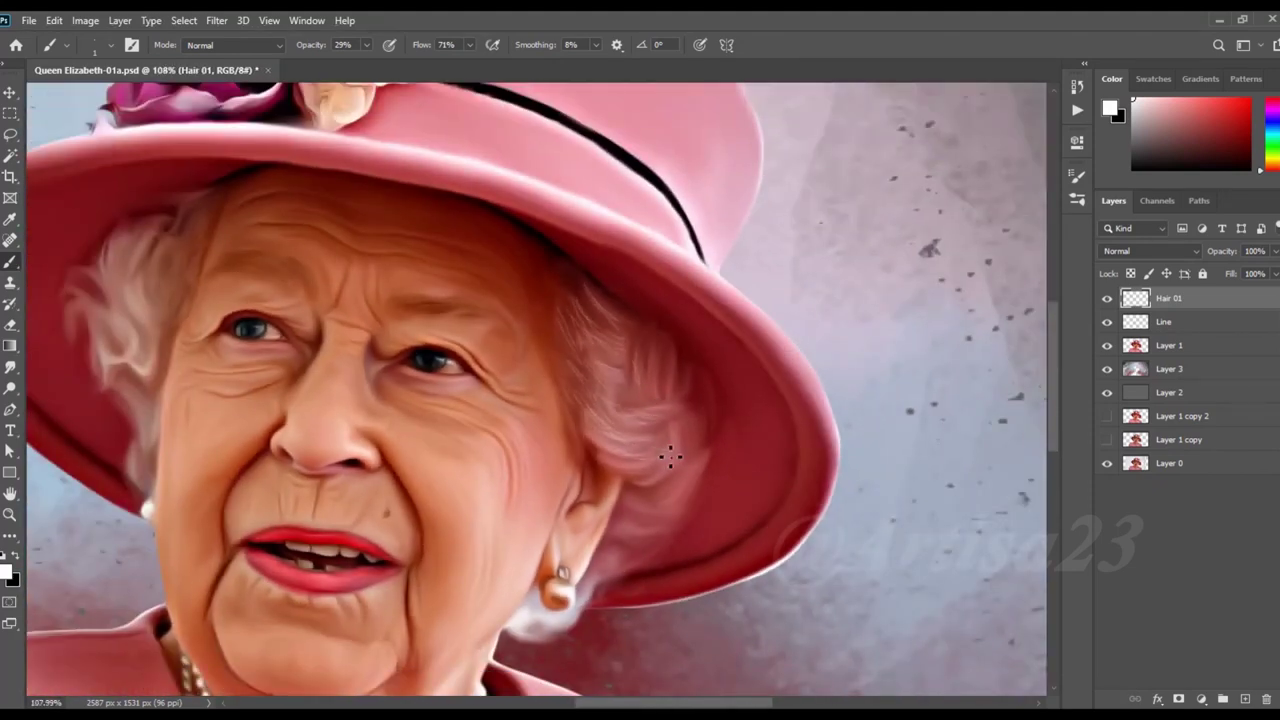
scroll(670, 457, "down", 1)
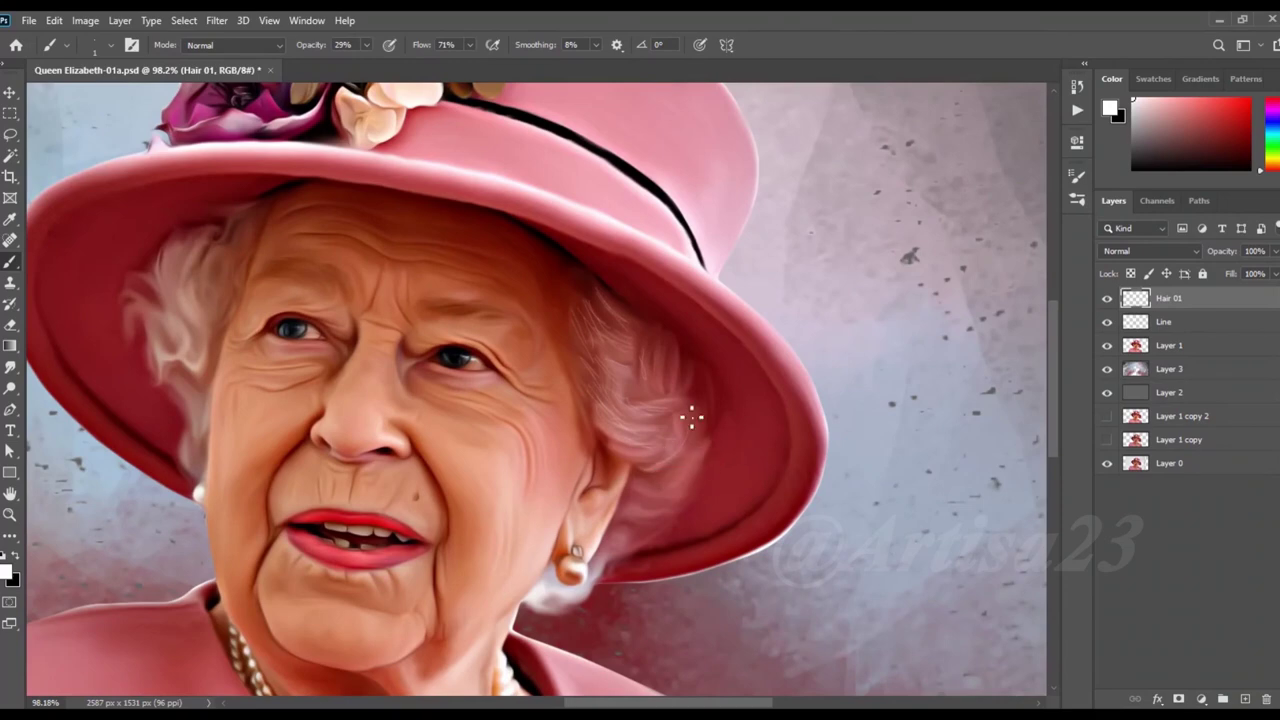
scroll(671, 361, "up", 1)
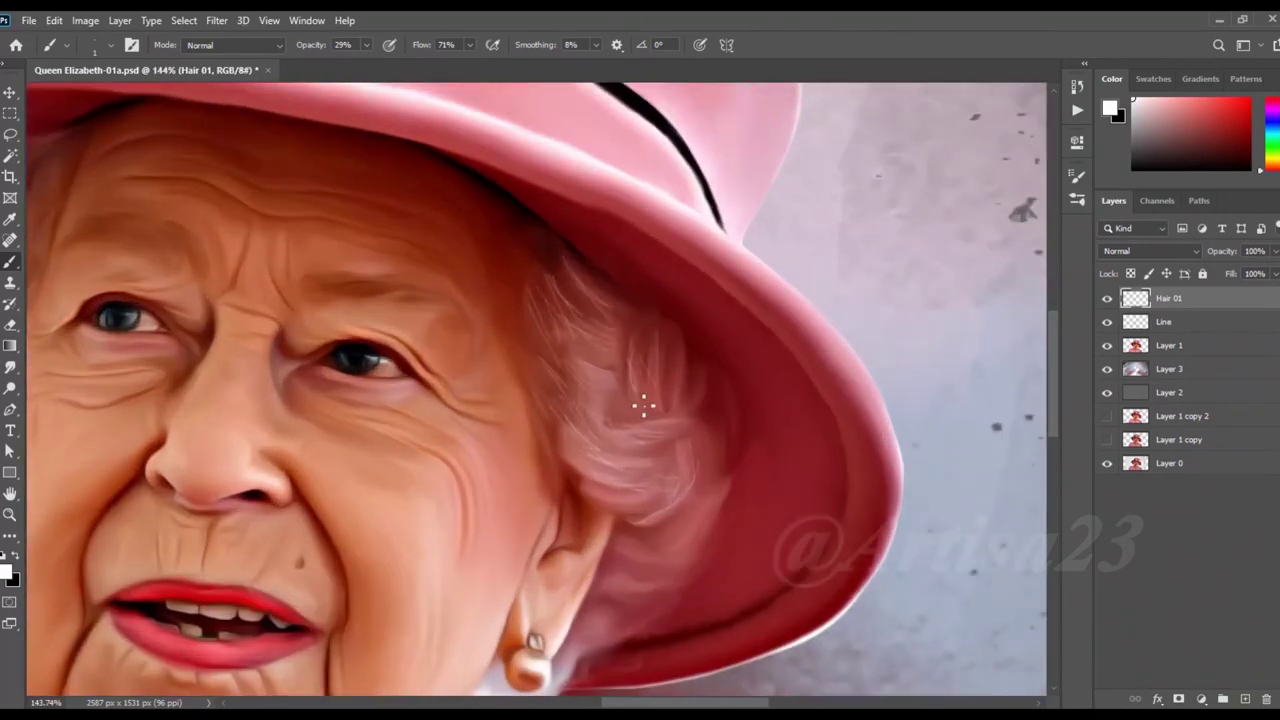
scroll(581, 375, "down", 1)
scroll(675, 400, "down", 1)
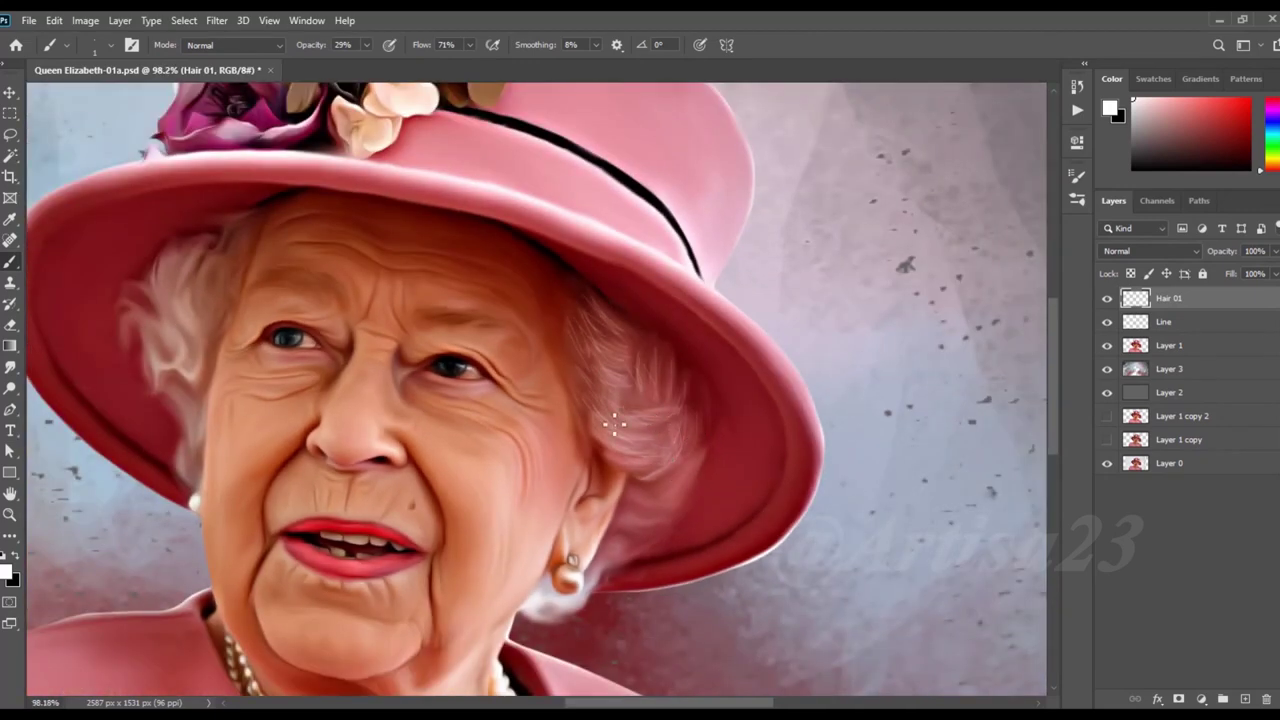
scroll(614, 425, "down", 1)
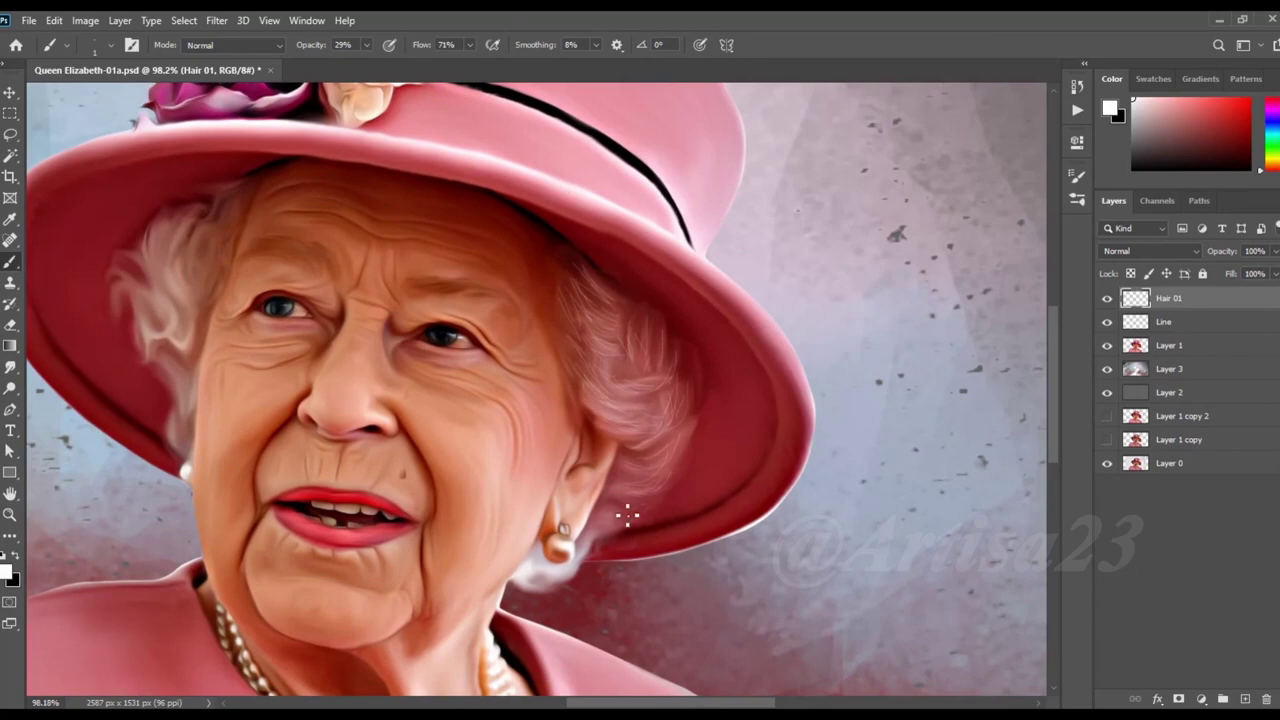
scroll(614, 424, "up", 1)
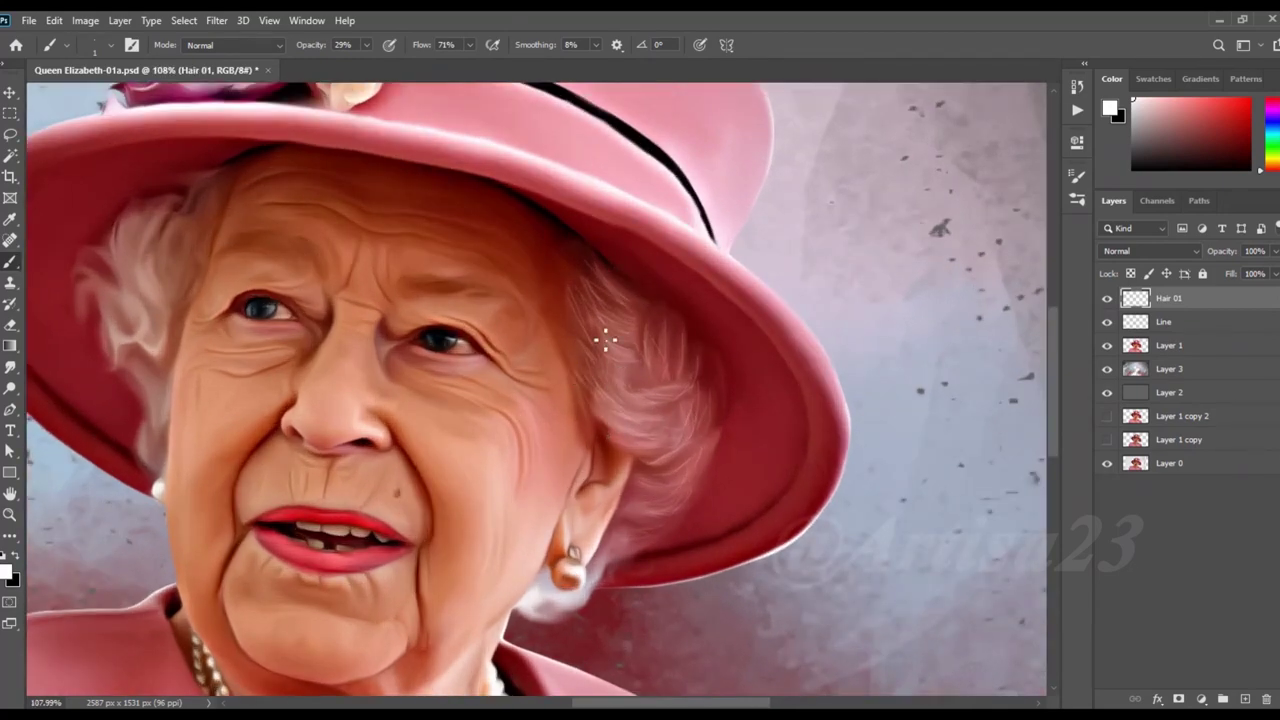
scroll(602, 337, "down", 2)
scroll(709, 474, "up", 2)
scroll(709, 474, "down", 2)
scroll(418, 280, "up", 4)
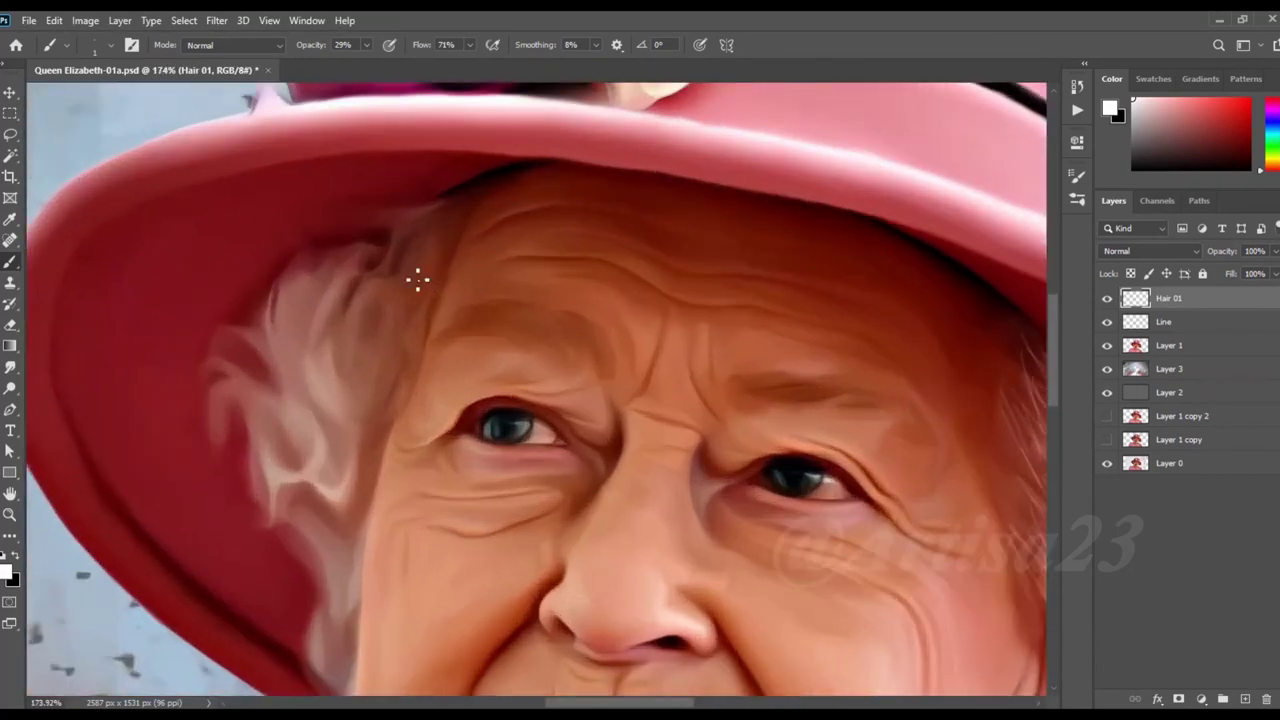
Step: Zoom around the left-temple curls under the hat brim while adding thin white strands
scroll(451, 324, "down", 3)
scroll(446, 351, "up", 4)
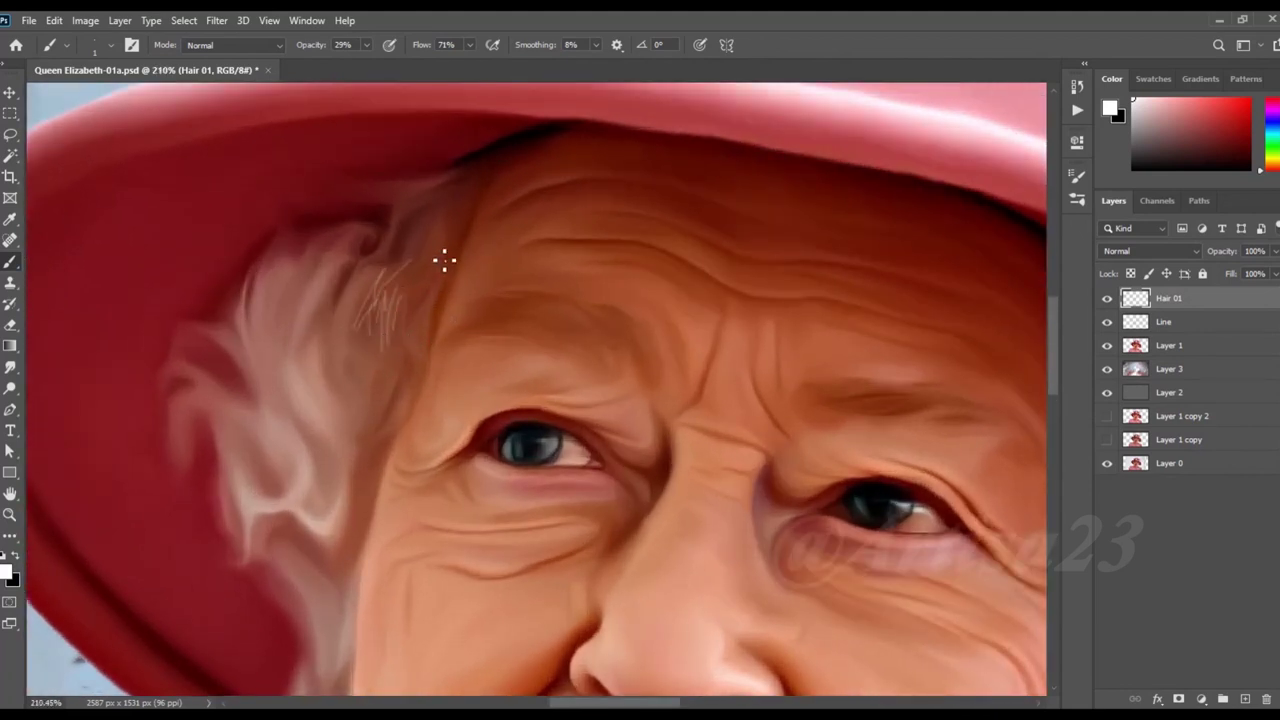
scroll(433, 256, "down", 1)
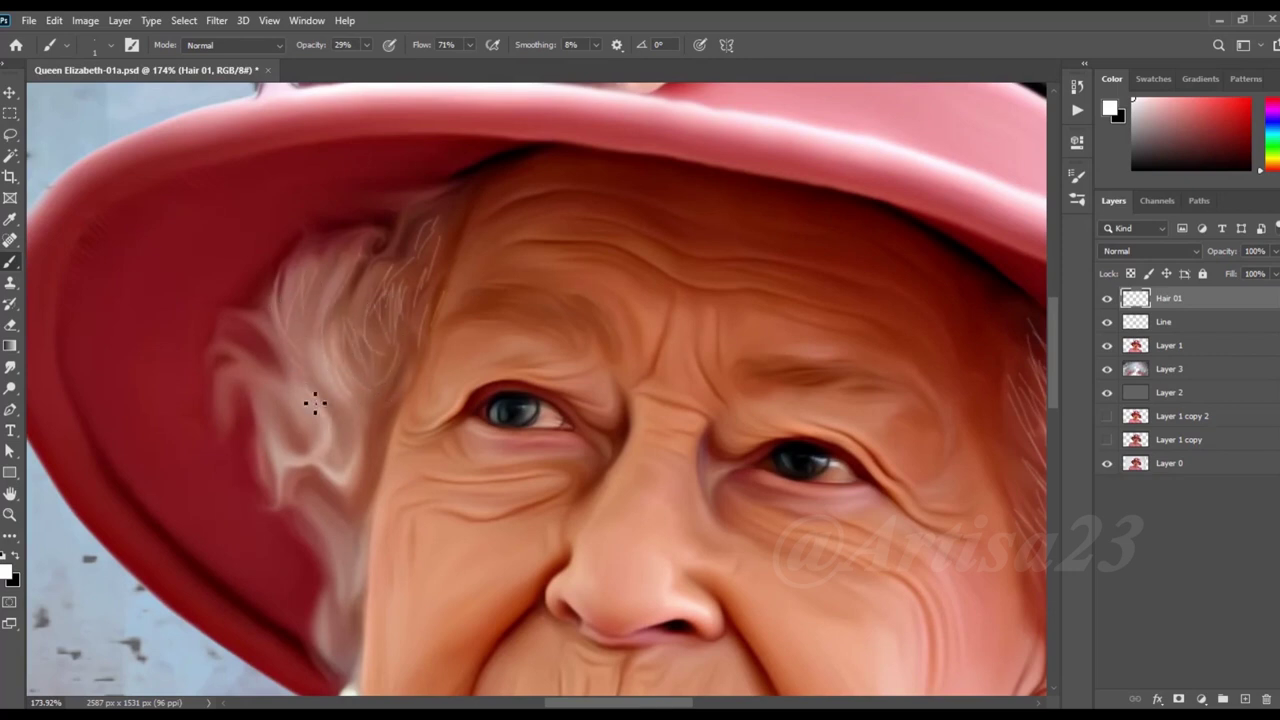
scroll(368, 426, "down", 1)
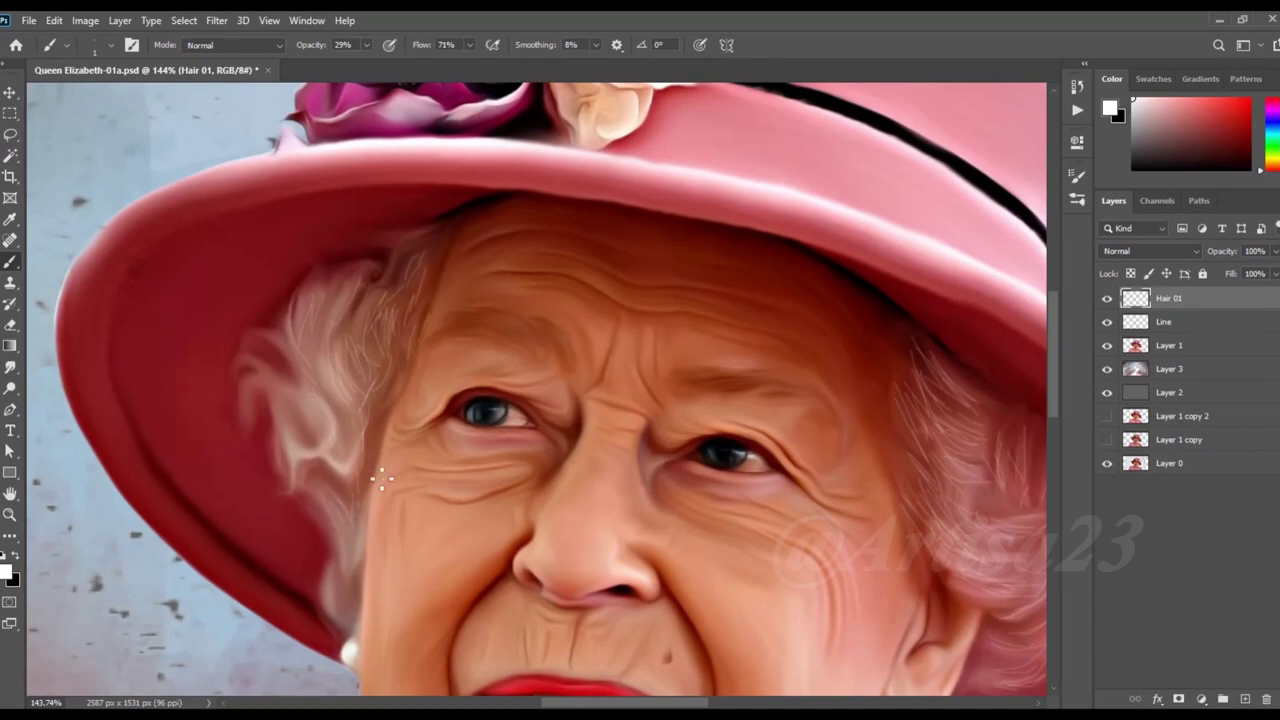
scroll(374, 458, "down", 2)
scroll(345, 453, "down", 1)
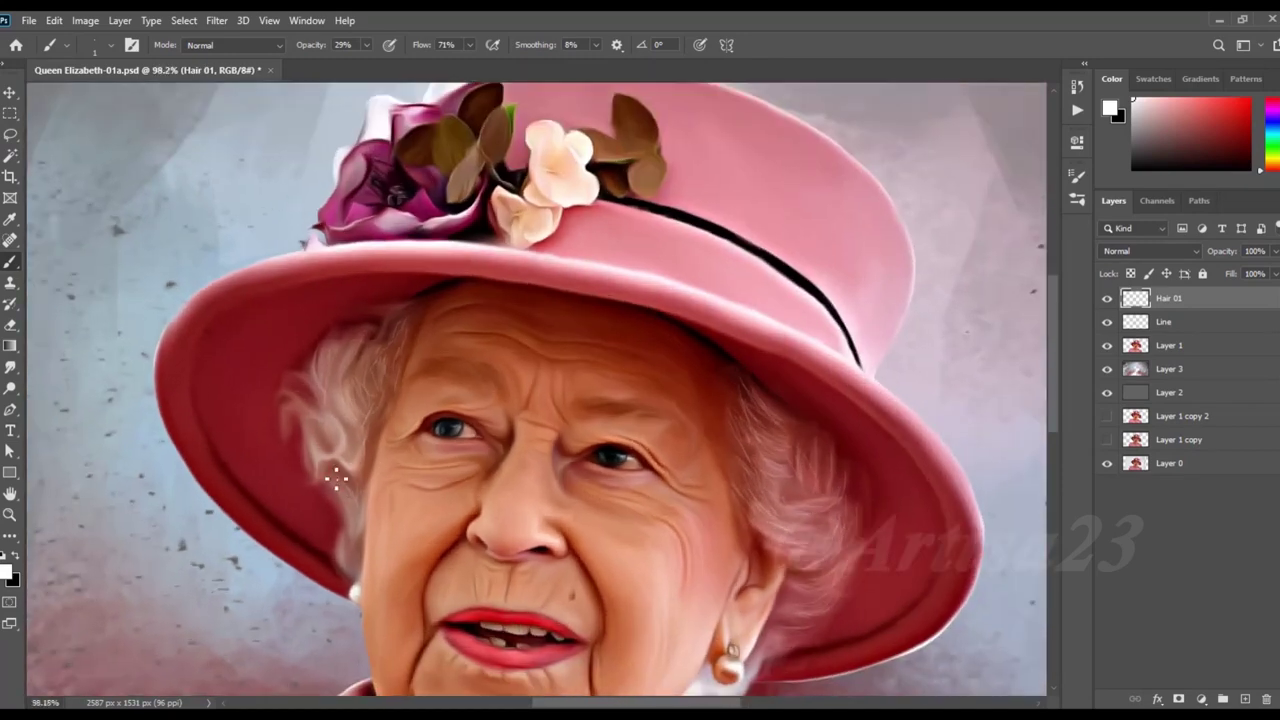
scroll(366, 517, "up", 2)
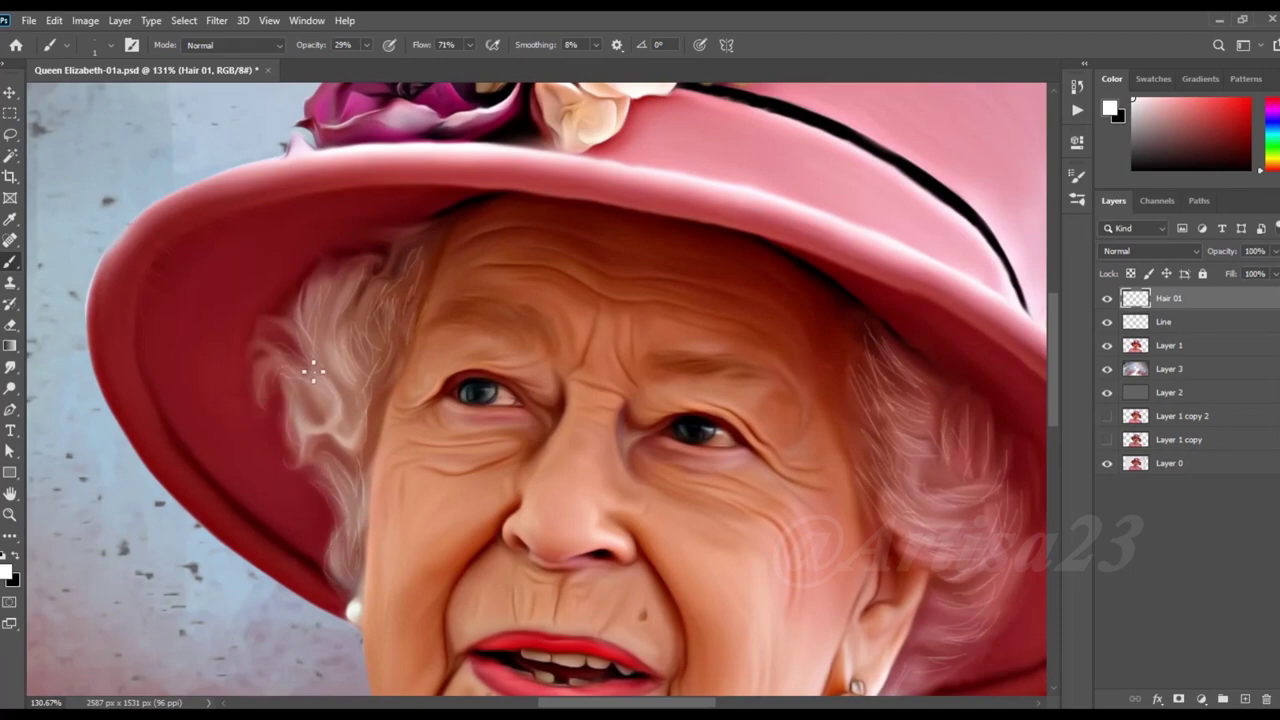
scroll(338, 297, "down", 1)
scroll(415, 296, "up", 2)
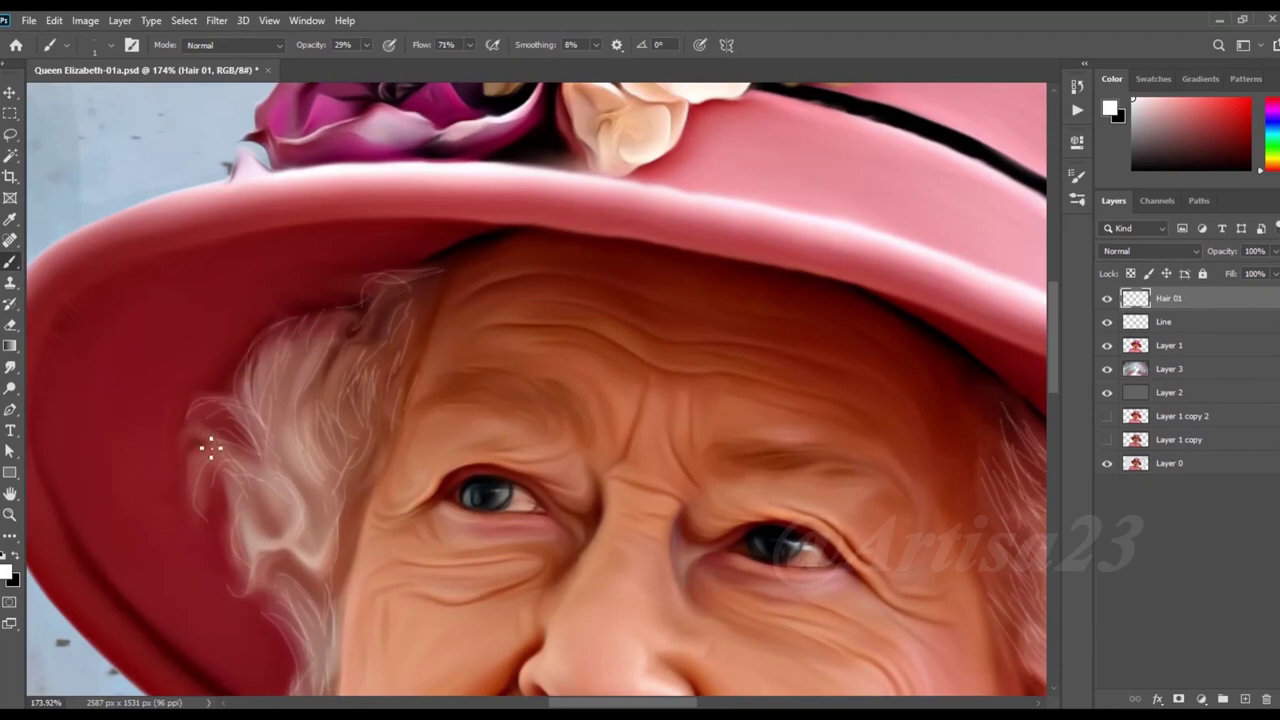
scroll(211, 447, "down", 2)
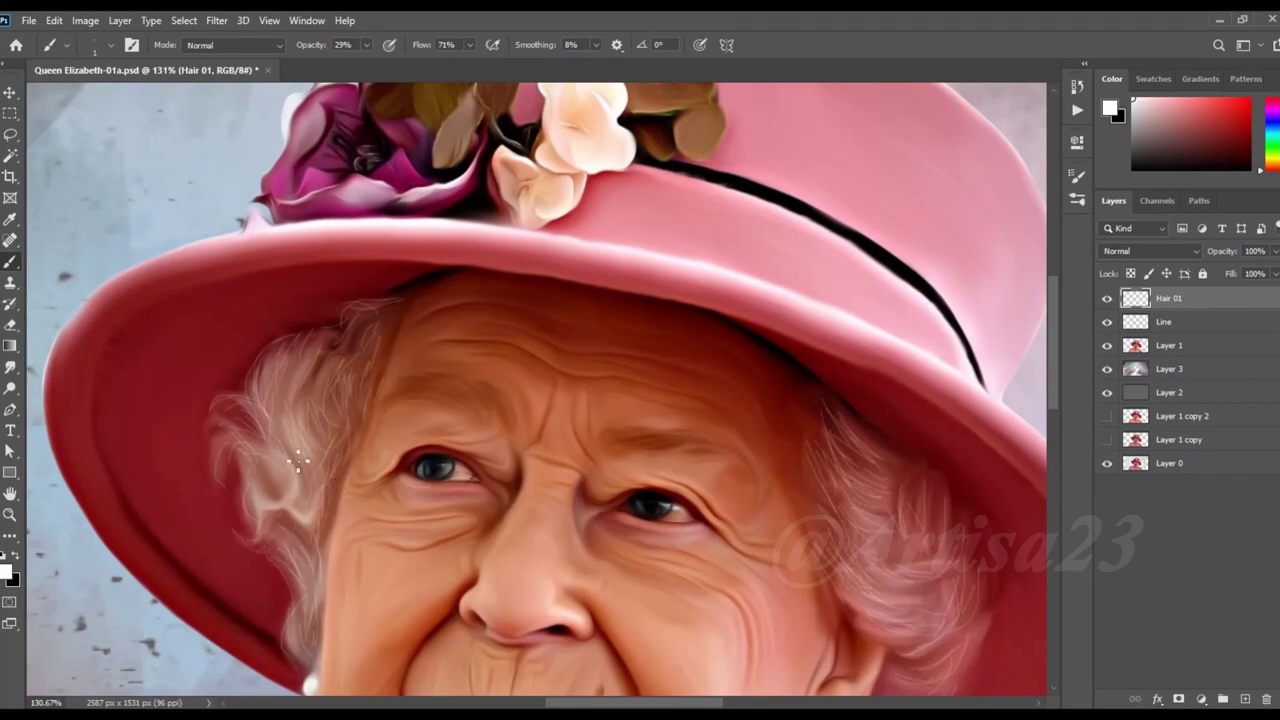
scroll(305, 478, "down", 2)
scroll(315, 572, "down", 5)
scroll(667, 443, "up", 6)
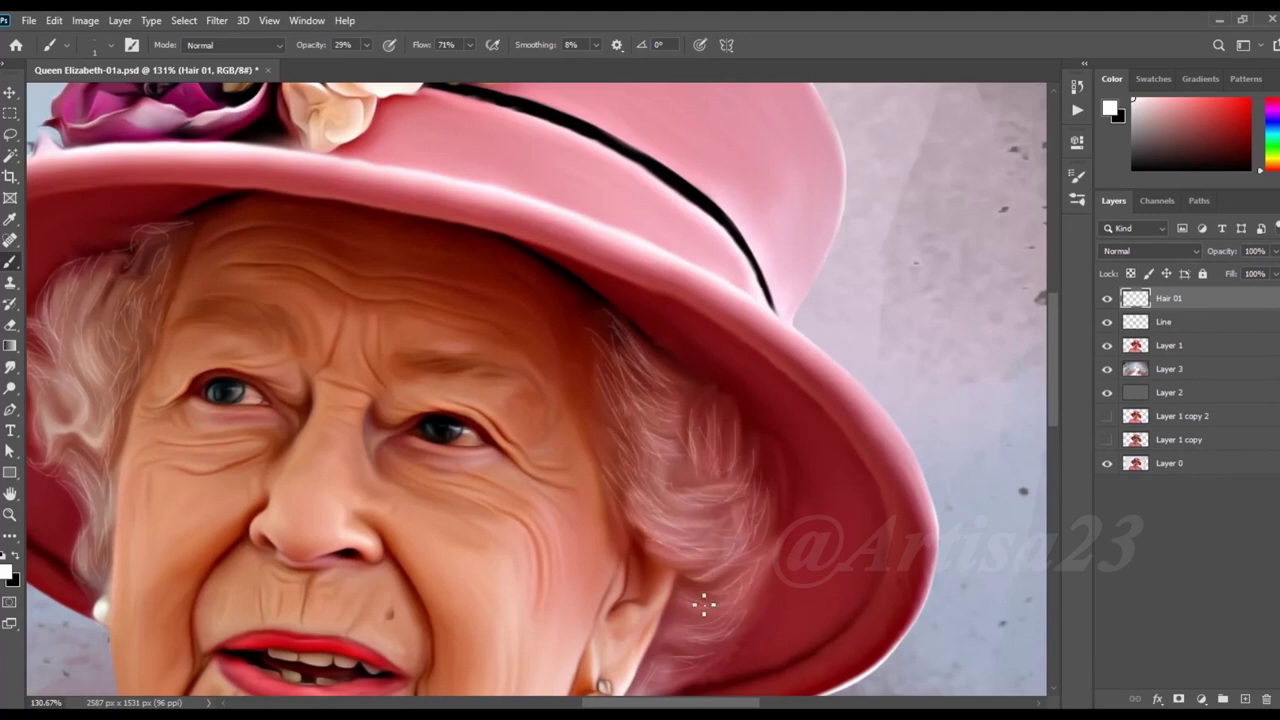
Step: Sample light grey and pale pink hair tones near the earring
scroll(700, 570, "down", 2)
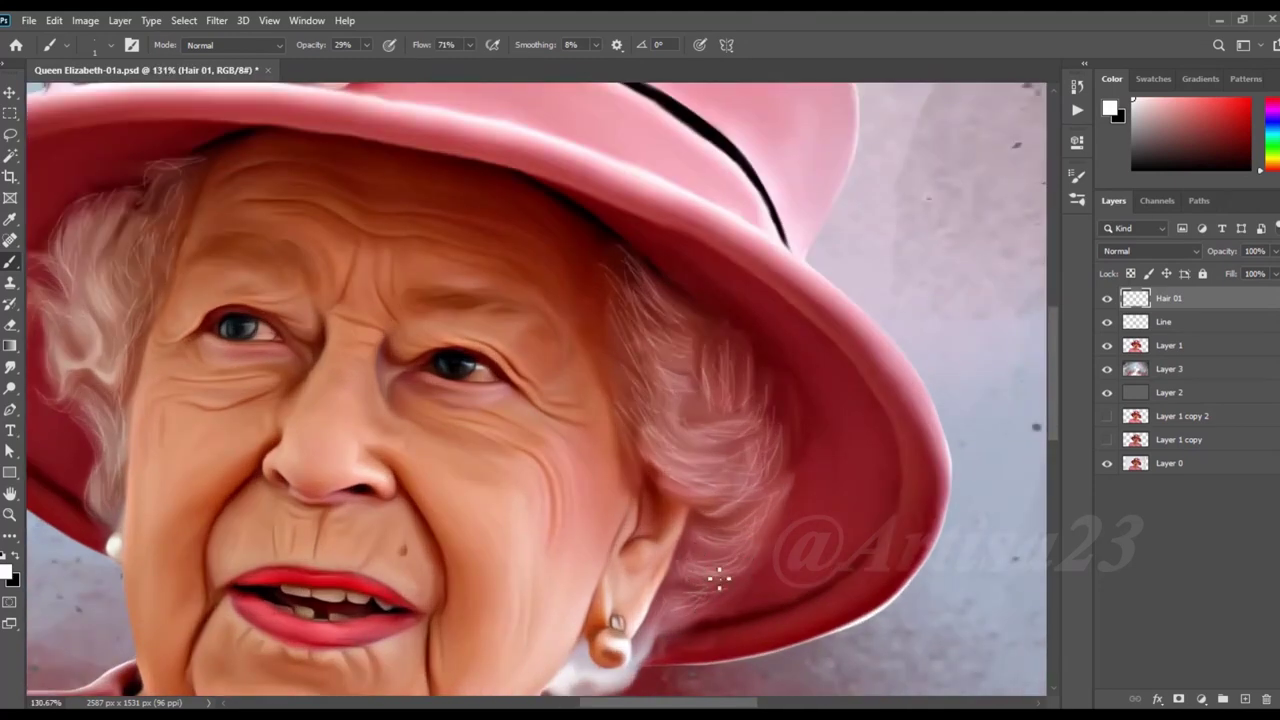
scroll(685, 600, "down", 3)
scroll(697, 522, "up", 5)
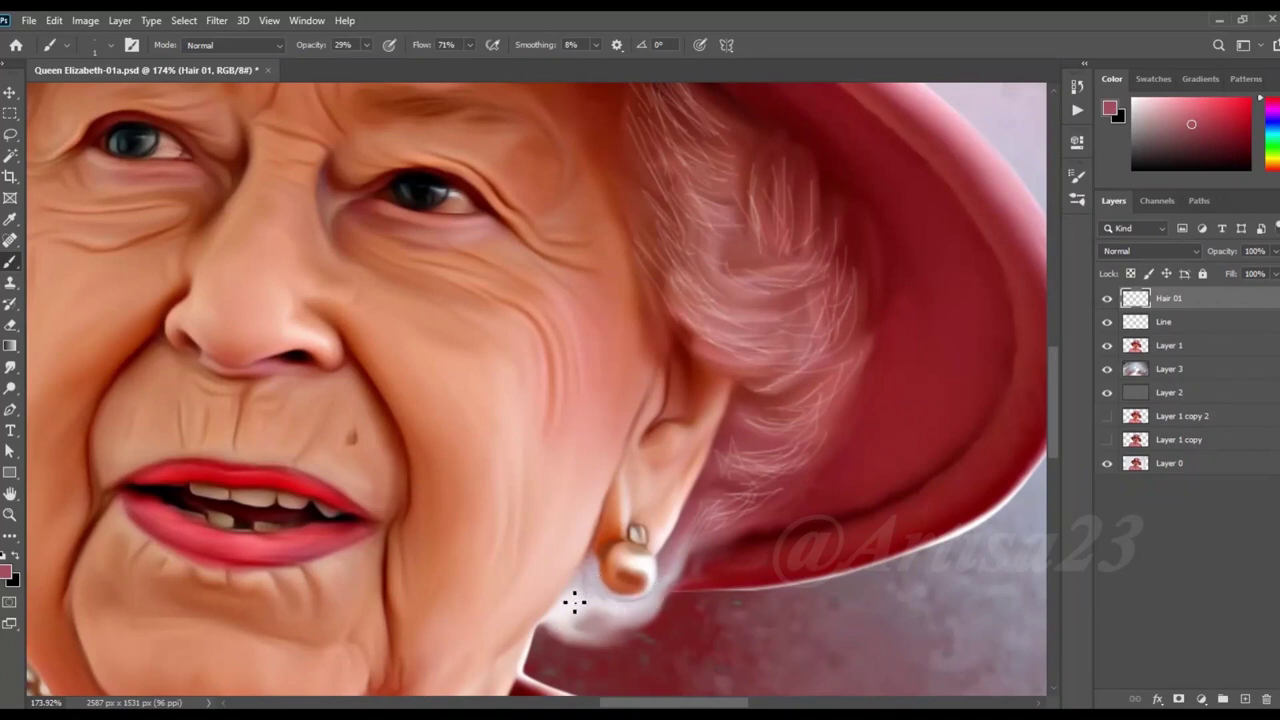
scroll(633, 552, "down", 2)
left_click(643, 606, "alt")
scroll(627, 629, "up", 2)
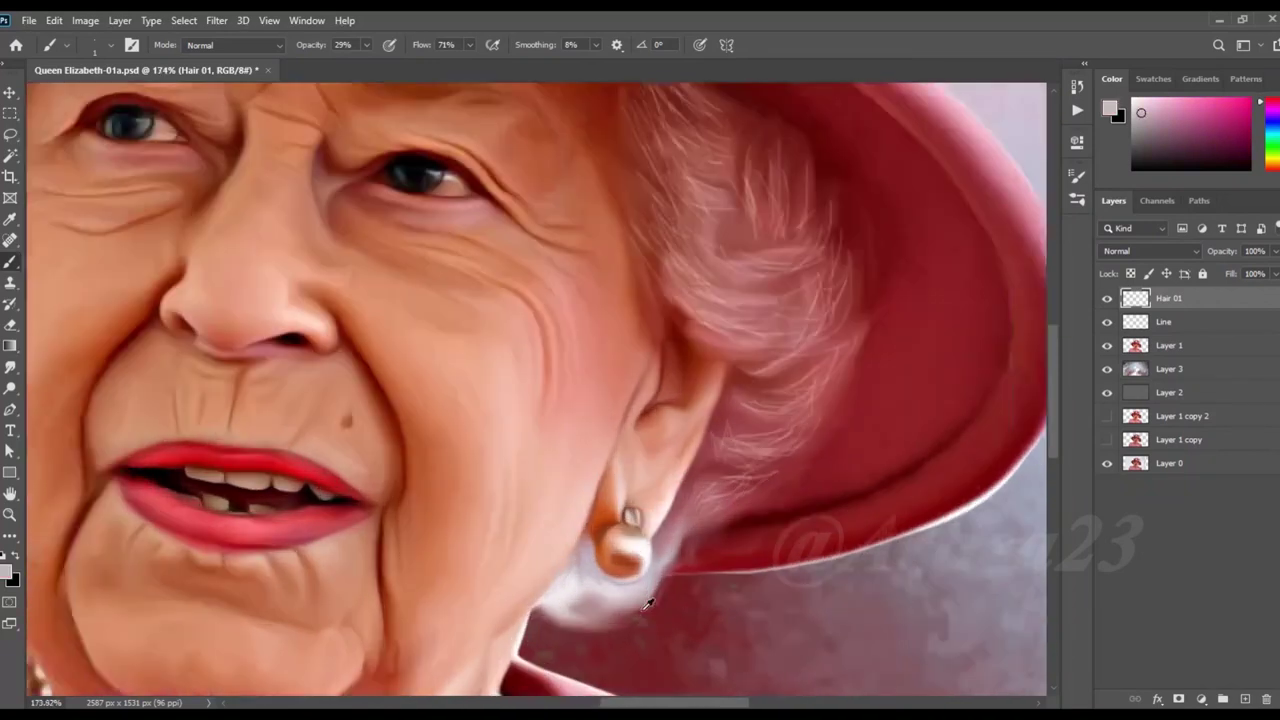
left_click(623, 619, "alt")
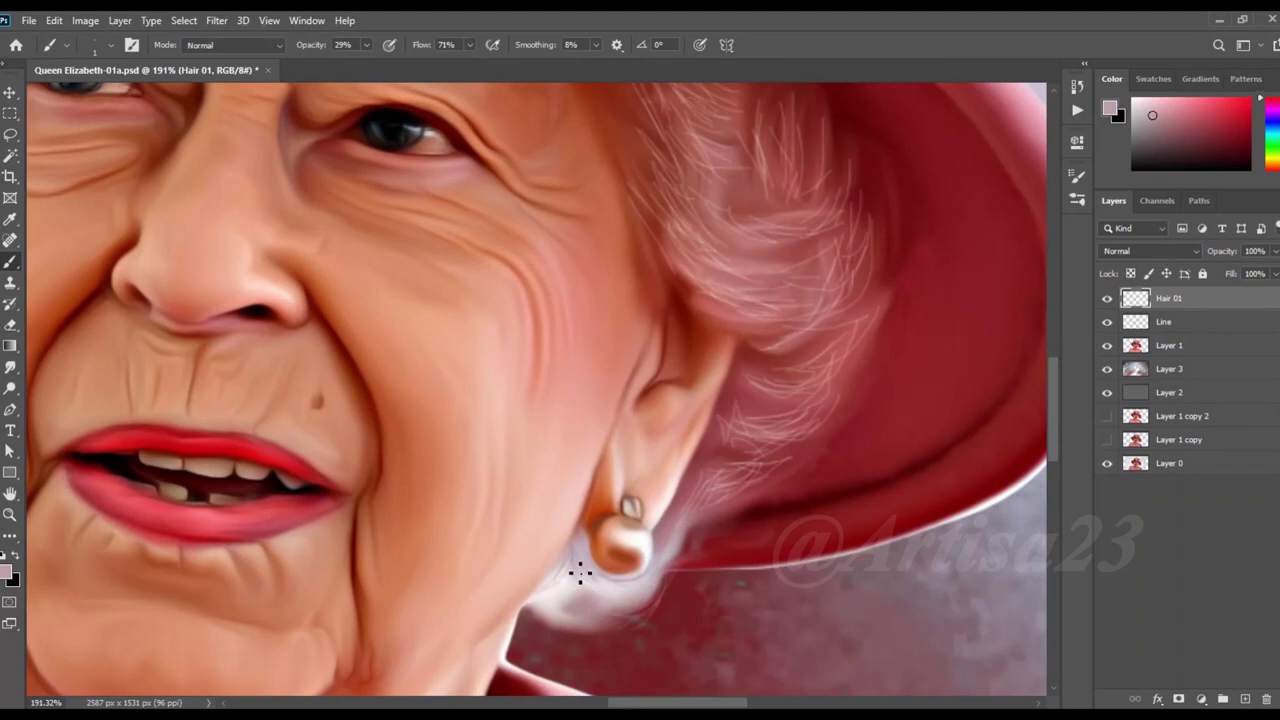
left_click(609, 589, "alt")
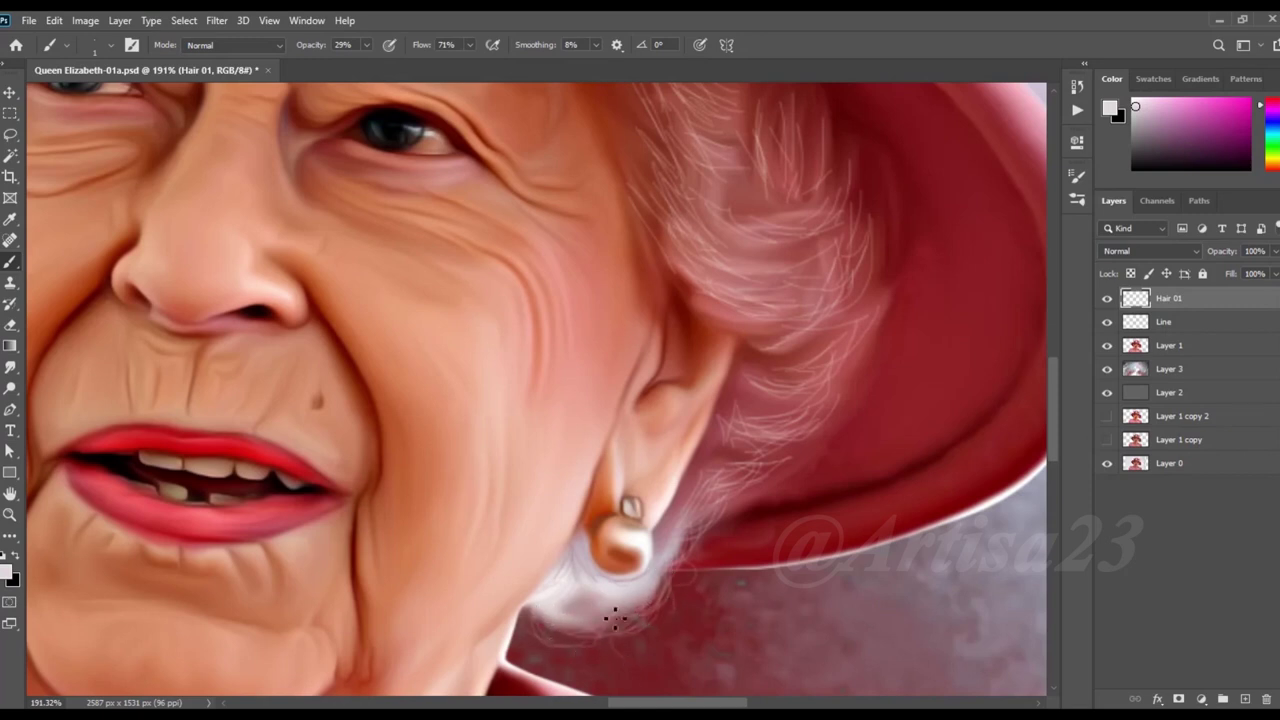
Step: Paint fine pale hair strands around the earring and along the hairline on Hair 01
scroll(693, 511, "down", 3)
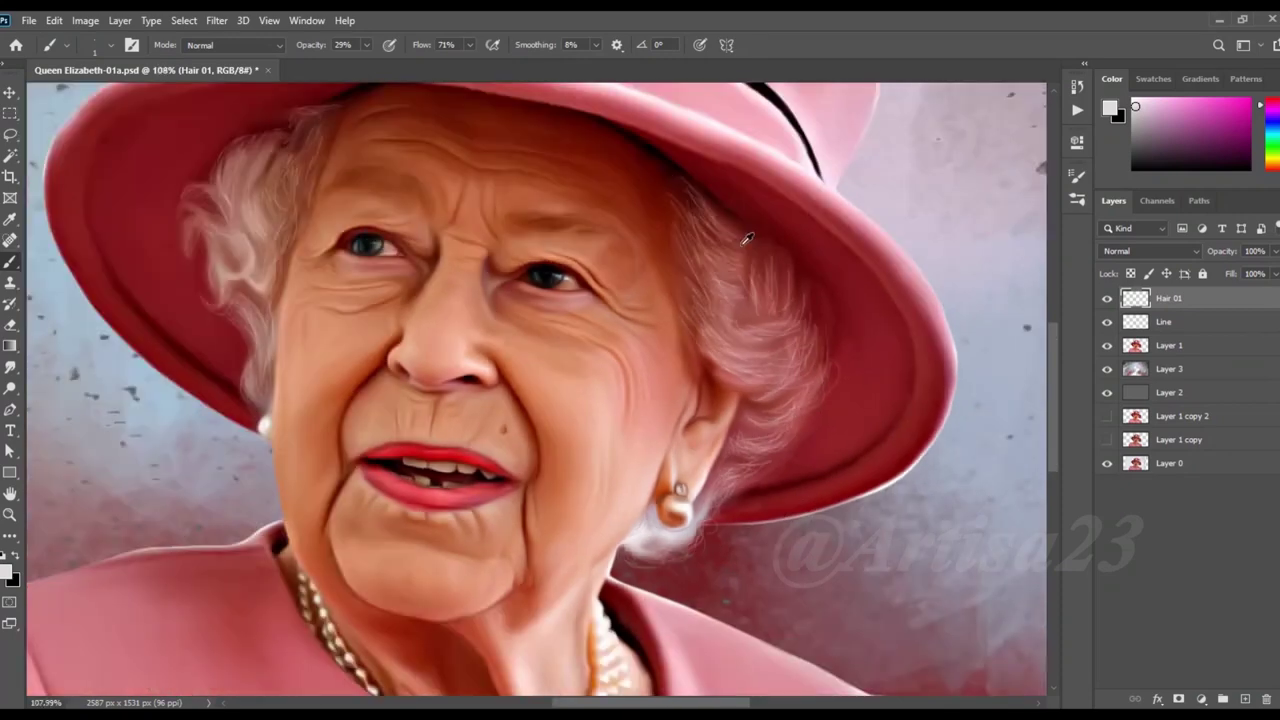
left_click_drag(847, 381, 713, 317)
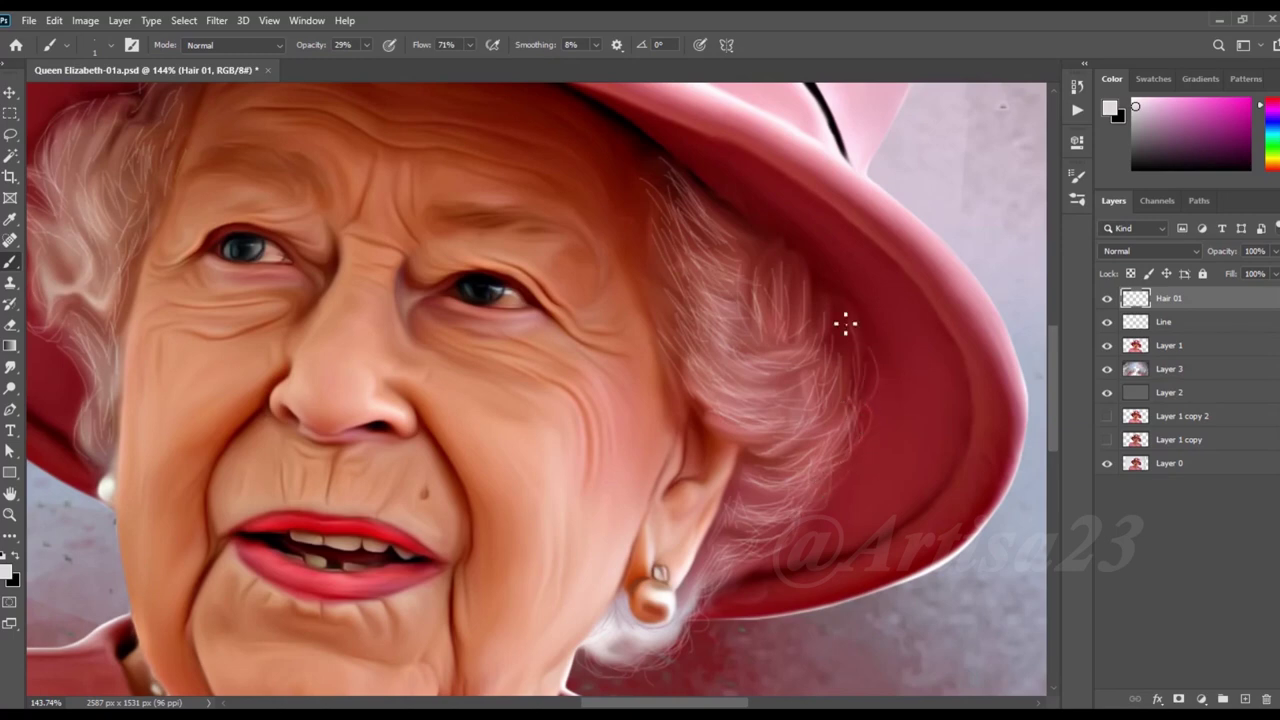
scroll(832, 315, "down", 5)
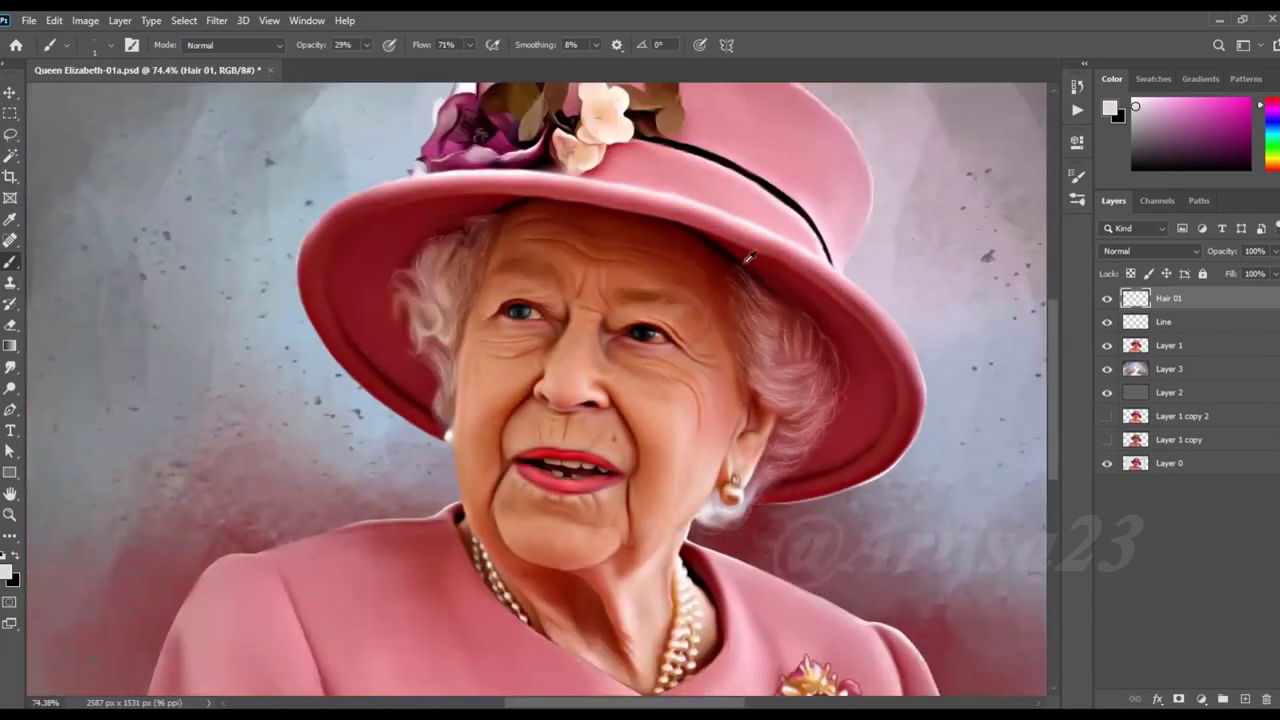
scroll(805, 318, "up", 3)
scroll(851, 374, "down", 2)
scroll(522, 243, "up", 4)
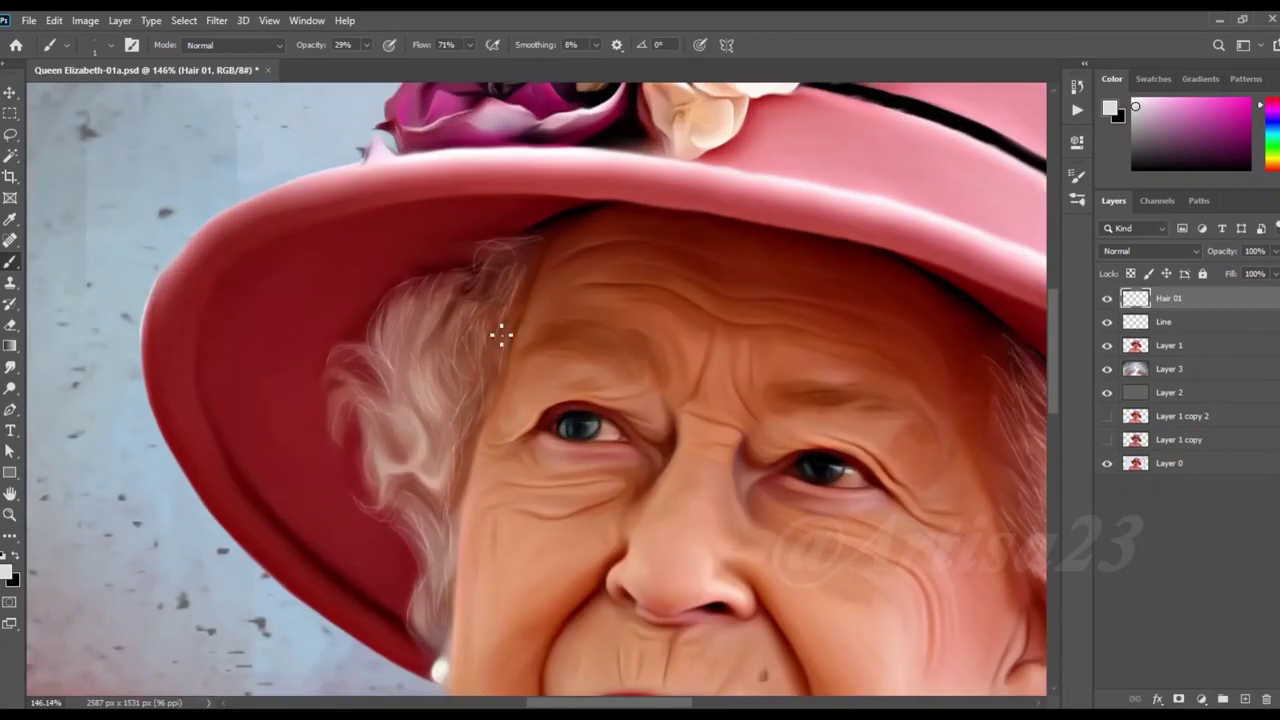
scroll(433, 348, "down", 3)
scroll(478, 453, "up", 1)
scroll(460, 488, "up", 2)
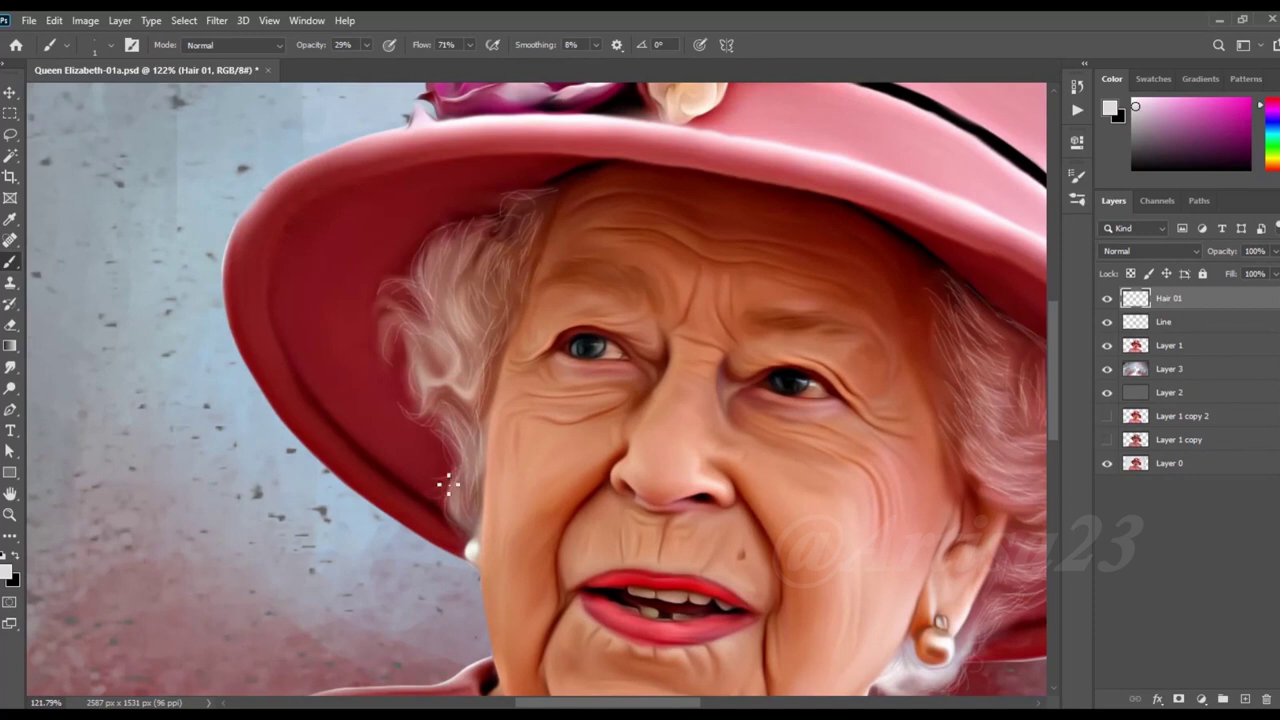
scroll(413, 414, "up", 2)
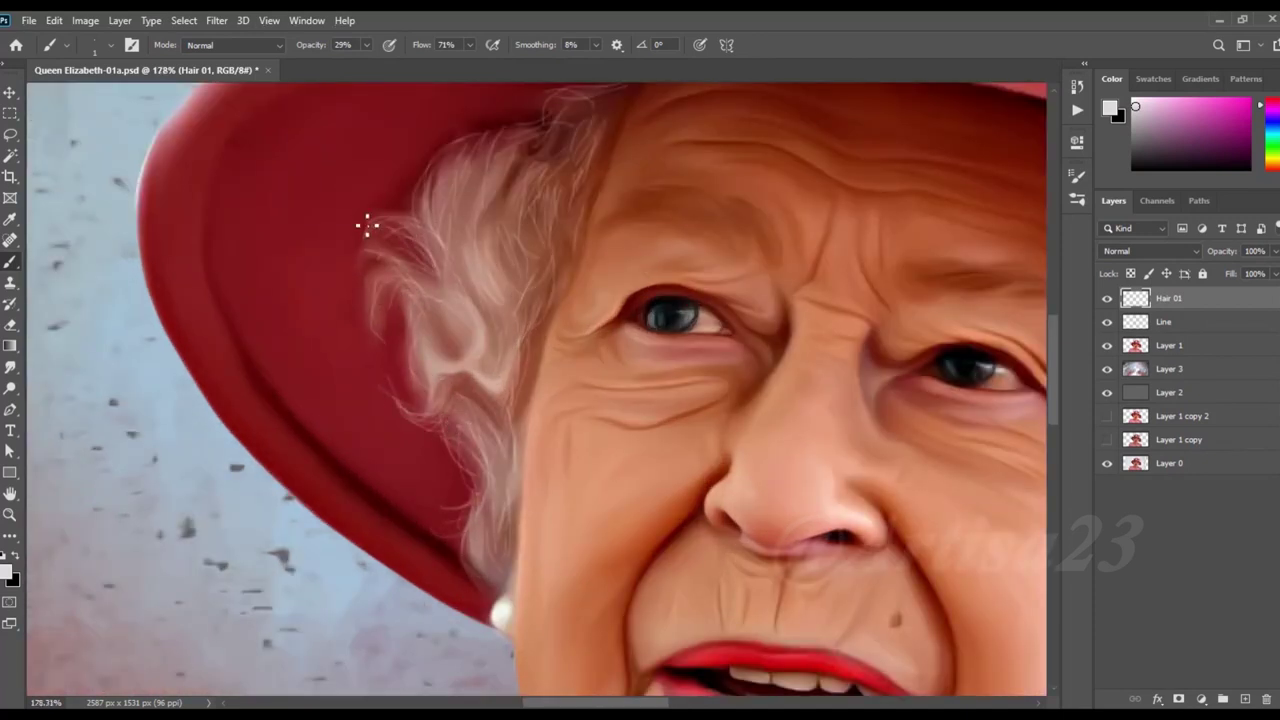
scroll(490, 155, "down", 1)
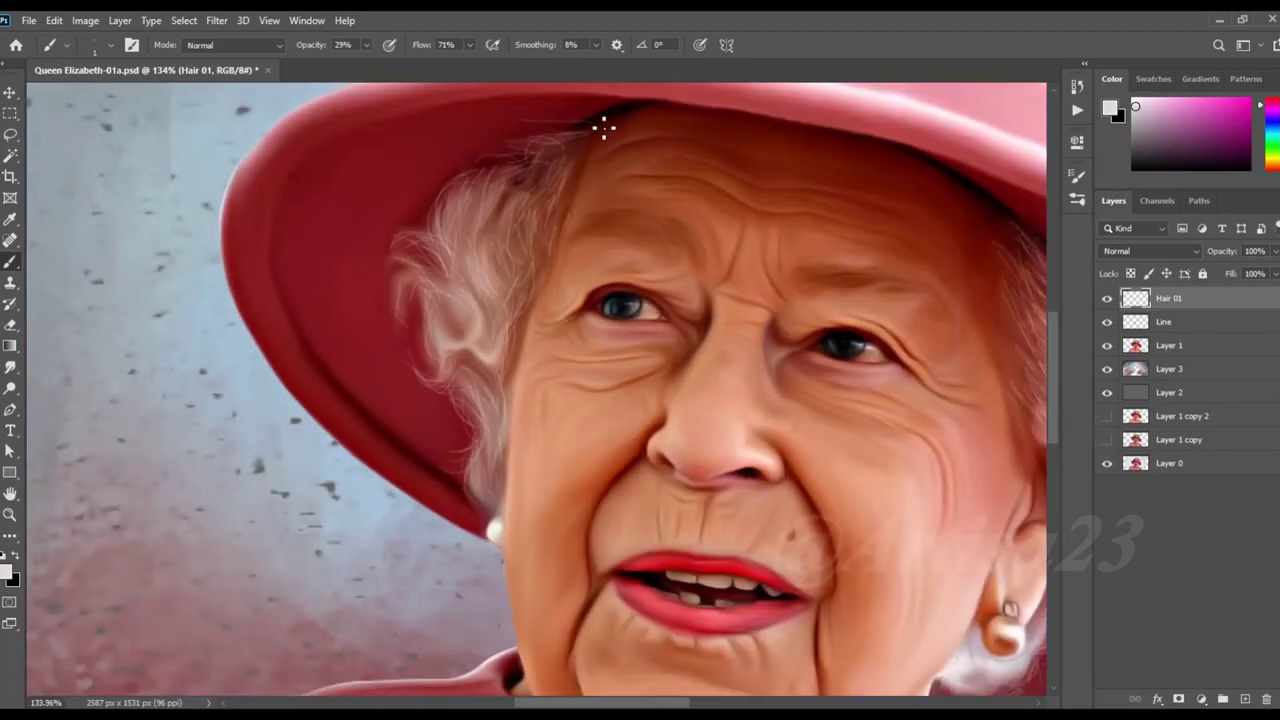
scroll(615, 117, "down", 3)
scroll(752, 412, "down", 1)
scroll(752, 412, "up", 2)
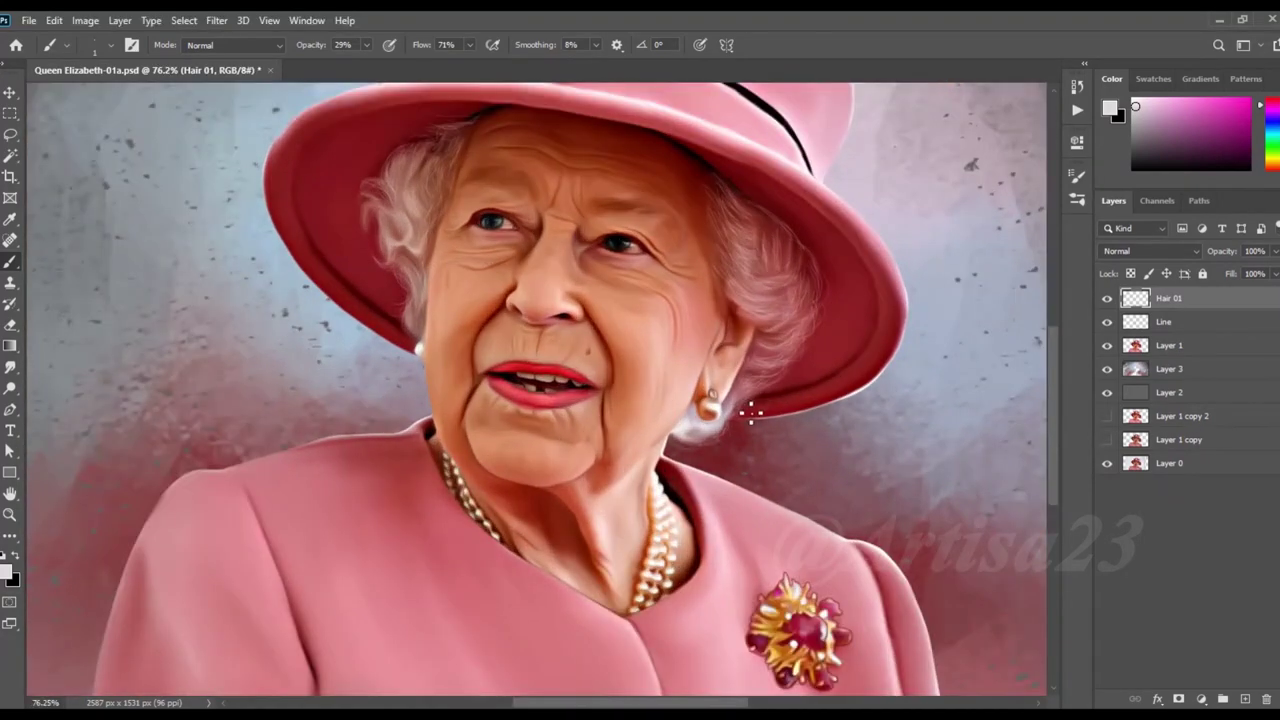
Step: Save the painting and add a new empty layer above Hair 01
scroll(738, 428, "down", 3)
scroll(635, 353, "down", 1)
key("ctrl+s")
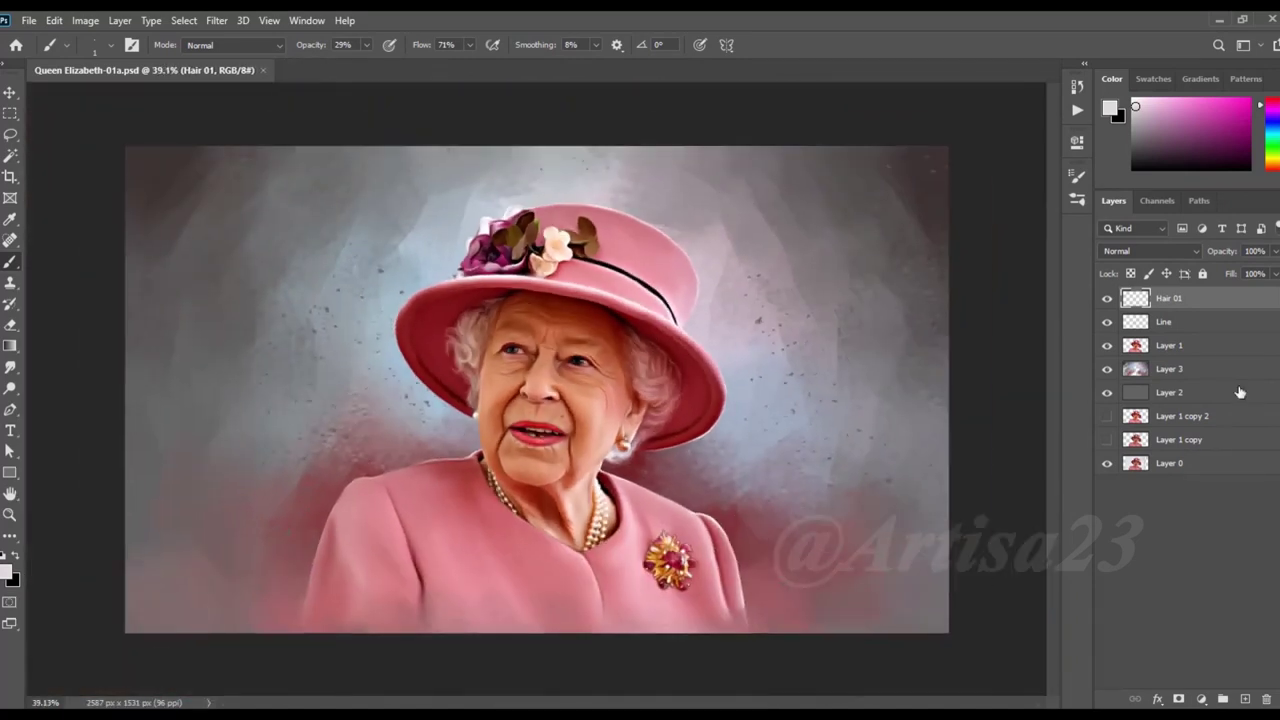
left_click(1246, 699)
type("Color 01")
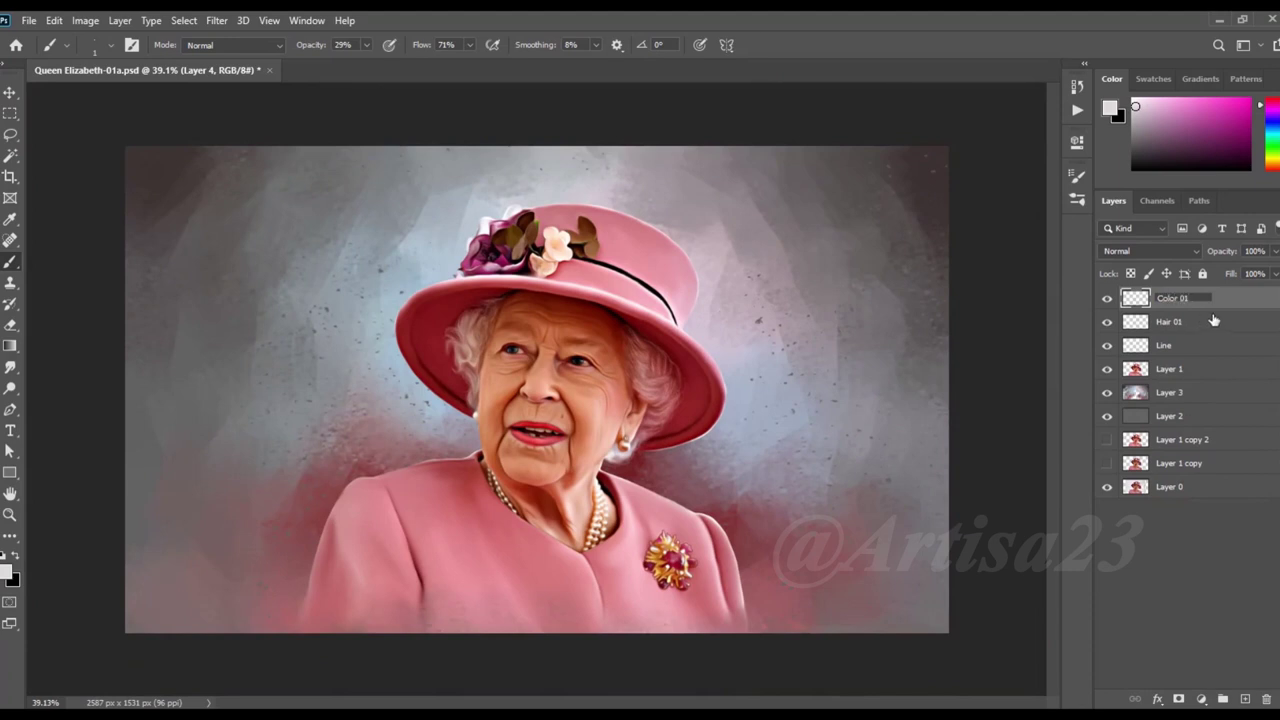
Step: Name the layer Color 01, load the figure selection, and pick dark red #7a0000
key("Return")
key("ctrl+s")
left_click(1135, 369, "ctrl")
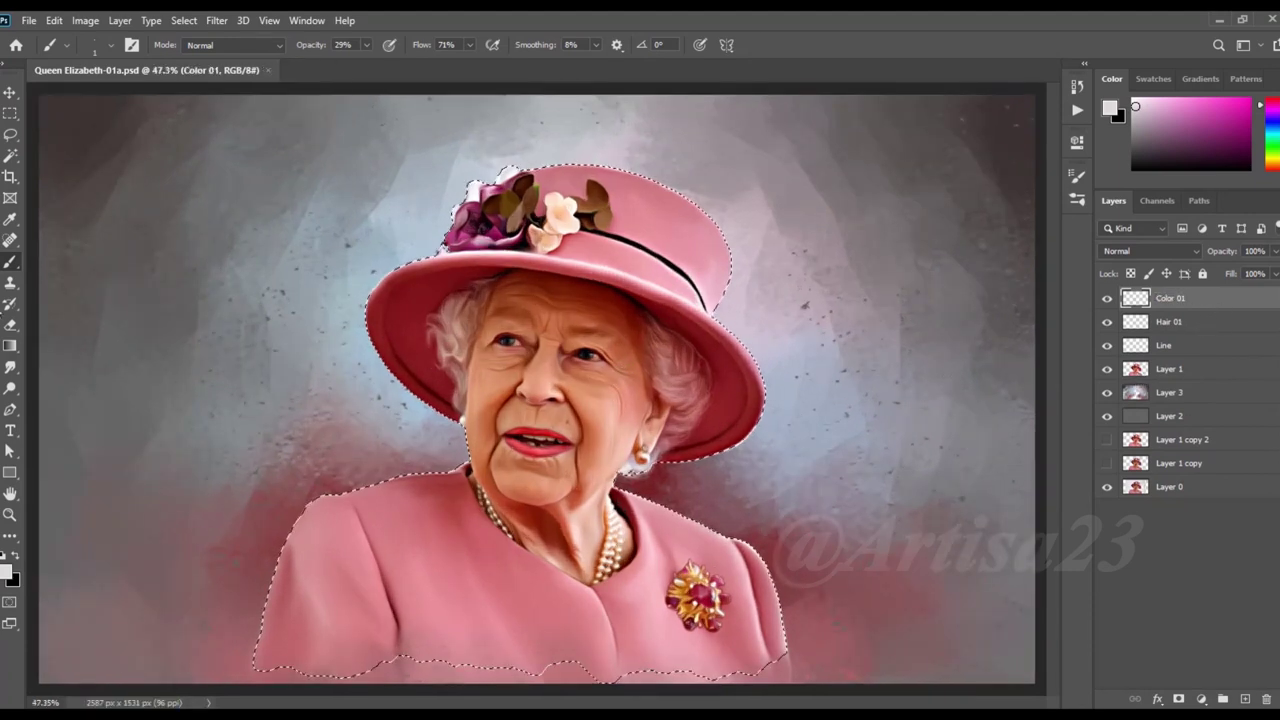
left_click(7, 572)
left_click(615, 240)
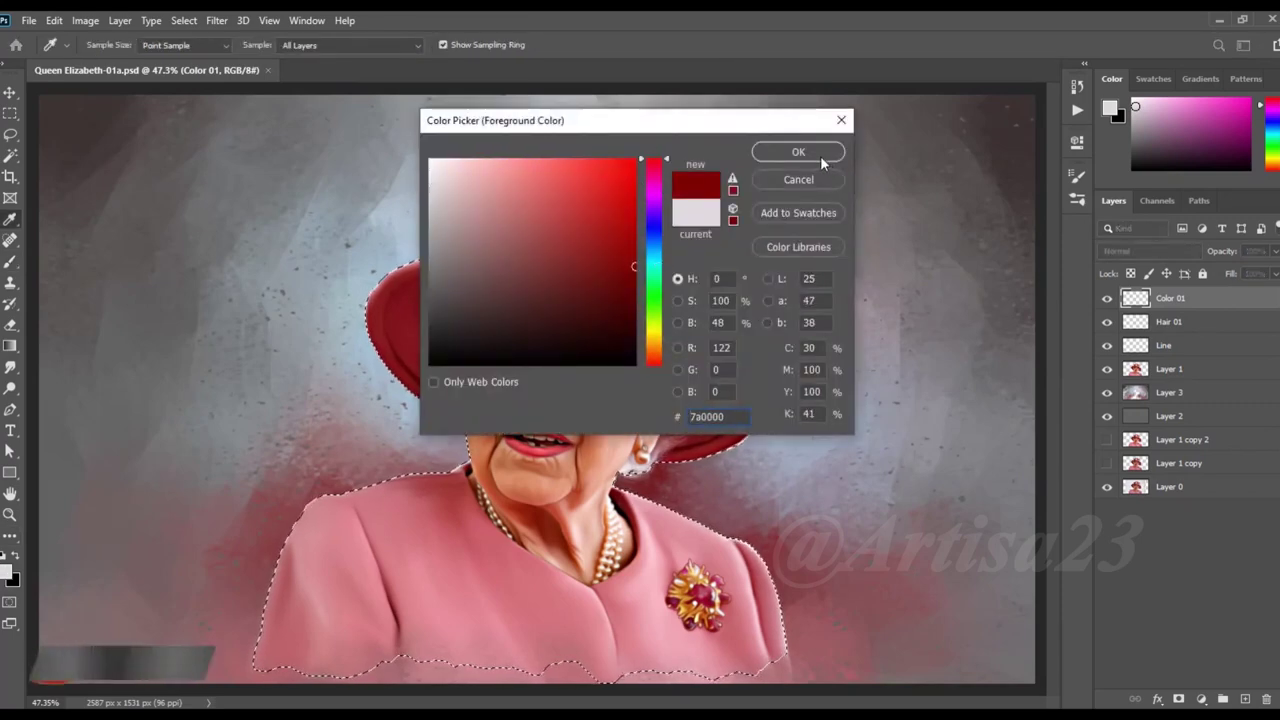
left_click(798, 151)
Step: Set the Color 01 layer's blending mode to Color with the Brush active
key("b")
left_click(131, 45)
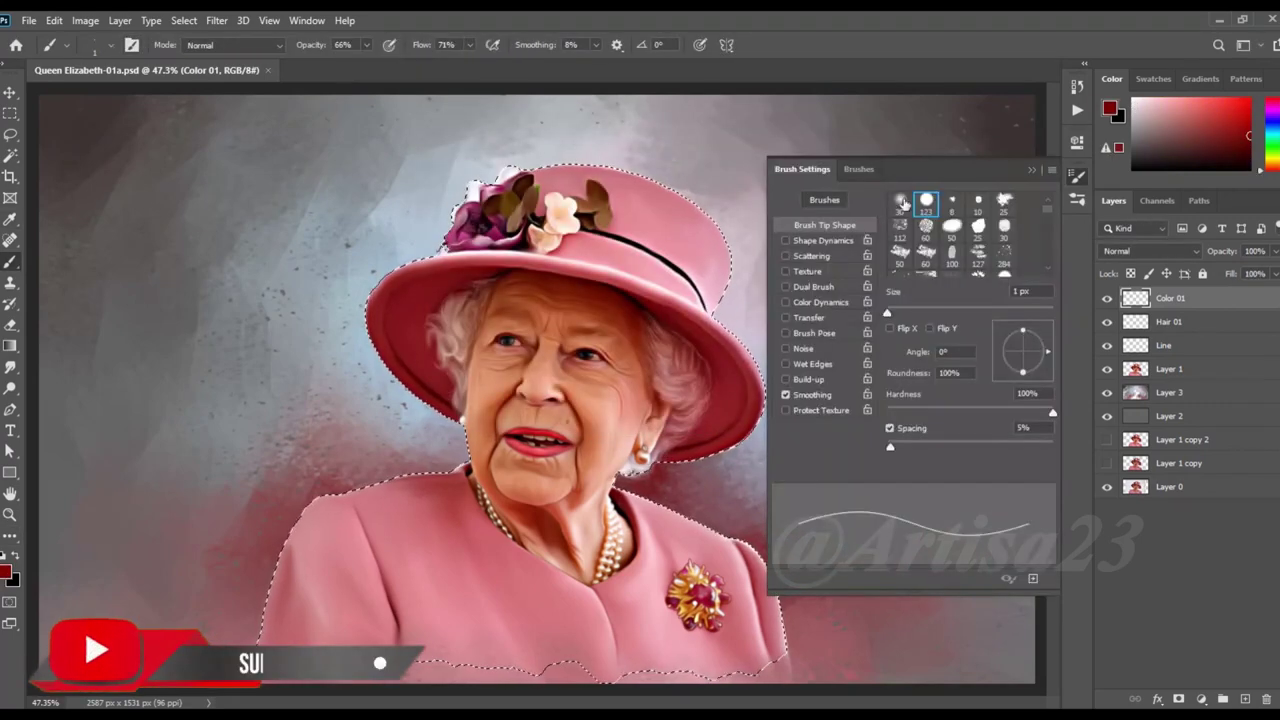
left_click(1031, 169)
left_click(1179, 251)
left_click(1128, 631)
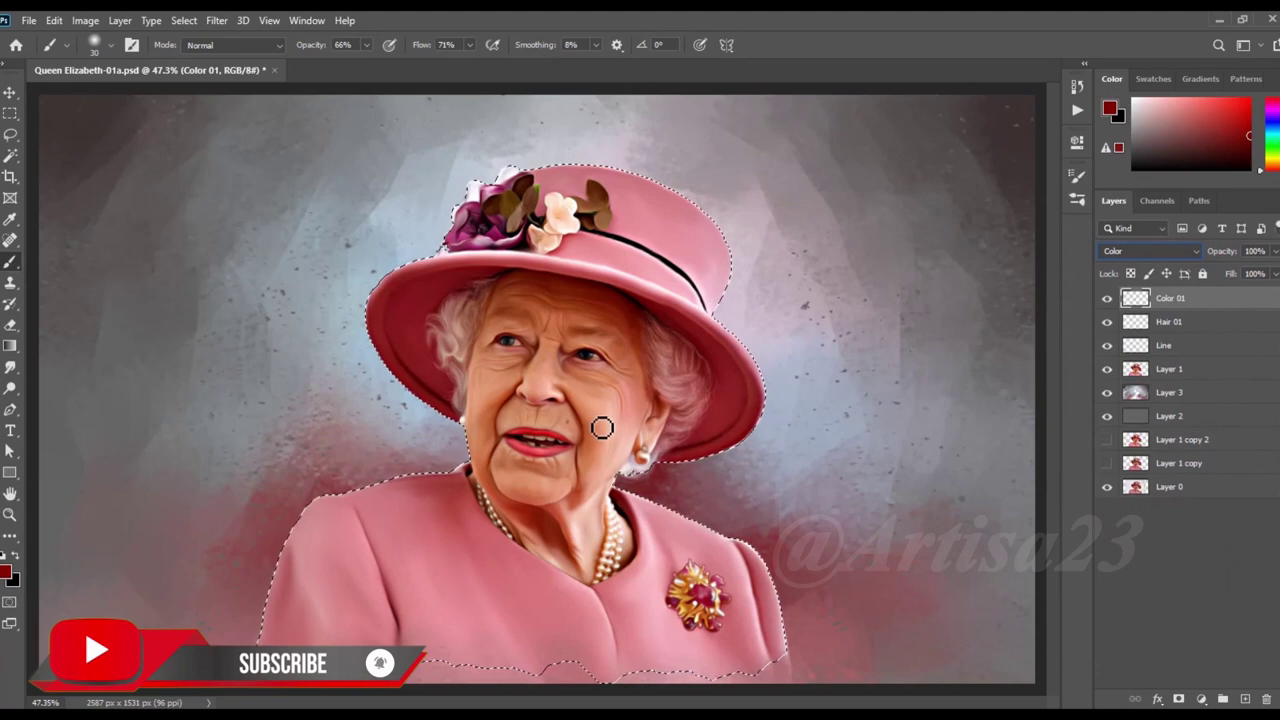
Step: Brush a dark red tint over the cheeks and face at about 25% opacity
key("[")
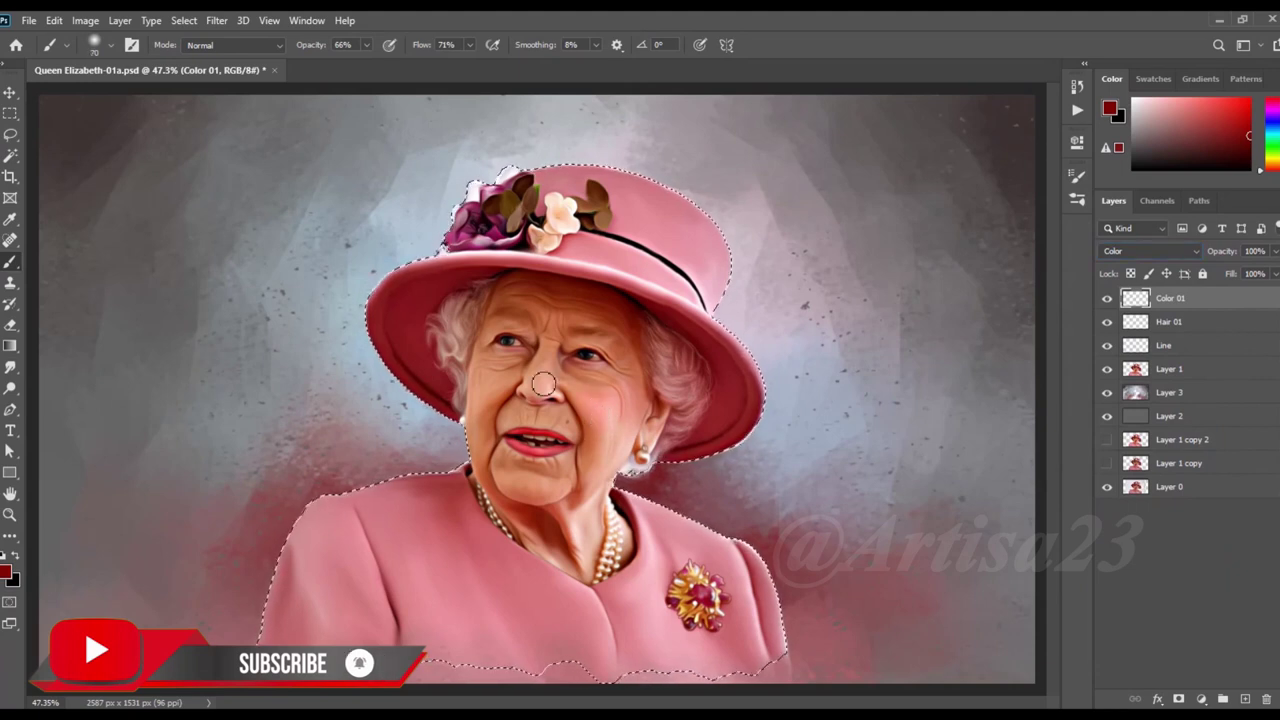
left_click_drag(366, 45, 326, 67)
key("]")
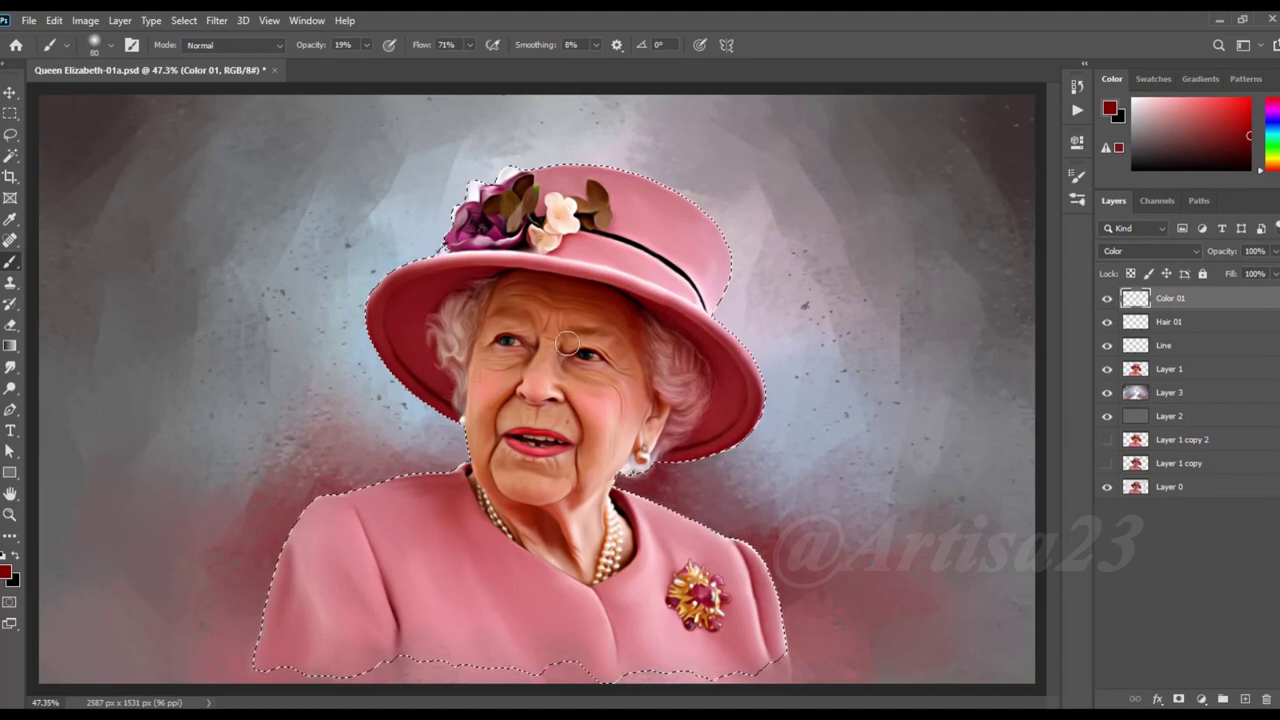
left_click_drag(476, 397, 544, 485)
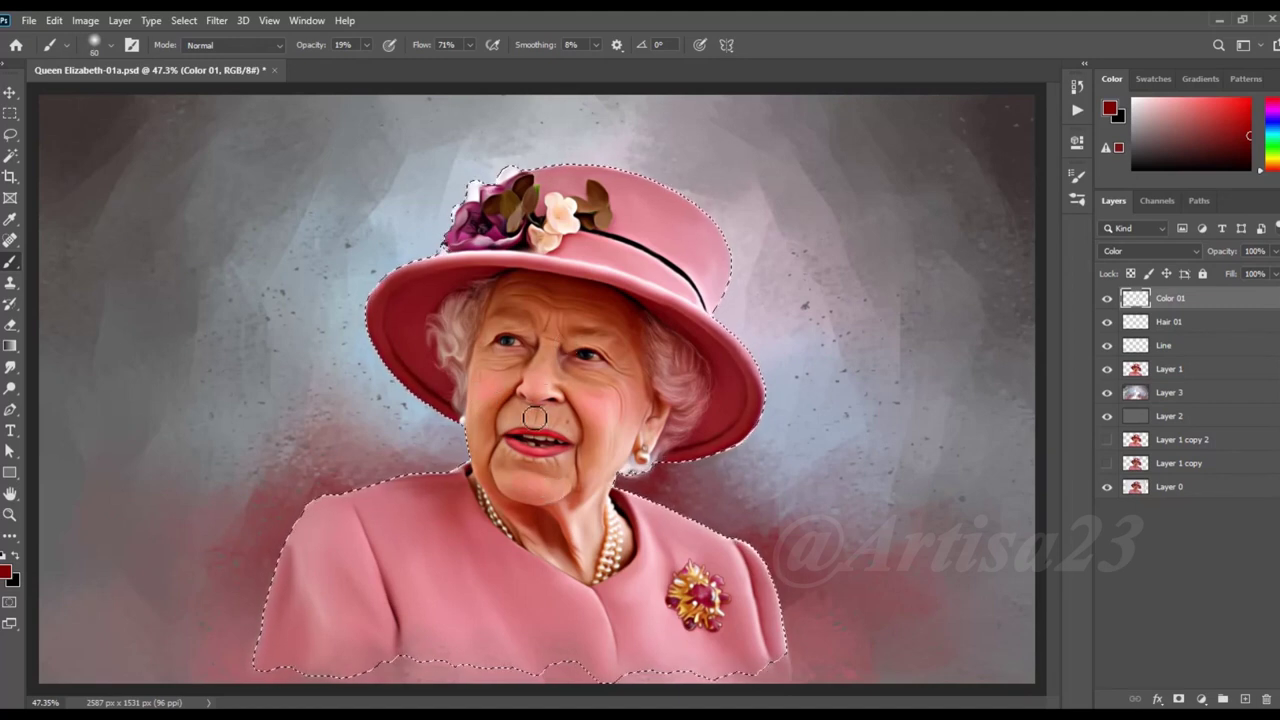
key("bracketleft")
key("bracketleft")
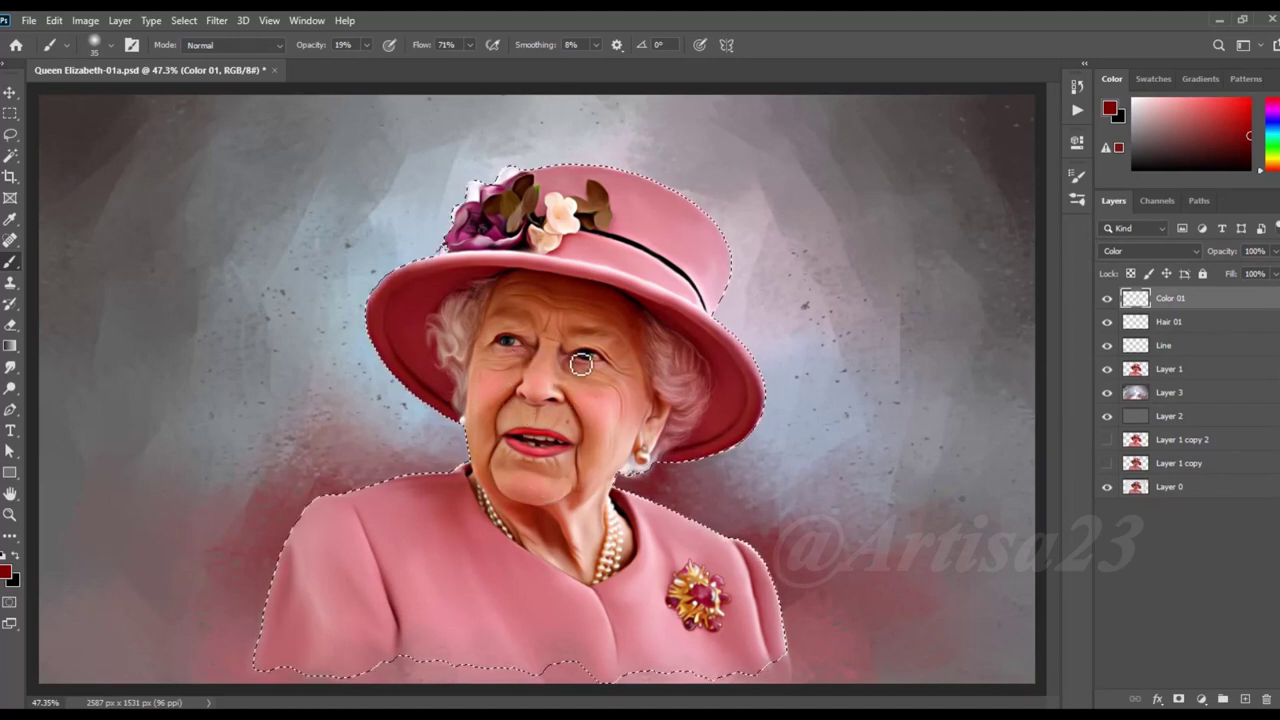
key("bracketright")
key("bracketright")
key("bracketright")
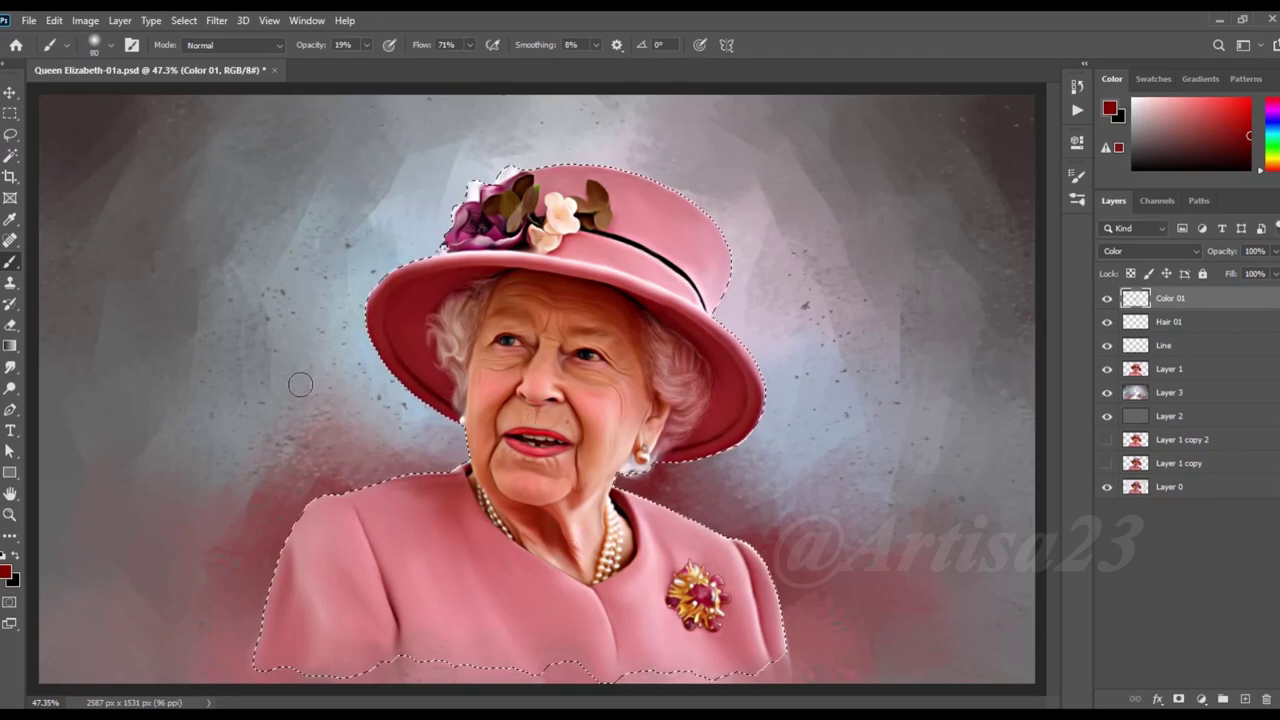
left_click(12, 368)
scroll(548, 343, "up", 2)
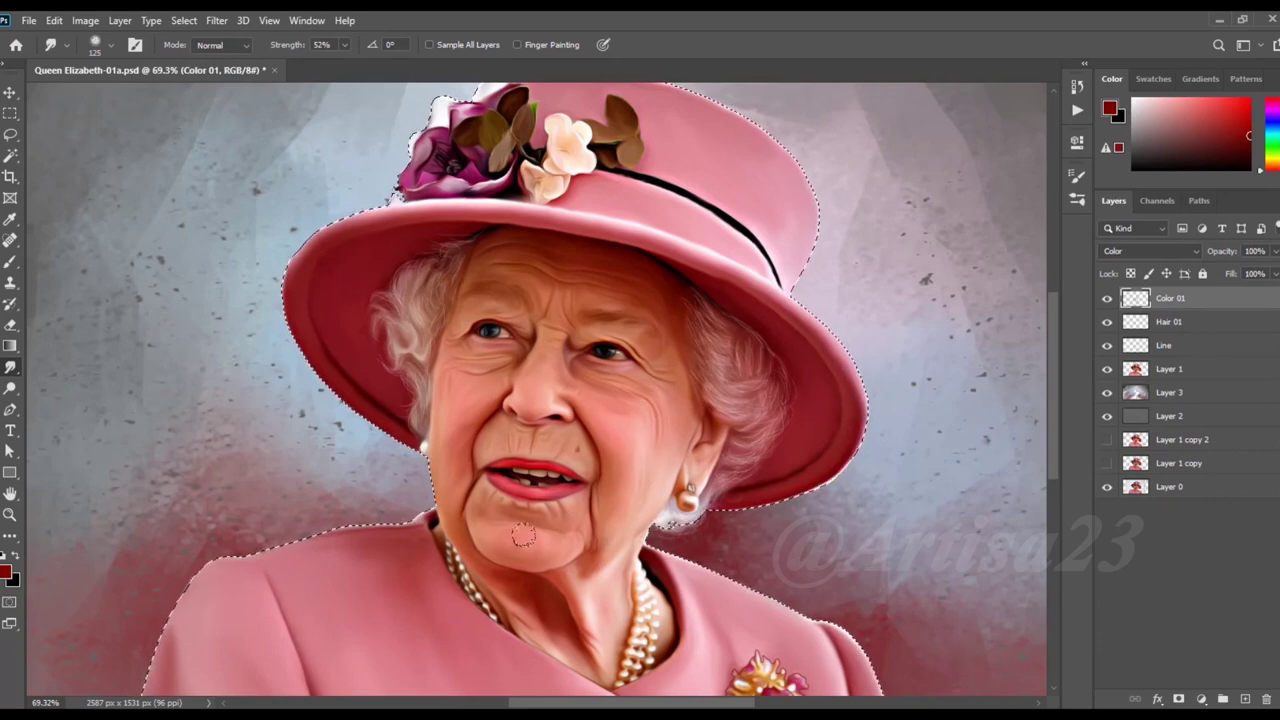
scroll(600, 475, "down", 2)
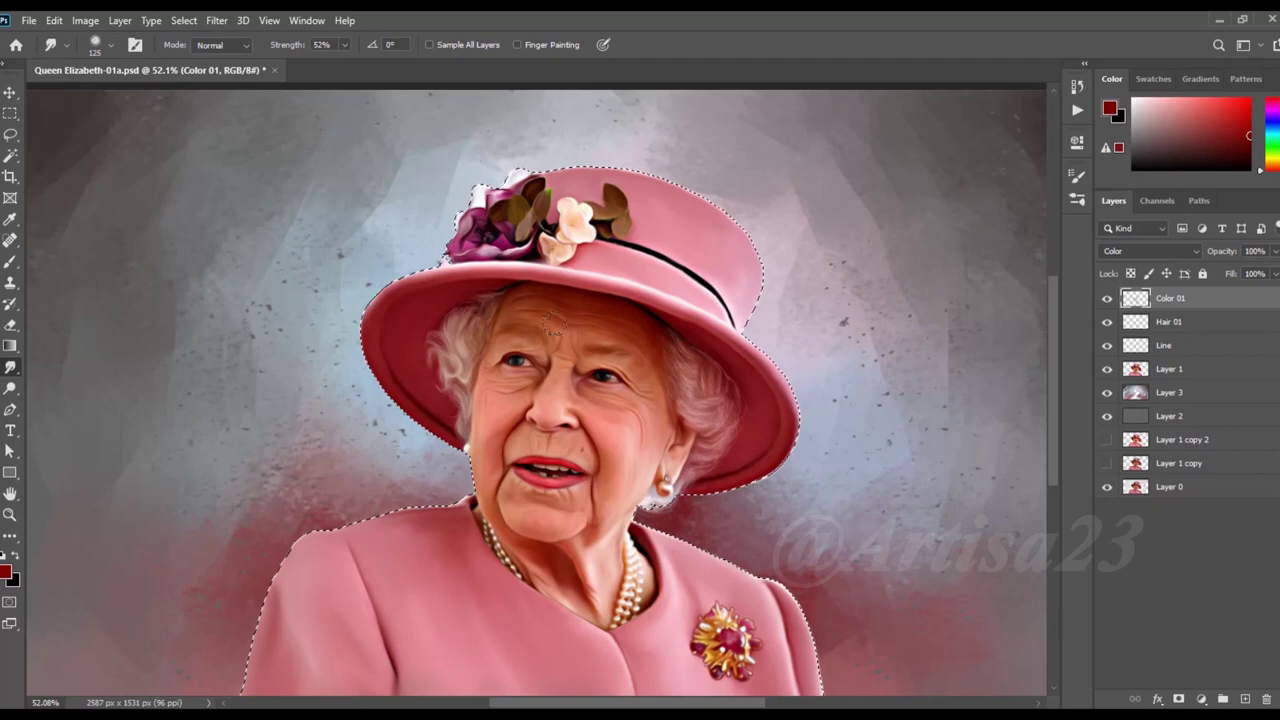
scroll(594, 318, "up", 1)
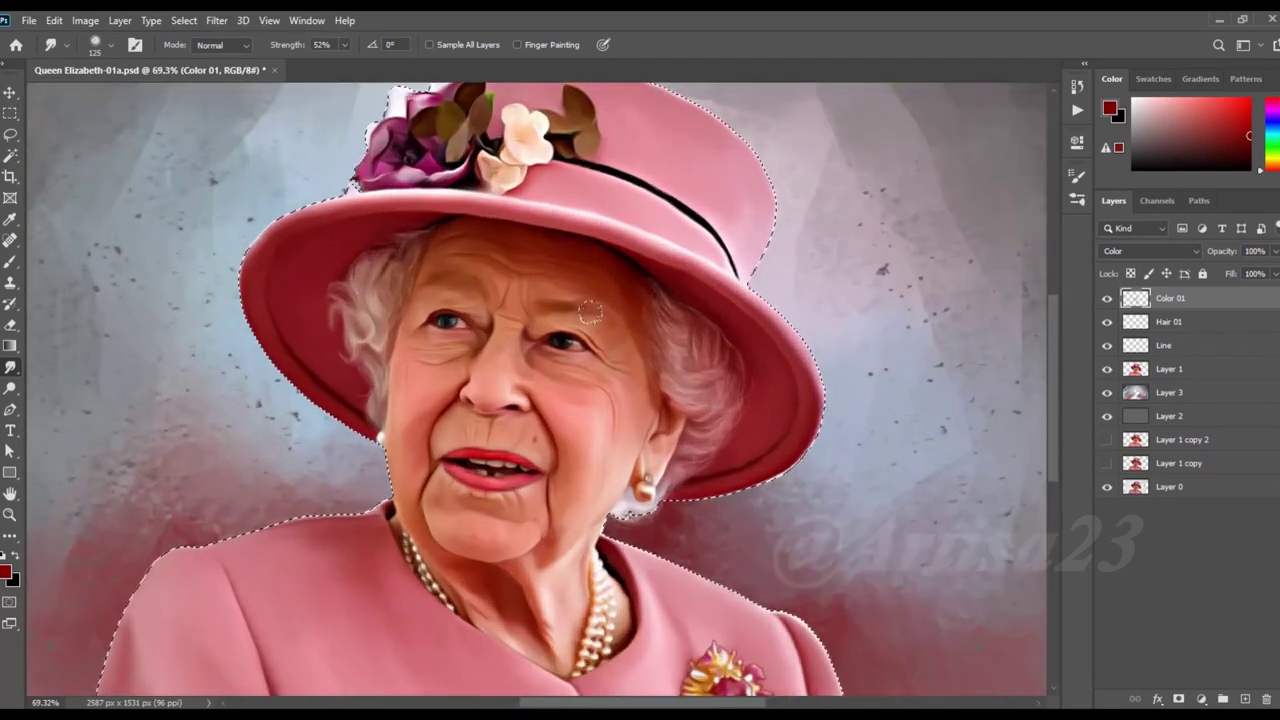
scroll(594, 318, "down", 1)
scroll(594, 318, "down", 1)
left_click(1247, 699)
Step: Name the new layer Color 02 and pick a bright orange-yellow colour
double_click(1168, 298)
type("Color 02")
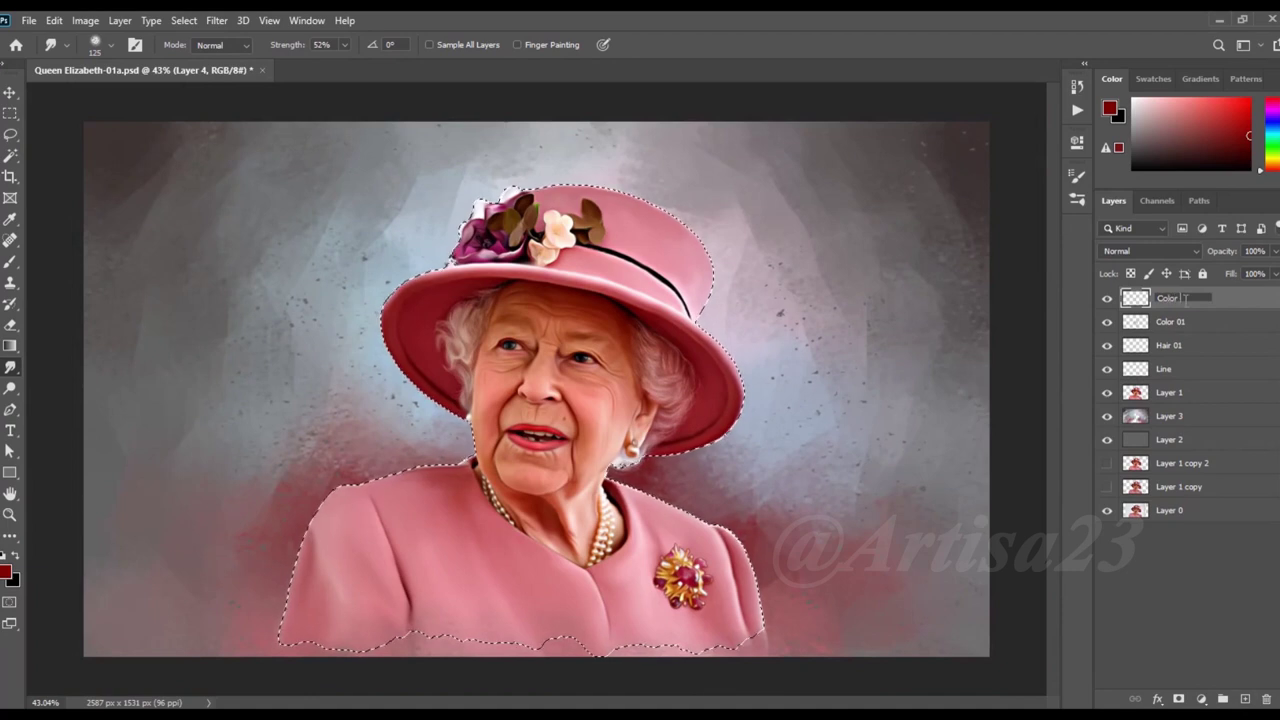
key("Return")
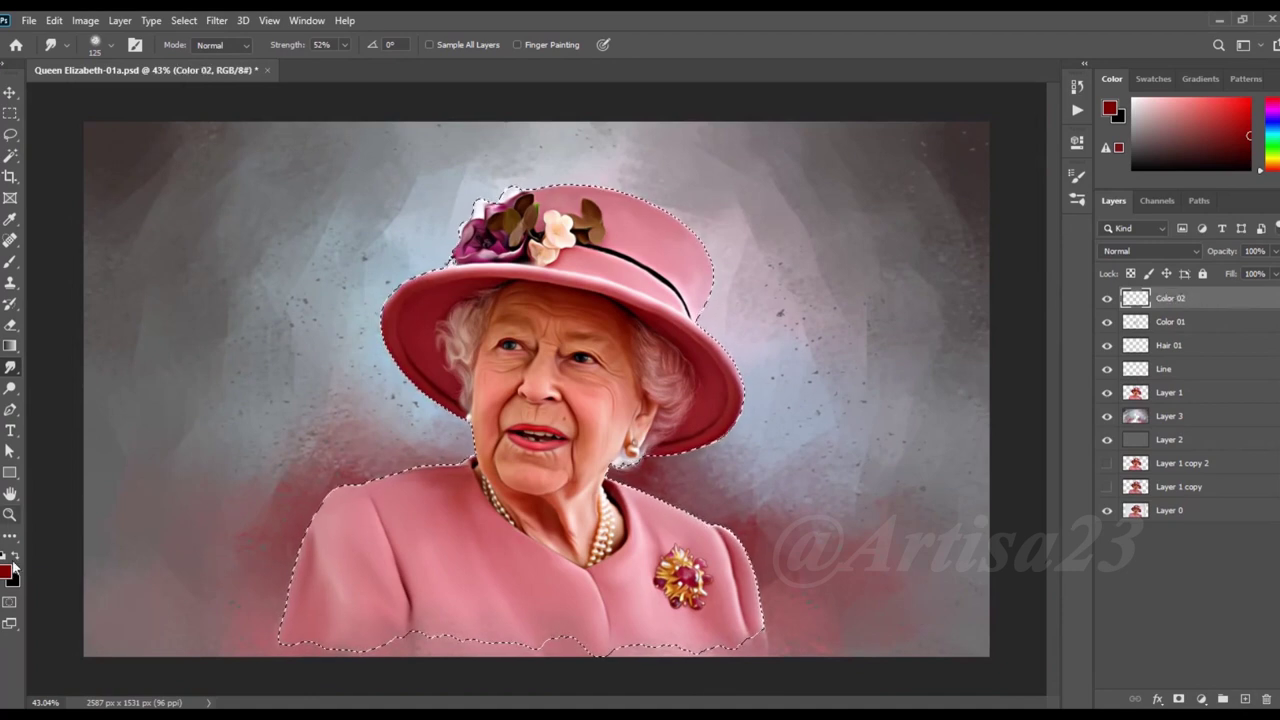
left_click(6, 573)
left_click_drag(652, 360, 652, 343)
left_click(603, 165)
left_click(798, 151)
Step: Set the Color 02 layer's blending mode to Color with the Brush active
scroll(630, 338, "up", 1)
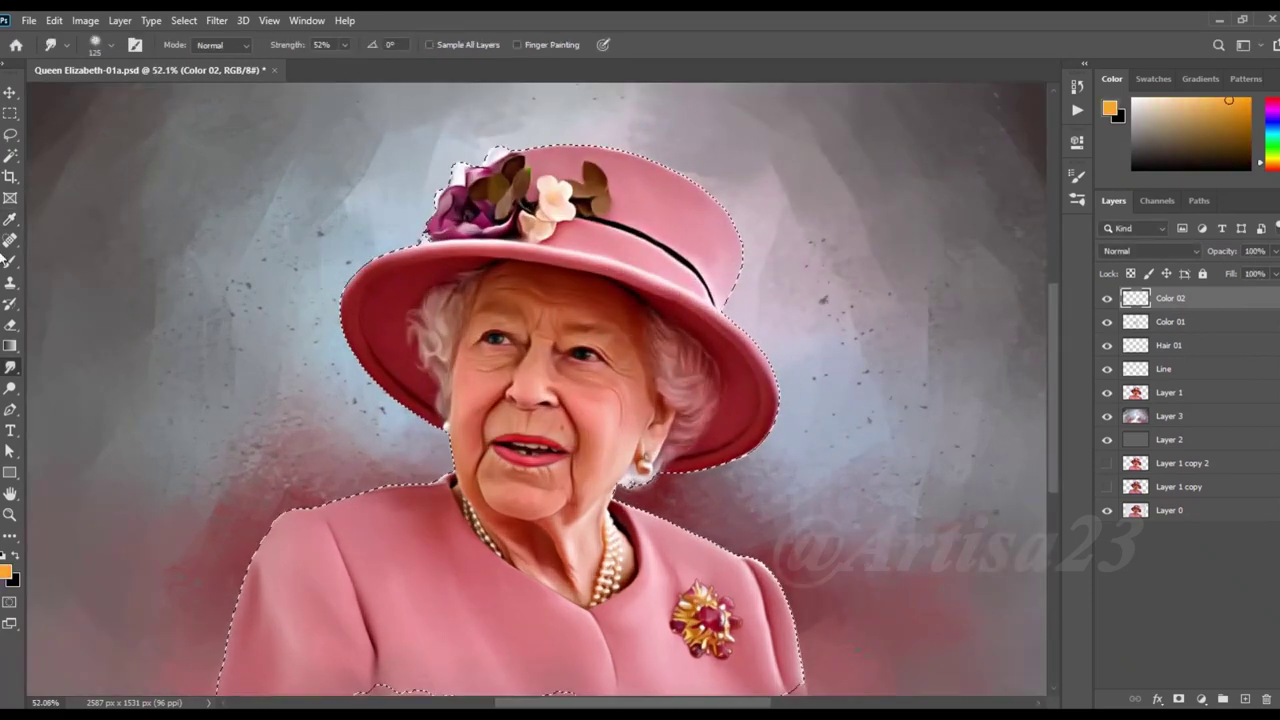
key("b")
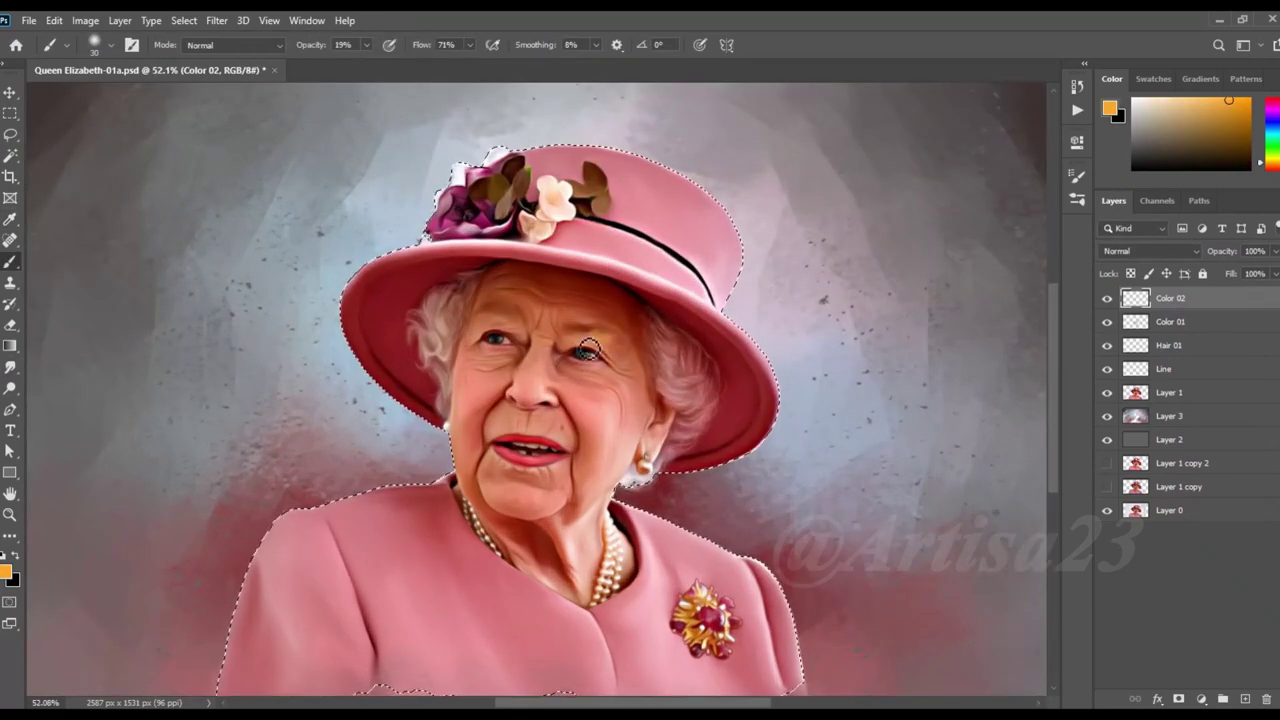
left_click(1150, 251)
left_click(1133, 631)
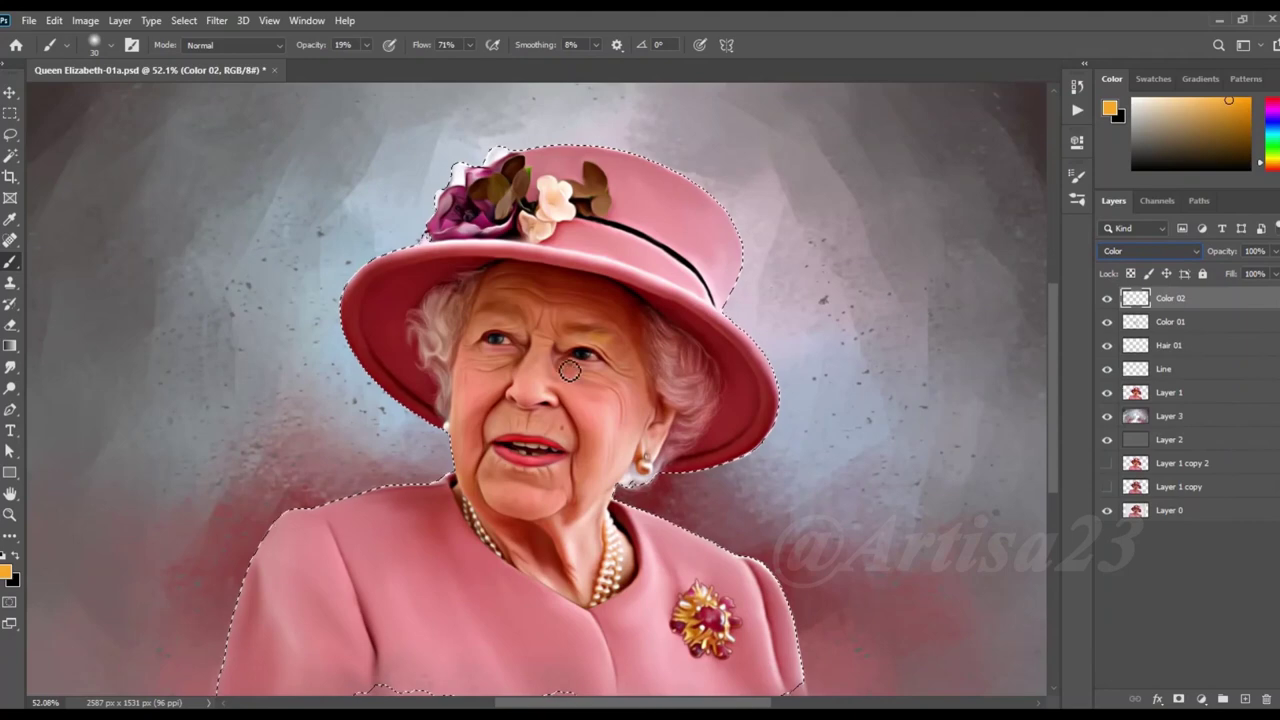
scroll(562, 324, "up", 3)
Step: Paint yellow tint under the left eye, nose bridge, right cheek, and left jaw
key("bracketright")
left_click_drag(544, 403, 446, 408)
key("bracketright")
left_click_drag(700, 537, 606, 616)
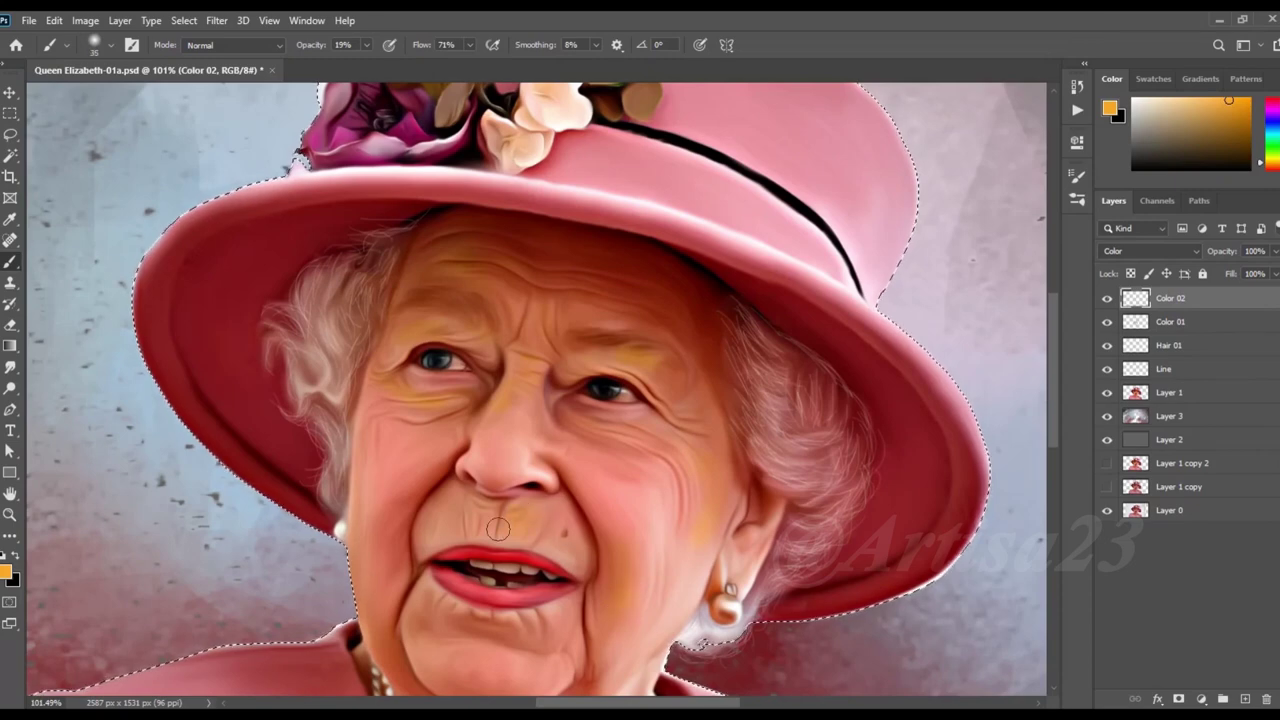
key("bracketleft")
left_click_drag(534, 649, 424, 641)
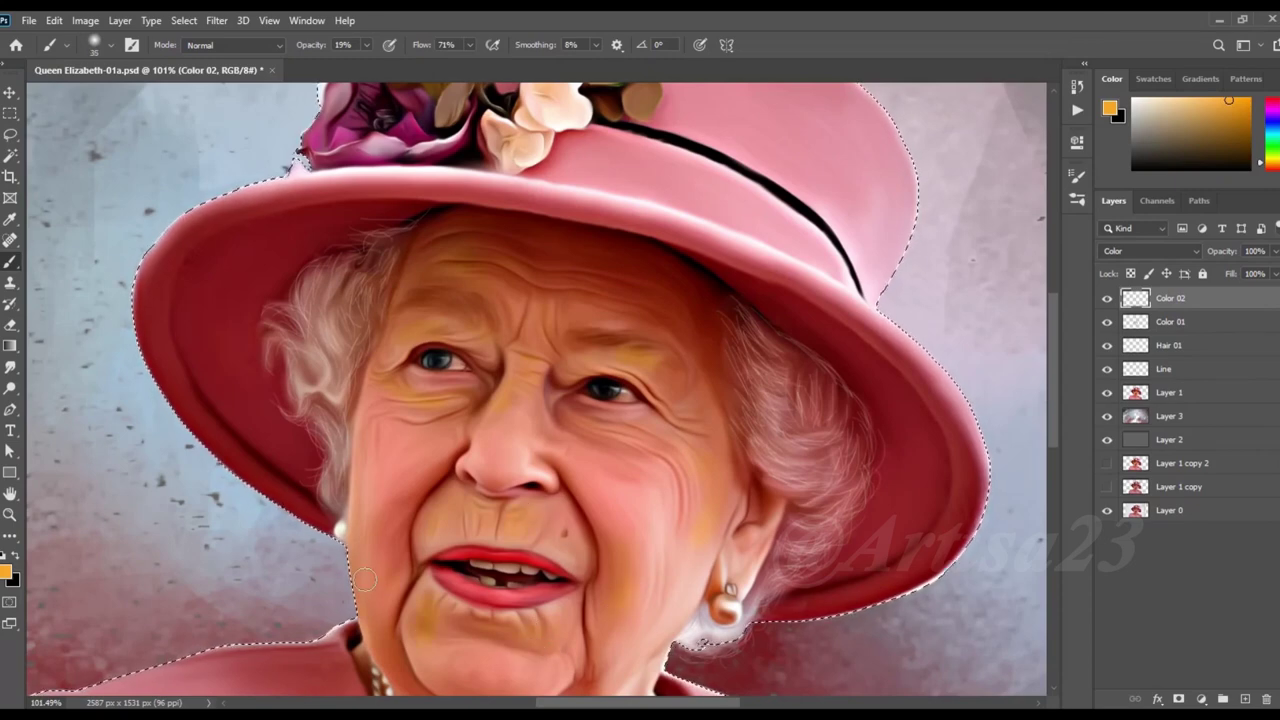
scroll(500, 630, "down", 3)
scroll(583, 629, "down", 2)
scroll(592, 611, "up", 2)
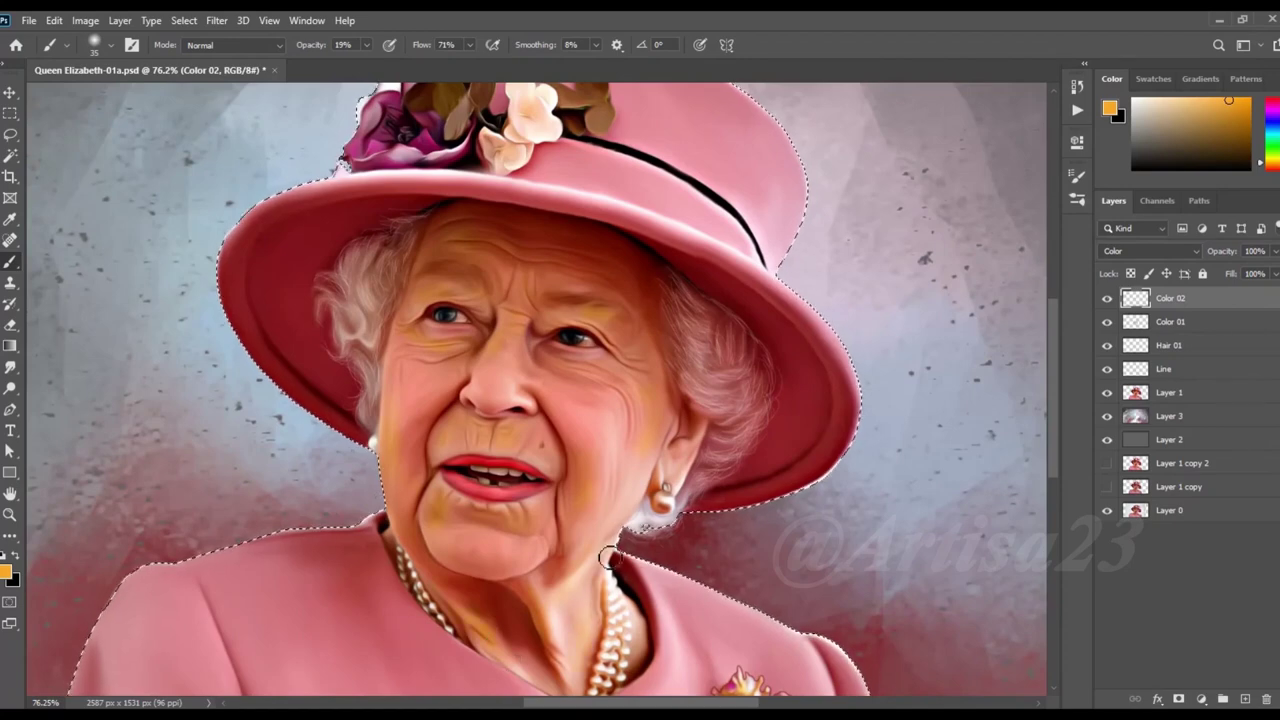
scroll(600, 470, "down", 1)
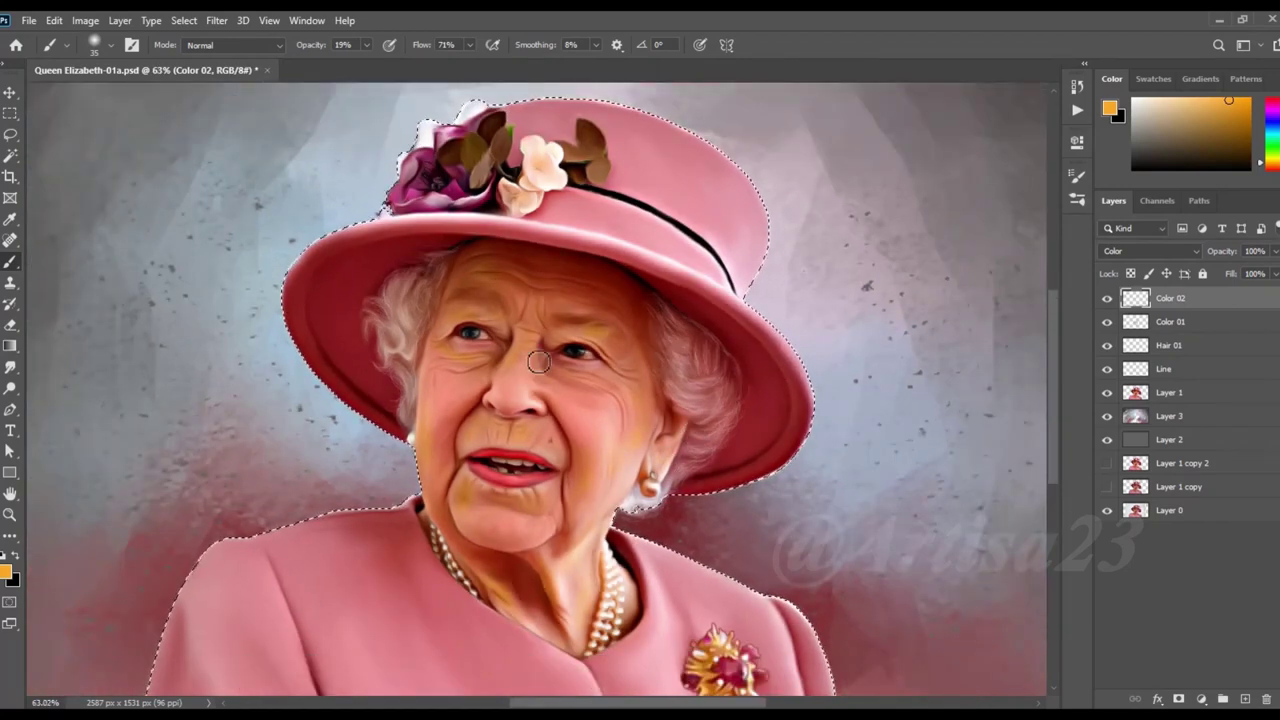
key("r")
scroll(467, 310, "up", 2)
Step: Smudge the golden-orange tints evenly across the cheeks, nose, and forehead
key("bracketleft")
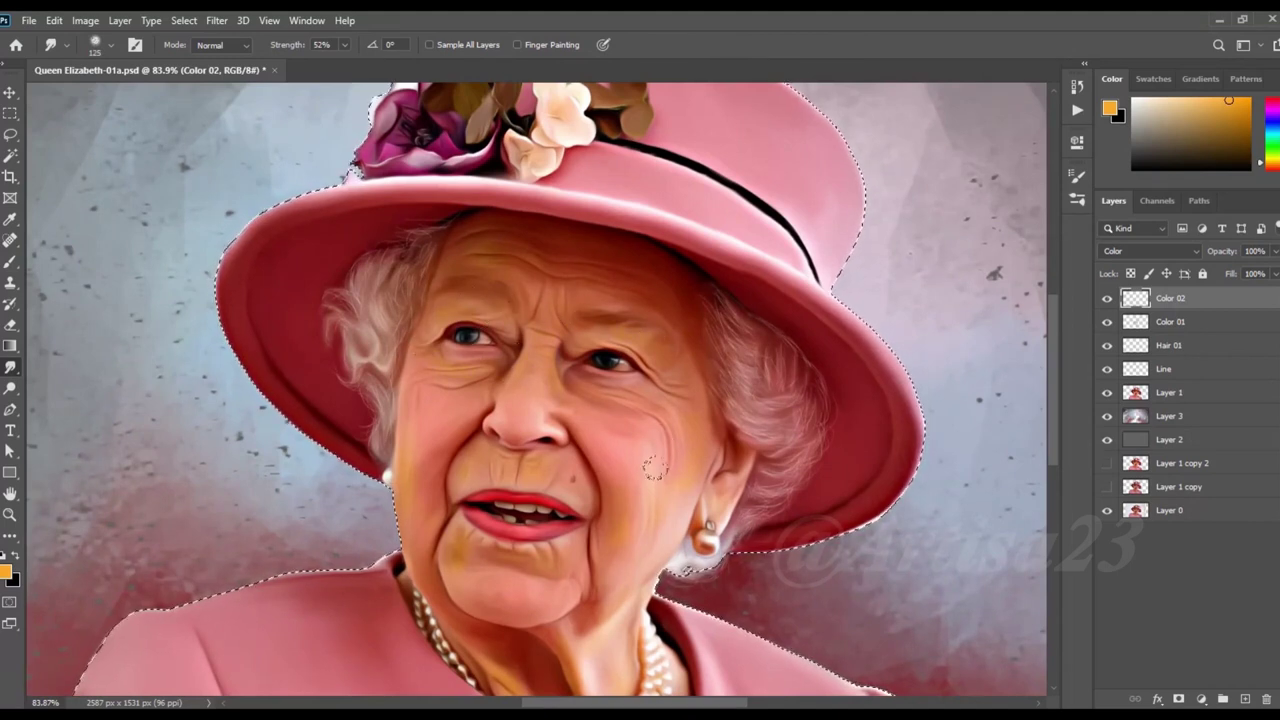
key("bracketright")
scroll(626, 364, "down", 1)
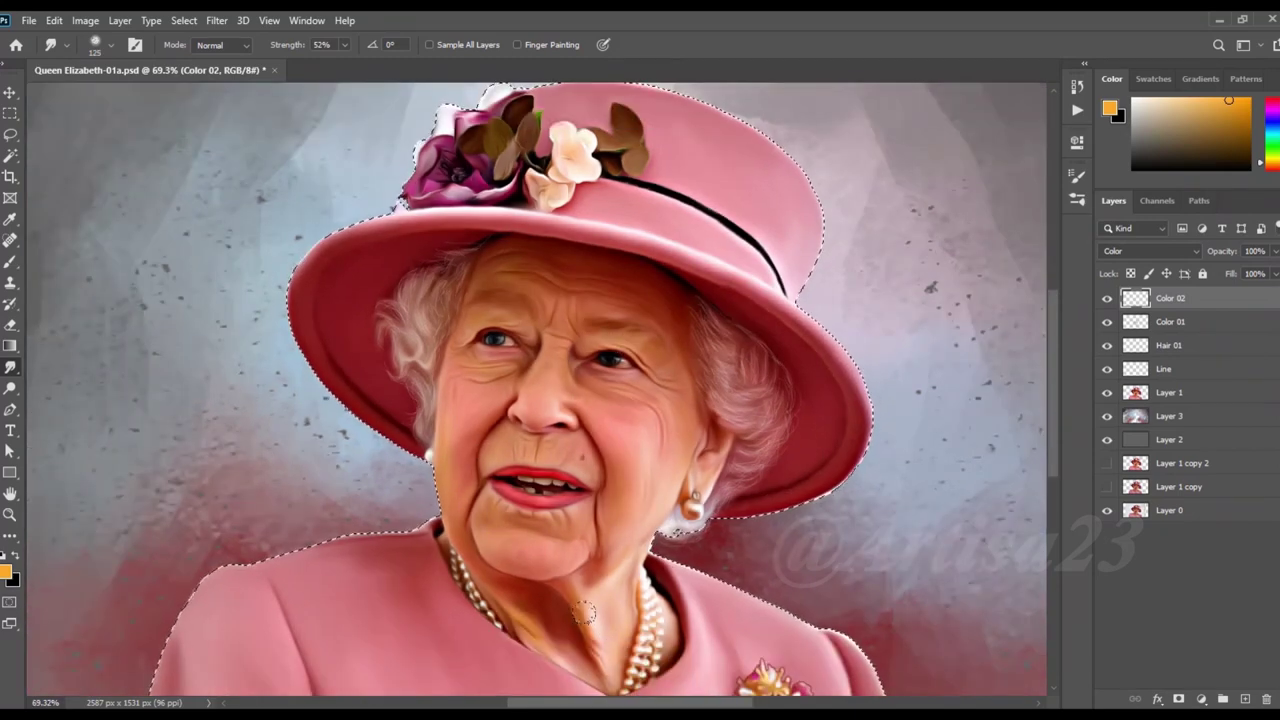
scroll(530, 427, "down", 1)
scroll(461, 397, "down", 1)
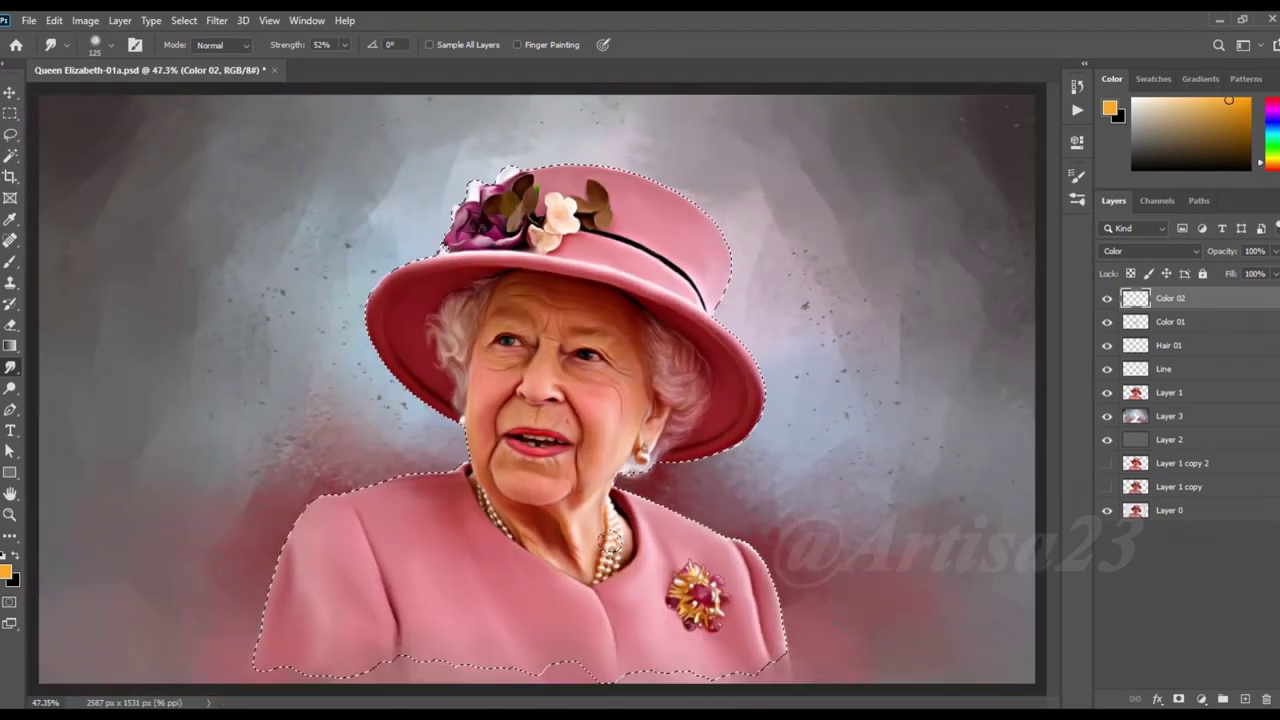
scroll(612, 400, "up", 2)
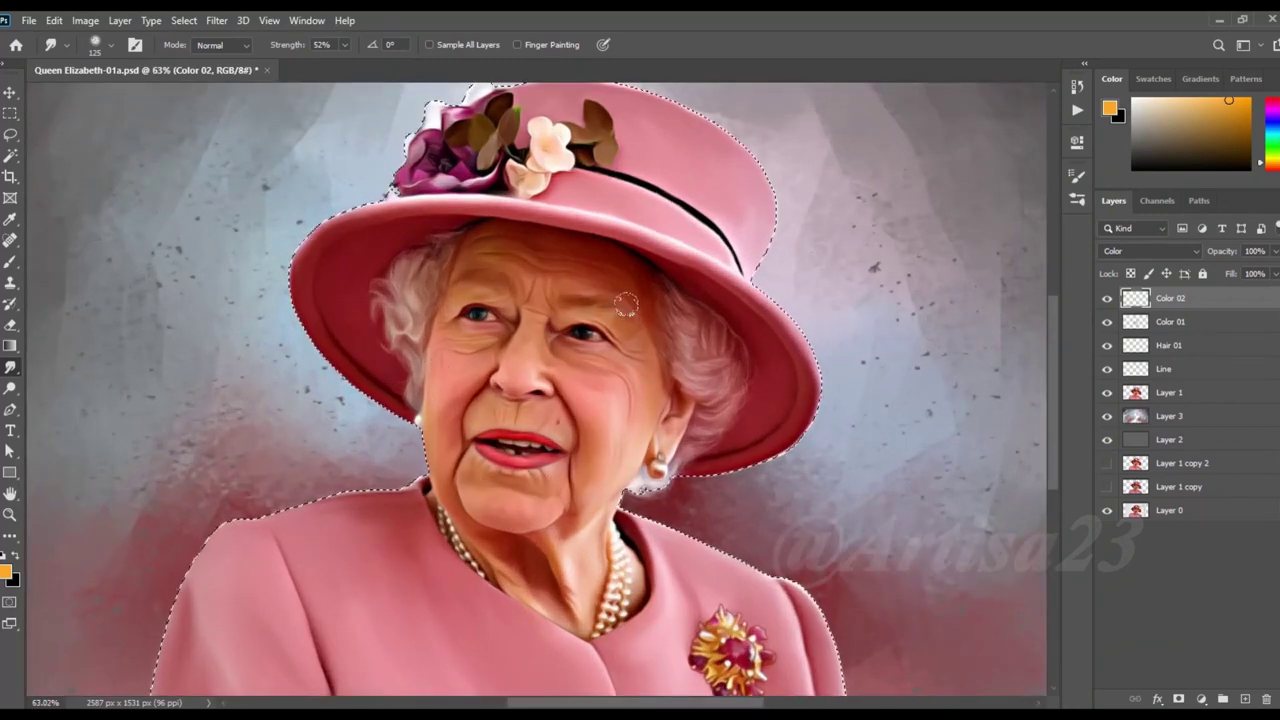
scroll(436, 393, "down", 1)
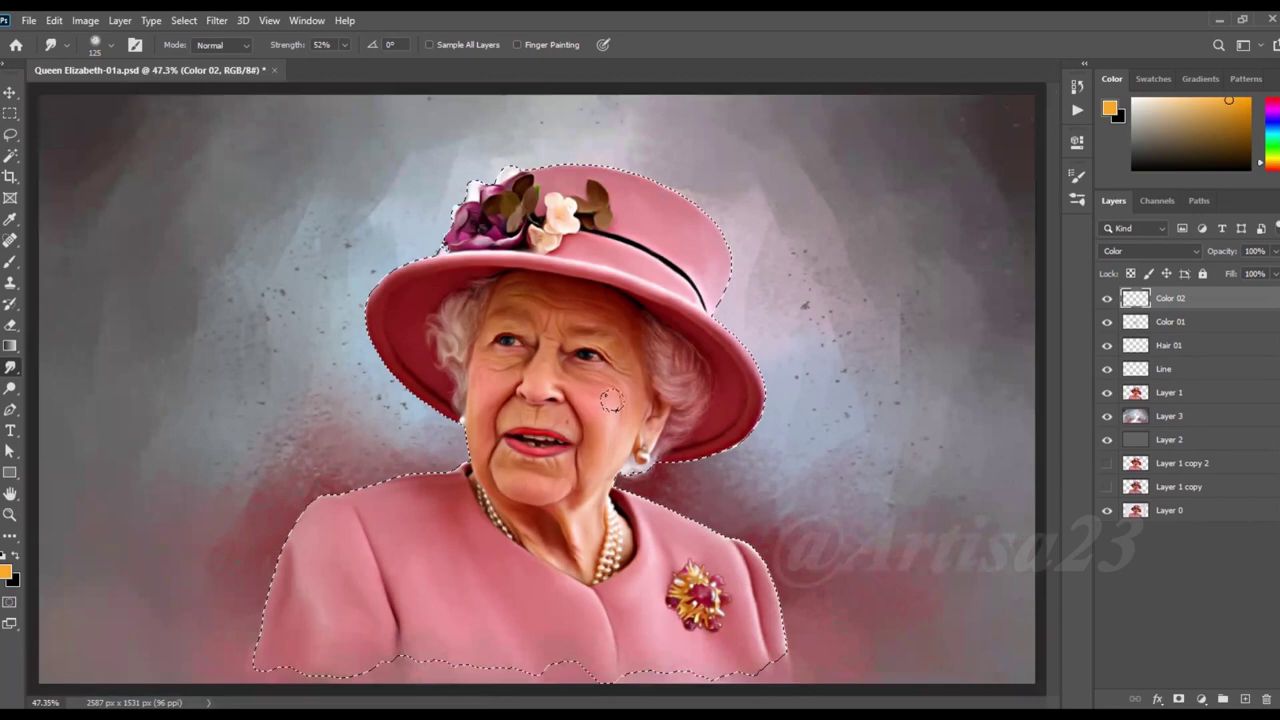
Step: Save the portrait and clear the figure selection
key("ctrl+s")
key("ctrl+d")
scroll(625, 421, "up", 2)
scroll(610, 410, "down", 1)
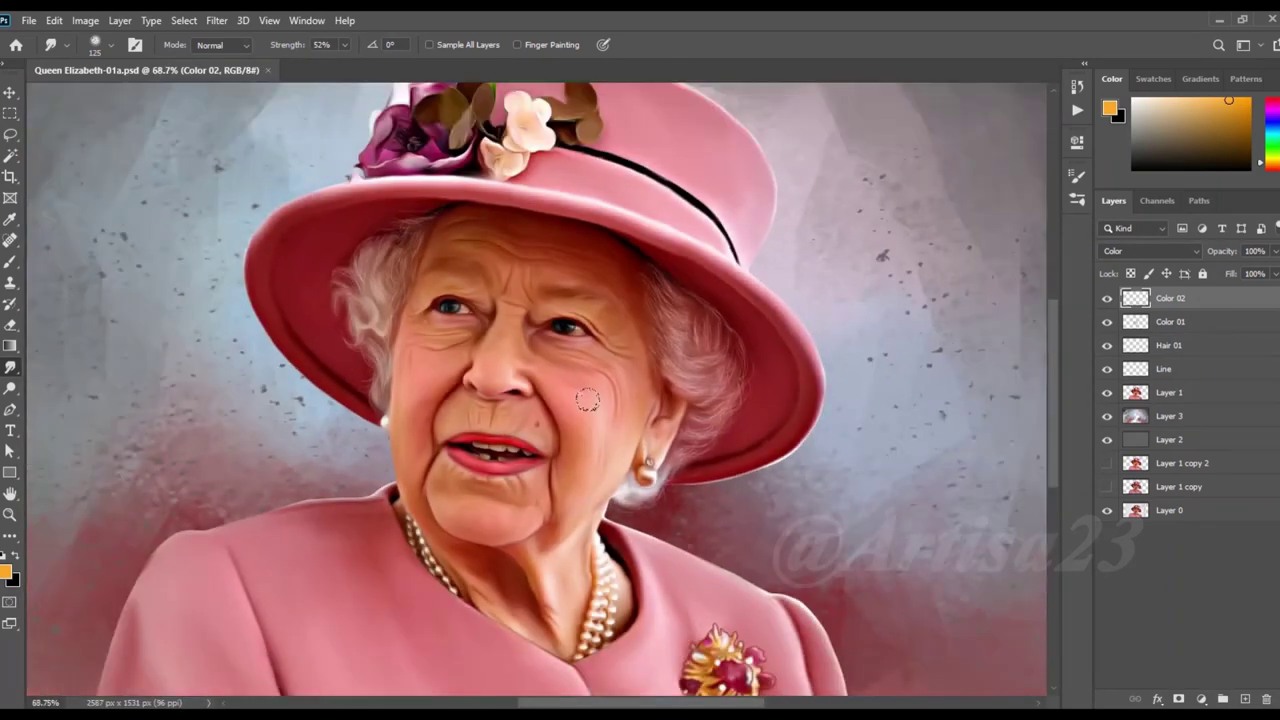
scroll(586, 400, "down", 1)
scroll(580, 360, "up", 1)
scroll(571, 306, "down", 1)
scroll(571, 306, "up", 1)
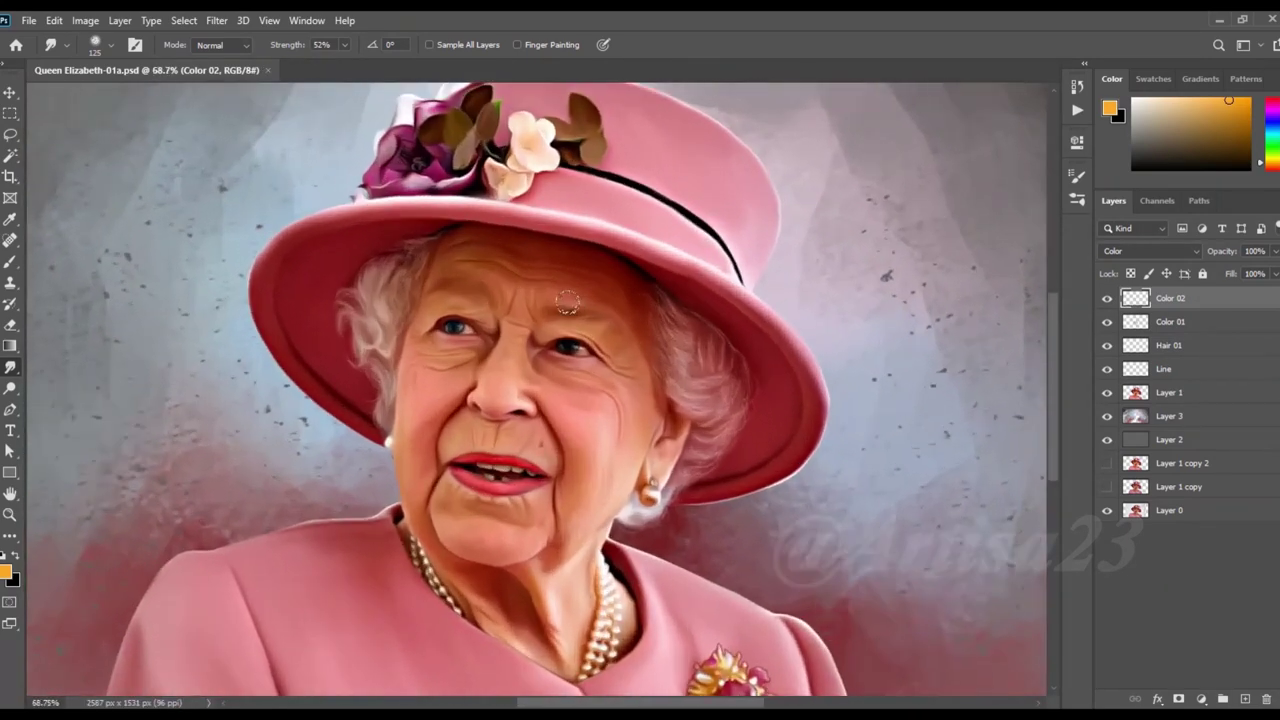
Step: Add a new layer named Lips and set the painting colour to dark red #8d0000
left_click(1246, 699)
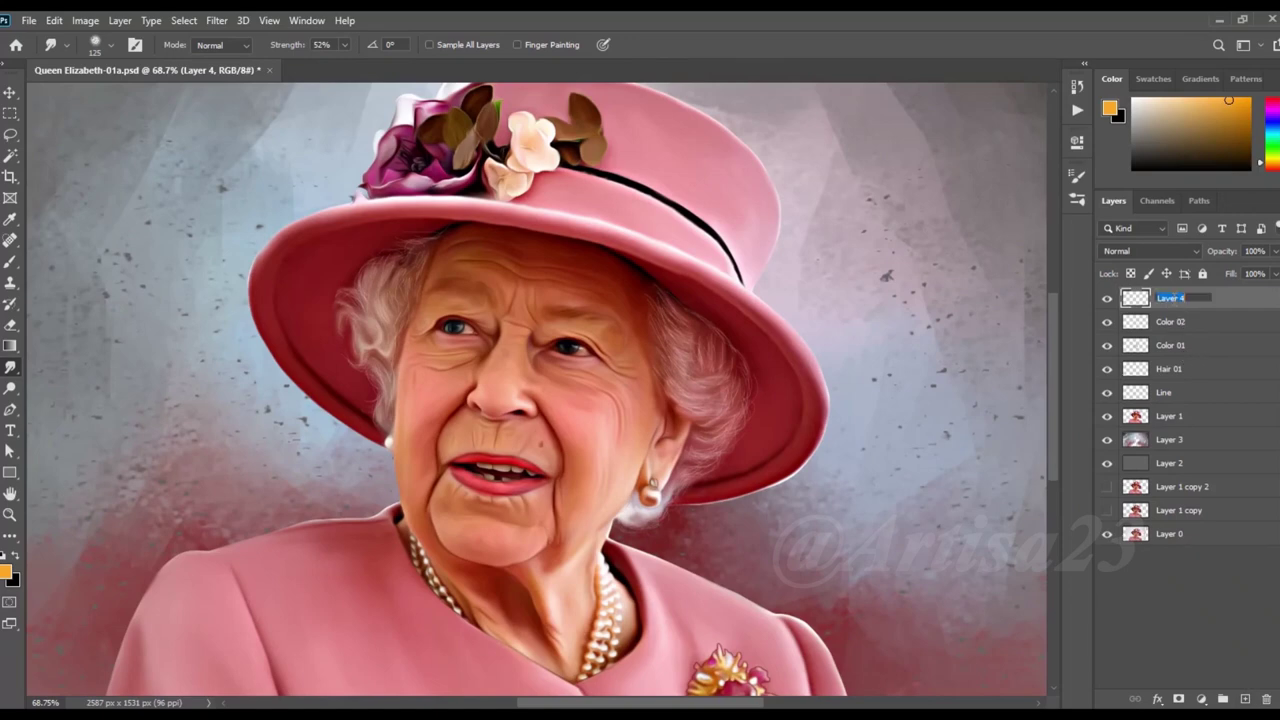
type("Lips")
key("Return")
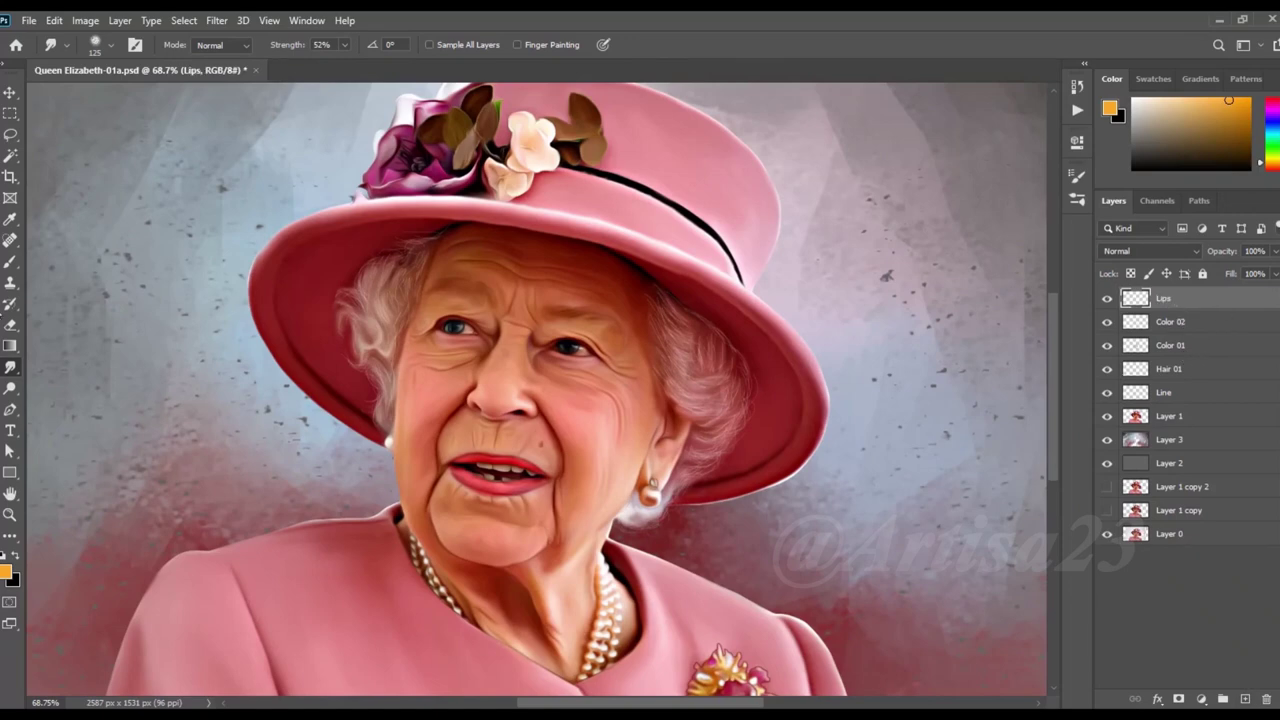
left_click(6, 572)
left_click_drag(653, 345, 653, 175)
left_click(640, 251)
left_click(798, 151)
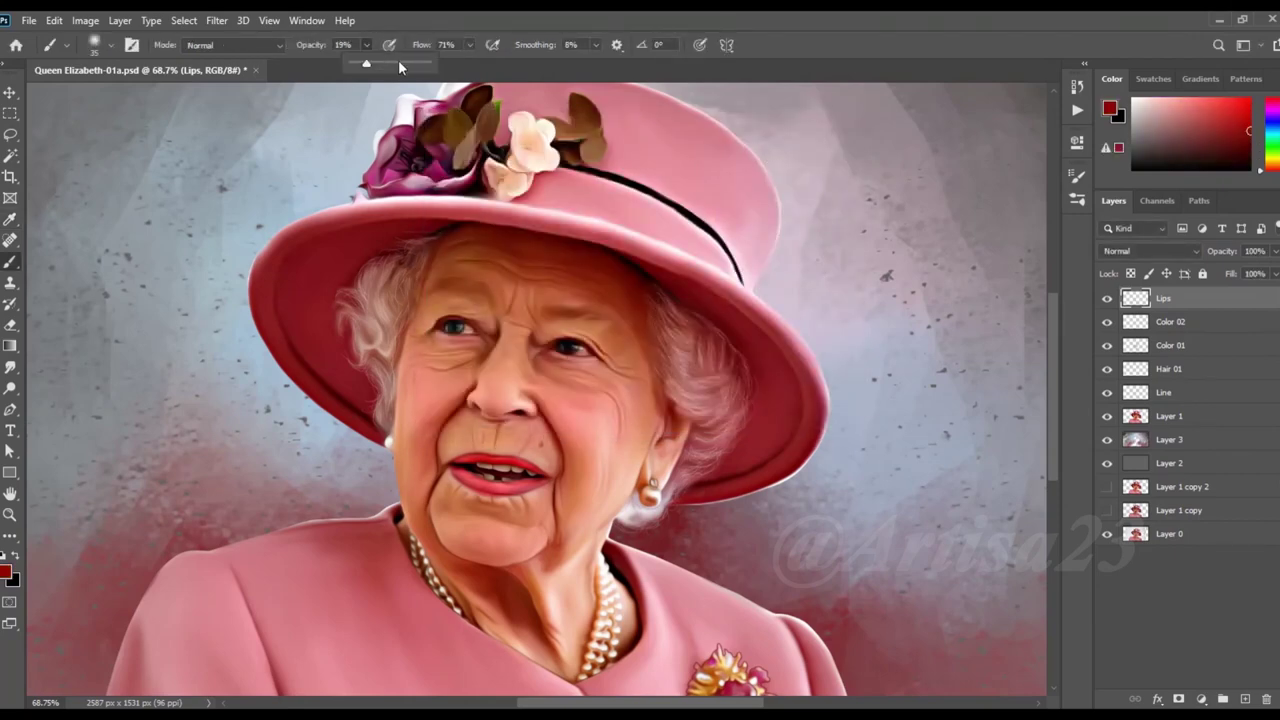
Step: Paint dark red over the lower and upper lips
scroll(565, 408, "up", 5)
mouse_move(595, 522)
left_mouse_down()
mouse_move(449, 537)
mouse_move(523, 537)
mouse_move(371, 505)
left_mouse_up()
mouse_move(371, 505)
left_mouse_down()
mouse_move(451, 547)
mouse_move(605, 528)
left_mouse_up()
left_click_drag(605, 528, 500, 552)
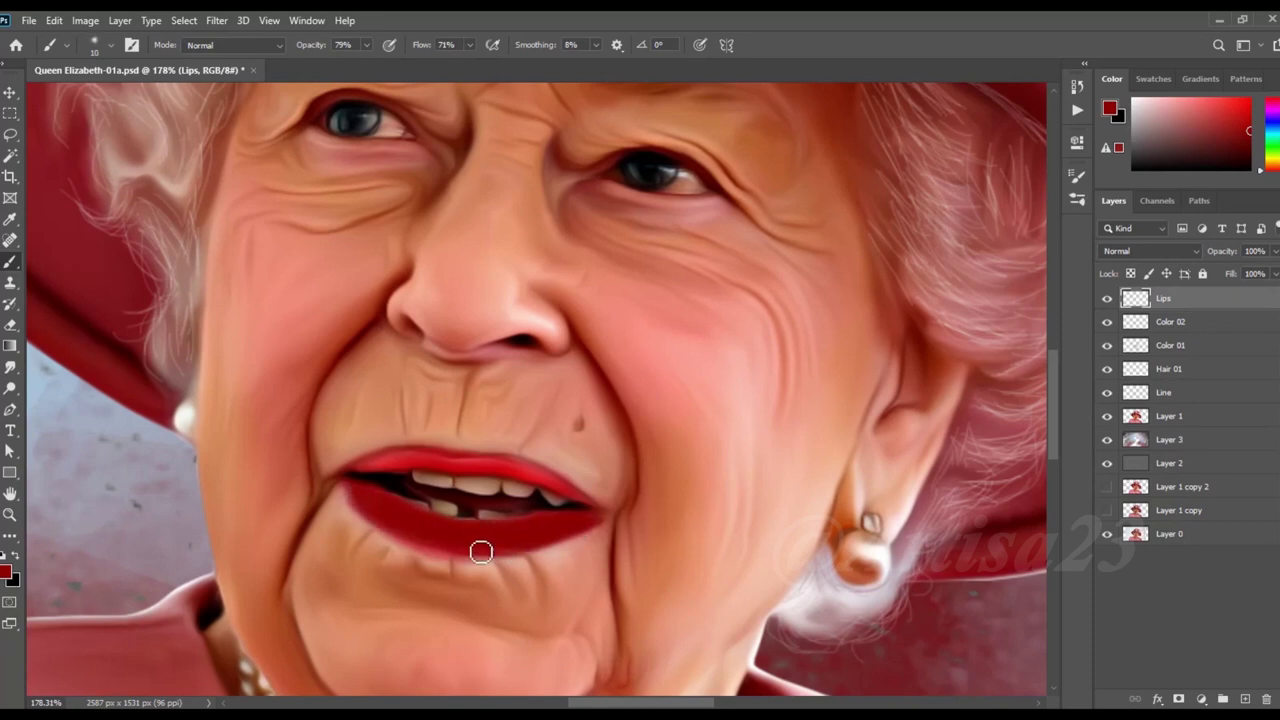
mouse_move(371, 473)
left_mouse_down()
mouse_move(551, 486)
mouse_move(526, 469)
mouse_move(394, 463)
mouse_move(562, 492)
mouse_move(548, 485)
left_mouse_up()
Step: Fit the whole portrait on screen and save it
key("ctrl+0")
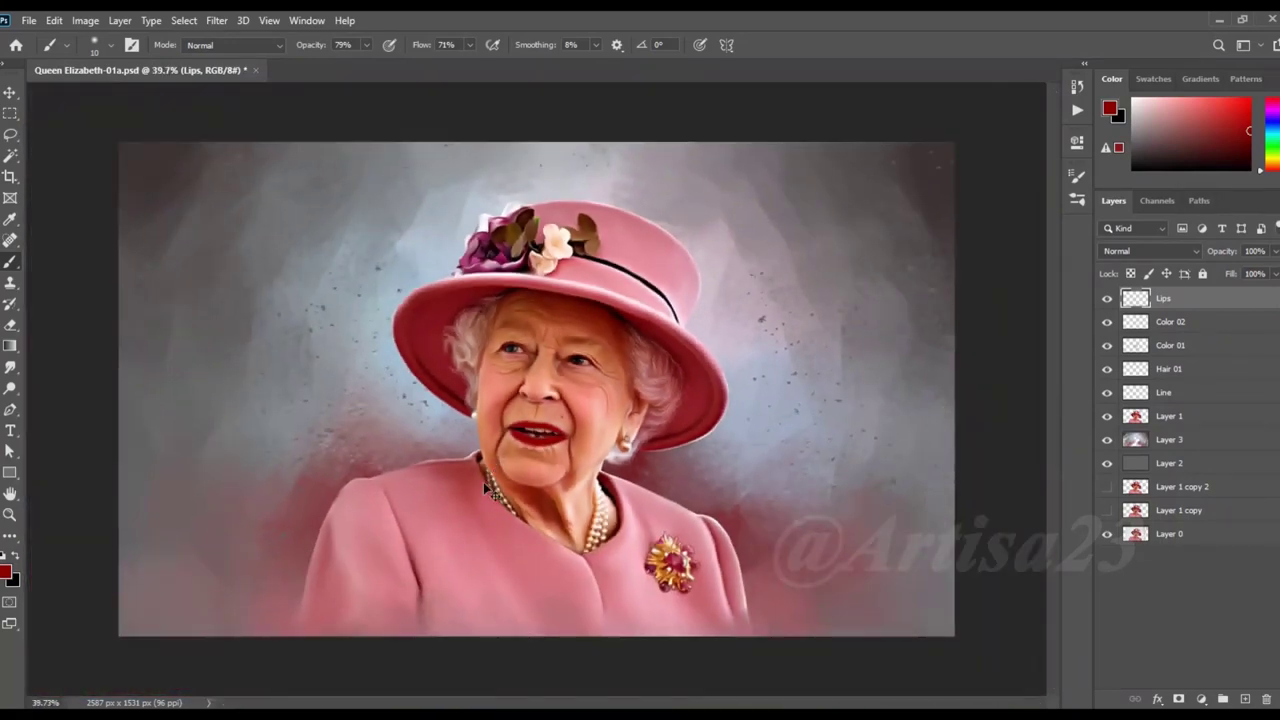
key("ctrl+s")
scroll(573, 433, "up", 2)
left_click(1150, 251)
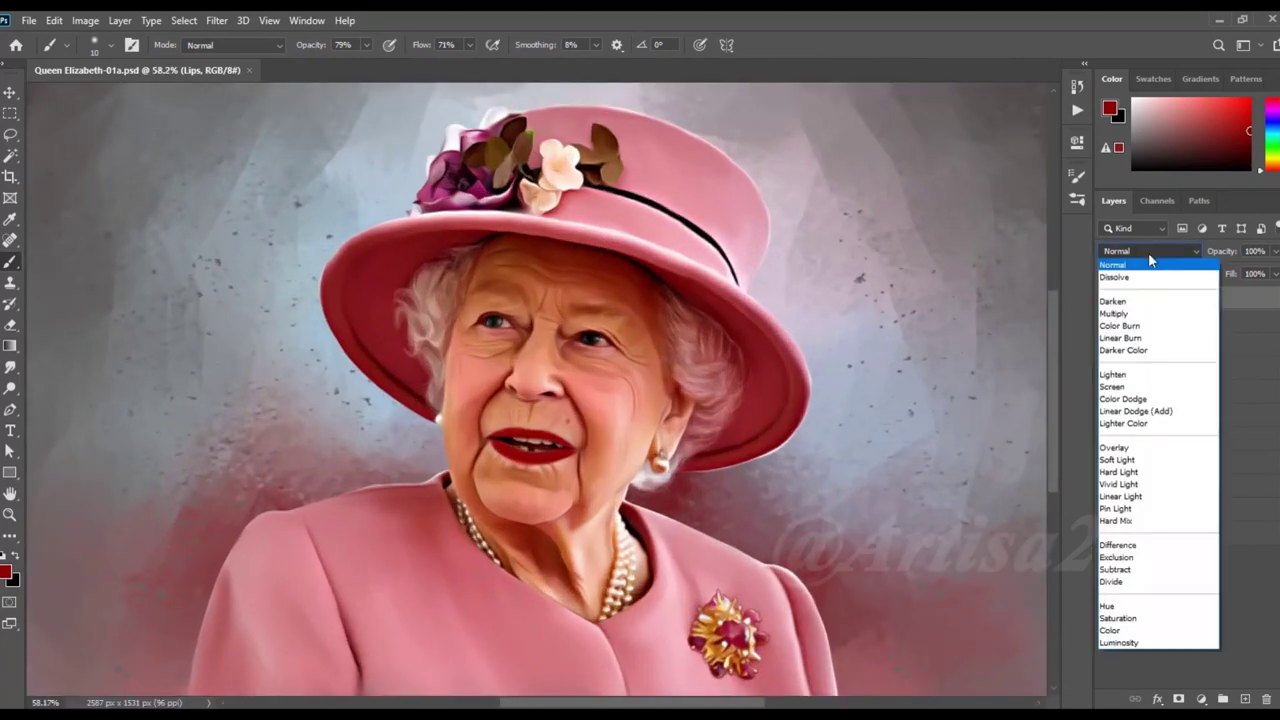
Step: Set the Lips layer to Soft Light and shift its hue to -72
left_click(1140, 460)
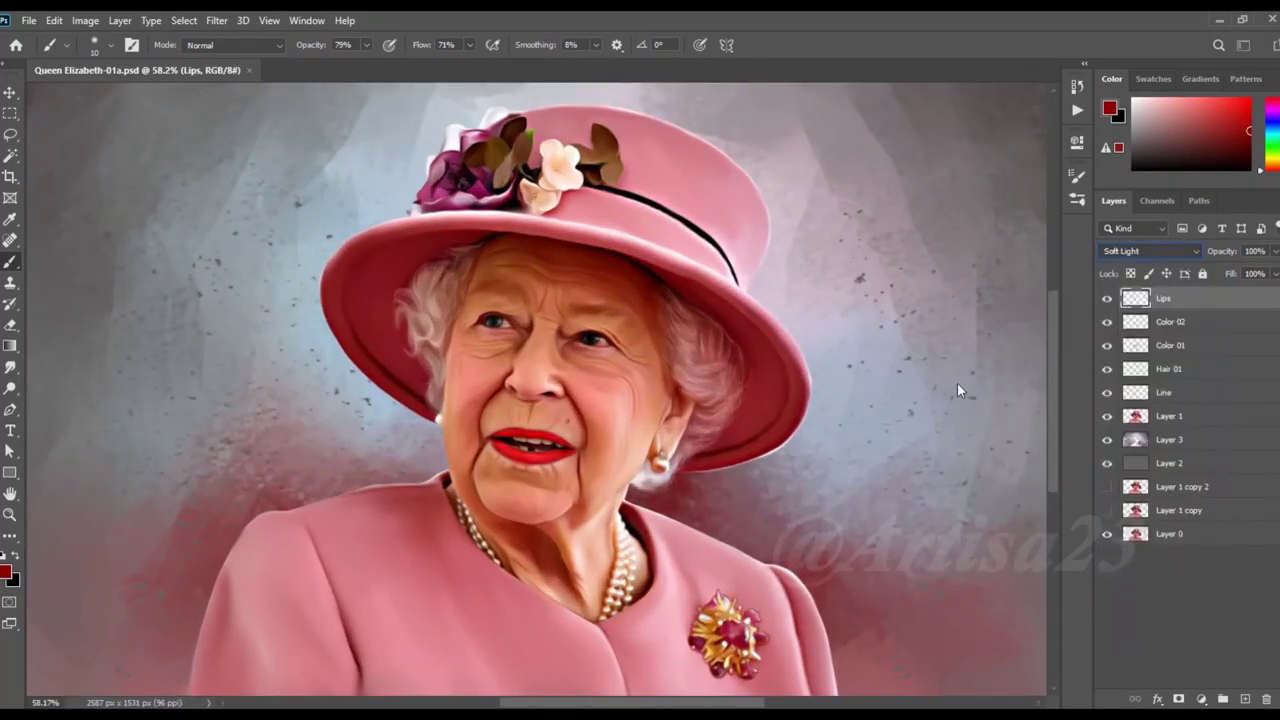
left_click(85, 20)
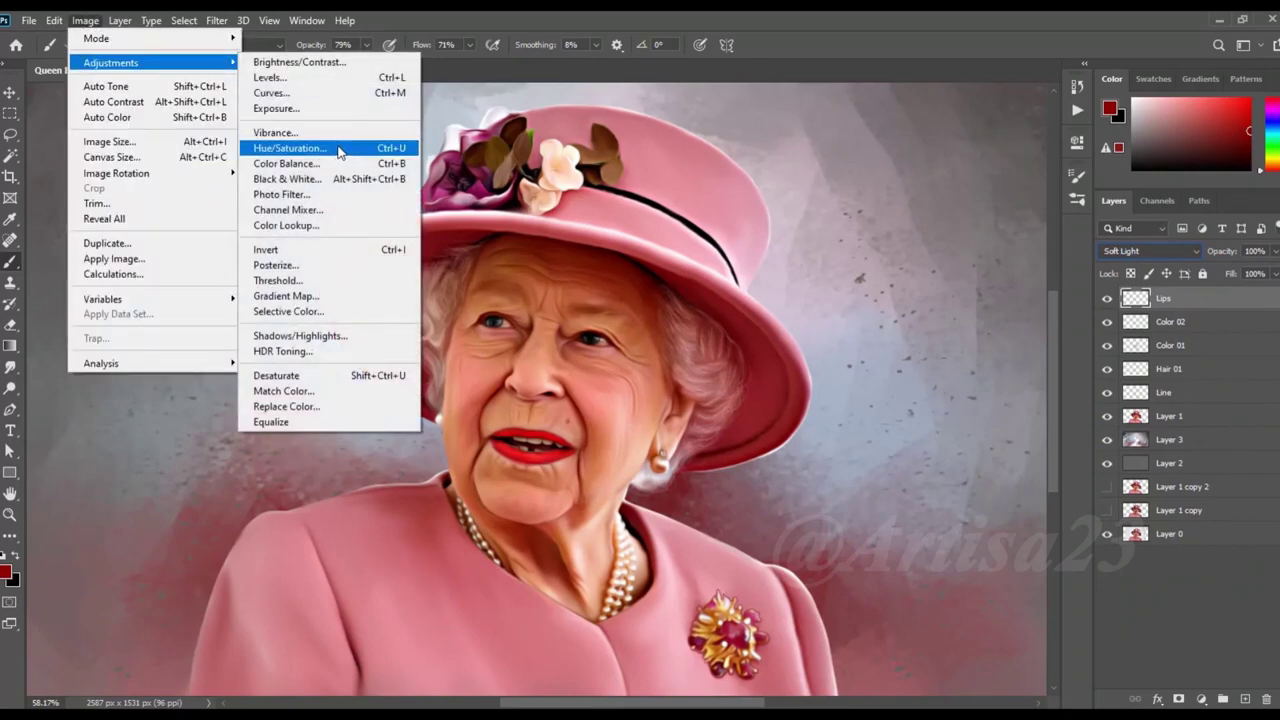
left_click(288, 148)
left_click_drag(993, 243, 958, 244)
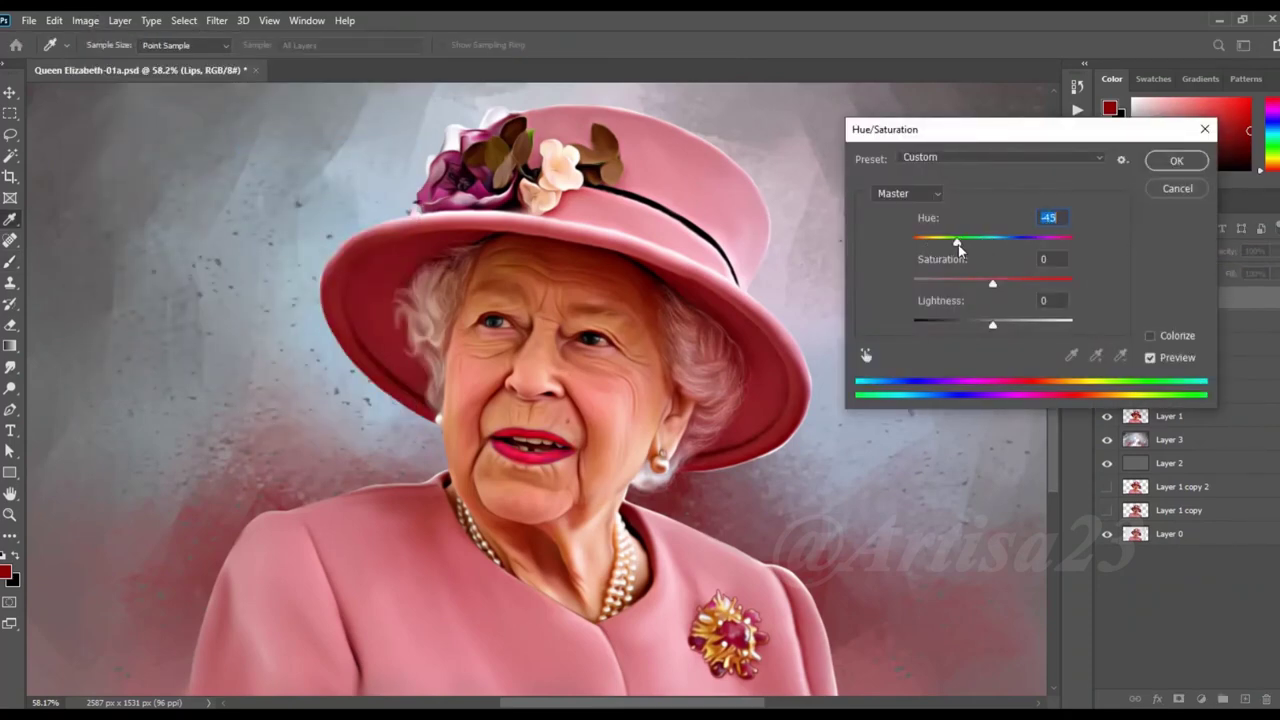
left_click_drag(958, 244, 948, 244)
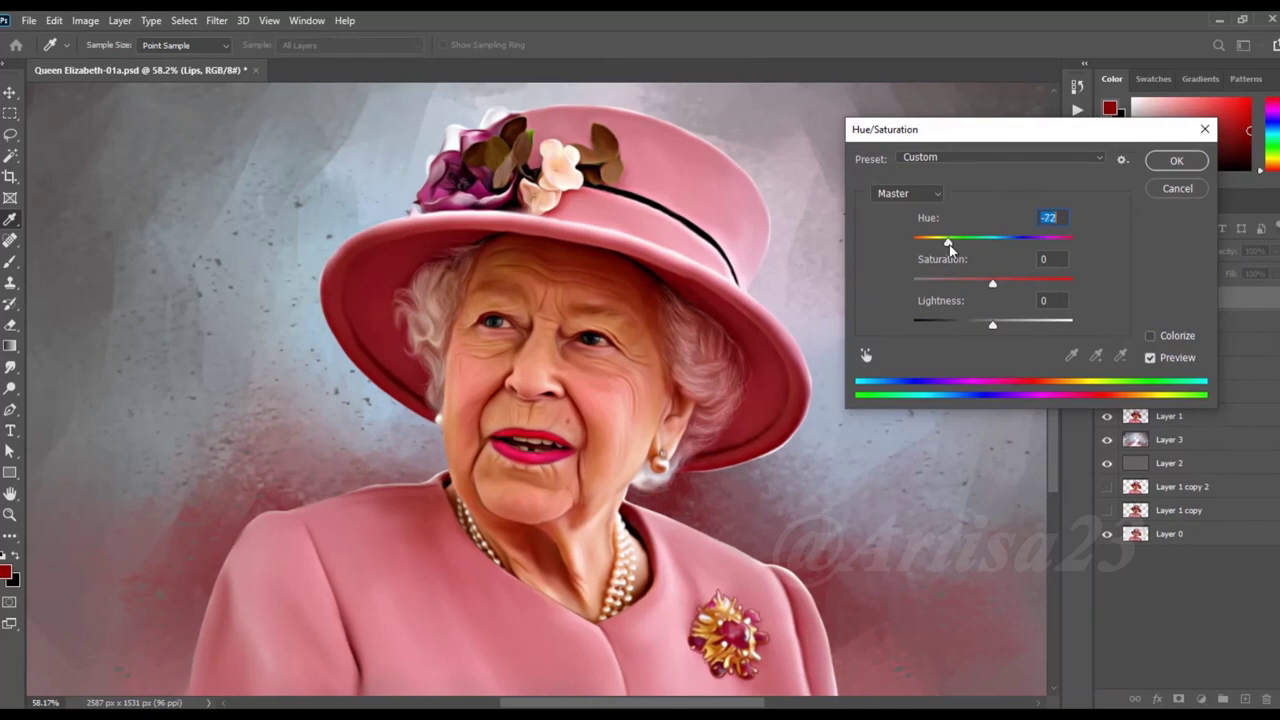
left_click(1172, 160)
Step: Push the lip colour toward blue with Color Balance, lower opacity to 68%, and save
scroll(564, 403, "up", 2)
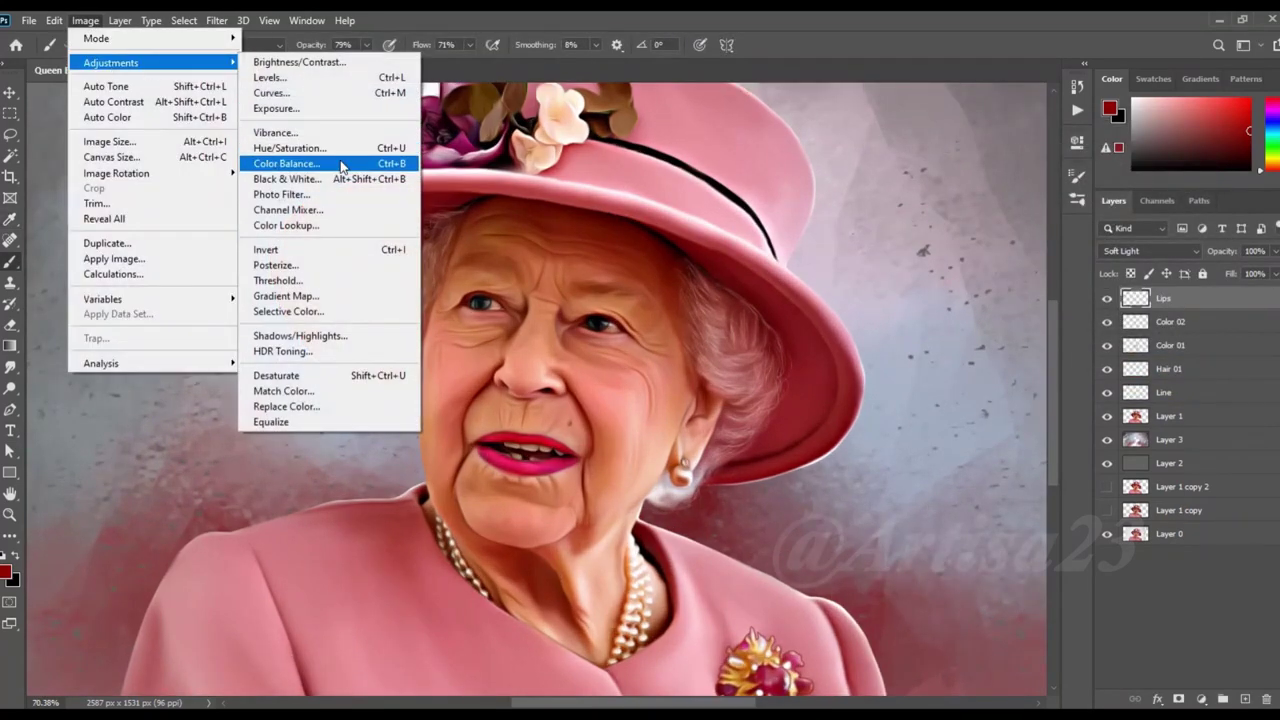
left_click(330, 163)
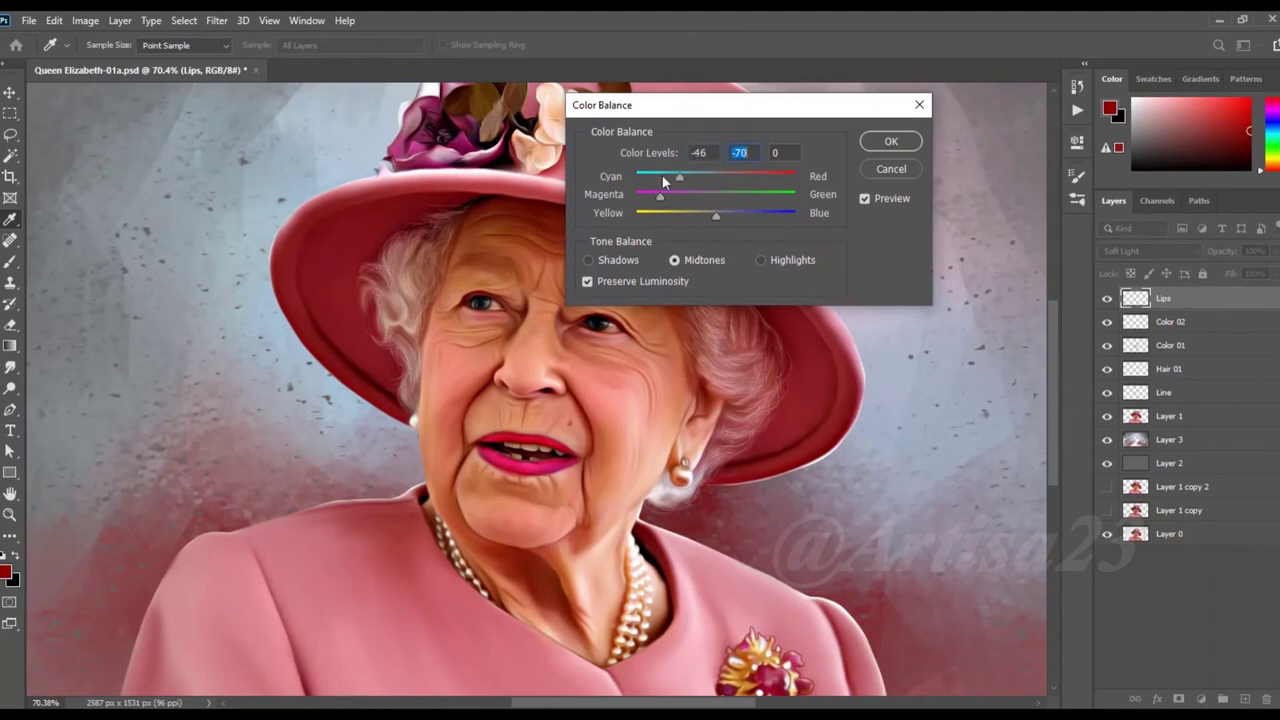
mouse_move(718, 217)
left_mouse_down()
mouse_move(771, 213)
mouse_move(700, 212)
mouse_move(737, 215)
left_mouse_up()
key("Return")
left_click(1274, 251)
scroll(720, 334, "down", 2)
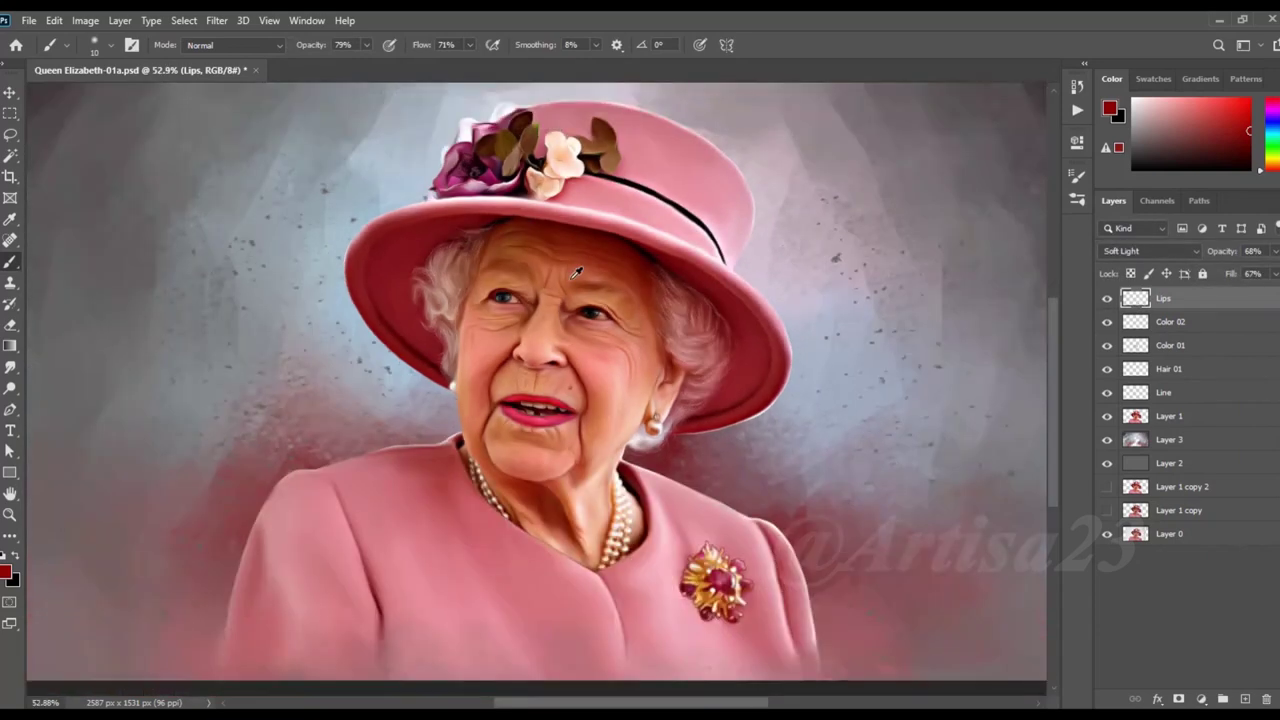
scroll(720, 334, "down", 2)
key("ctrl+s")
Step: Pick a light teal colour, set Color 03 to Color blending, and reload the figure selection
scroll(700, 373, "down", 2)
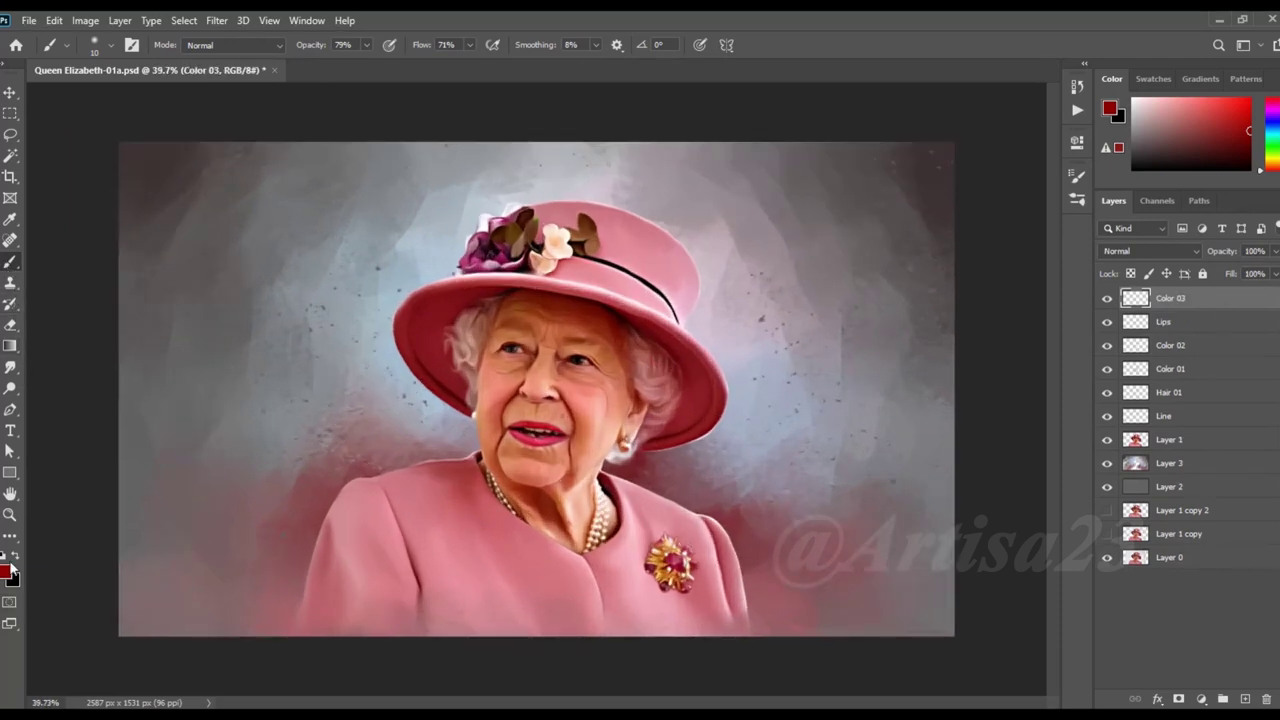
left_click(8, 570)
left_click_drag(653, 340, 658, 263)
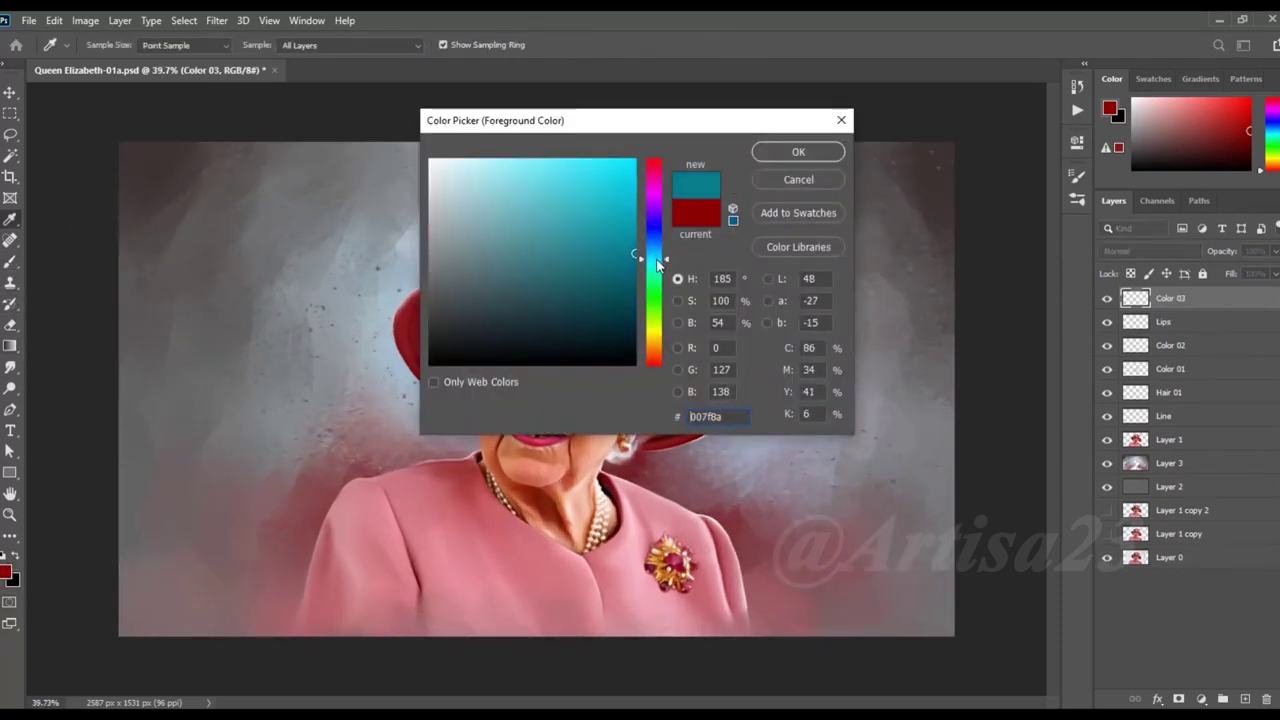
left_click_drag(531, 260, 494, 261)
left_click(798, 151)
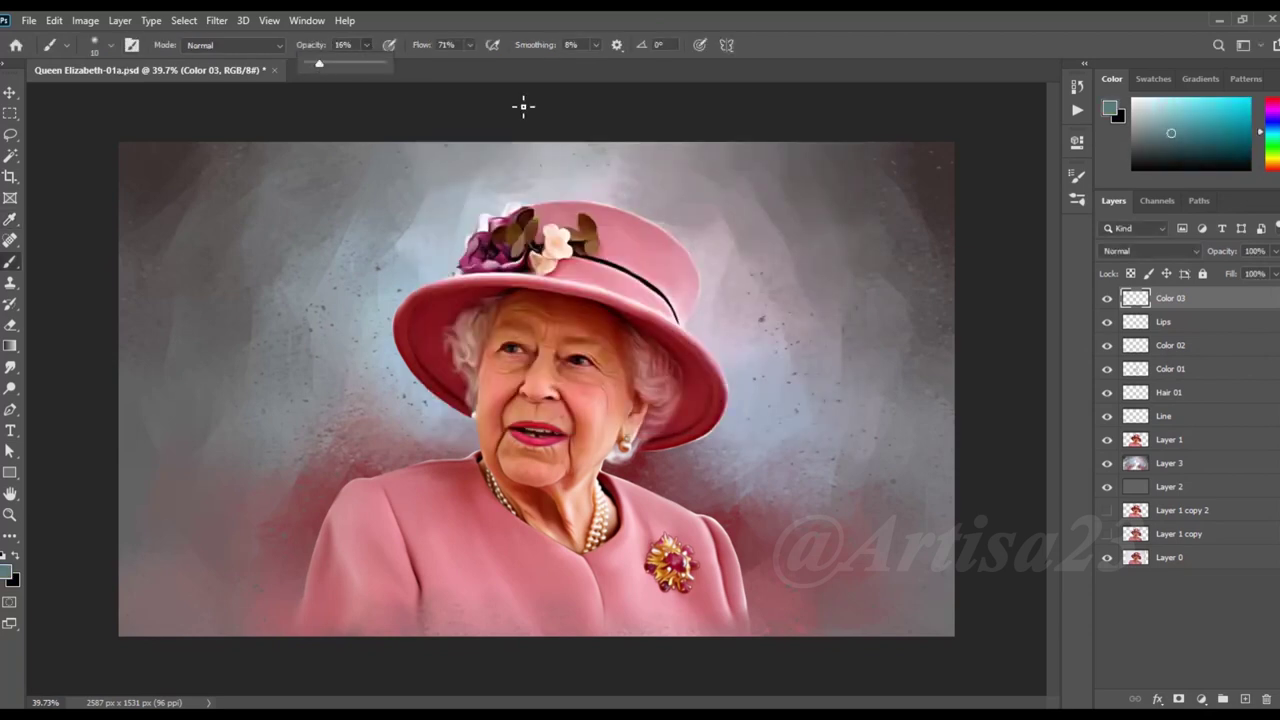
left_click(1150, 251)
left_click(1160, 628)
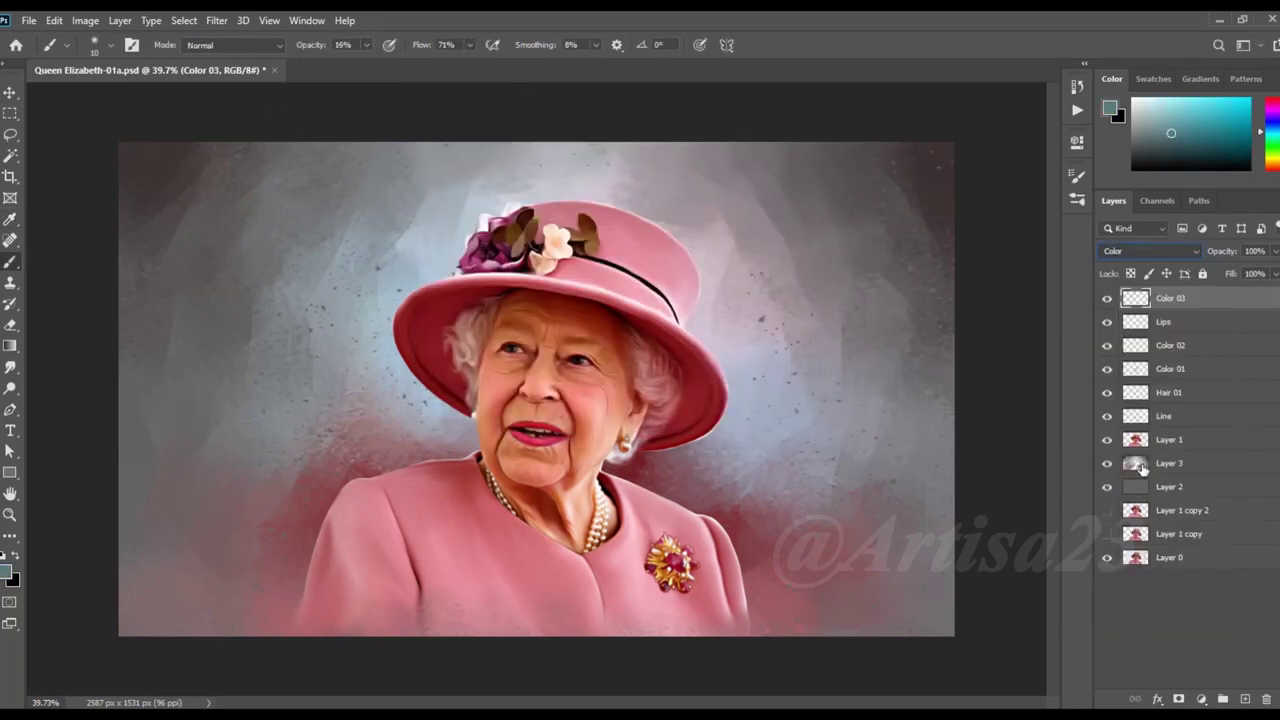
left_click(1136, 440, "ctrl")
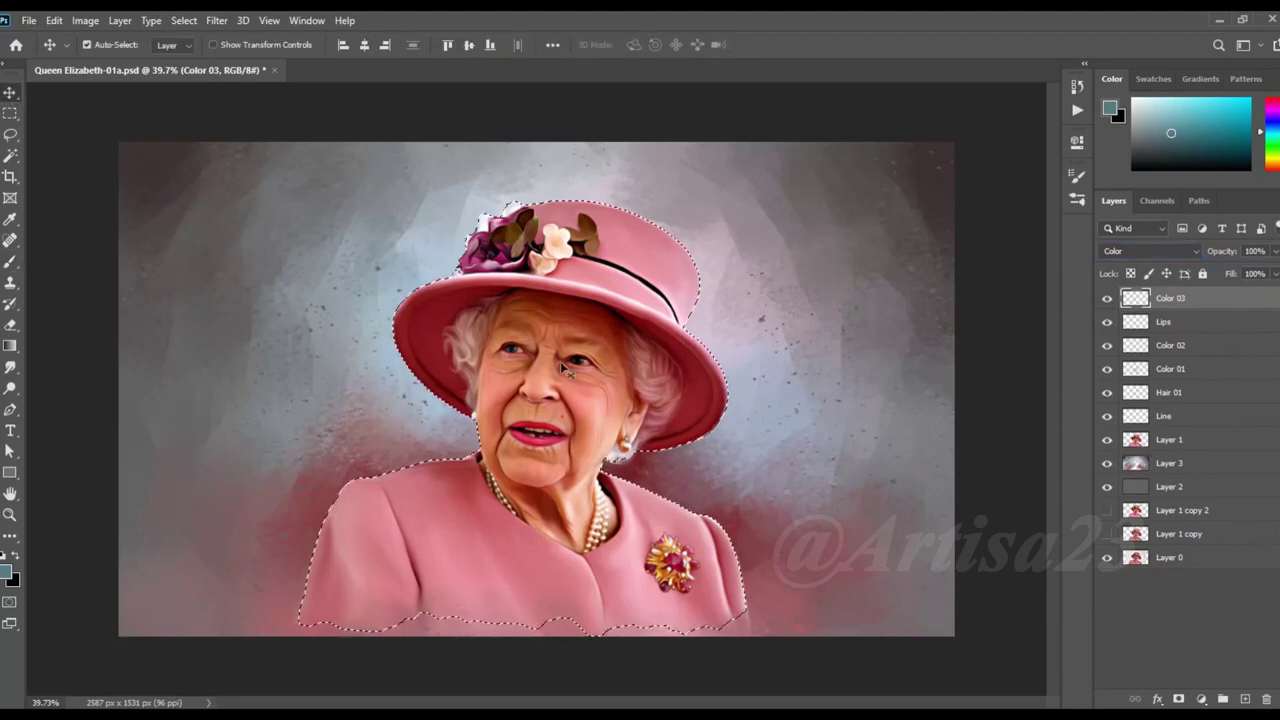
Step: Tint the neck shading beside the pearls teal, then smudge it into the face
left_click_drag(560, 395, 639, 370)
scroll(639, 370, "up", 2)
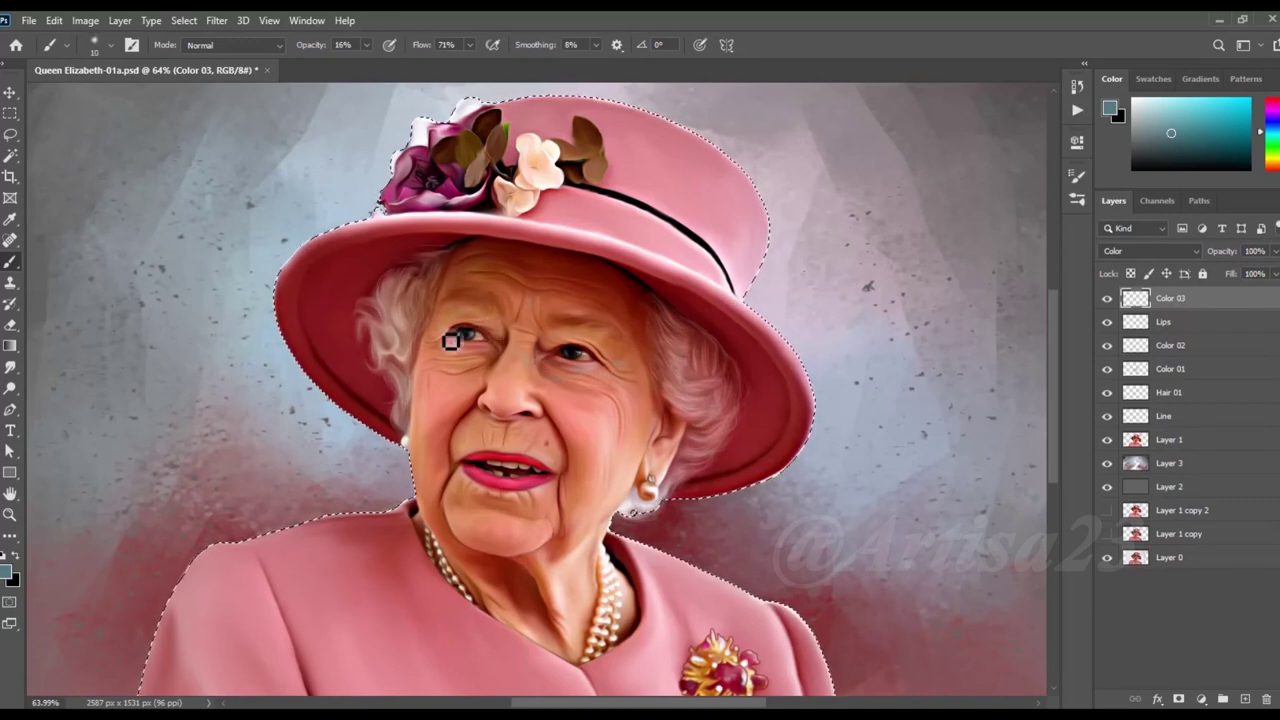
key("bracketright")
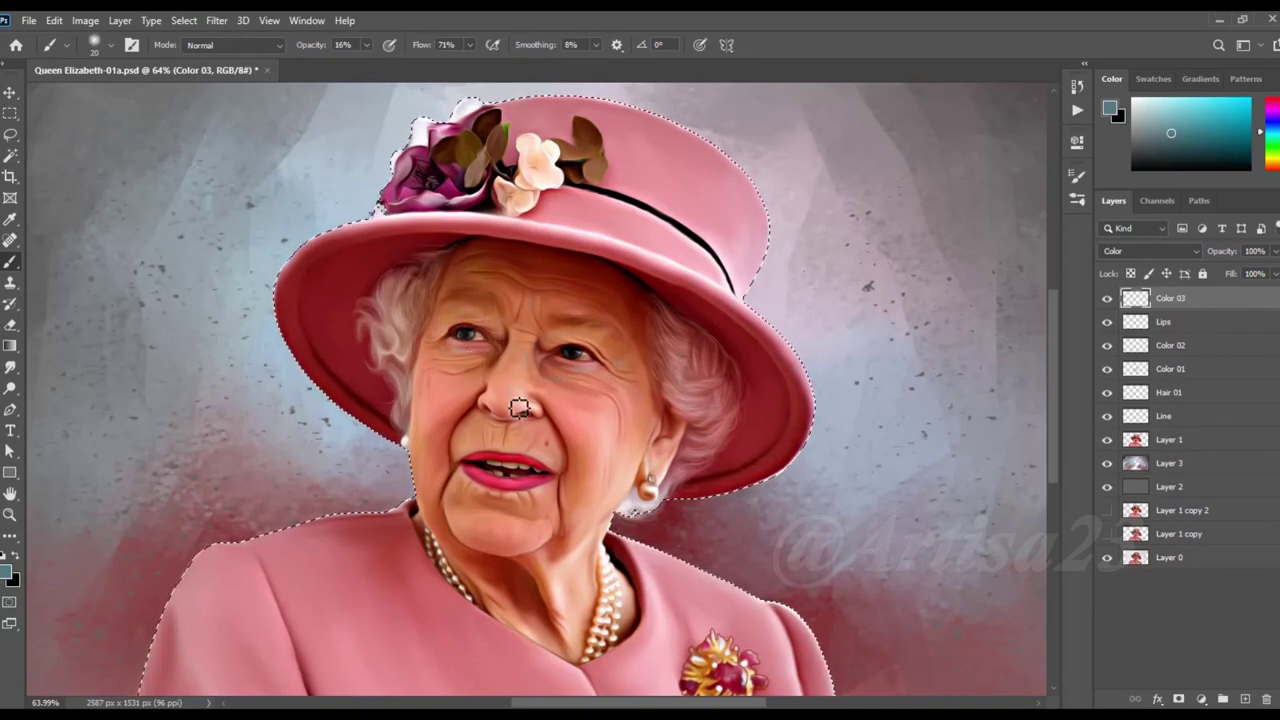
key("bracketleft")
key("bracketleft")
key("bracketright")
key("bracketright")
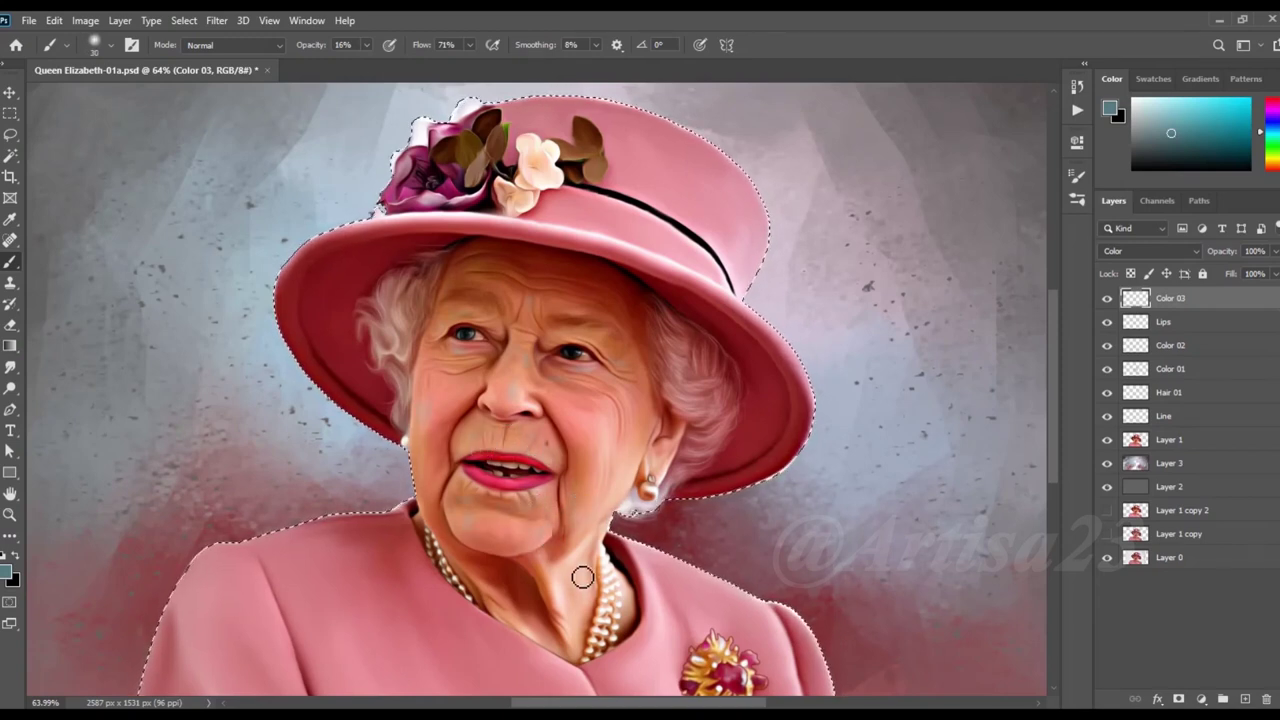
left_click_drag(528, 606, 594, 580)
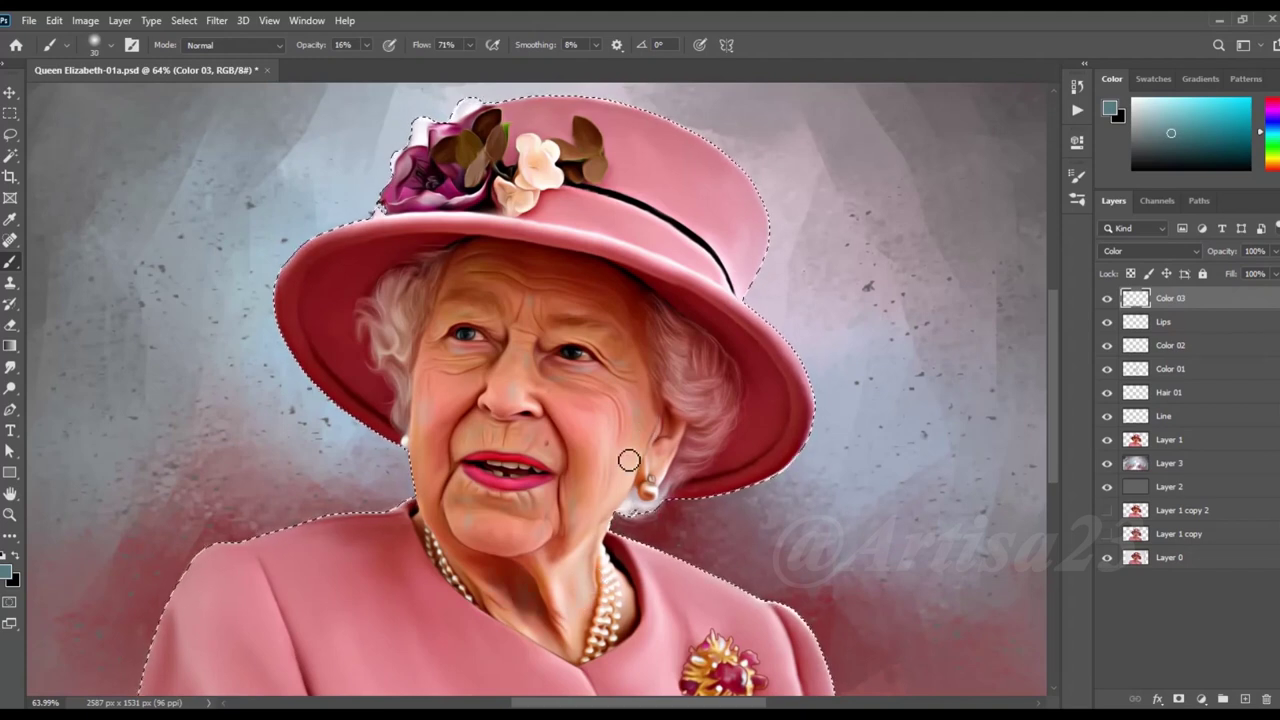
left_click(10, 366)
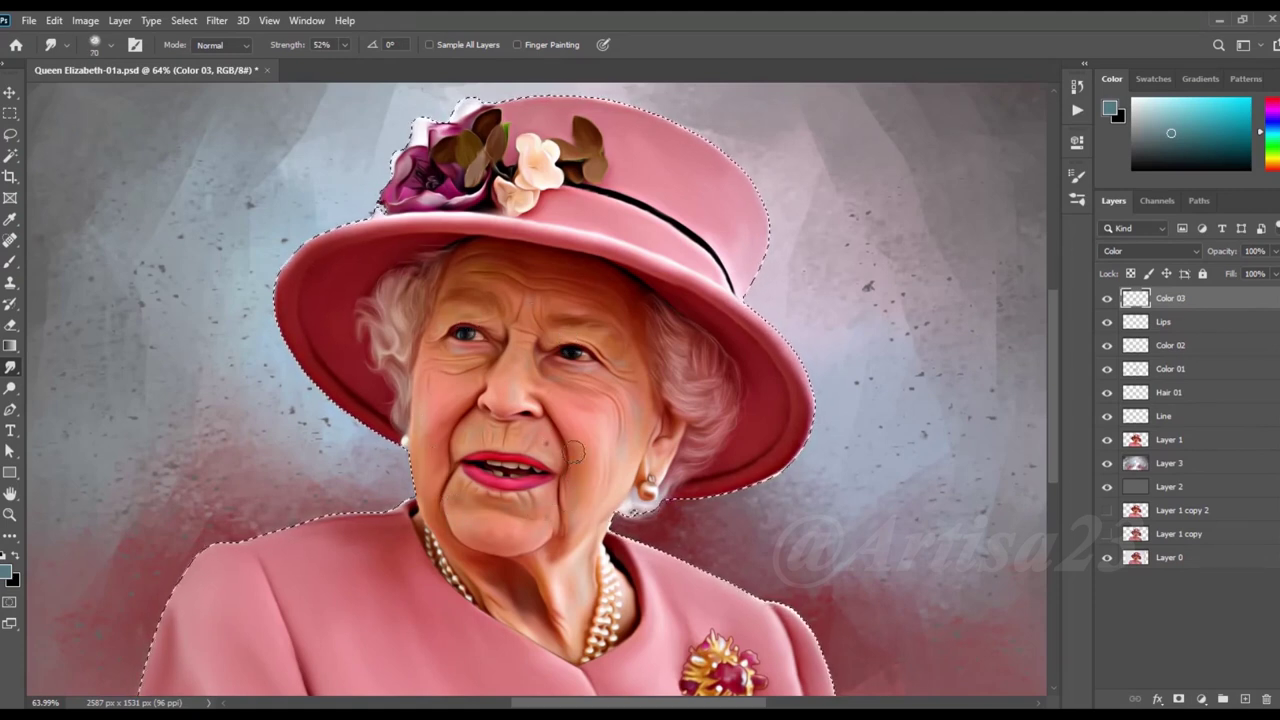
key("bracketleft")
Step: Save the portrait, clear the figure selection and fit the whole portrait in view
key("ctrl+0")
key("ctrl+s")
key("alt+bracketleft")
key("alt+bracketleft")
key("alt+bracketleft")
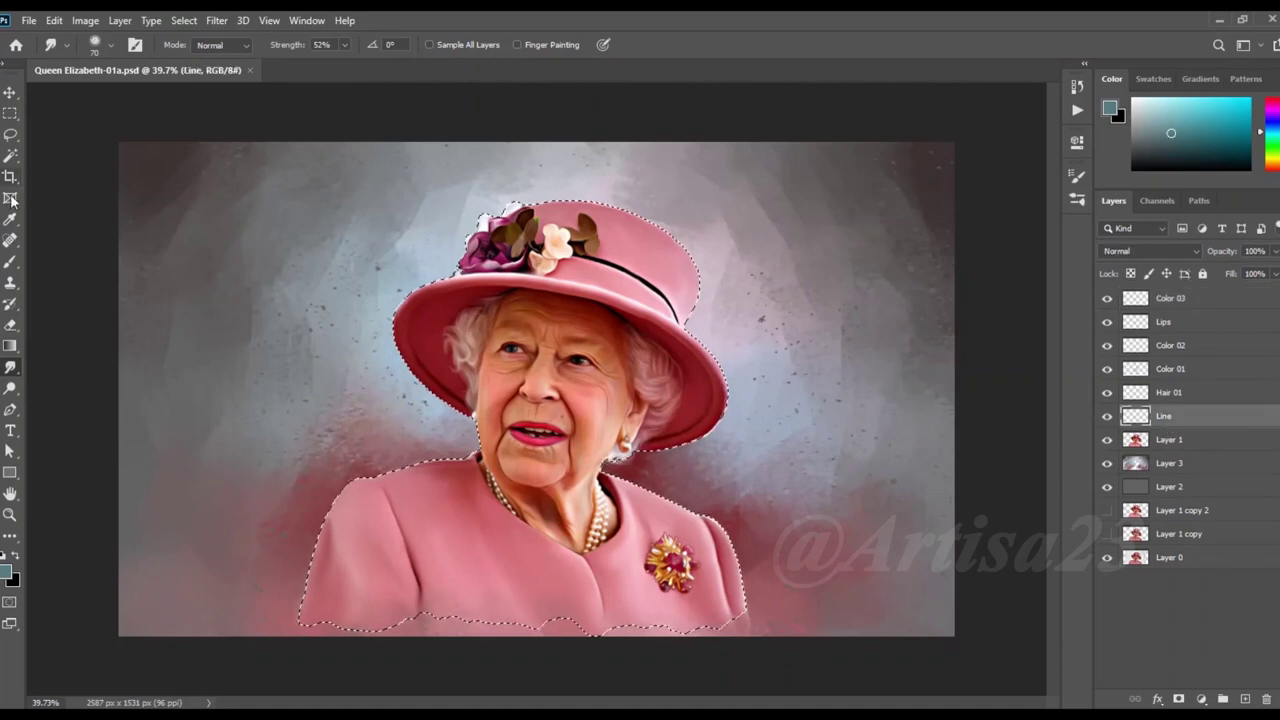
key("b")
key("ctrl+d")
scroll(547, 372, "up", 1)
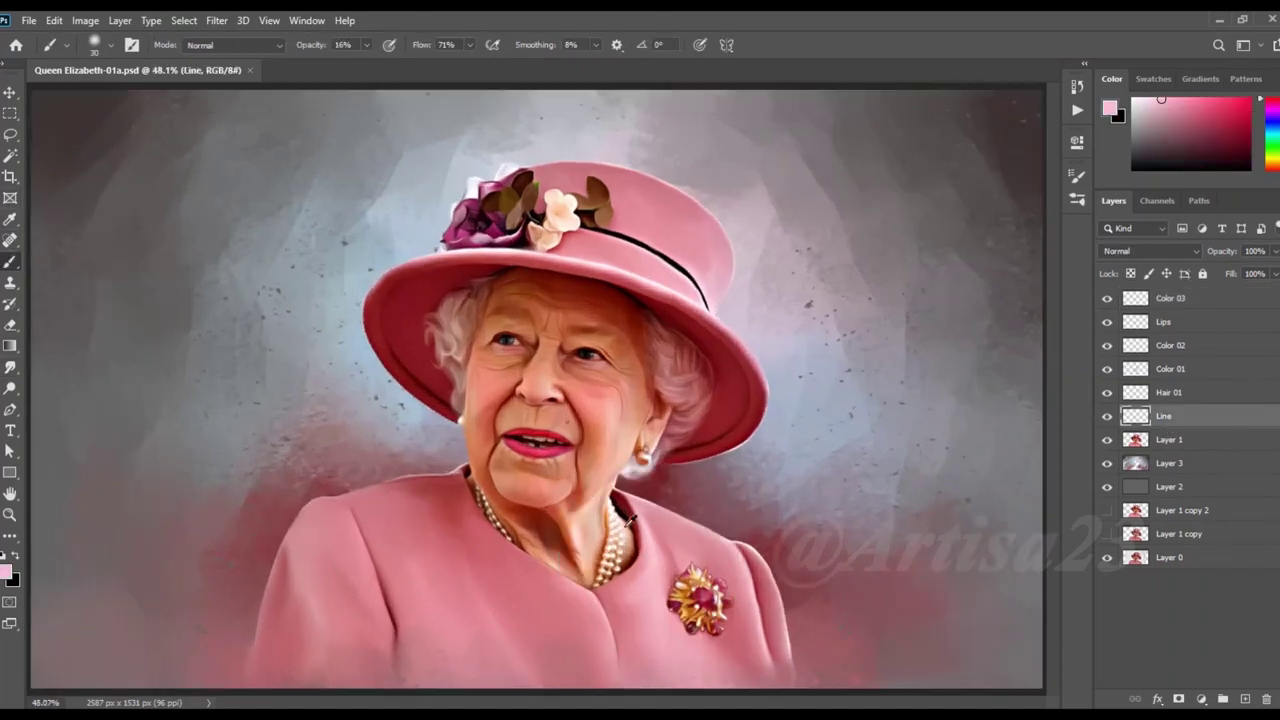
key("ctrl+0")
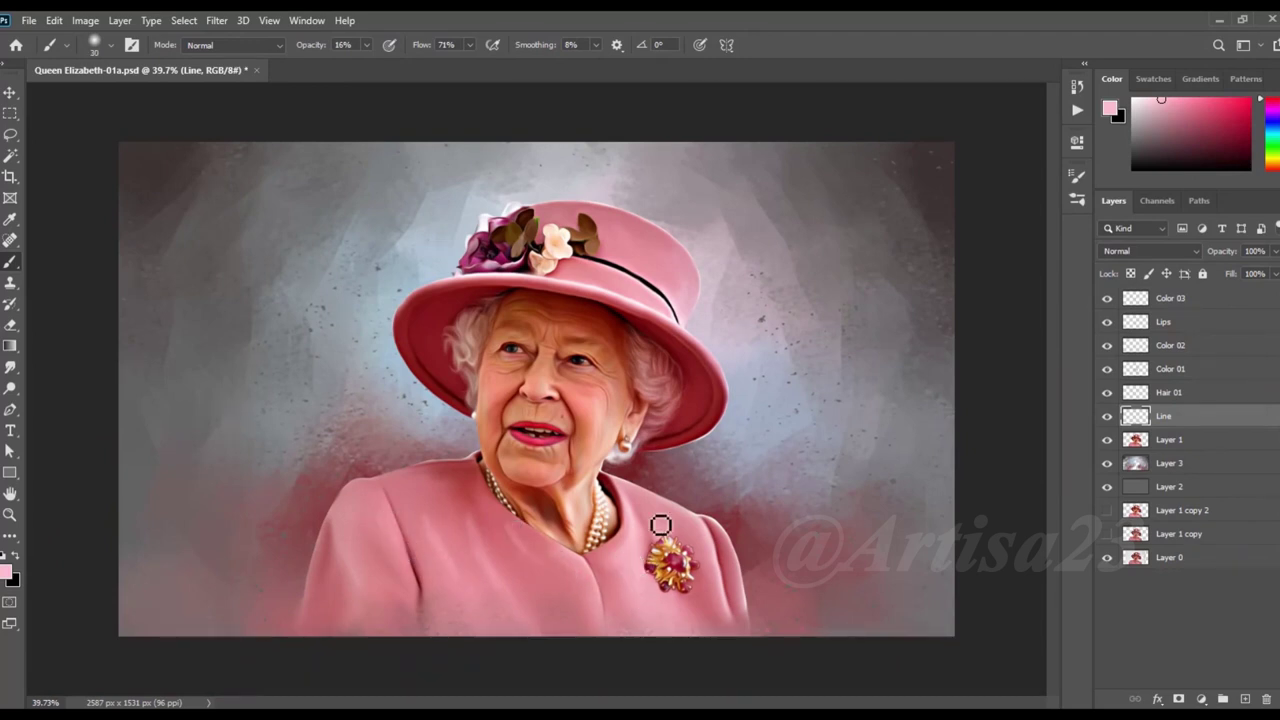
Step: Sample a dark red, smudge it near the brooch, then make Layer 1 active
scroll(490, 524, "up", 1)
left_click(492, 573, "alt")
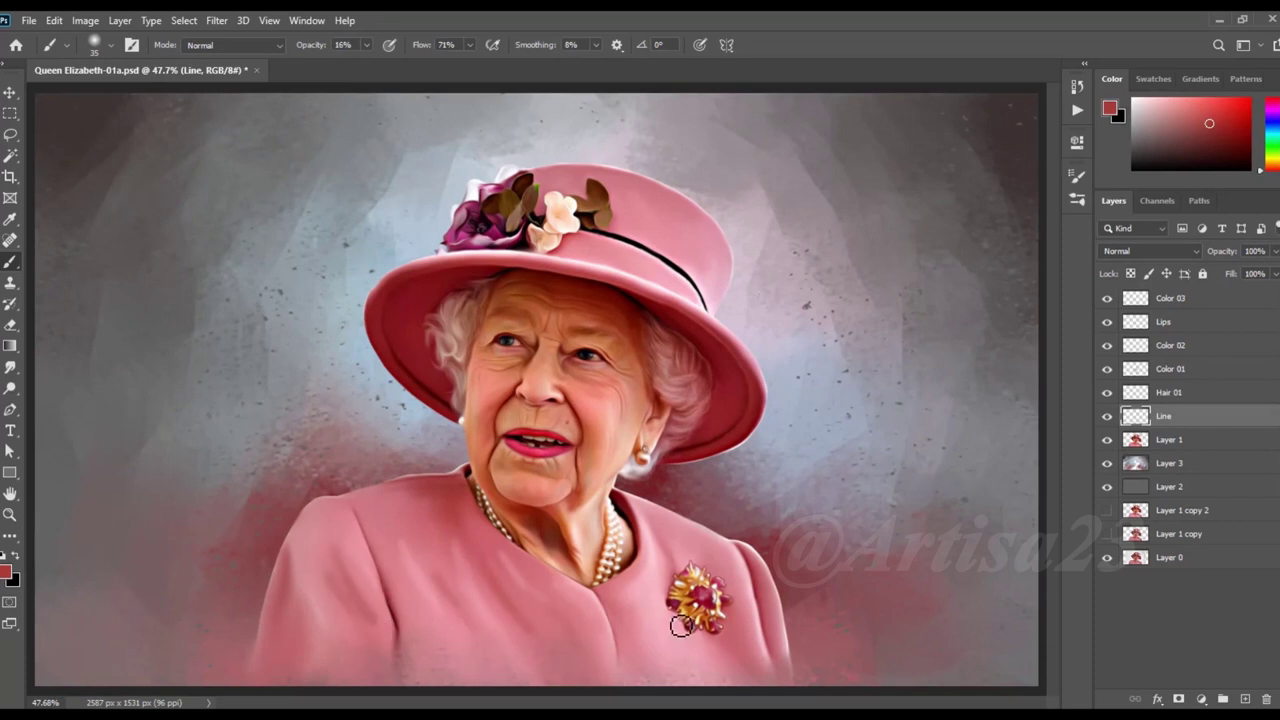
scroll(656, 572, "down", 1)
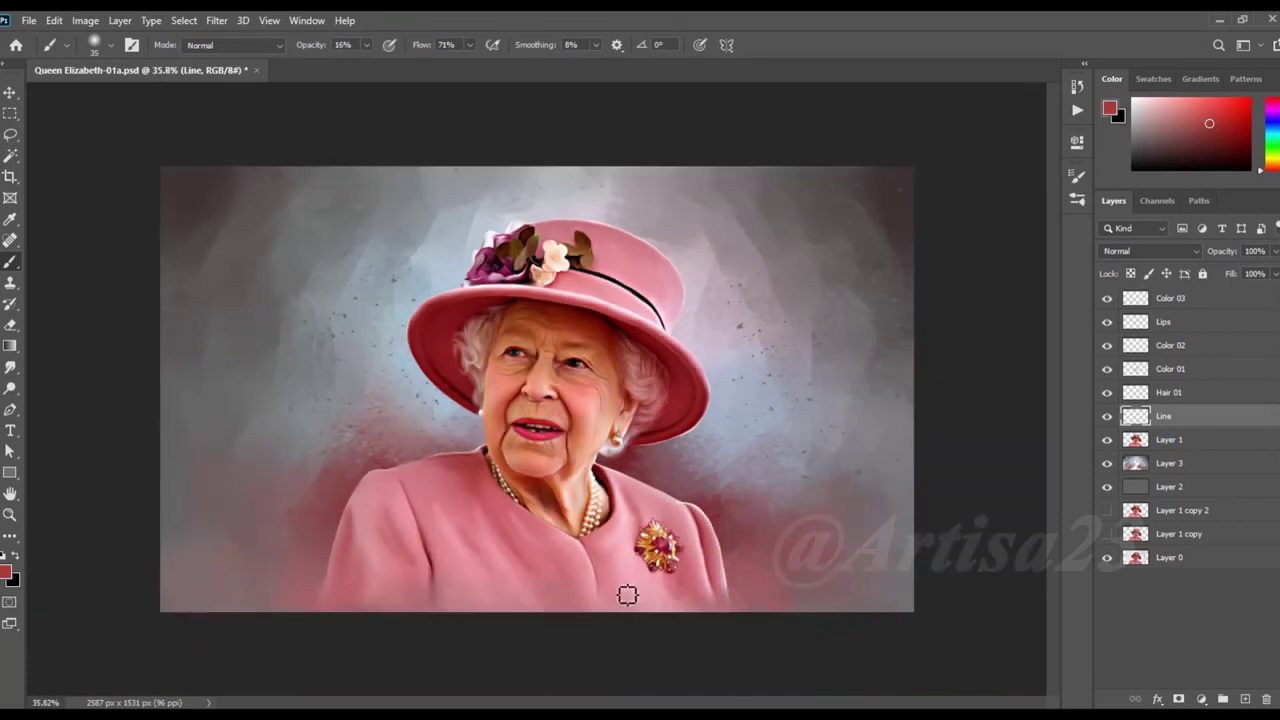
left_click(10, 367)
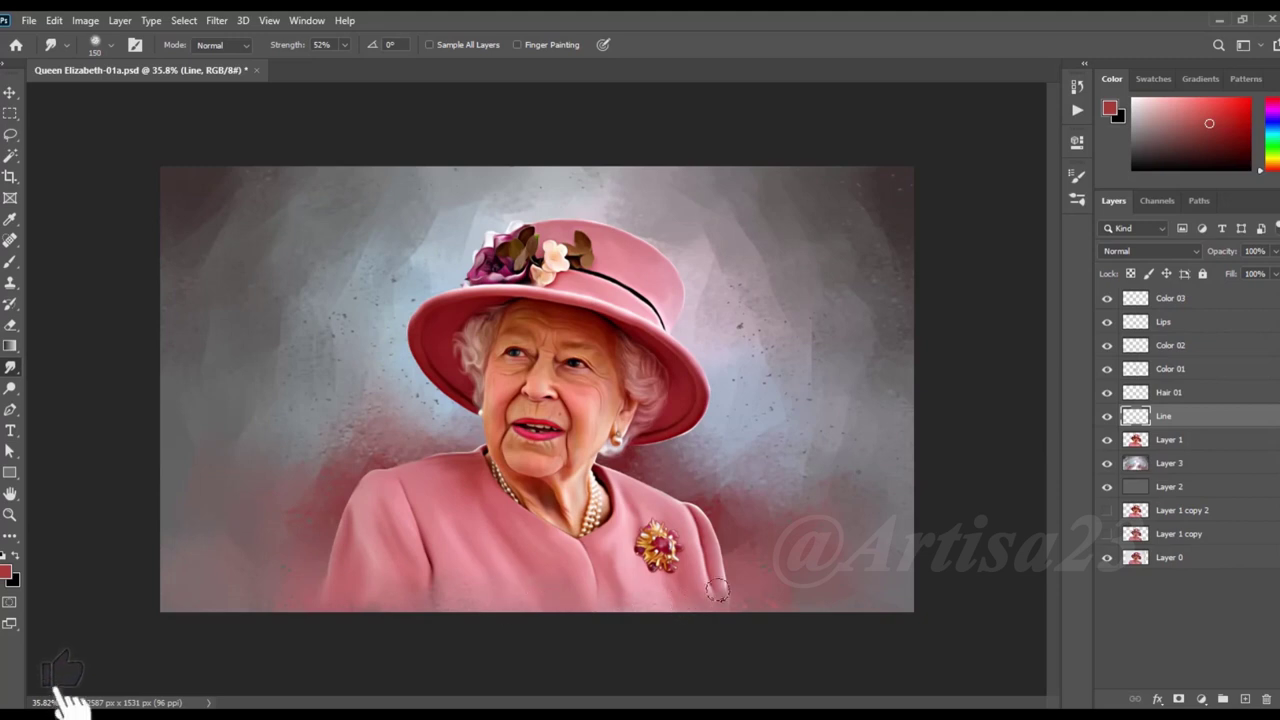
key("alt+bracketleft")
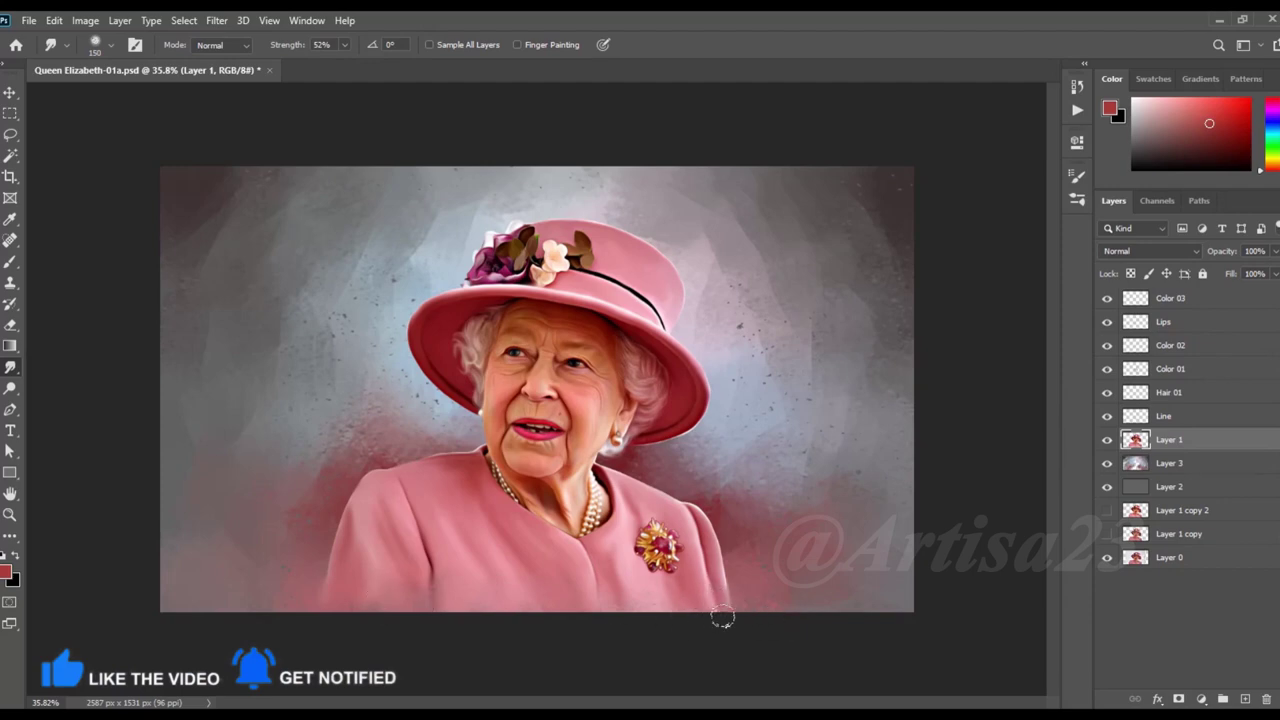
scroll(600, 380, "up", 1)
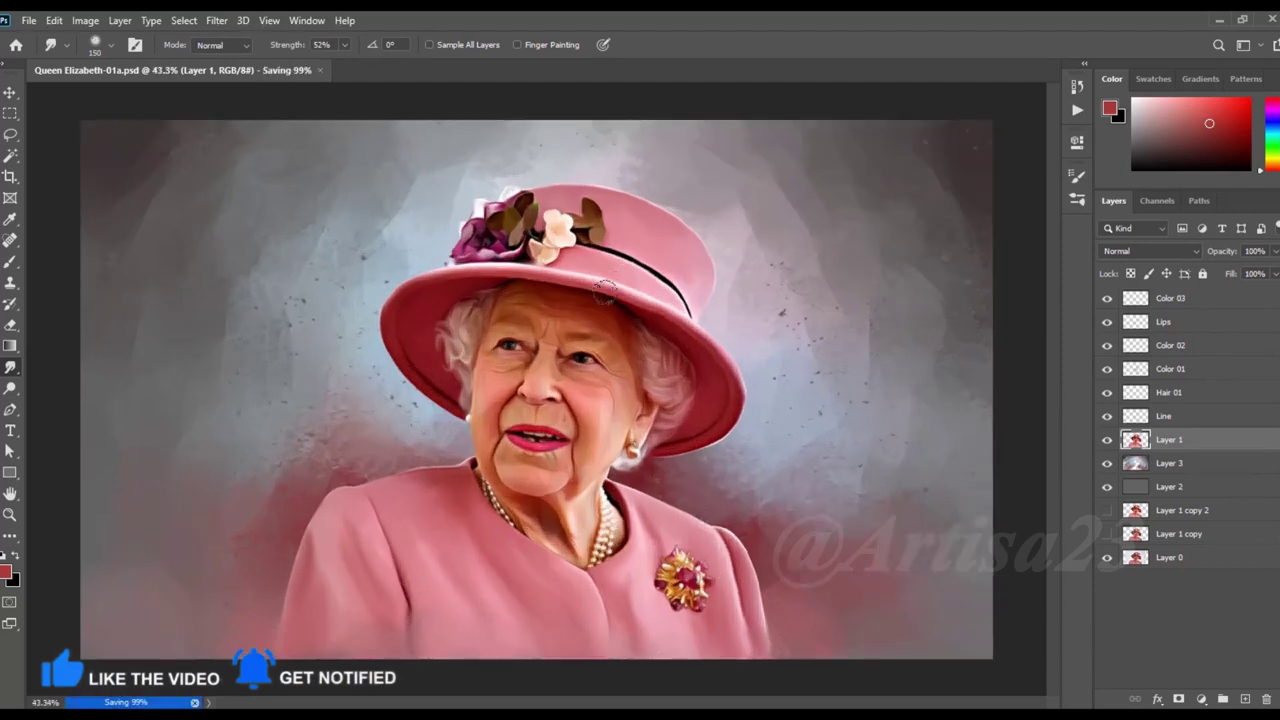
Step: Add a new layer named Light above the Color 03 layer
scroll(596, 300, "up", 1)
left_click(1178, 302)
scroll(608, 331, "up", 1)
scroll(574, 303, "up", 1)
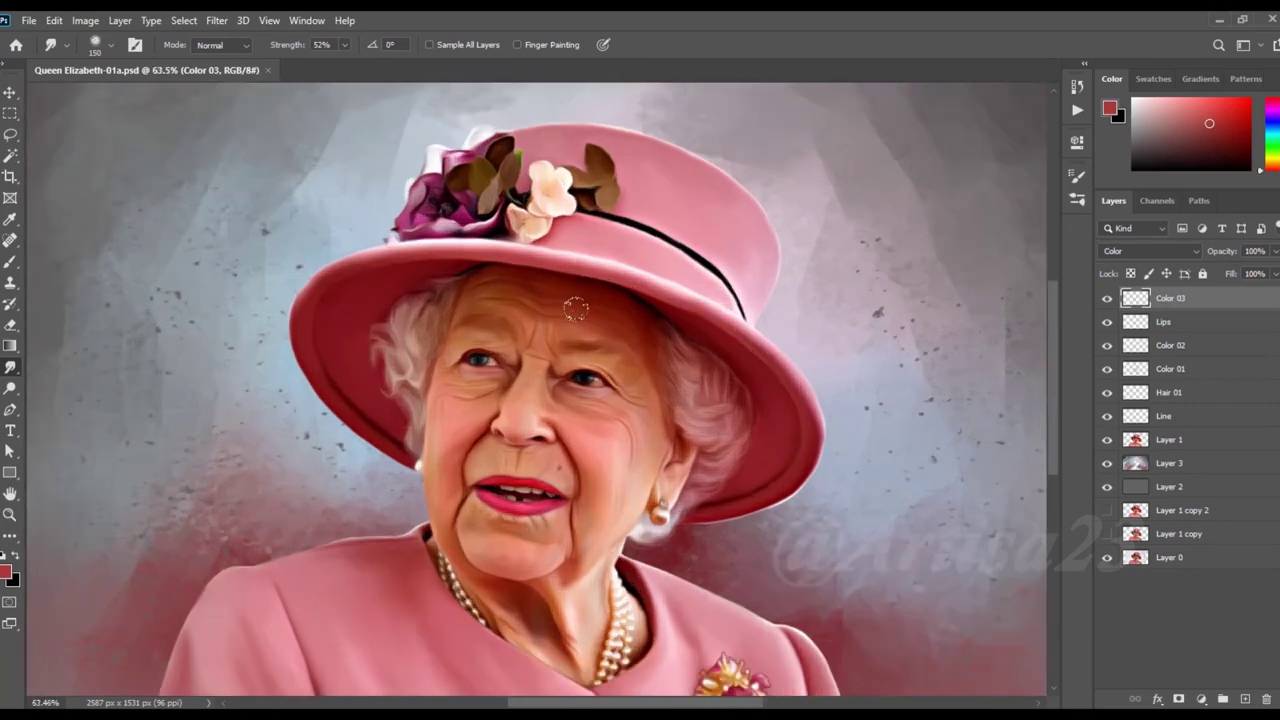
scroll(573, 313, "up", 1)
scroll(537, 332, "down", 2)
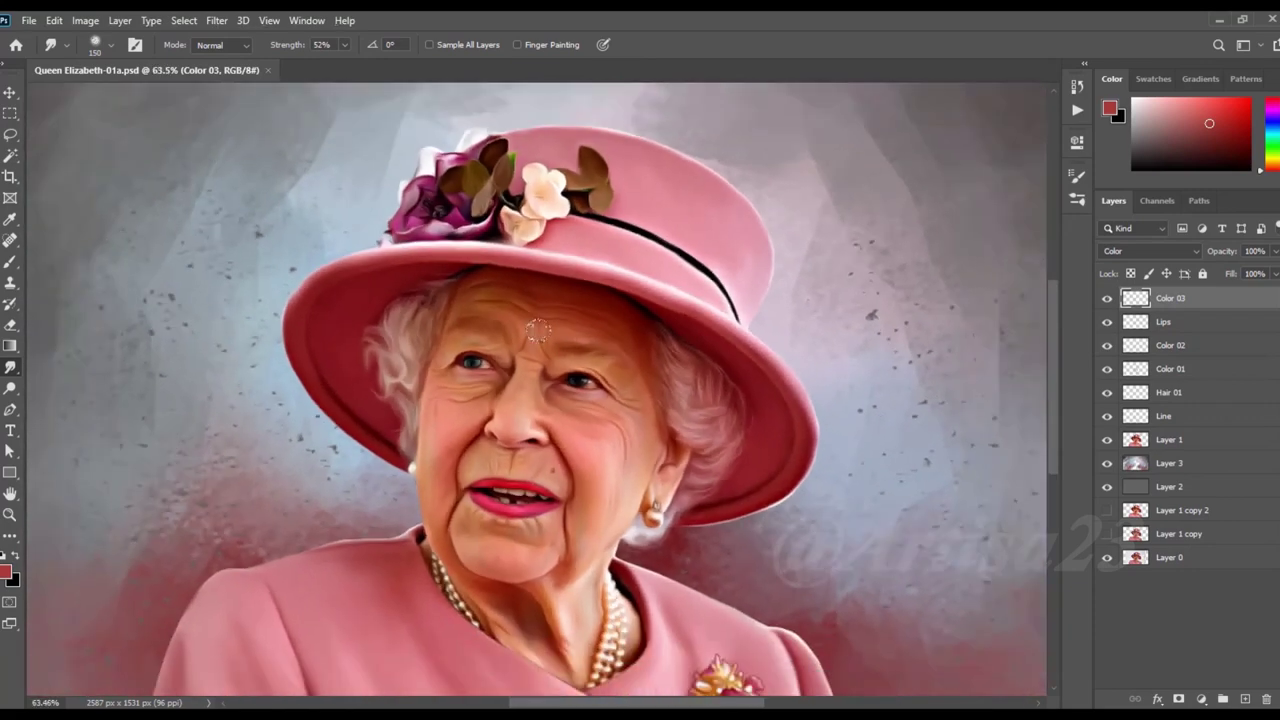
left_click(1247, 700)
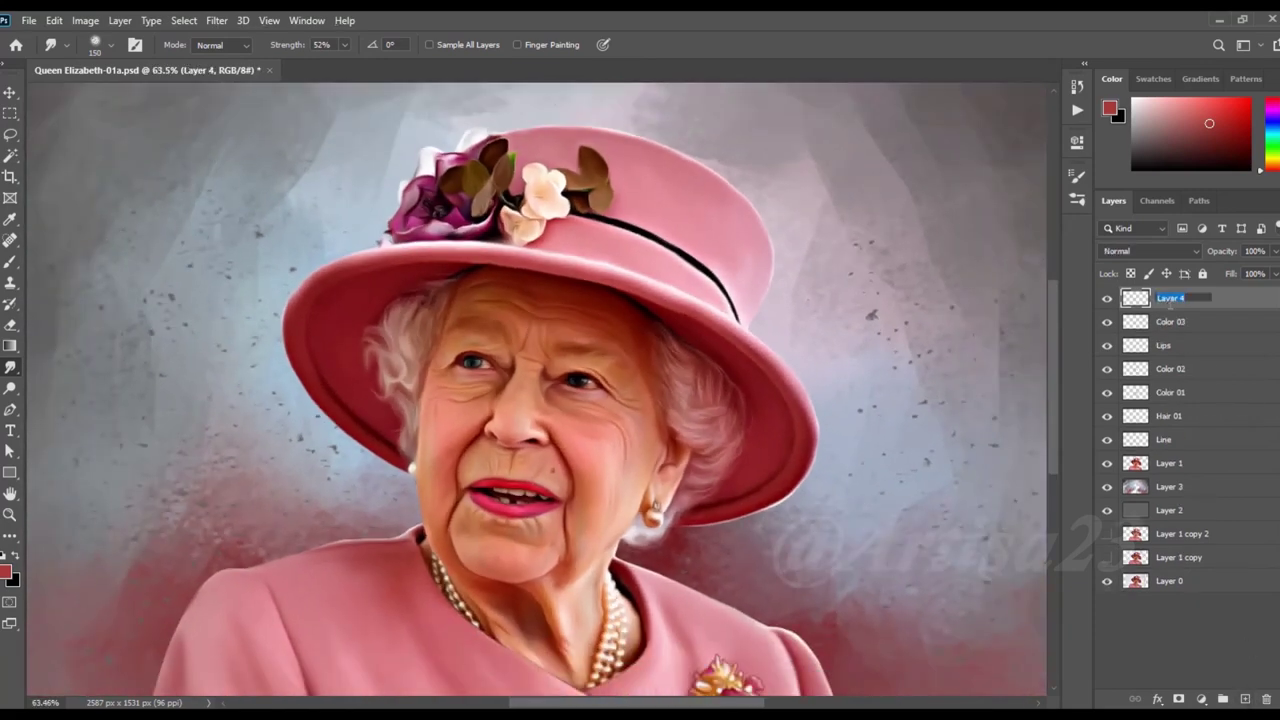
type("Light")
key("Return")
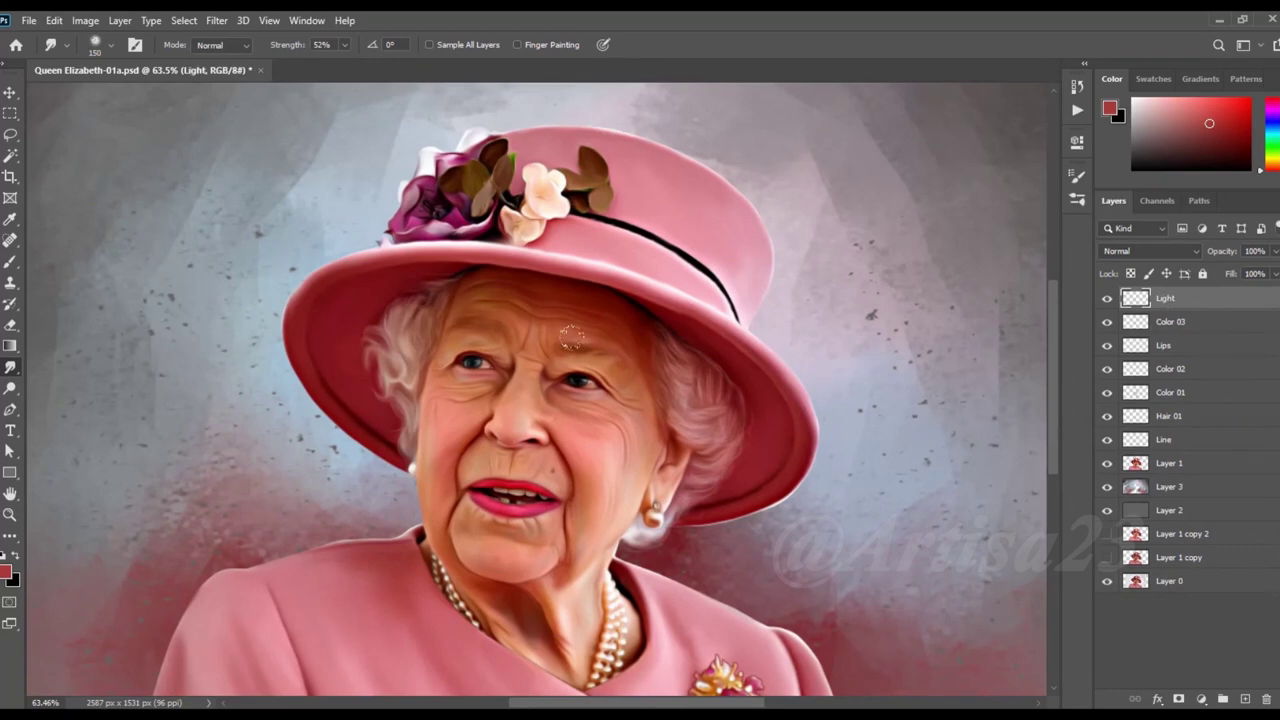
scroll(593, 390, "down", 1)
scroll(593, 390, "up", 2)
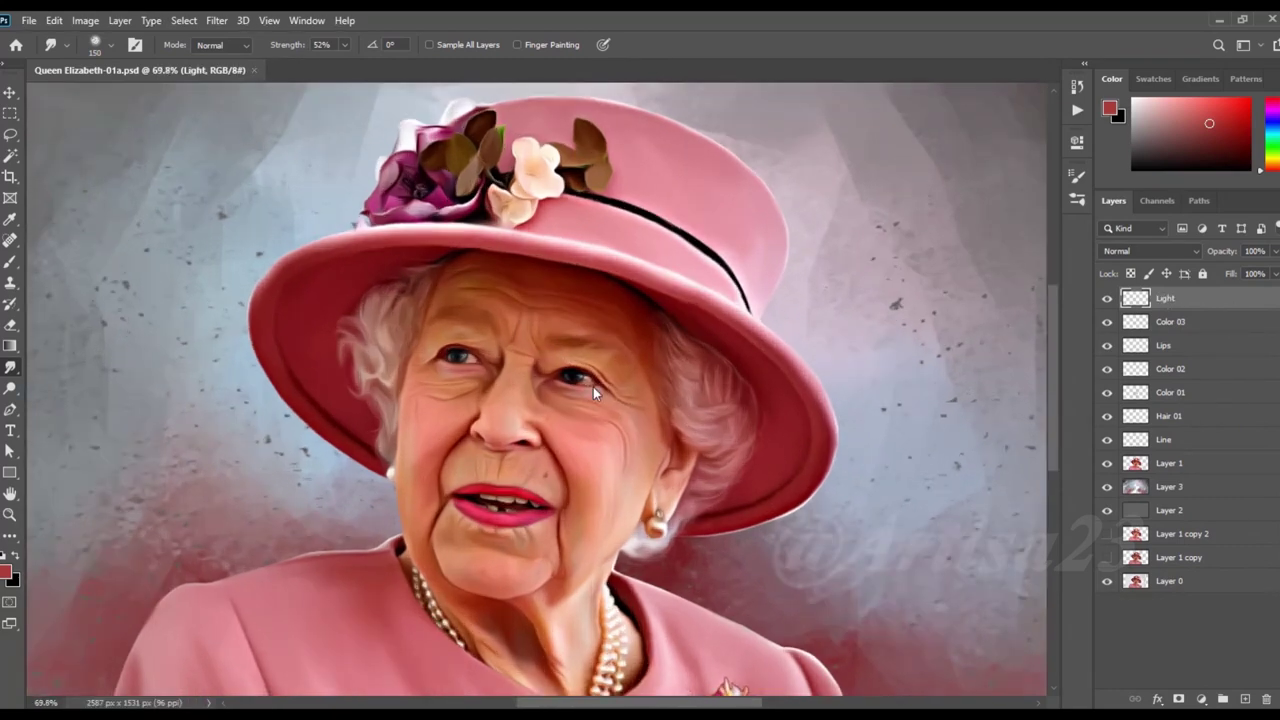
Step: Set the Brush to white #ffffff at about 50% opacity with a small size
left_click(13, 261)
scroll(499, 392, "down", 1)
scroll(499, 392, "up", 1)
scroll(499, 392, "up", 1)
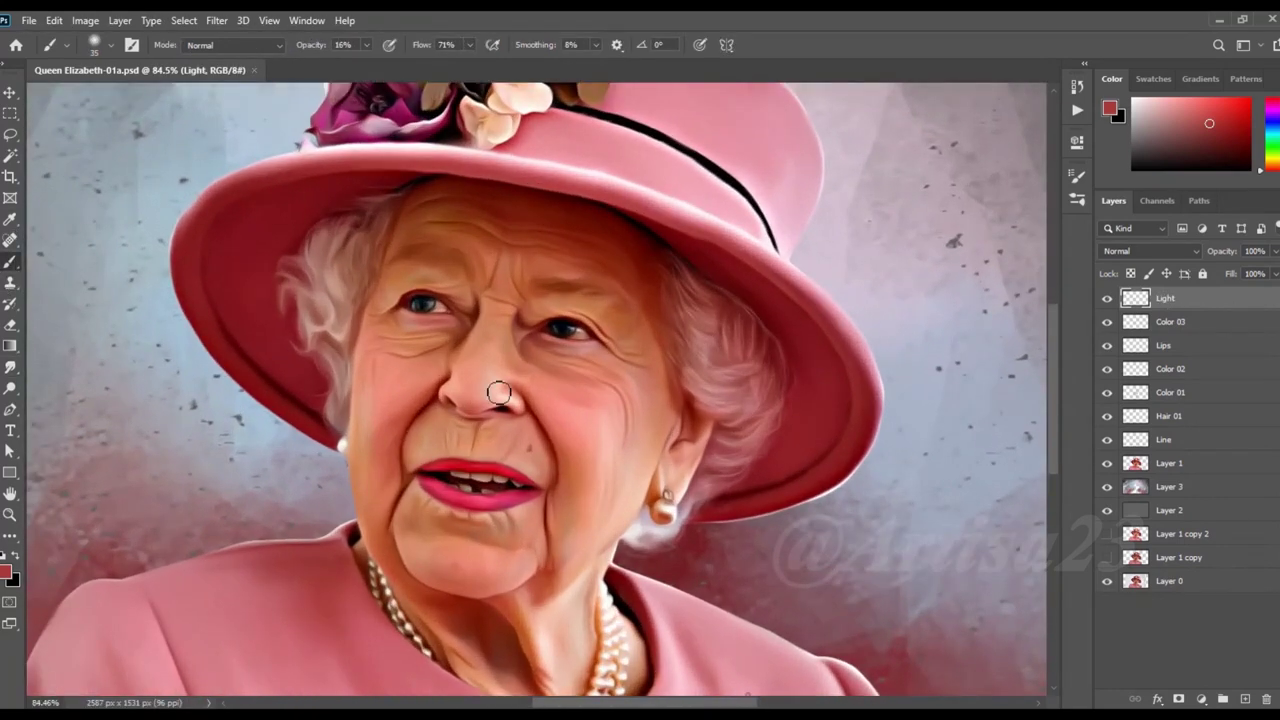
left_click(6, 572)
type("ffffff")
left_click(795, 146)
left_click(366, 45)
left_click_drag(360, 65, 395, 65)
key("bracketleft")
key("bracketleft")
key("bracketleft")
Step: Paint white highlights on the nose tip, nose bridge, above the right eye and forehead
left_click_drag(506, 400, 500, 394)
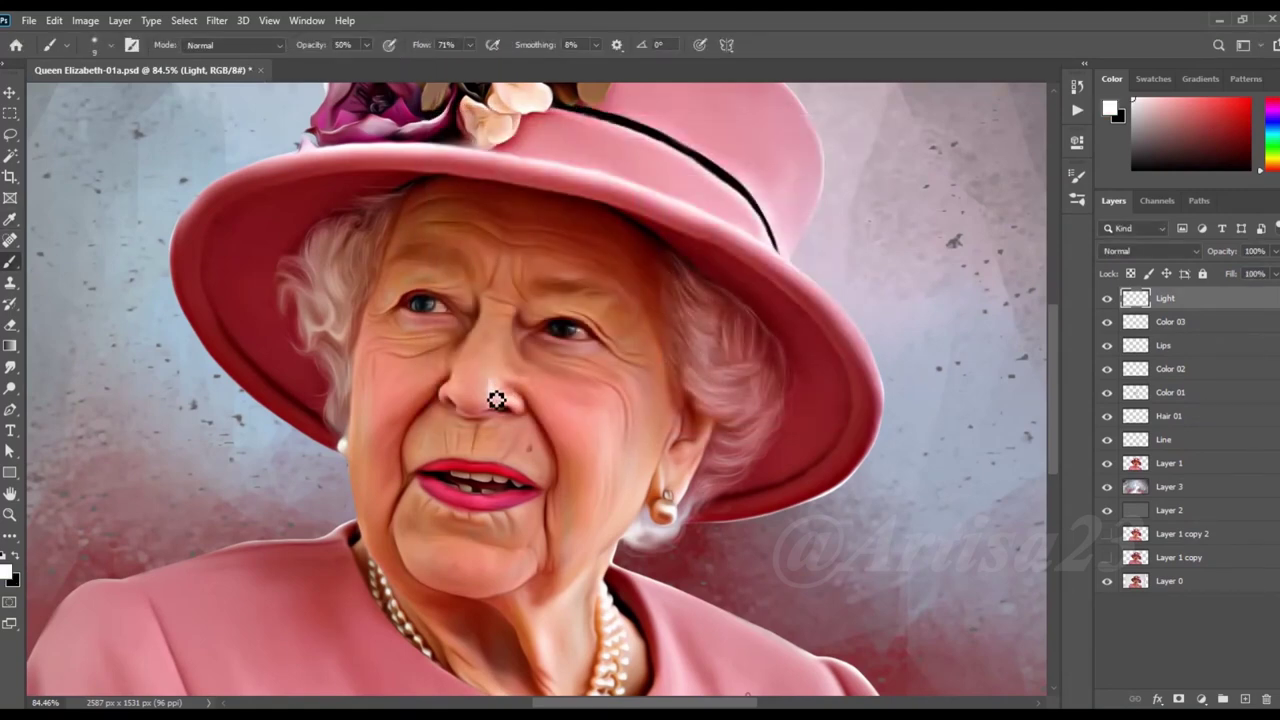
left_click_drag(502, 350, 499, 316)
left_click_drag(556, 273, 572, 272)
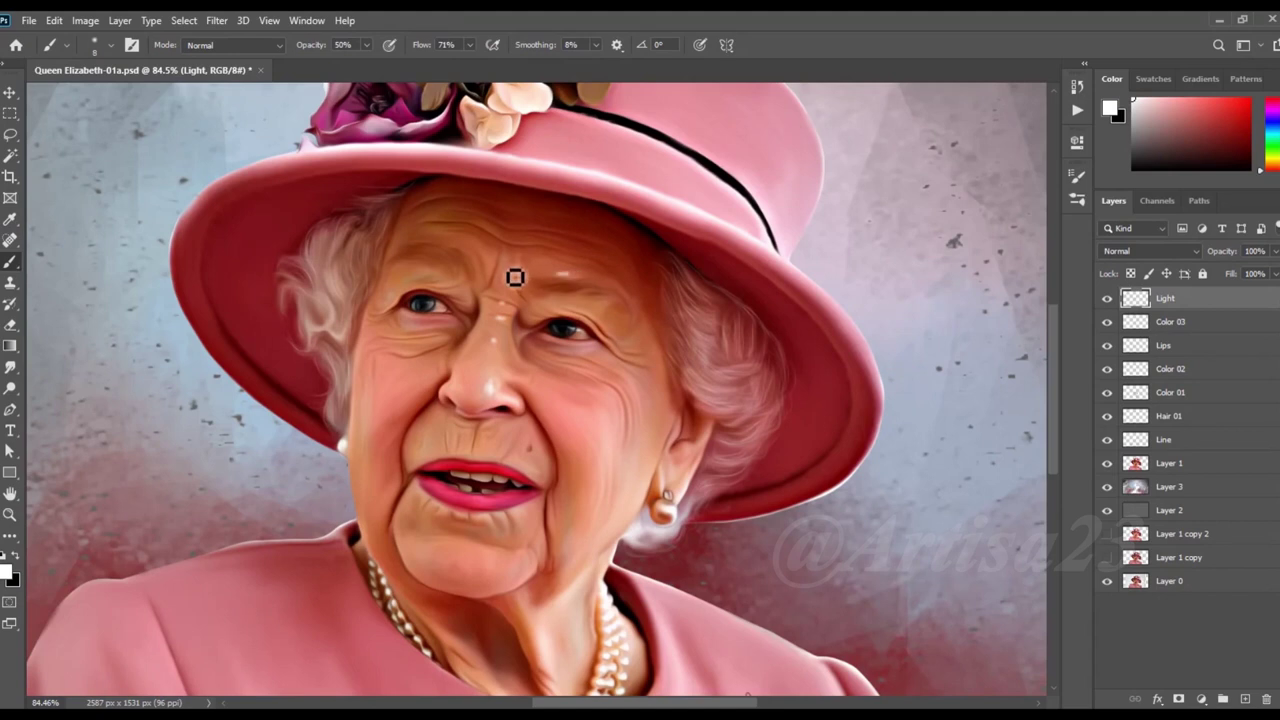
left_click_drag(496, 257, 490, 252)
Step: With a slightly larger brush, paint white highlights on both cheeks, above the lip and chin
key("bracketright")
key("bracketright")
left_click_drag(597, 424, 567, 406)
left_click_drag(430, 388, 406, 400)
left_click_drag(503, 451, 463, 436)
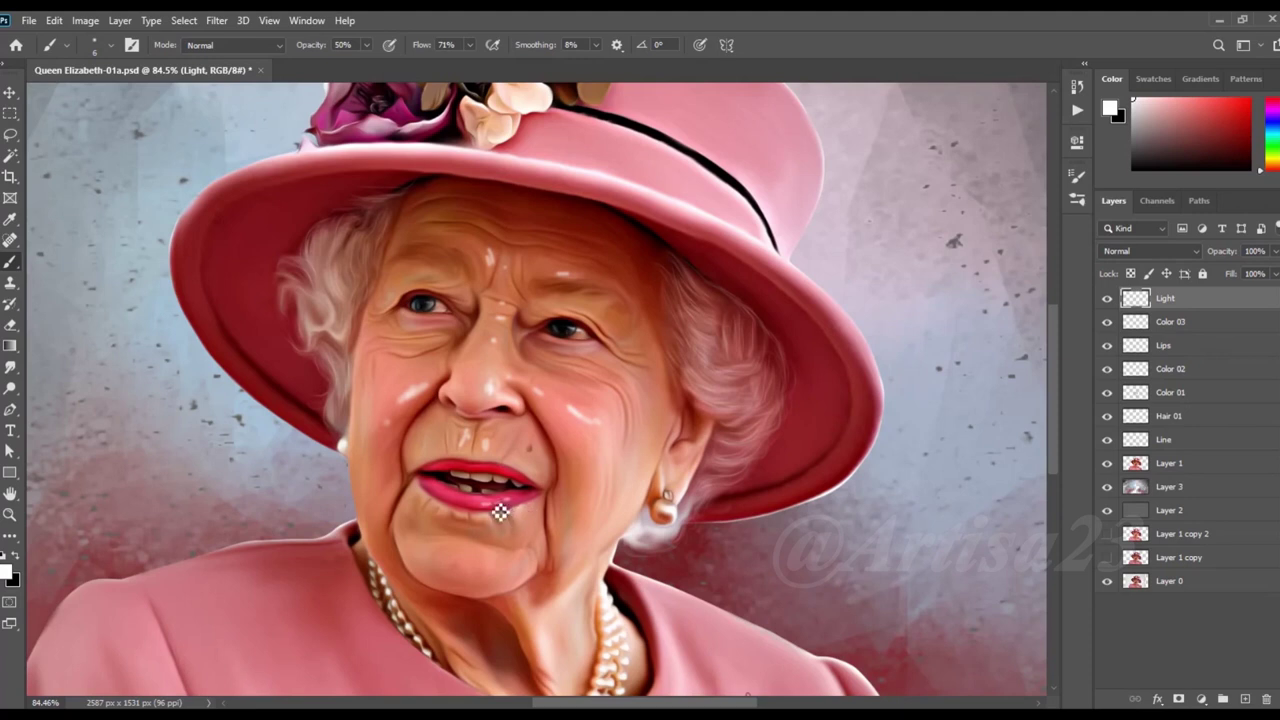
left_click_drag(603, 443, 590, 425)
left_click_drag(506, 563, 478, 552)
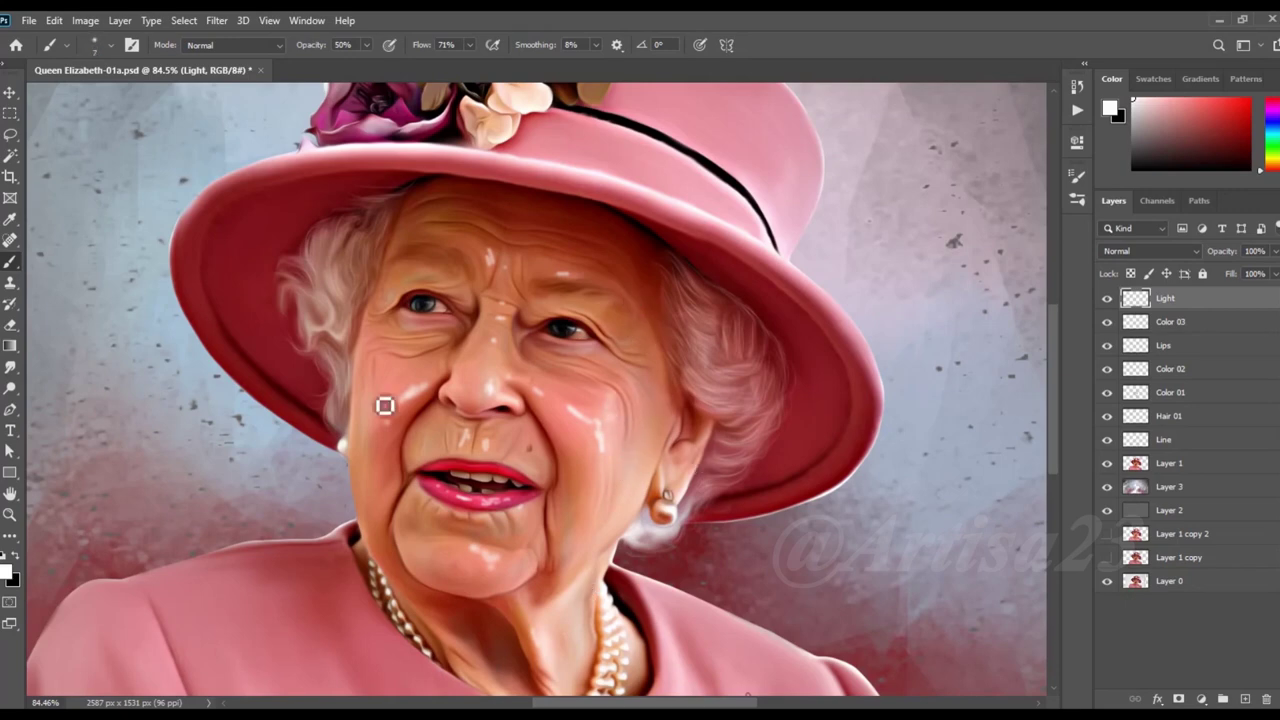
left_click(10, 367)
scroll(476, 246, "up", 1)
scroll(490, 262, "up", 2)
Step: Resize the Smudge brush and blend the left and right cheek highlights into the skin
key("bracketleft")
key("bracketleft")
key("bracketleft")
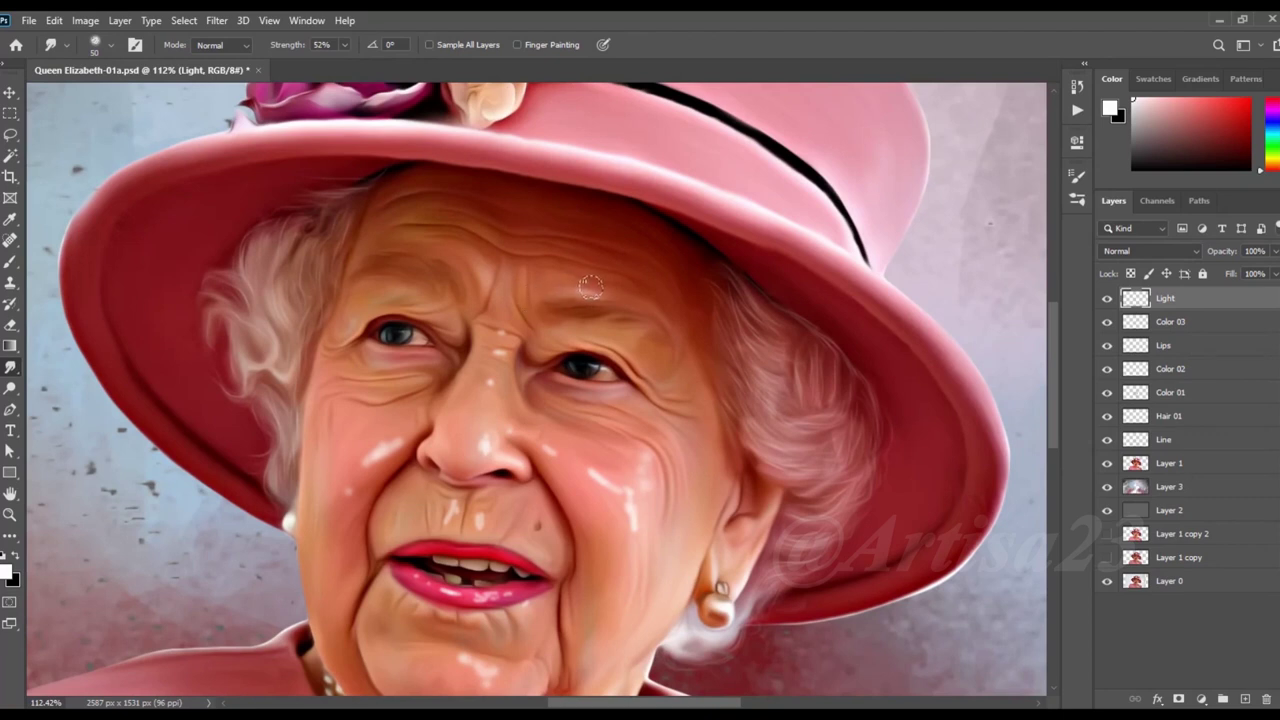
key("bracketright")
left_click_drag(410, 432, 360, 470)
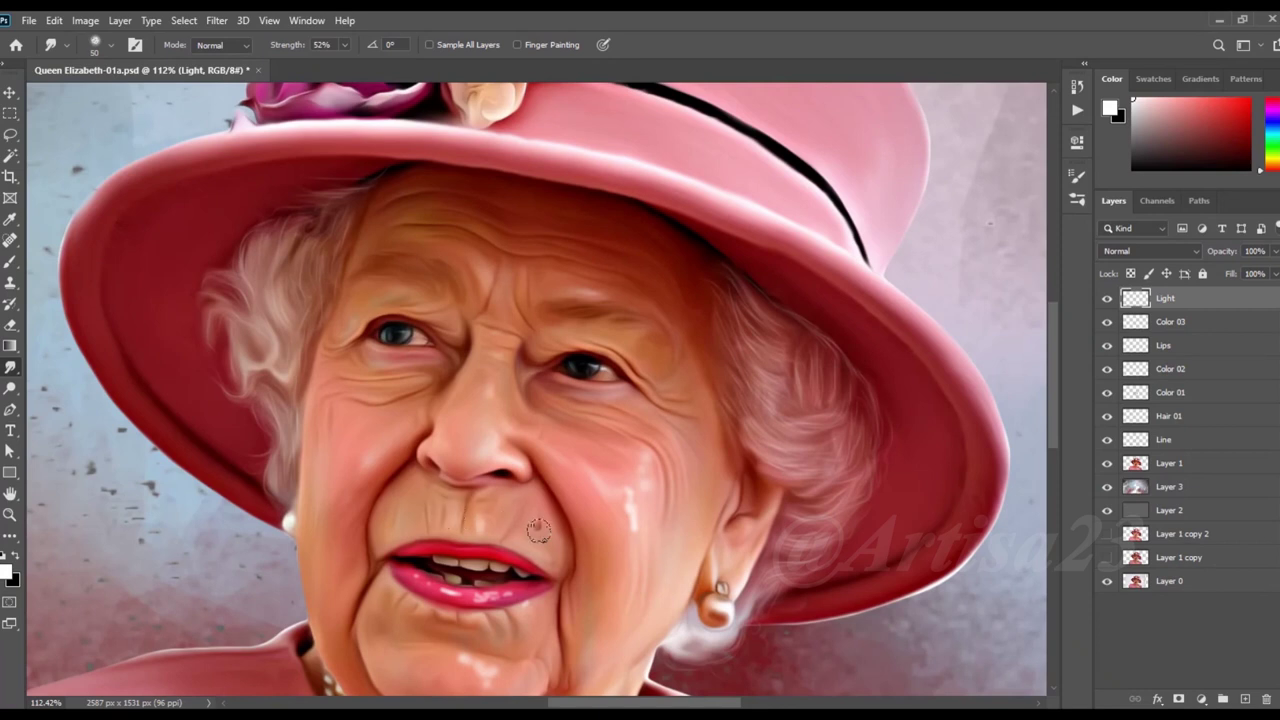
left_click_drag(635, 527, 626, 500)
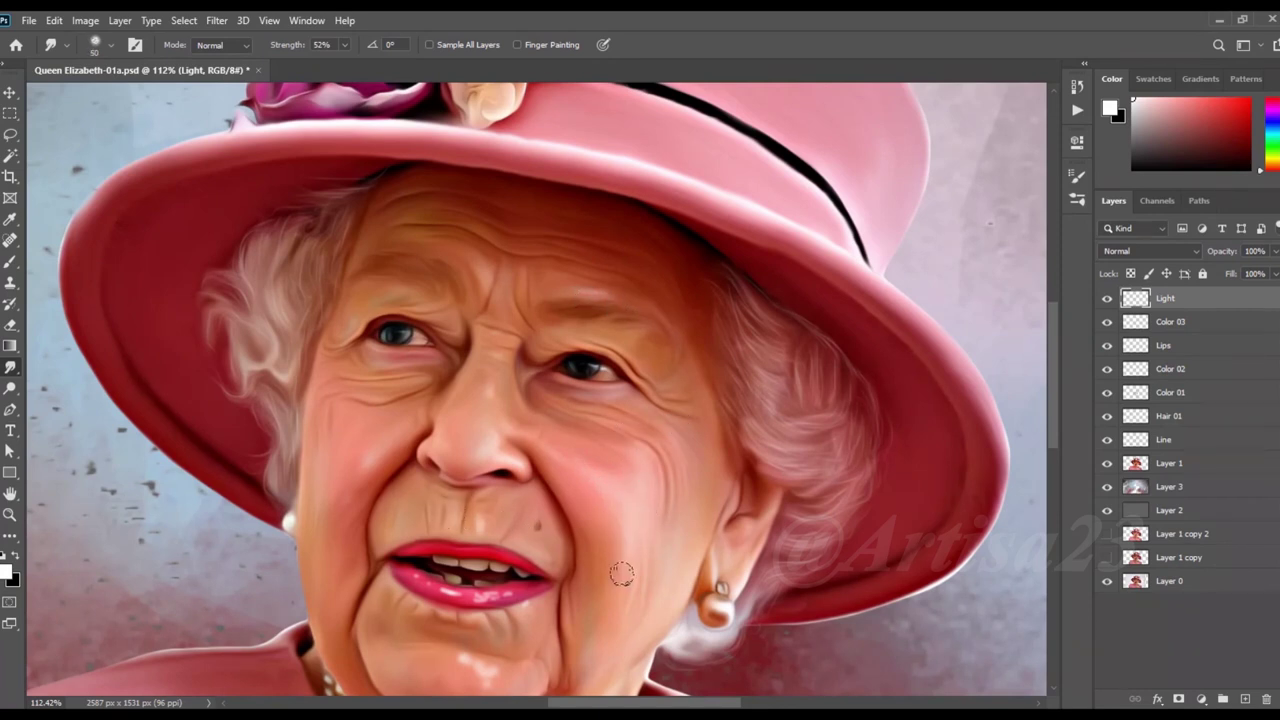
scroll(553, 550, "down", 3)
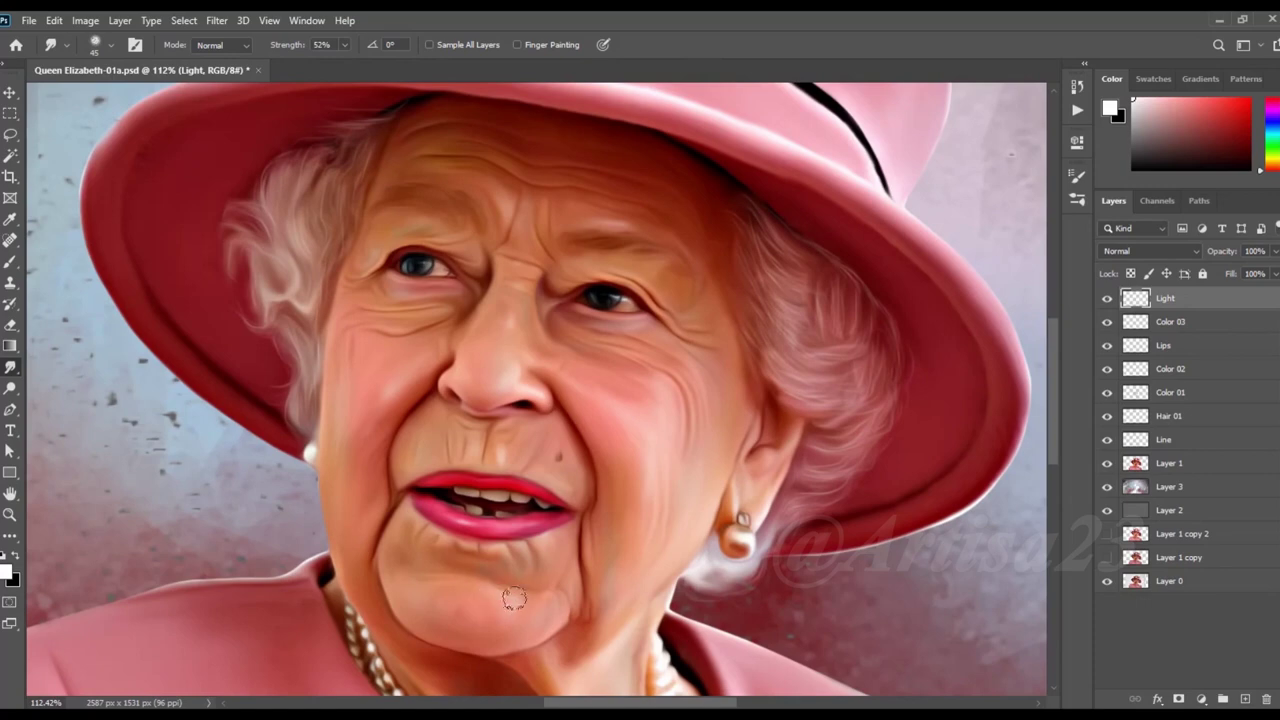
scroll(524, 622, "down", 3)
scroll(429, 415, "up", 2)
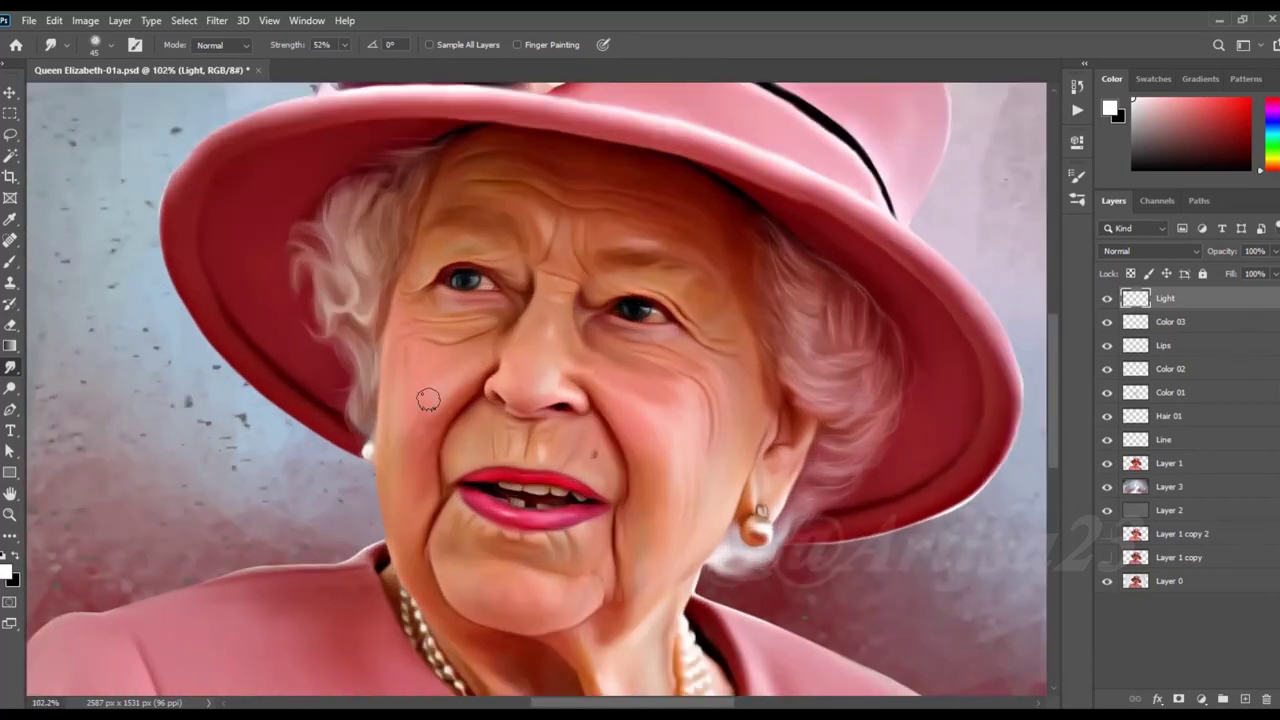
scroll(428, 400, "down", 3)
scroll(428, 400, "down", 1)
scroll(561, 318, "up", 4)
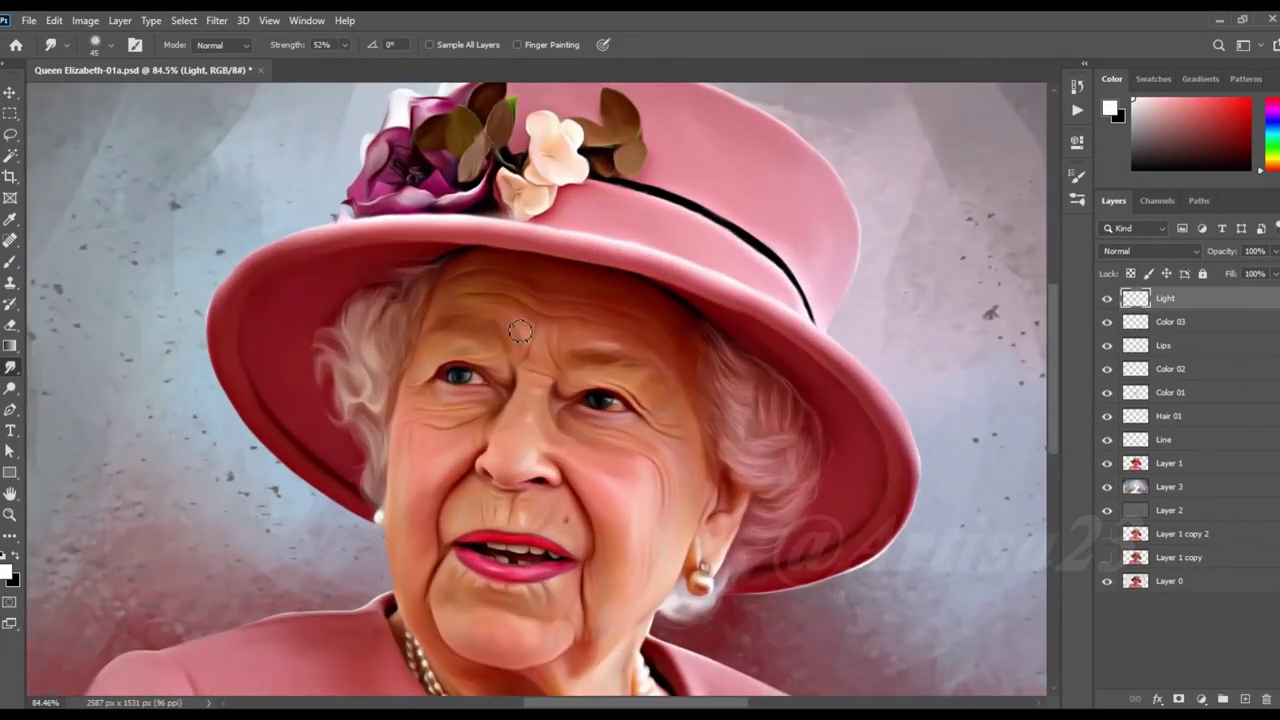
scroll(613, 347, "down", 2)
scroll(609, 360, "down", 2)
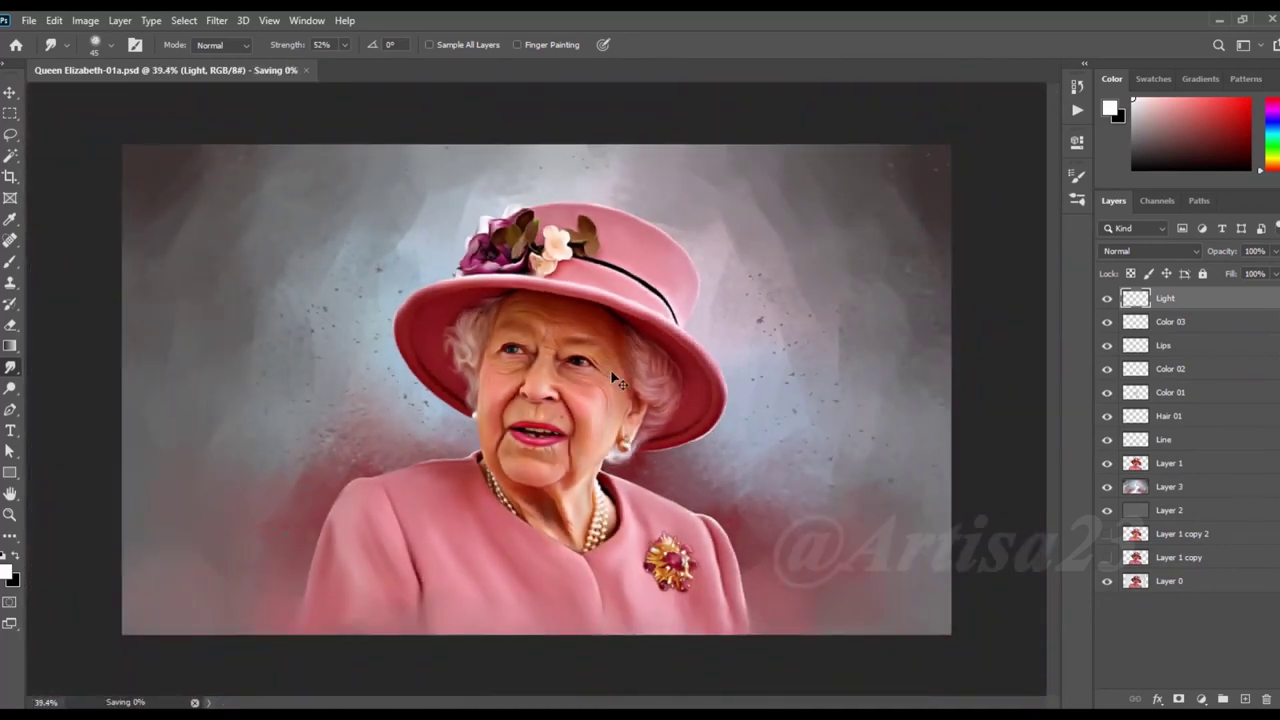
scroll(612, 316, "down", 1)
scroll(613, 333, "down", 1)
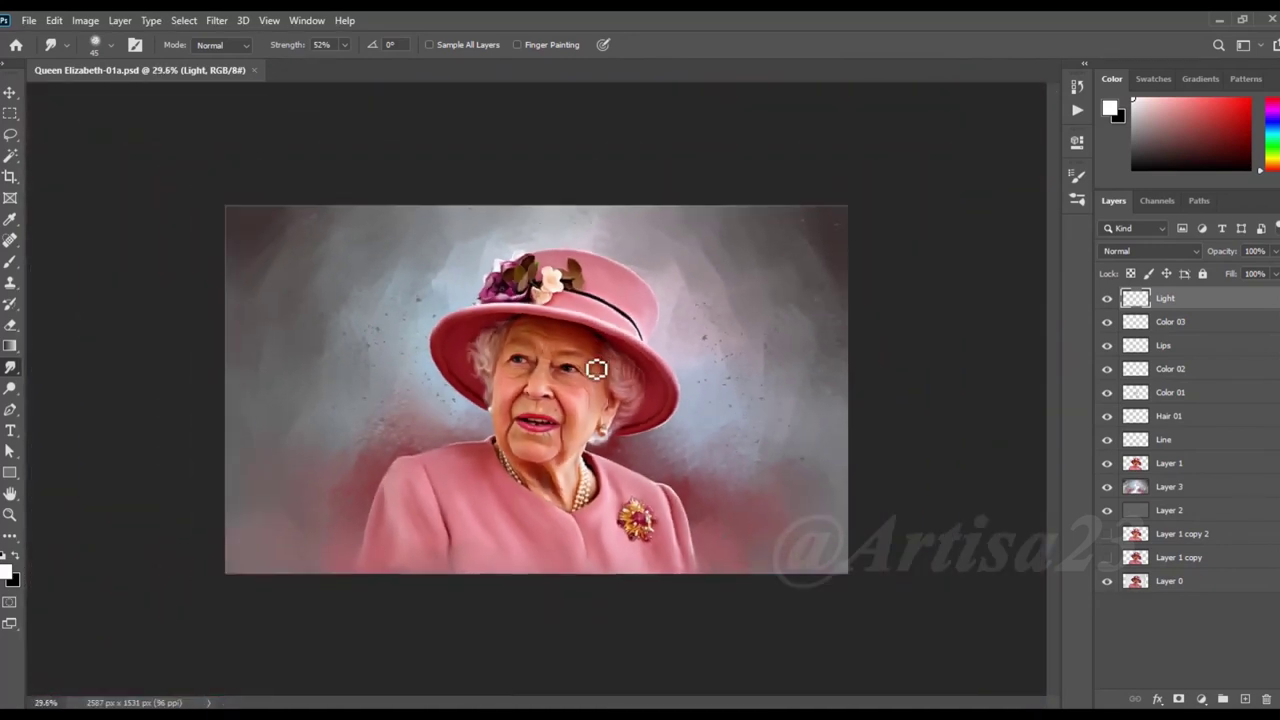
scroll(560, 360, "up", 2)
scroll(545, 370, "up", 2)
scroll(538, 375, "up", 1)
scroll(538, 375, "down", 1)
scroll(545, 380, "down", 2)
scroll(613, 390, "down", 1)
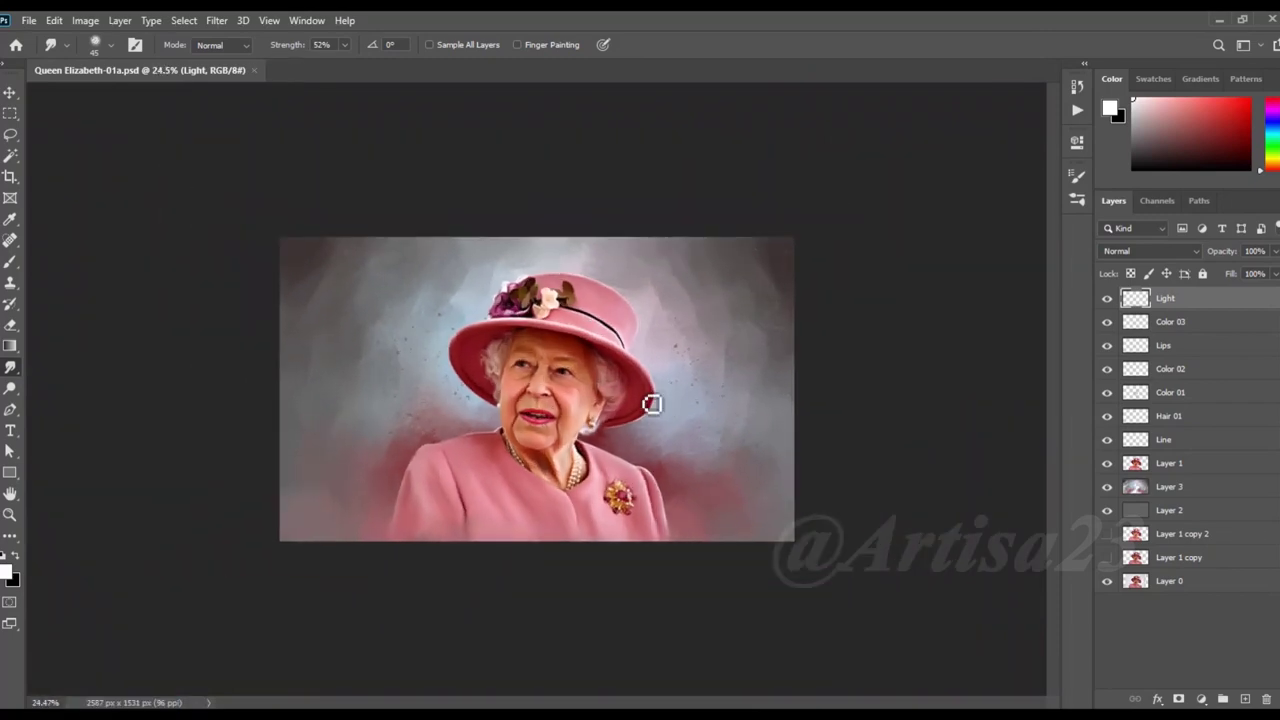
scroll(645, 400, "up", 1)
scroll(806, 390, "up", 1)
scroll(806, 390, "up", 1)
scroll(806, 390, "up", 1)
scroll(806, 390, "down", 1)
scroll(806, 390, "down", 1)
scroll(808, 391, "down", 1)
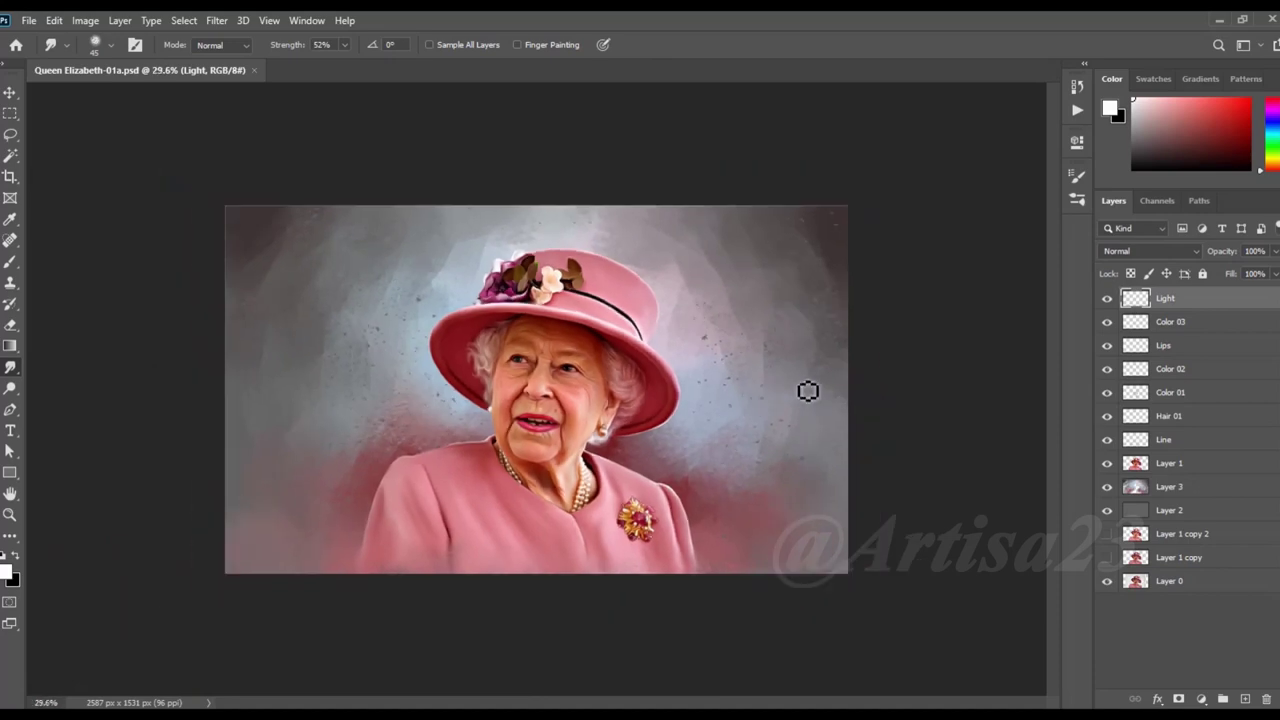